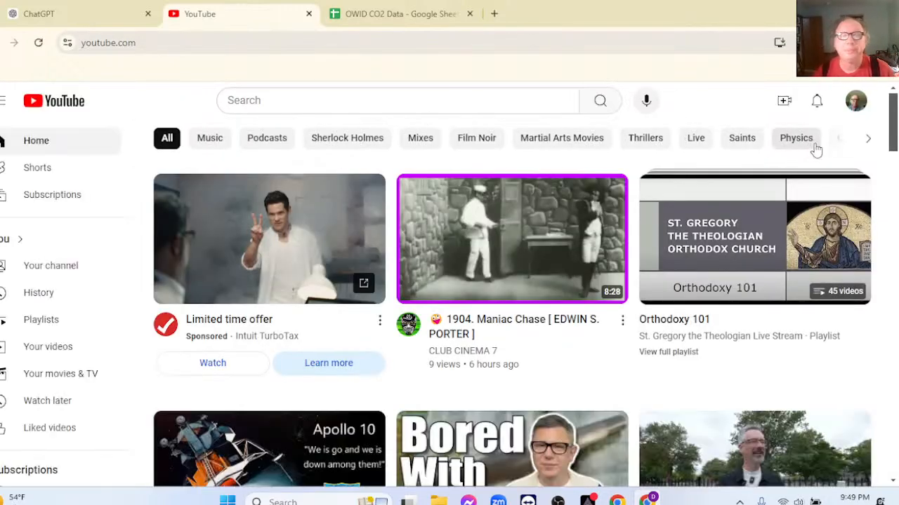
# Open the live "Google Sheets/ChatGPT: CO2 Emi..." stream in YouTube Studio and pop out its chat into a narrow window.
pyautogui.click(776, 102)
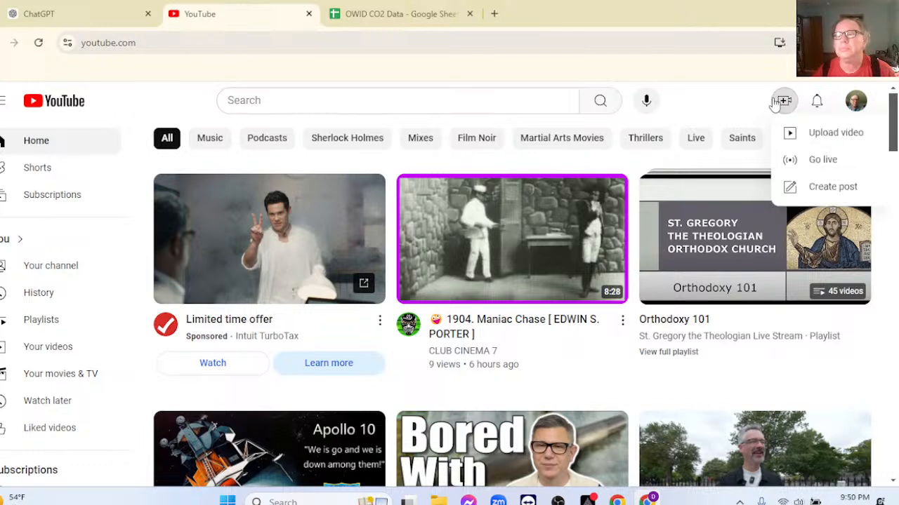
pyautogui.click(807, 160)
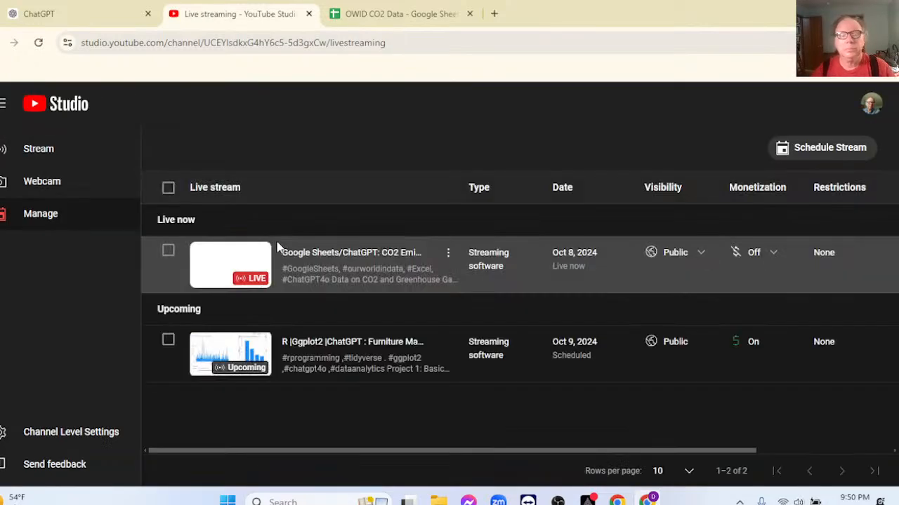
pyautogui.click(327, 257)
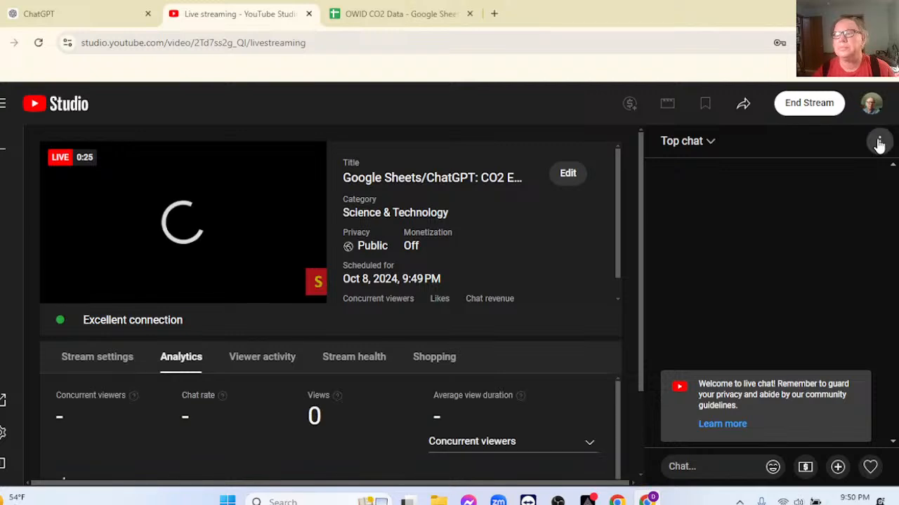
pyautogui.click(879, 141)
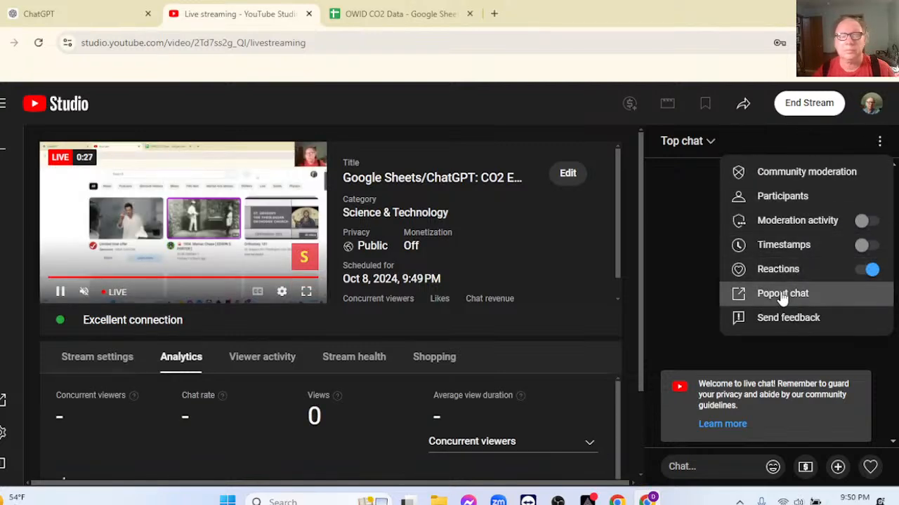
pyautogui.click(781, 295)
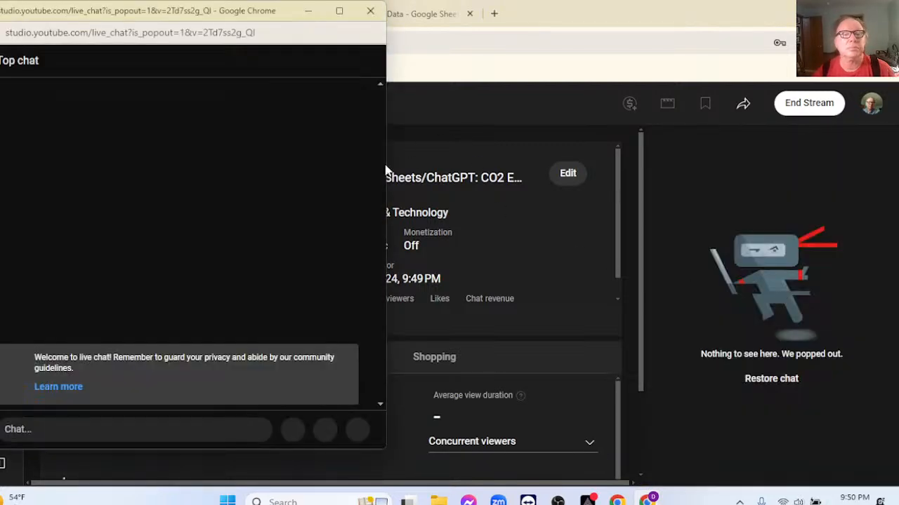
pyautogui.moveTo(386, 165); pyautogui.dragTo(149, 149)
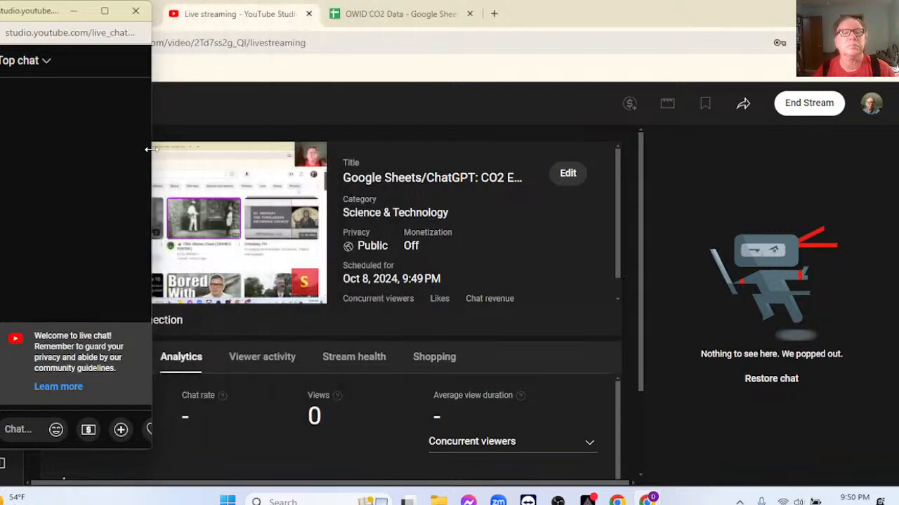
# Switch to the OWID CO2 Data spreadsheet and examine the cement_co2 and cement_co2_per_capita columns on the Data sheet.
pyautogui.click(351, 15)
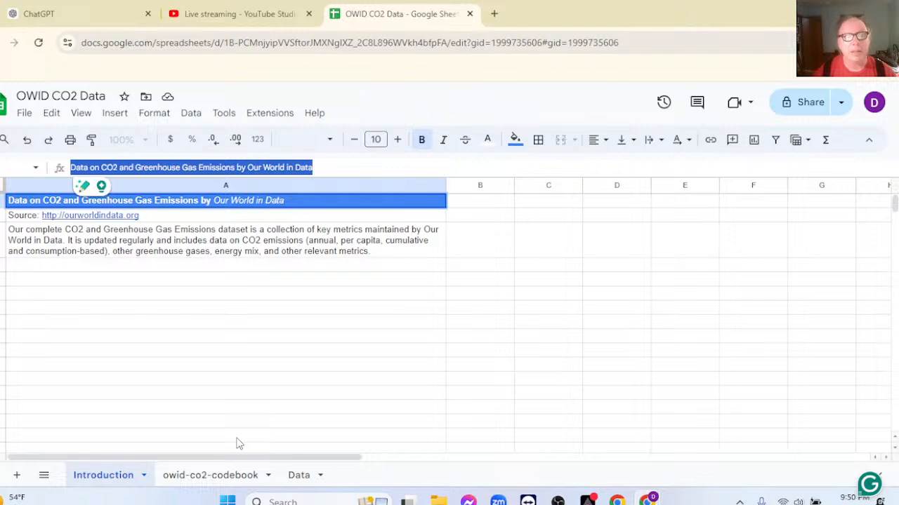
pyautogui.click(299, 477)
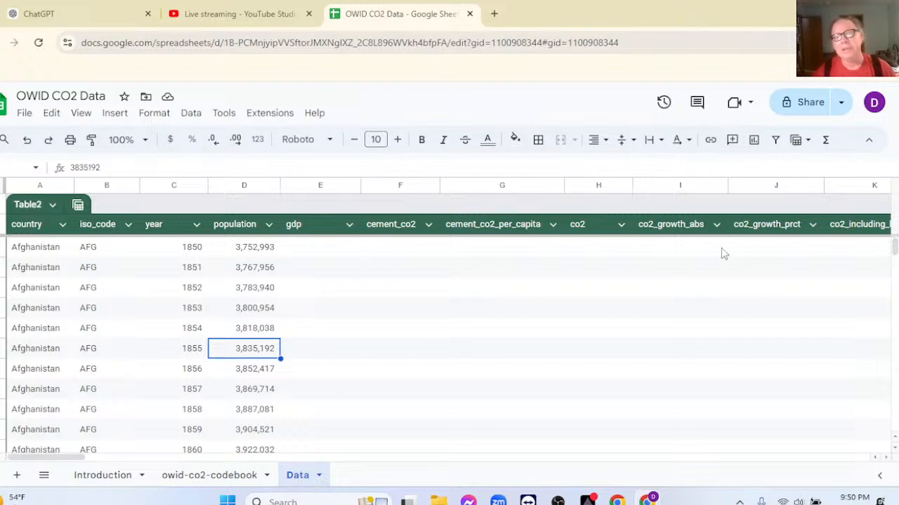
pyautogui.click(397, 233)
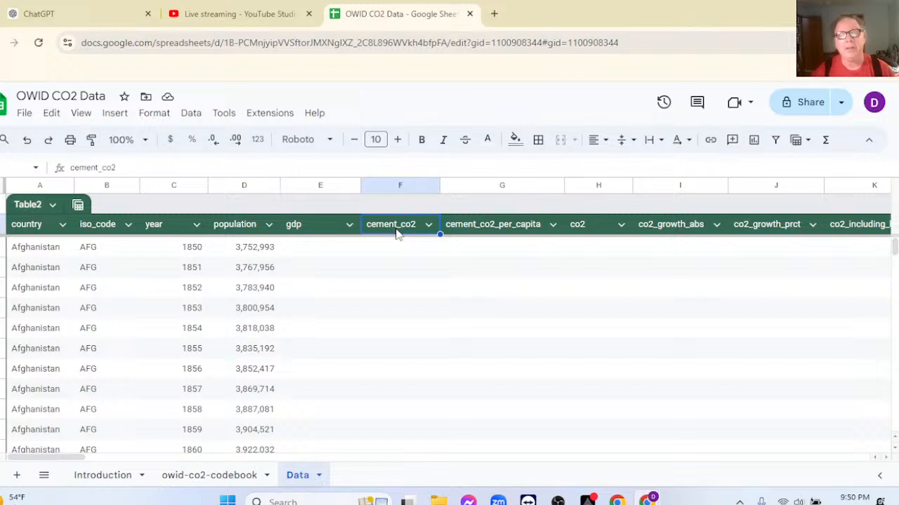
pyautogui.click(475, 234)
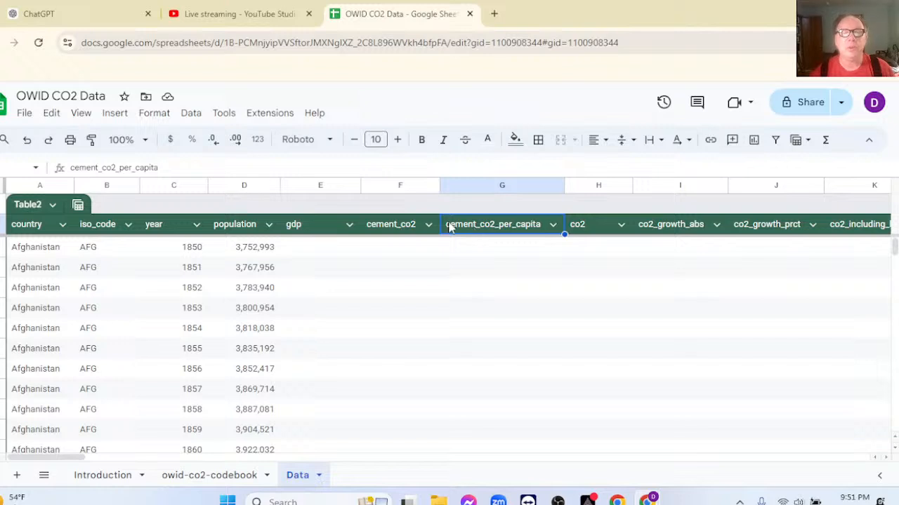
pyautogui.click(421, 226)
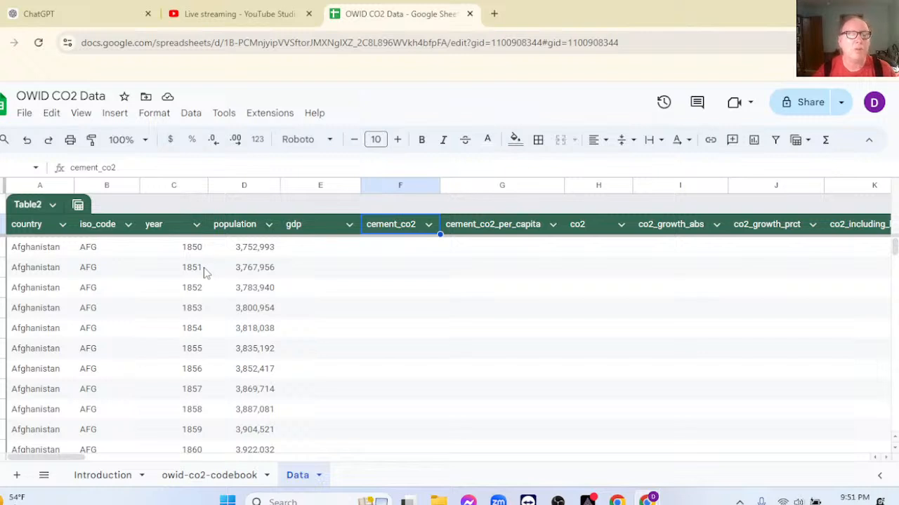
# Filter the year column of the Data sheet's table to values less than 1900.
pyautogui.click(196, 226)
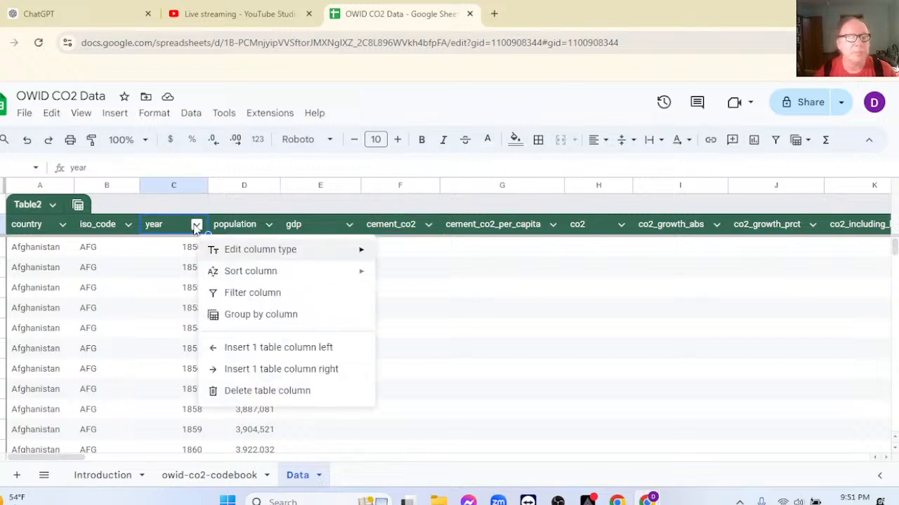
pyautogui.click(271, 294)
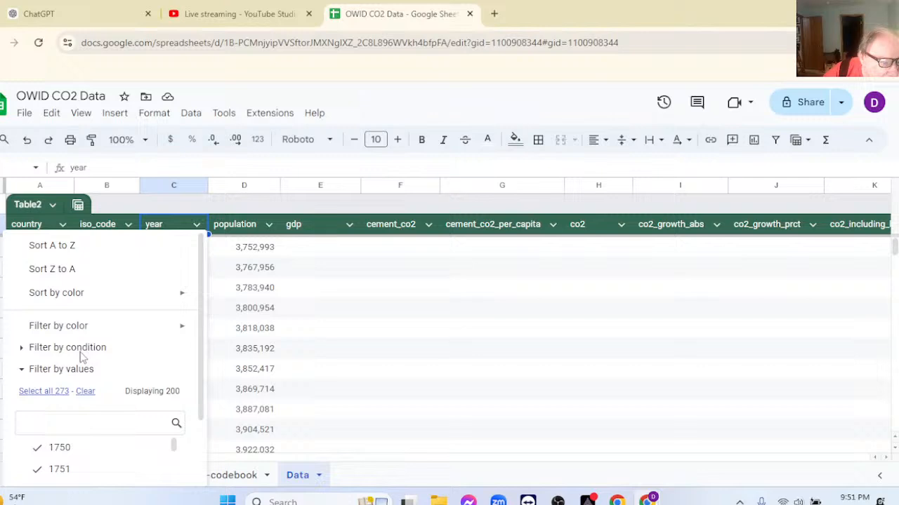
pyautogui.click(20, 348)
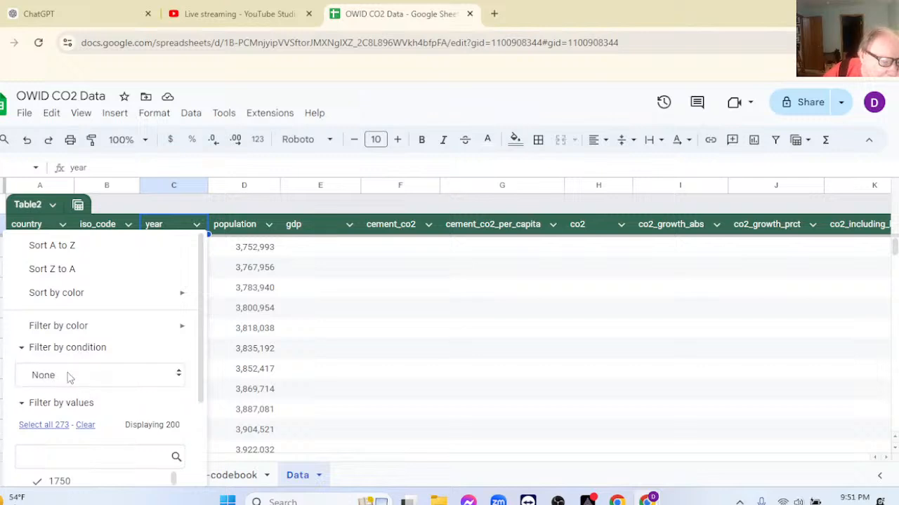
pyautogui.click(115, 380)
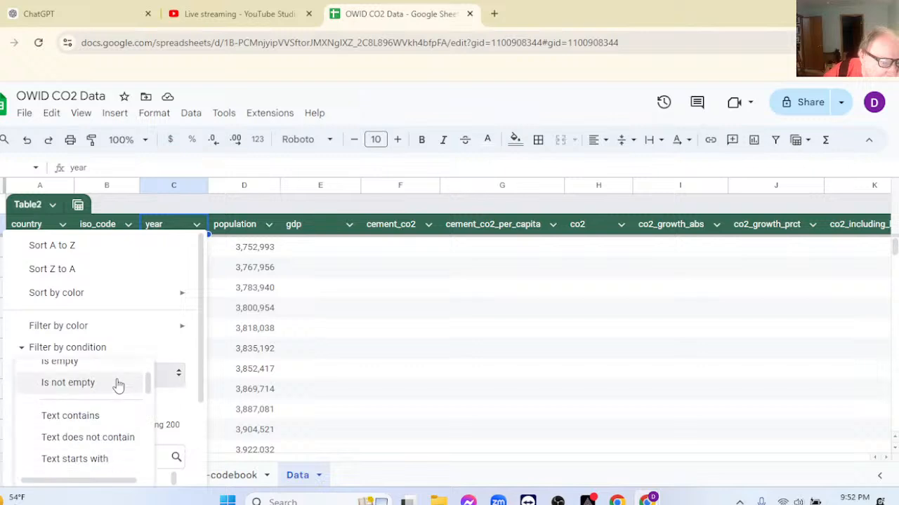
pyautogui.scroll(2, 106, 397)
pyautogui.scroll(-2, 105, 398)
pyautogui.scroll(-5, 105, 398)
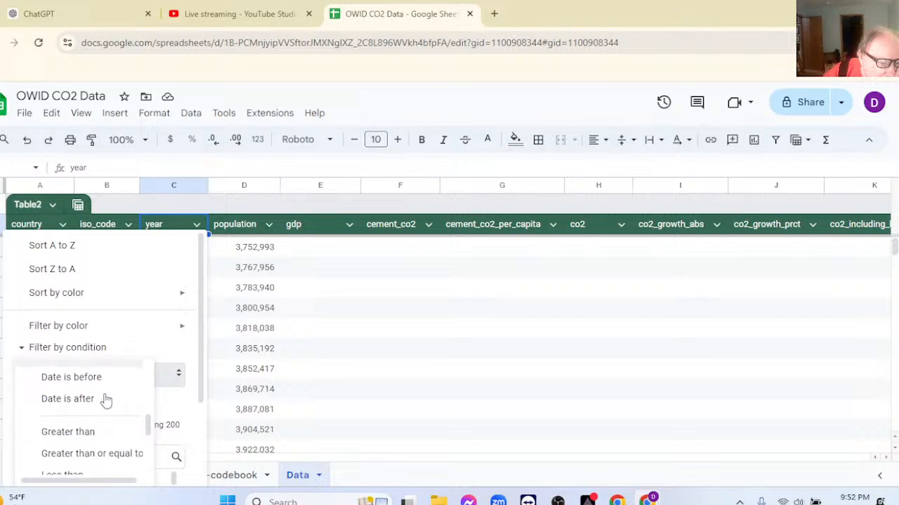
pyautogui.scroll(-2, 105, 398)
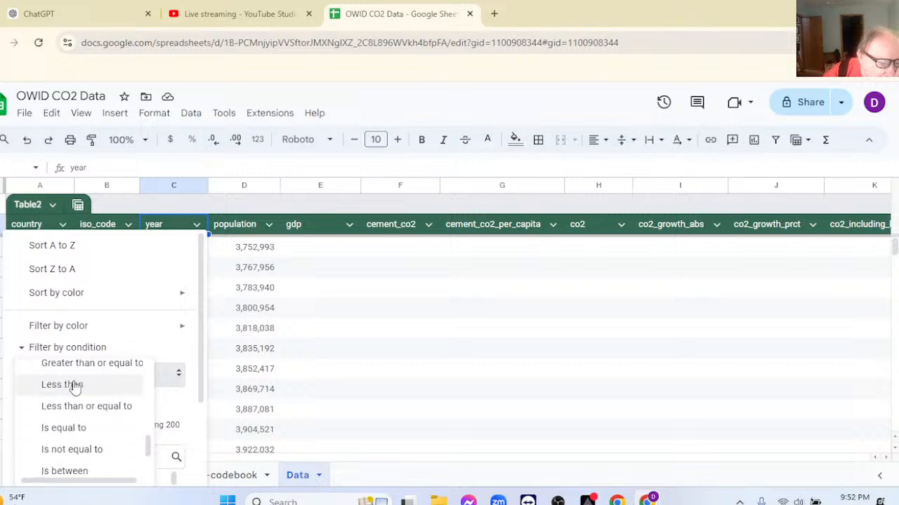
pyautogui.click(72, 388)
pyautogui.click(49, 403)
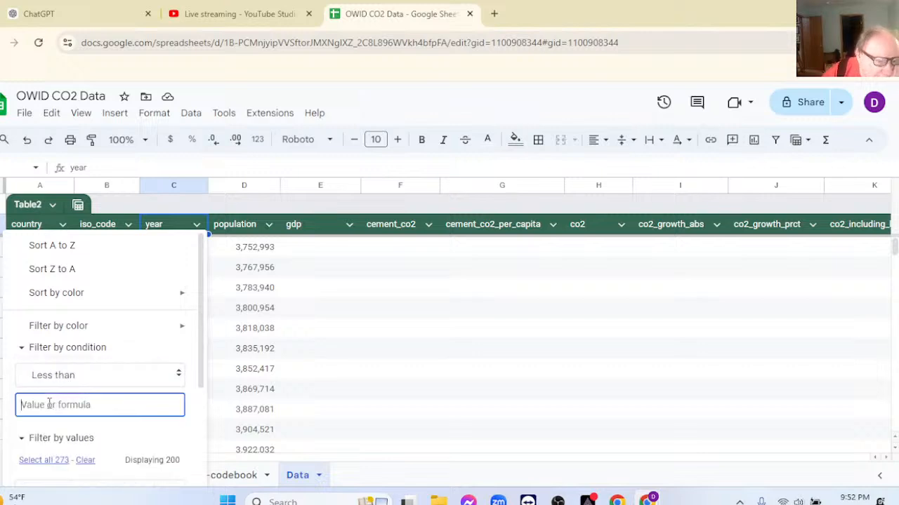
pyautogui.write('1900')
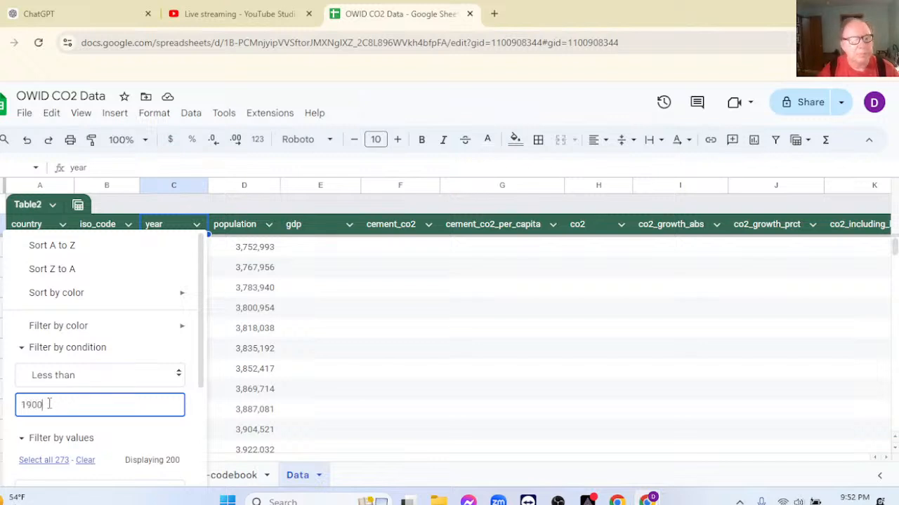
pyautogui.moveTo(200, 380); pyautogui.dragTo(196, 461)
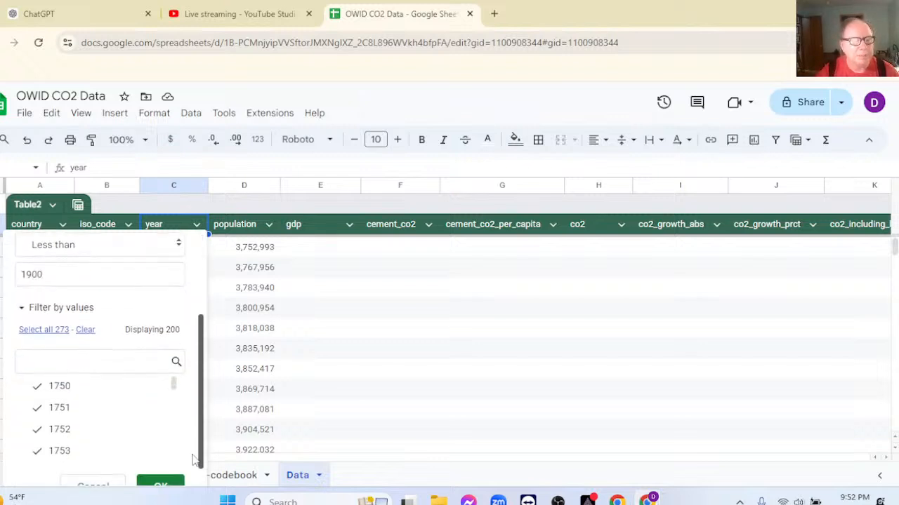
pyautogui.scroll(-1, 163, 486)
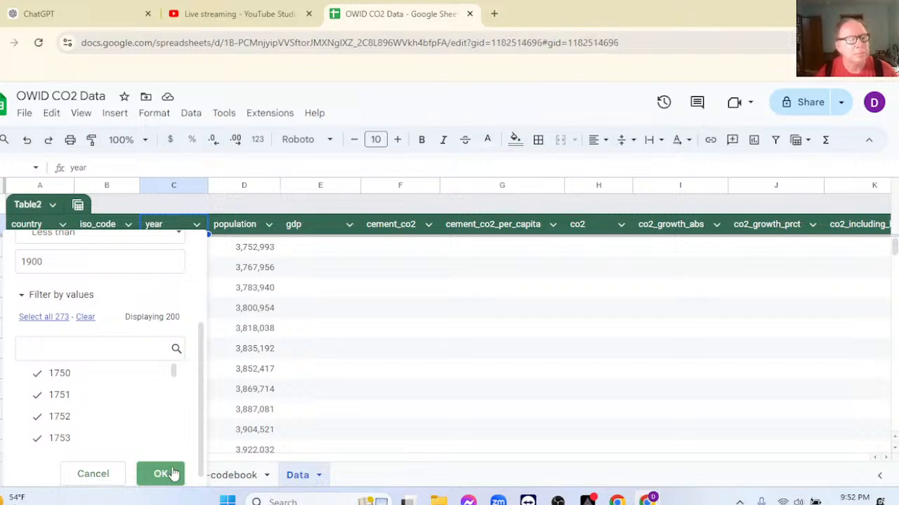
pyautogui.click(172, 474)
pyautogui.click(172, 473)
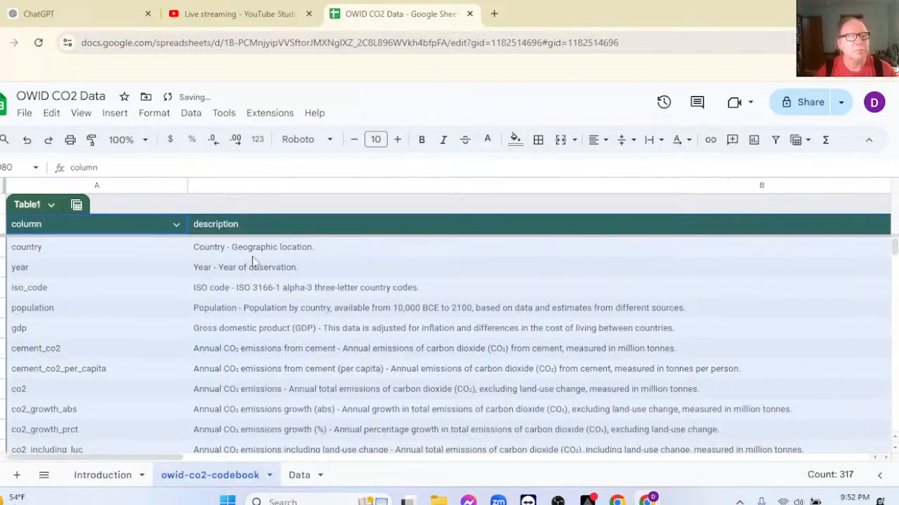
# Check the filtered Data sheet and the owid-co2-codebook sheet, and select the first data row on the Data sheet.
pyautogui.click(299, 476)
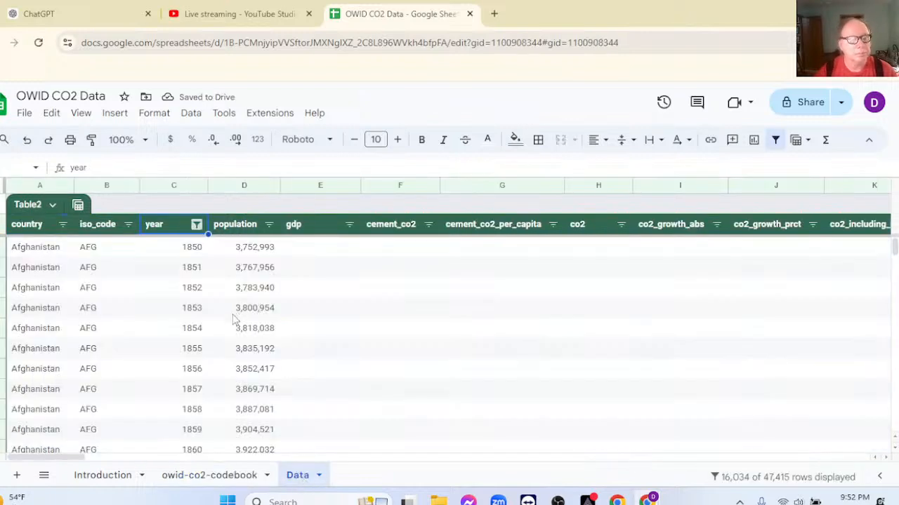
pyautogui.click(213, 479)
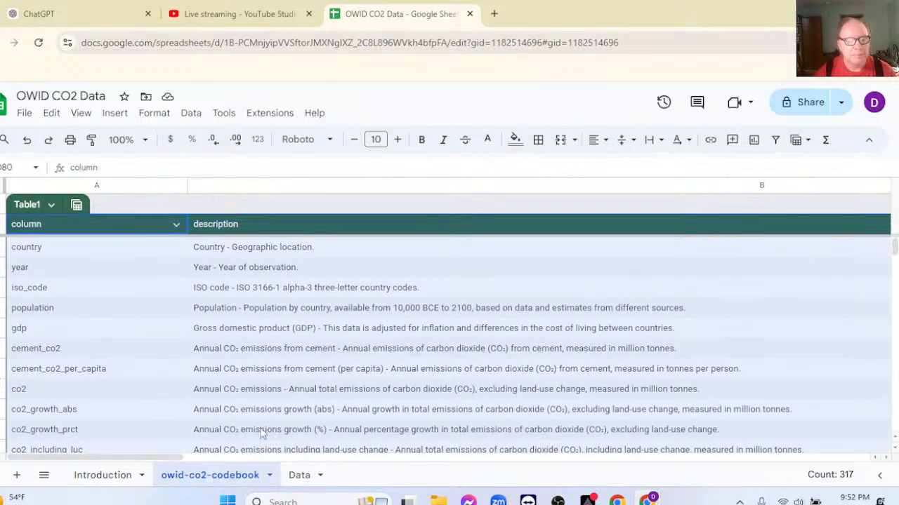
pyautogui.click(302, 480)
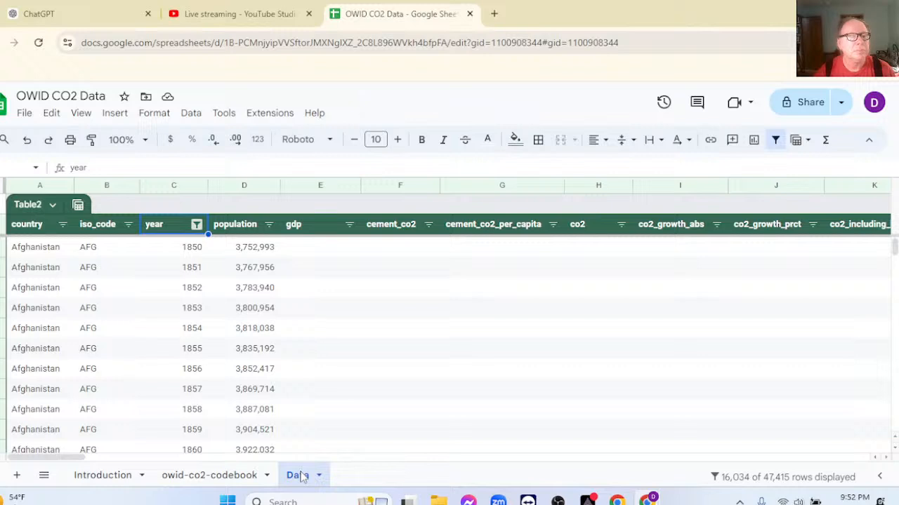
pyautogui.click(2, 248)
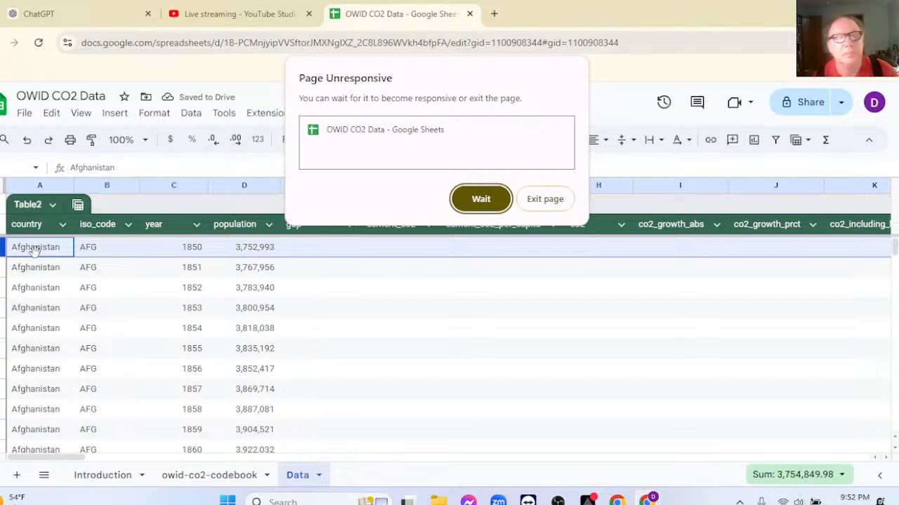
# Exit the unresponsive page, reopen the OWID CO2 Data spreadsheet from the Sheets home page and return to its Data sheet.
pyautogui.click(480, 200)
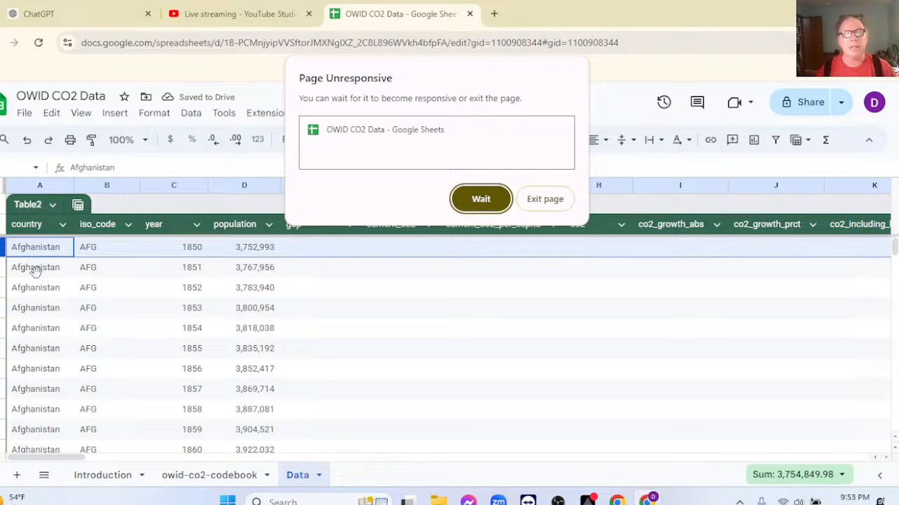
pyautogui.click(550, 202)
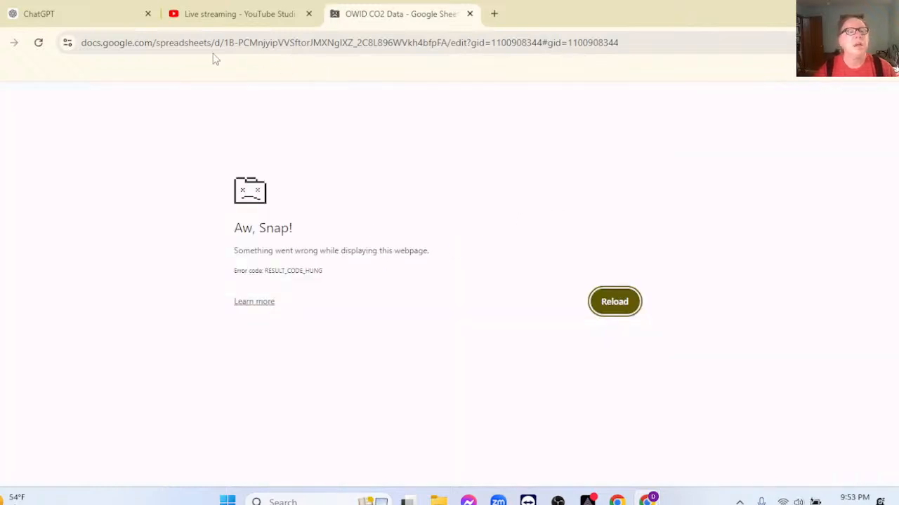
pyautogui.moveTo(216, 42); pyautogui.dragTo(662, 64)
pyautogui.press('BackSpace')
pyautogui.press('Return')
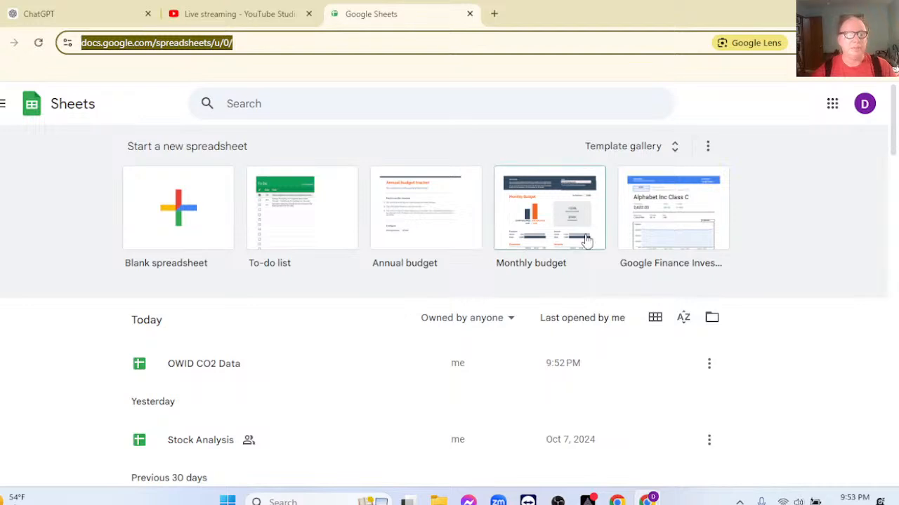
pyautogui.click(220, 380)
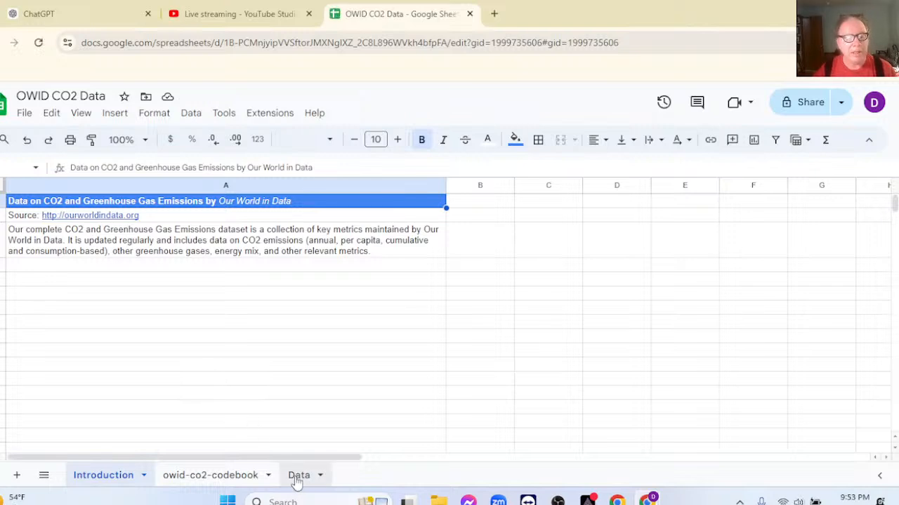
pyautogui.click(193, 477)
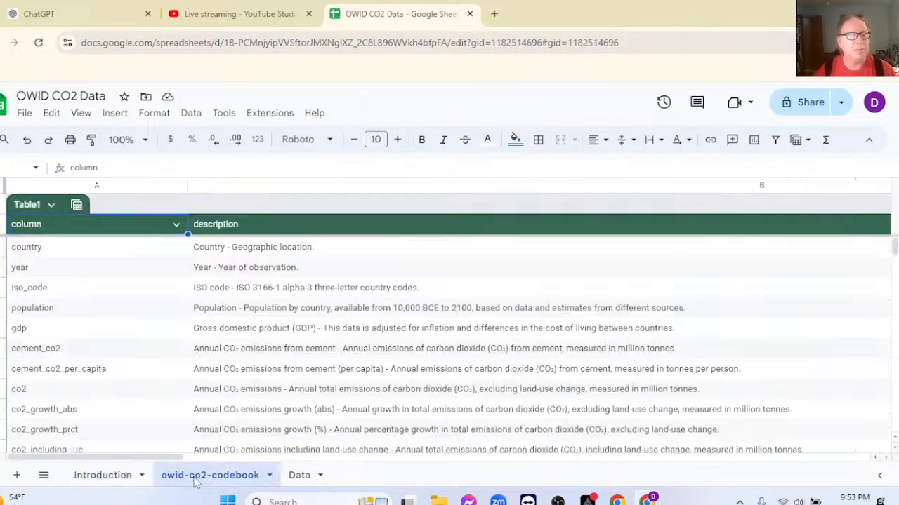
pyautogui.click(294, 478)
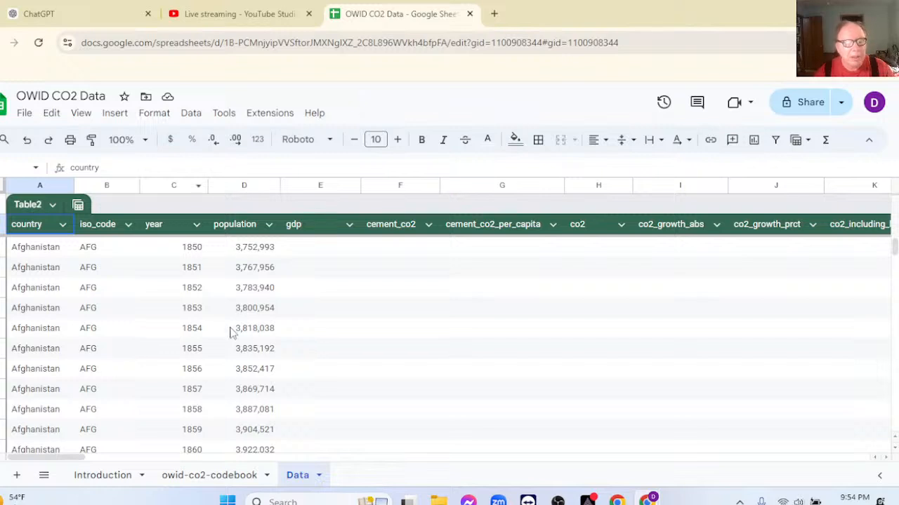
# Add a new sheet to the spreadsheet and name it Income Groups.
pyautogui.click(17, 476)
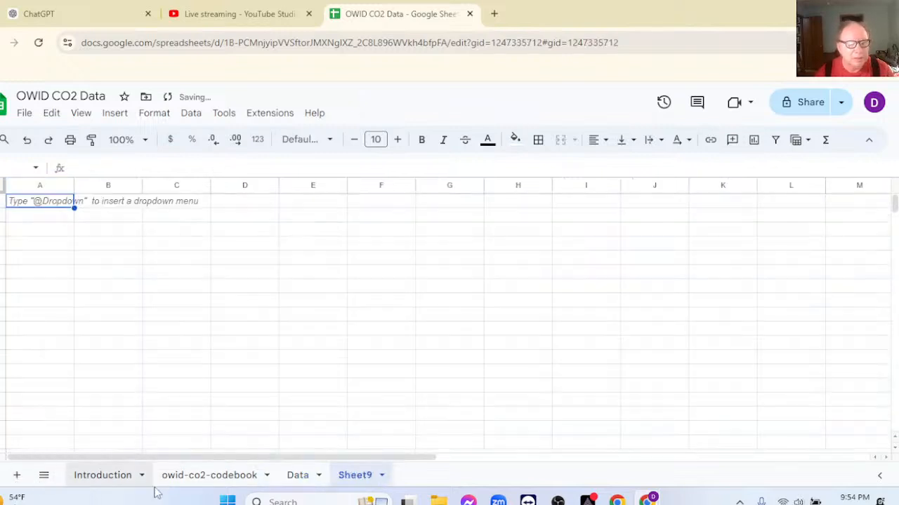
pyautogui.doubleClick(357, 483)
pyautogui.write('Inoc')
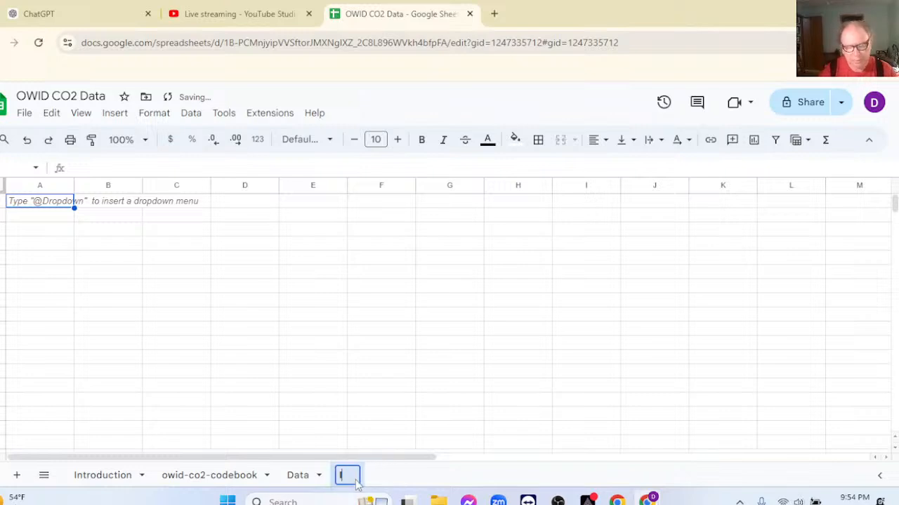
pyautogui.press('BackSpace')
pyautogui.press('BackSpace')
pyautogui.write('come')
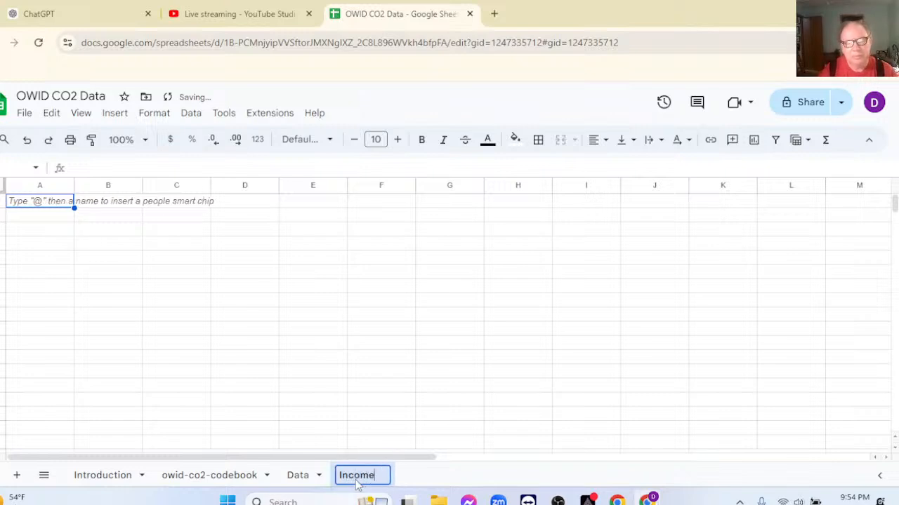
pyautogui.write(' Groups')
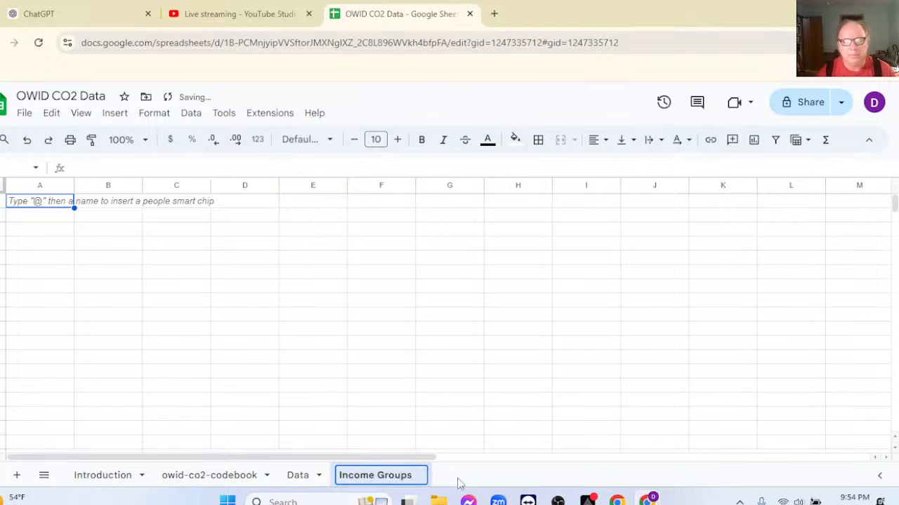
pyautogui.press('Return')
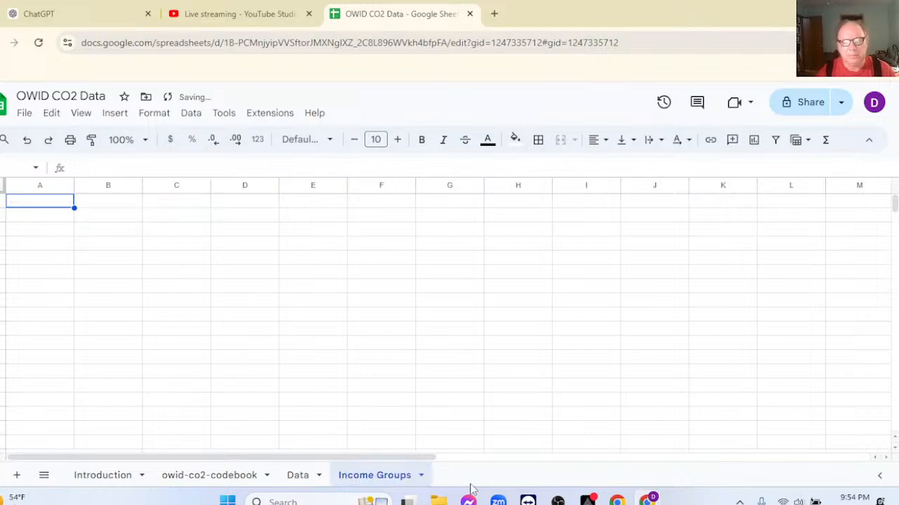
# Check the year column's filter values on the Data sheet and close the filter without changing the selection.
pyautogui.click(294, 476)
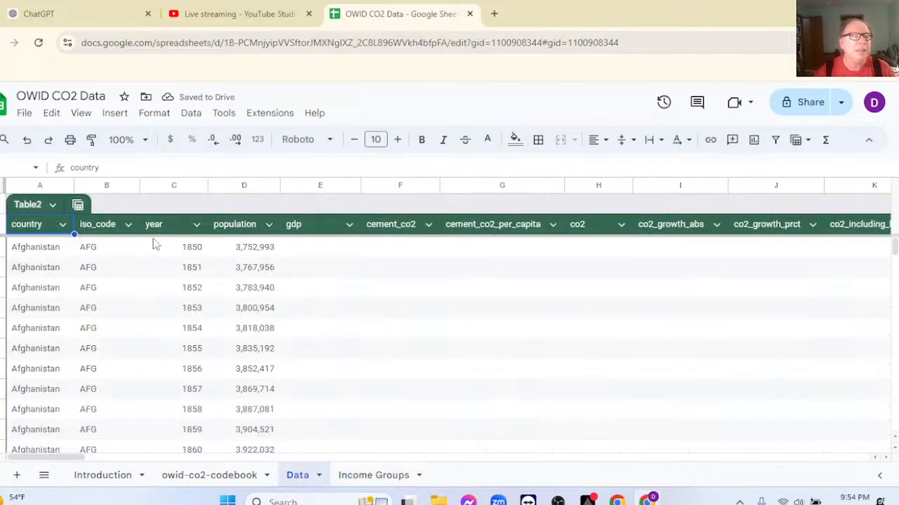
pyautogui.click(196, 225)
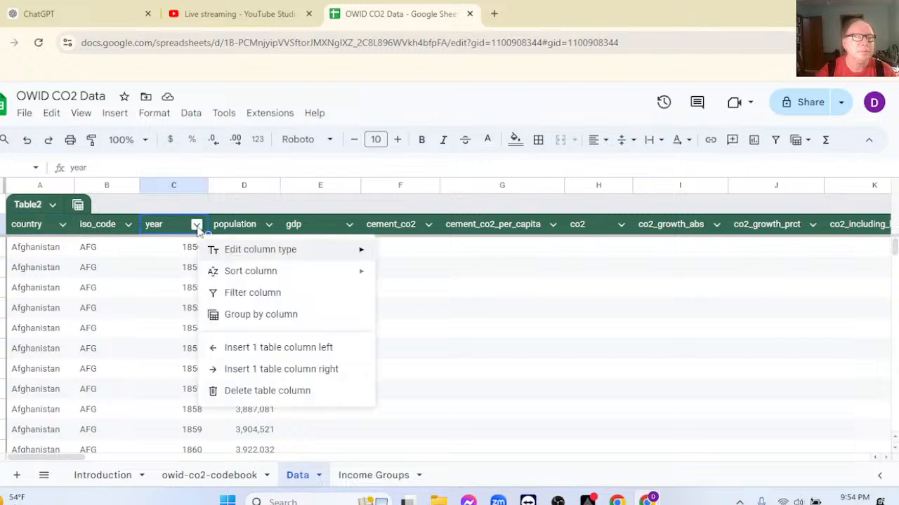
pyautogui.click(243, 294)
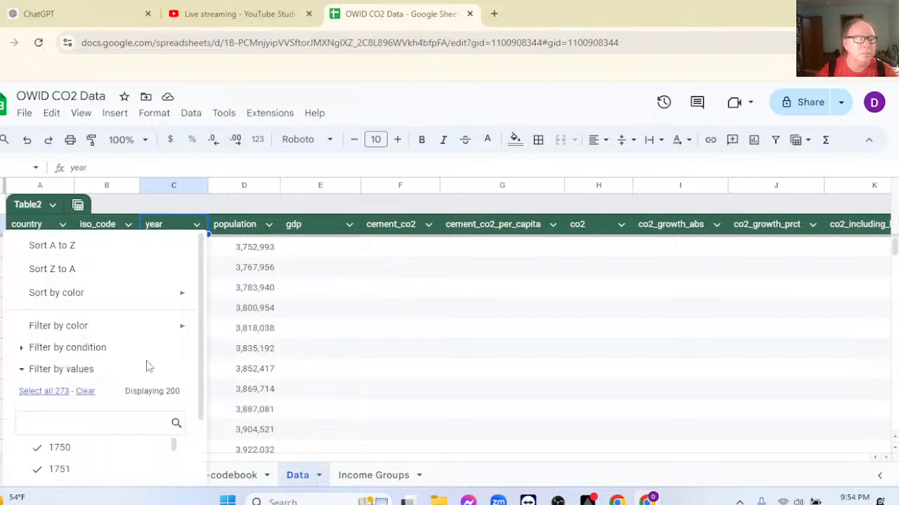
pyautogui.scroll(-2, 144, 367)
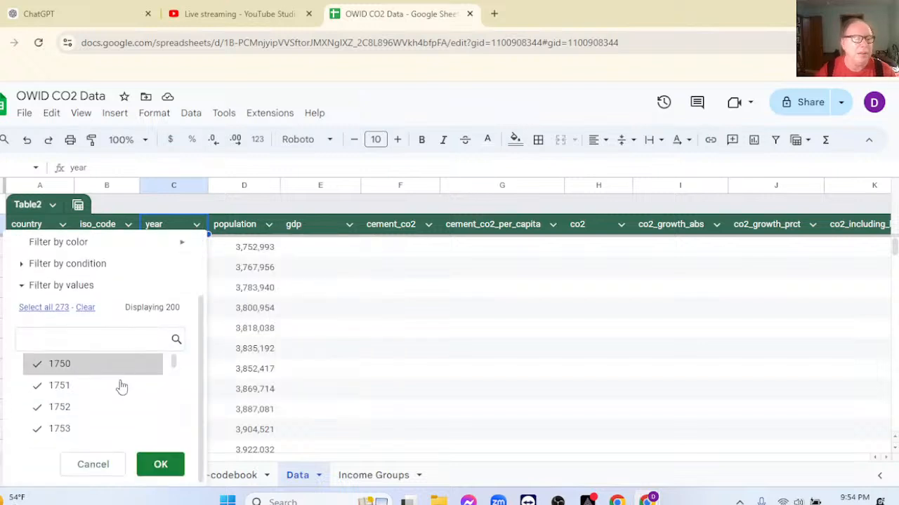
pyautogui.click(144, 470)
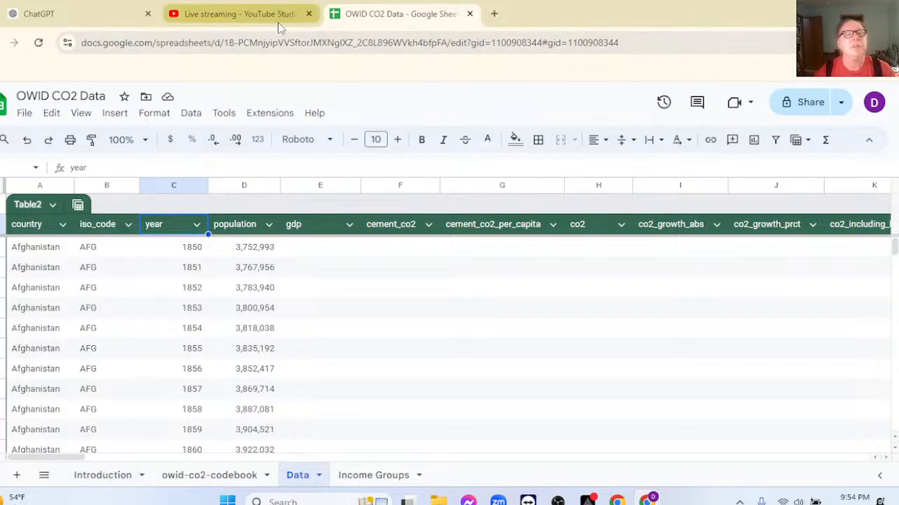
# Switch to ChatGPT in a new browser tab, review the Google Sheets Filter Example chat and open the Google Sheets Assistance chat.
pyautogui.click(493, 13)
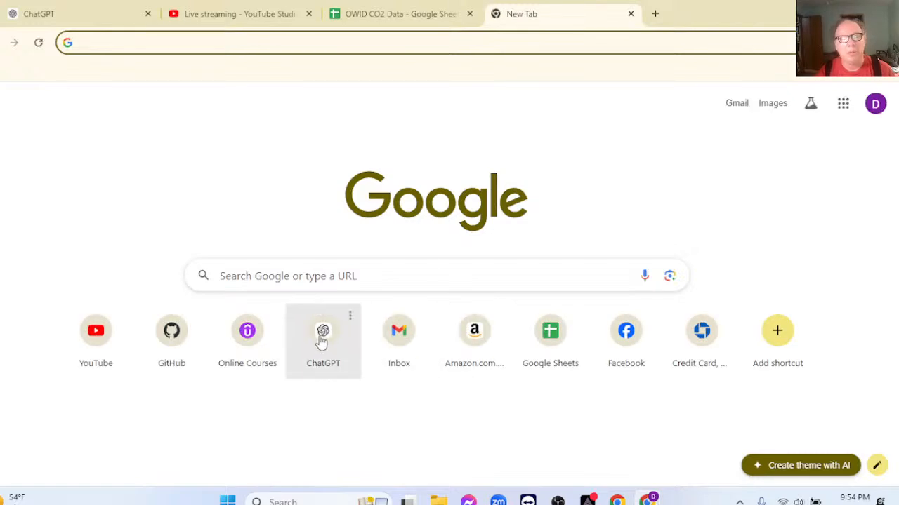
pyautogui.click(322, 343)
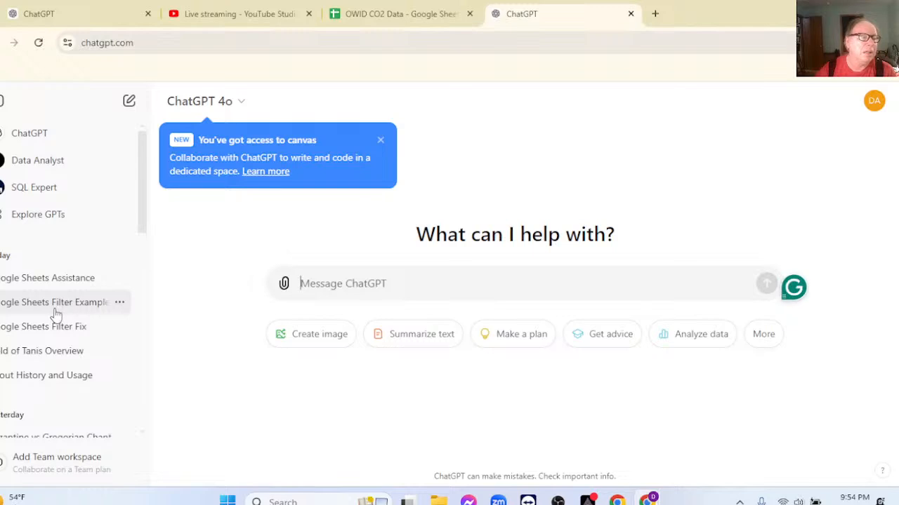
pyautogui.click(62, 309)
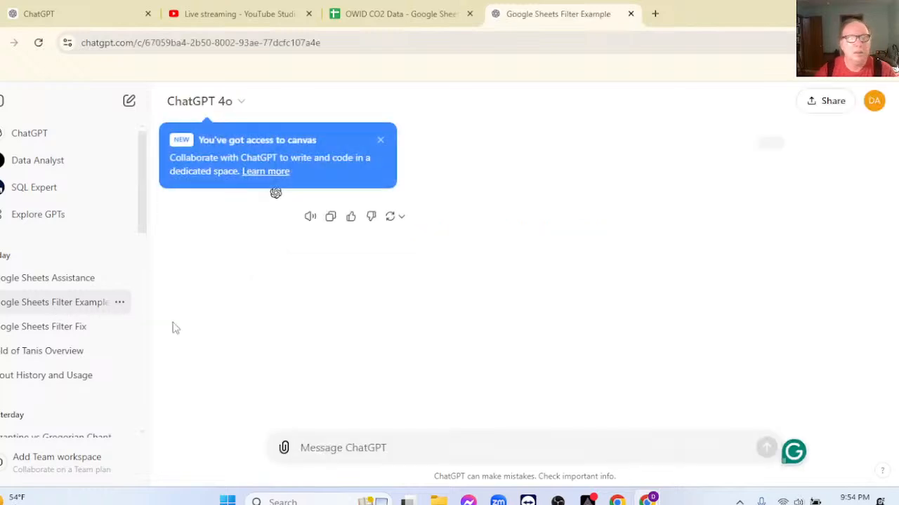
pyautogui.scroll(-4, 588, 295)
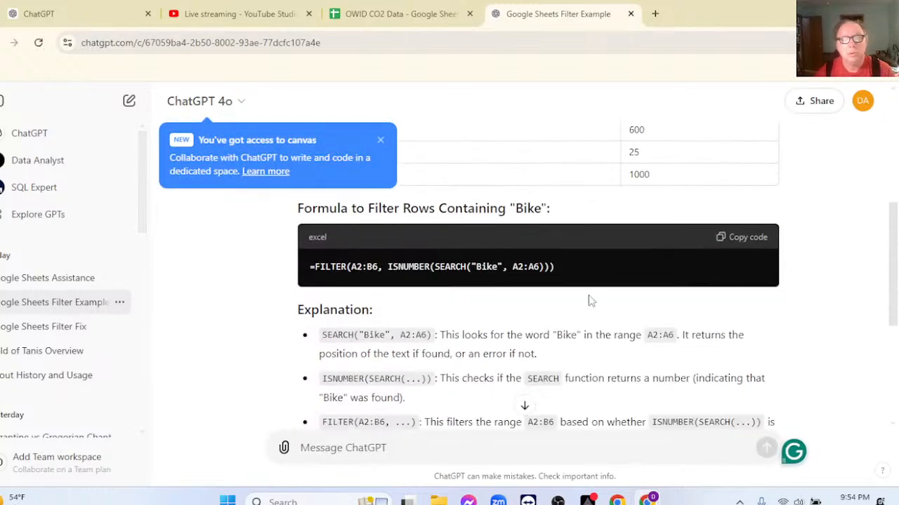
pyautogui.scroll(-4, 588, 295)
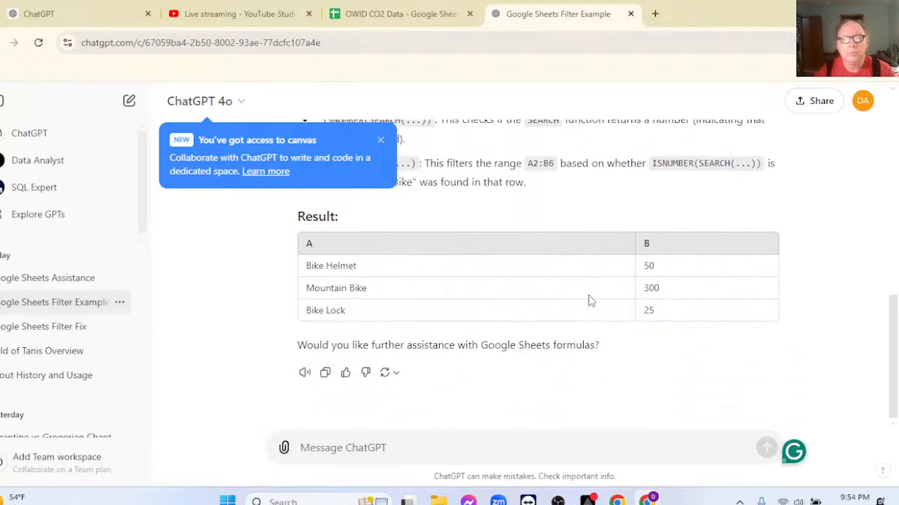
pyautogui.click(90, 287)
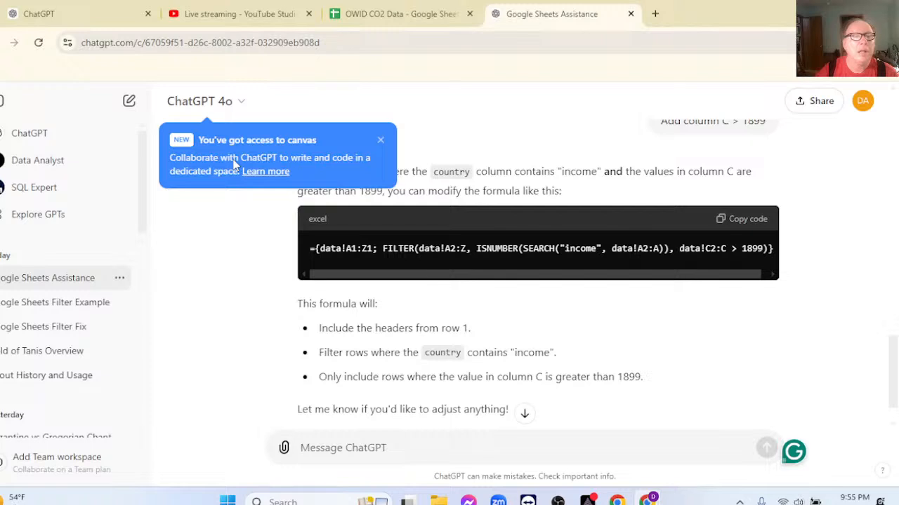
# Skim OpenAI's Introducing canvas article from the canvas notice, close the article and dismiss the notice.
pyautogui.click(261, 173)
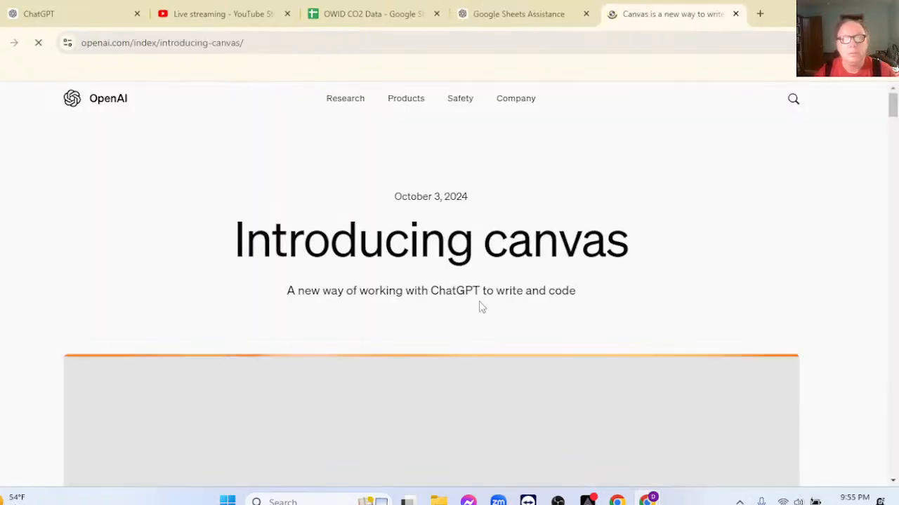
pyautogui.scroll(-4, 482, 307)
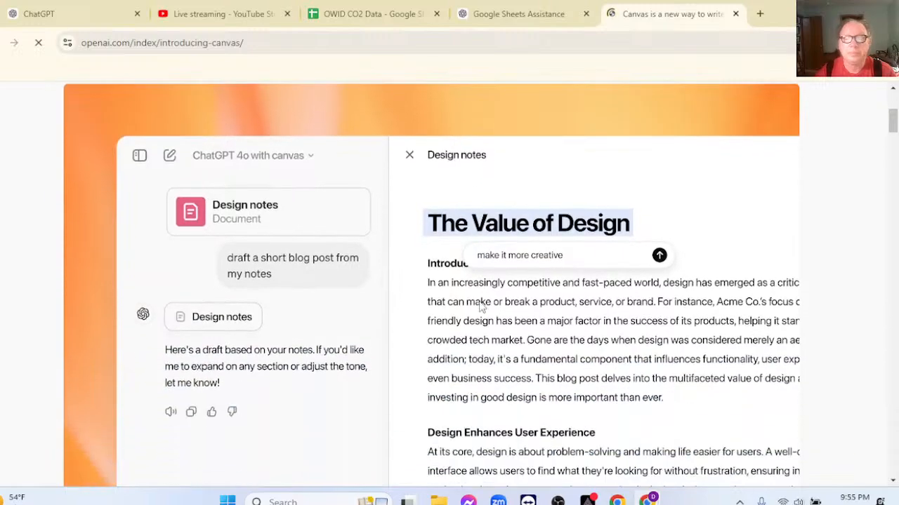
pyautogui.scroll(-5, 481, 307)
pyautogui.scroll(-6, 481, 306)
pyautogui.scroll(-2, 481, 299)
pyautogui.scroll(3, 564, 133)
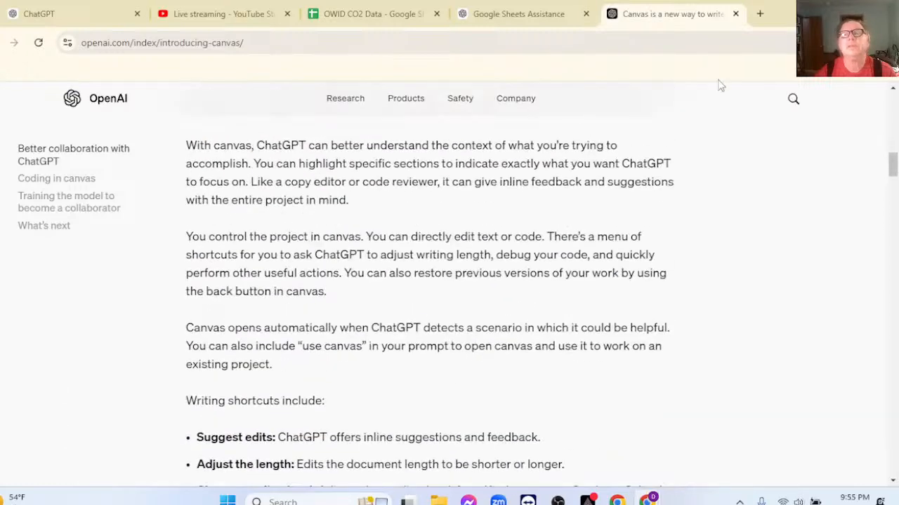
pyautogui.click(735, 14)
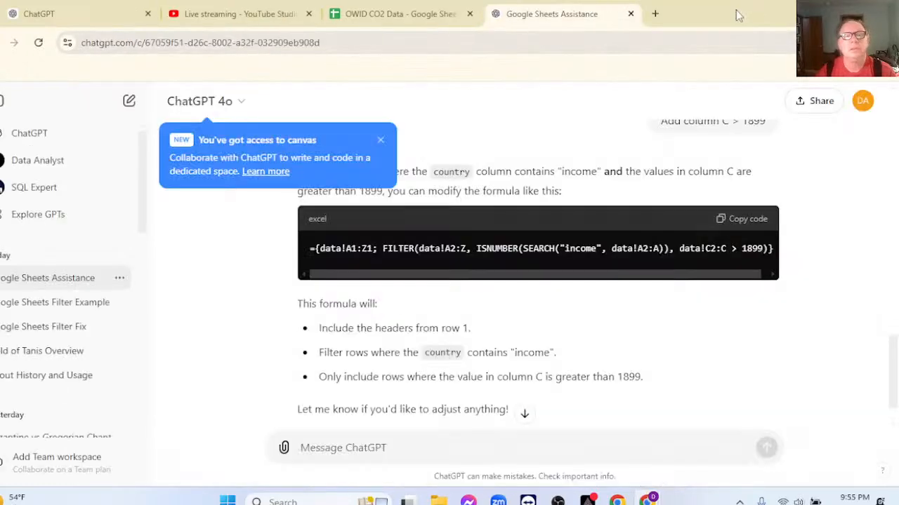
pyautogui.click(381, 141)
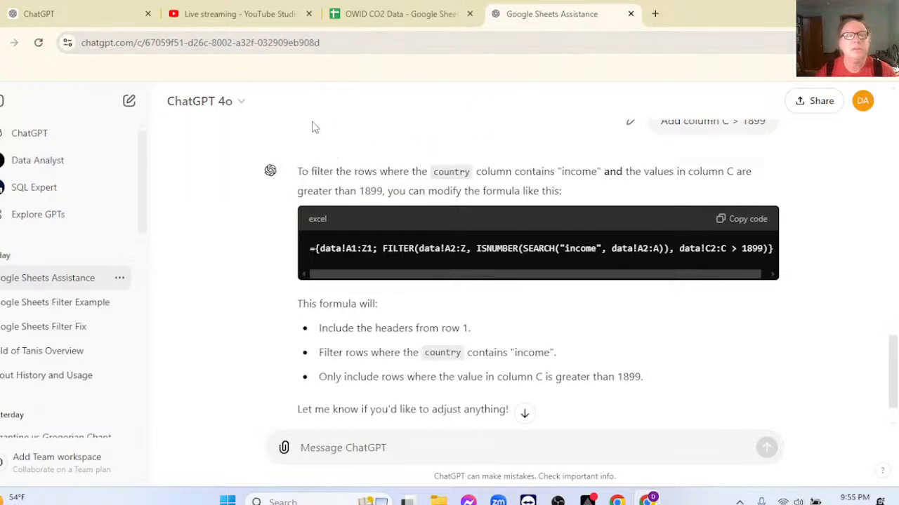
# Look through the available ChatGPT models, including the additional ones, and keep the current model.
pyautogui.click(241, 103)
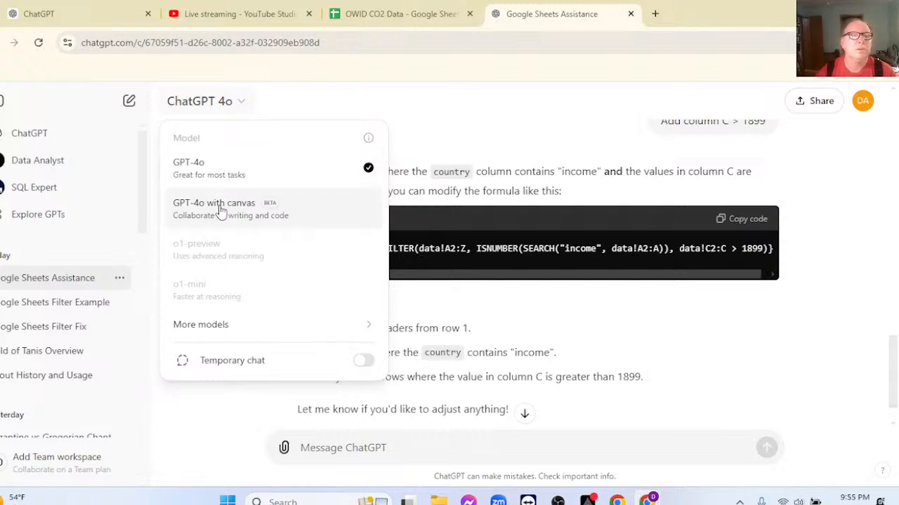
pyautogui.moveTo(286, 325)
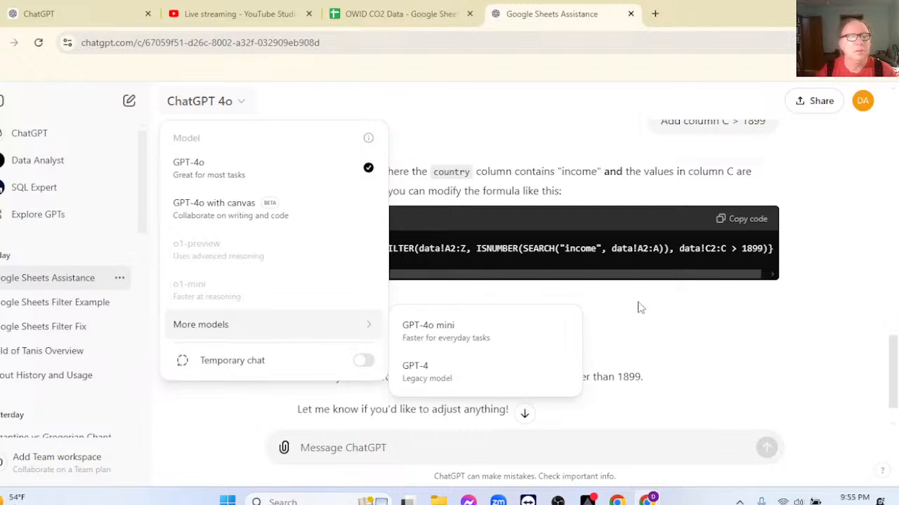
pyautogui.click(707, 322)
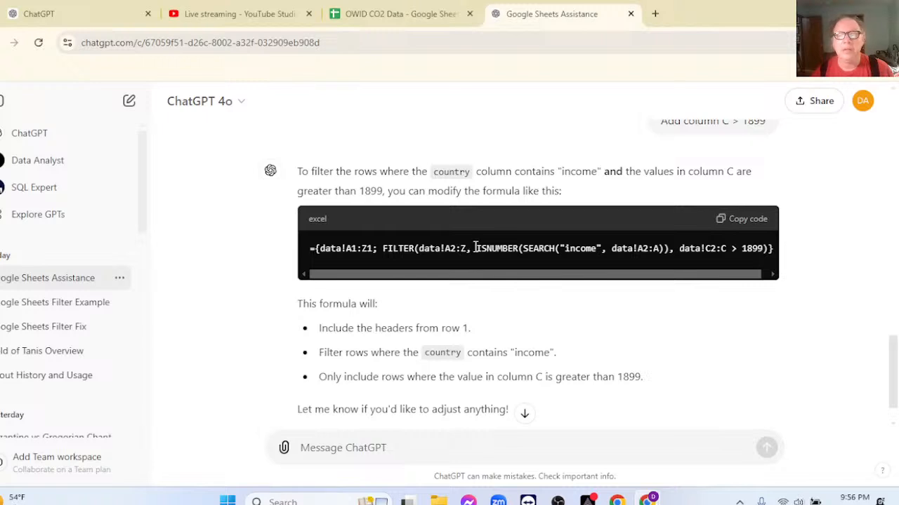
# Examine the ISNUMBER and SEARCH parts of the income FILTER formula in the chat and copy the whole formula.
pyautogui.tripleClick(574, 247)
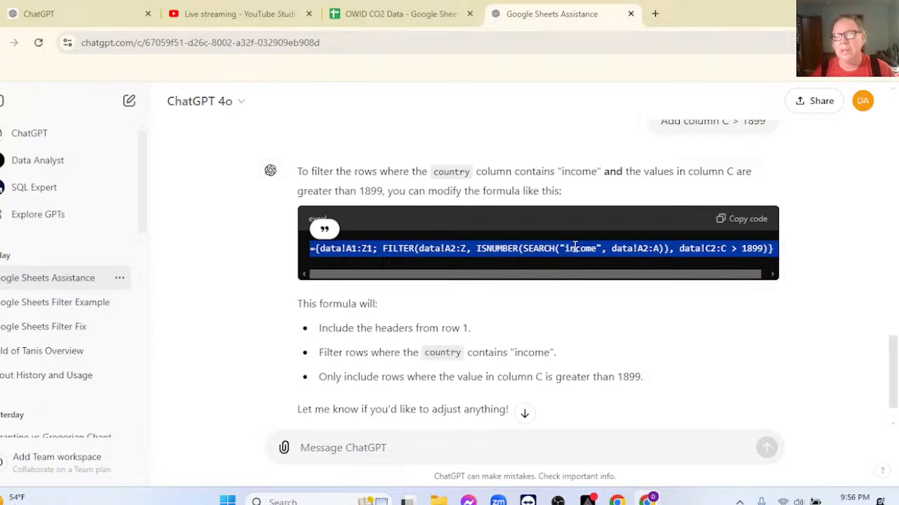
pyautogui.click(574, 247)
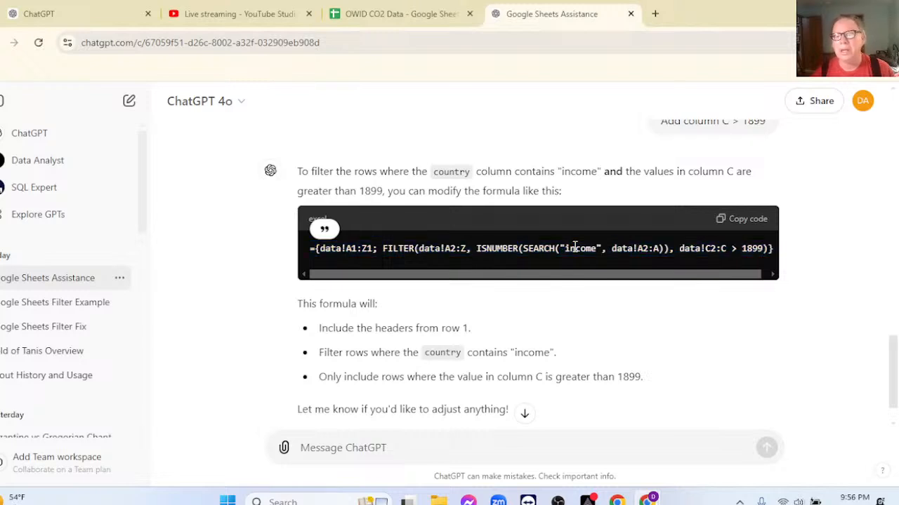
pyautogui.doubleClick(496, 251)
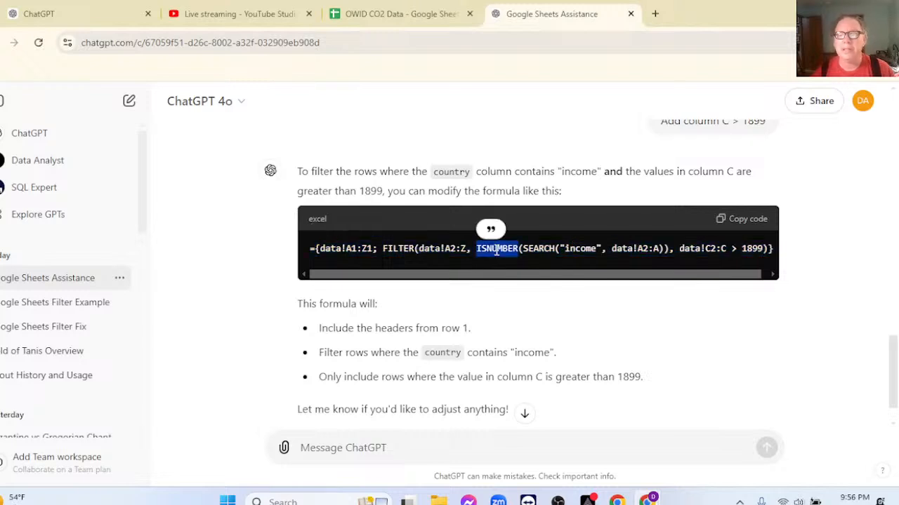
pyautogui.doubleClick(524, 251)
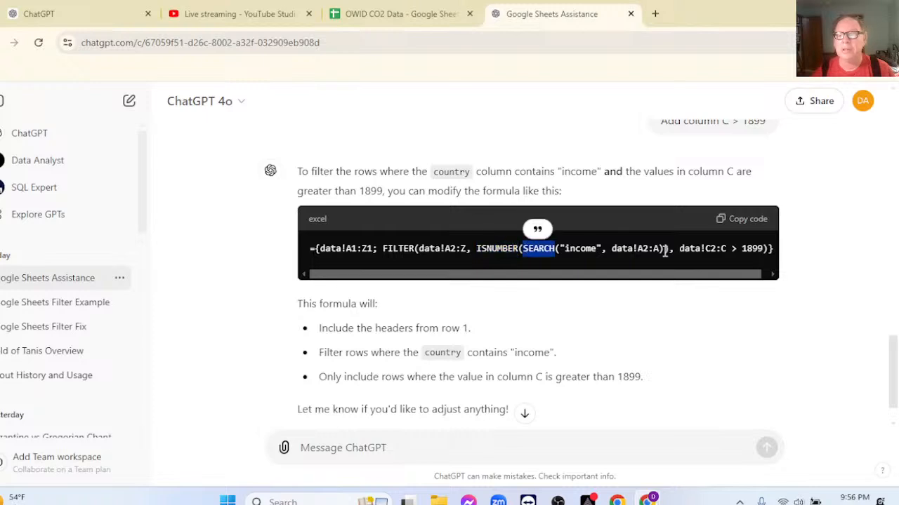
pyautogui.click(742, 223)
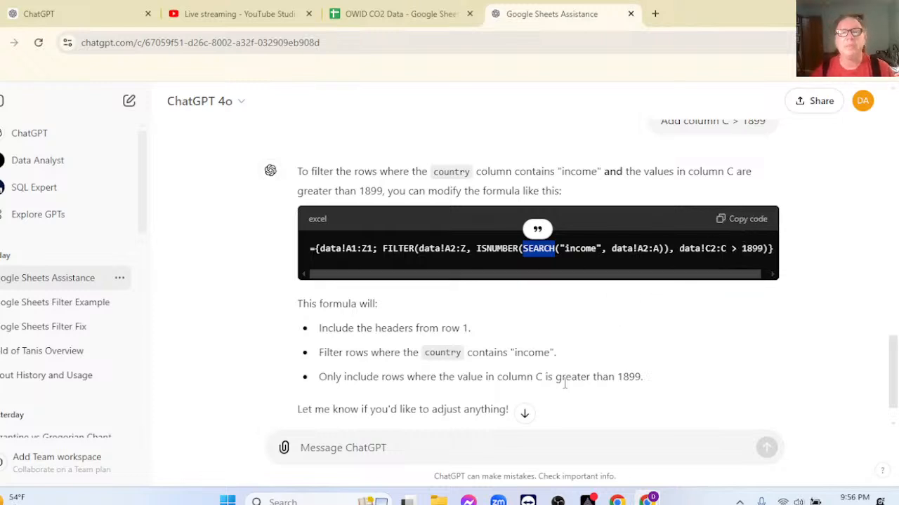
# Paste ={Data!A1:Z1; FILTER(Data!A2:Z, ISNUMBER(SEARCH("income", Data!A2:A)), Data!C2:C > 1899)} into cell A1 of the spreadsheet's Income Groups sheet.
pyautogui.click(367, 14)
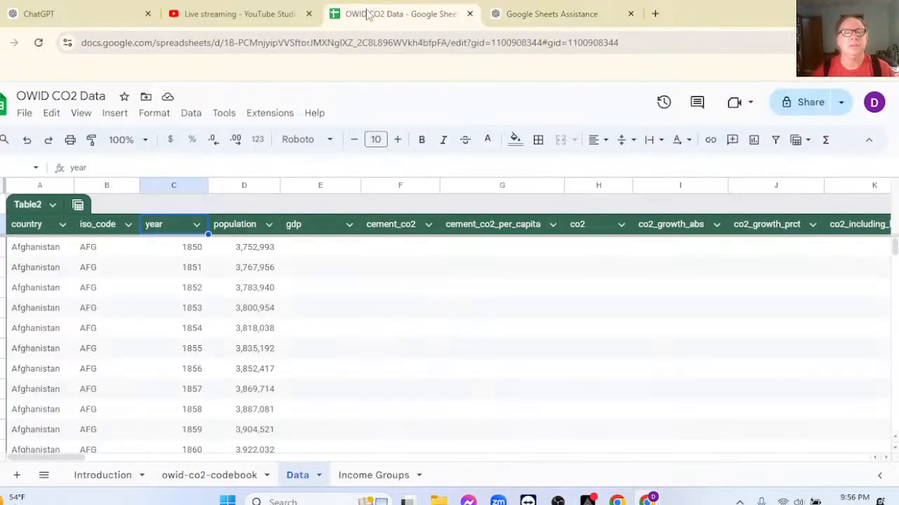
pyautogui.click(360, 476)
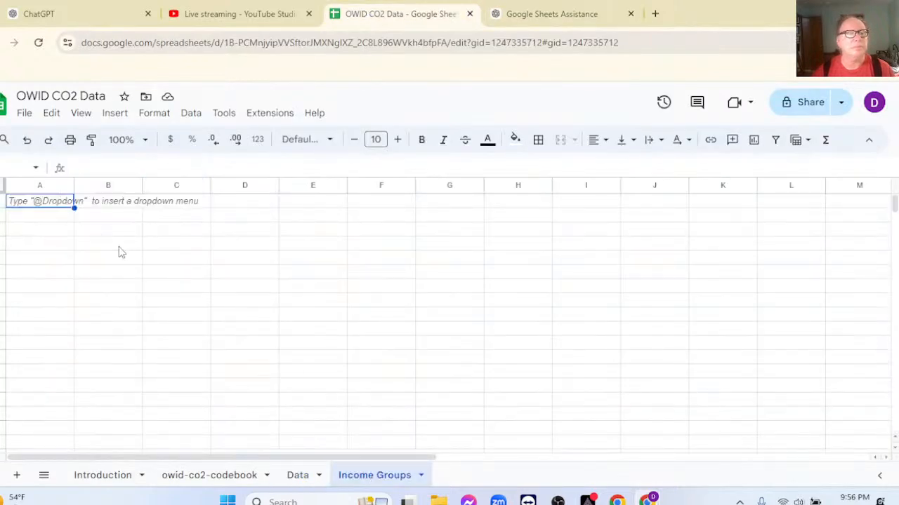
pyautogui.click(47, 206)
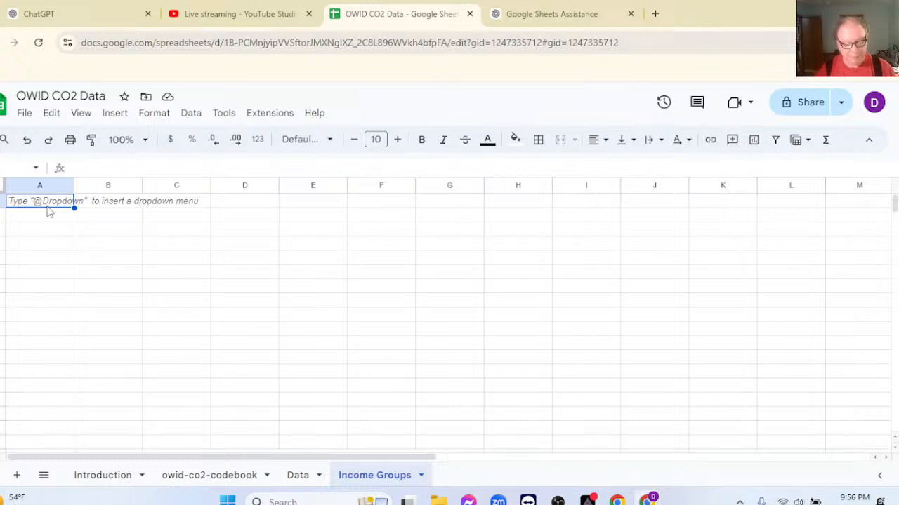
pyautogui.hotkey('ctrl', 'v')
pyautogui.press('Return')
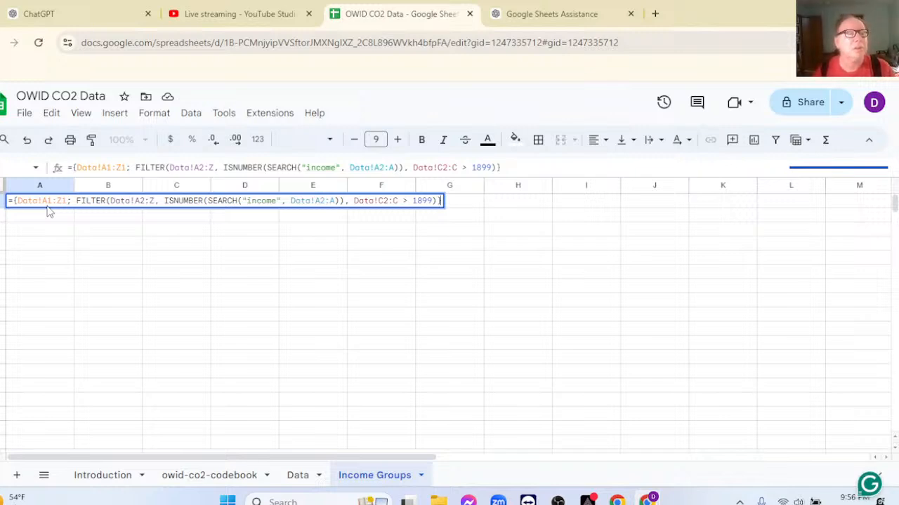
pyautogui.press('Return')
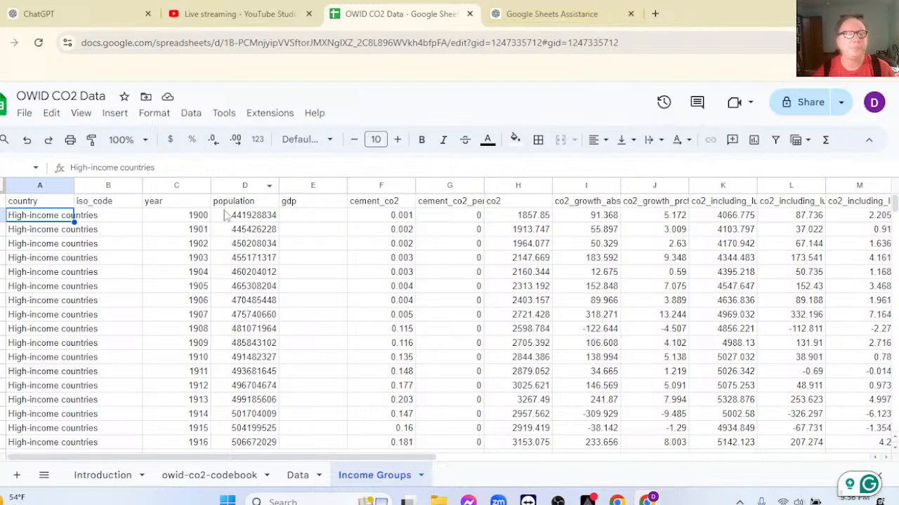
# Copy the first year value on the Income Groups sheet and ask ChatGPT "How can convert a year i.e. 1900 to January 1, 1900?".
pyautogui.click(201, 216)
pyautogui.hotkey('ctrl', 'c')
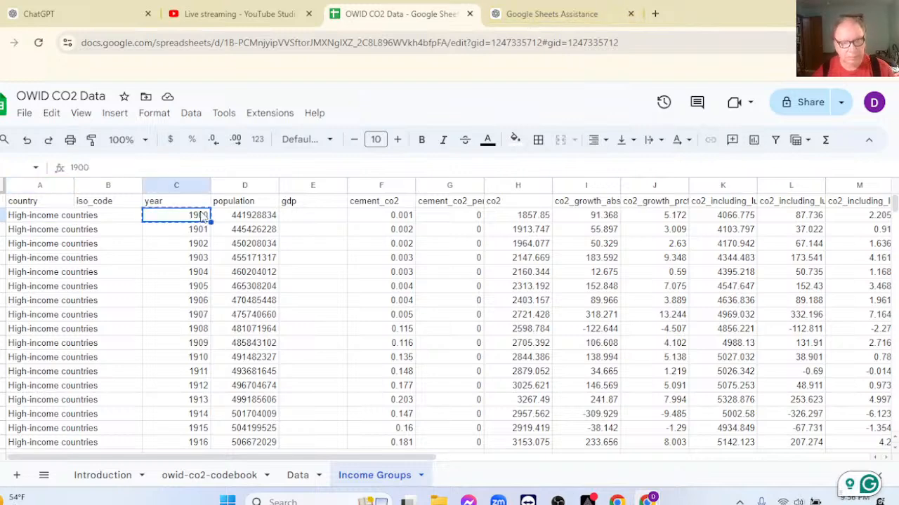
pyautogui.click(545, 16)
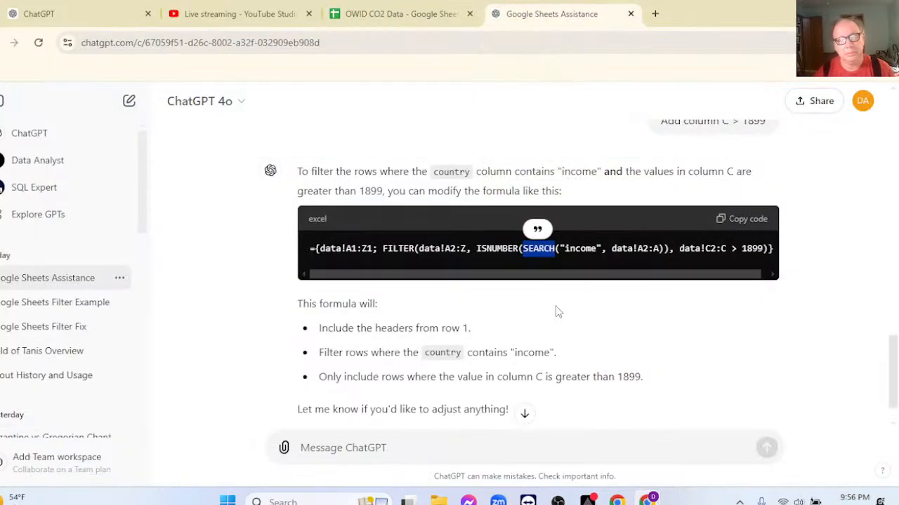
pyautogui.click(427, 447)
pyautogui.write('How')
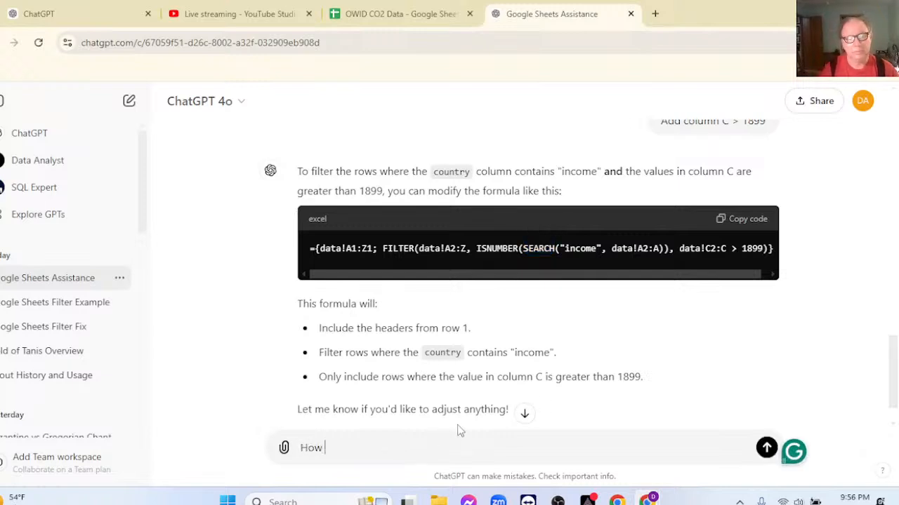
pyautogui.write(' can I convert a yar')
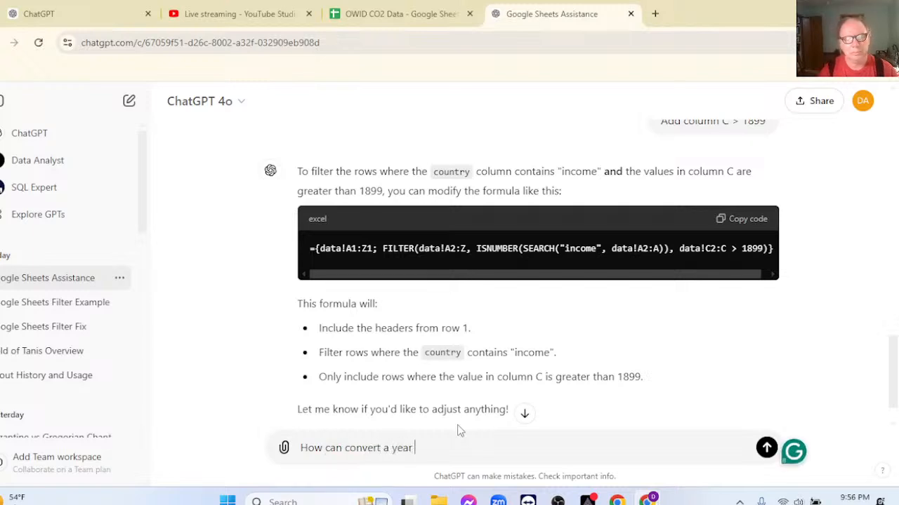
pyautogui.write(' i.e. 1900 to')
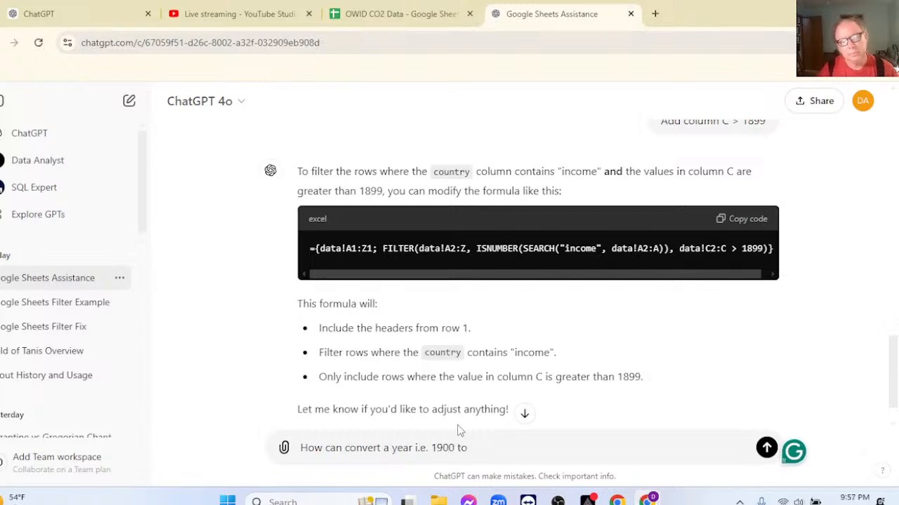
pyautogui.write(' jan')
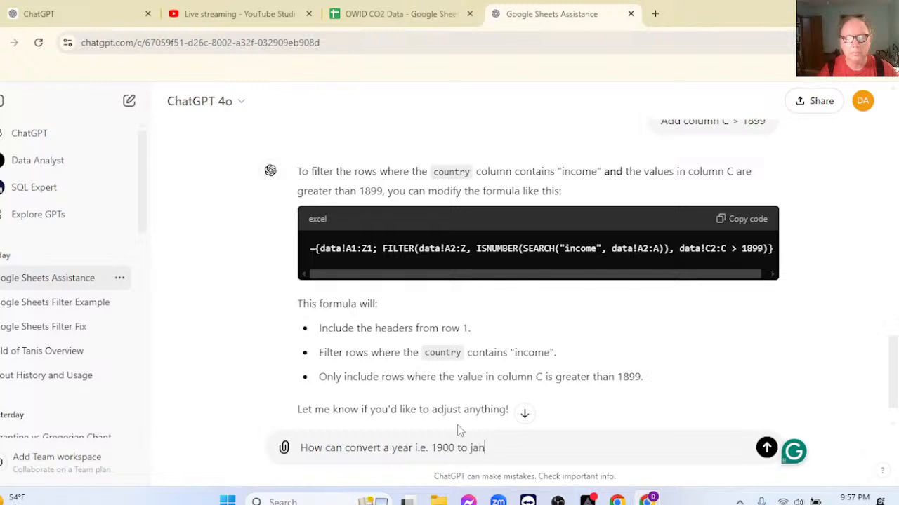
pyautogui.press('BackSpace')
pyautogui.press('BackSpace')
pyautogui.press('BackSpace')
pyautogui.write('January 1')
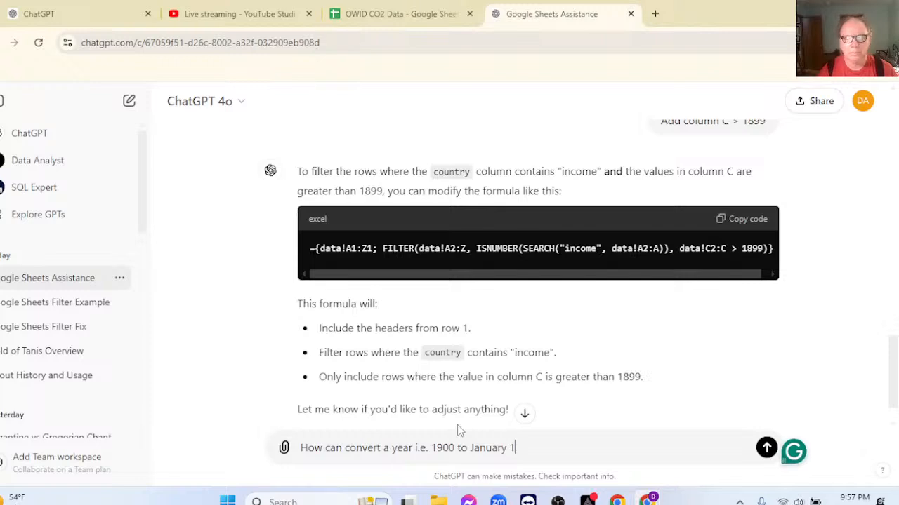
pyautogui.write('2 1900?')
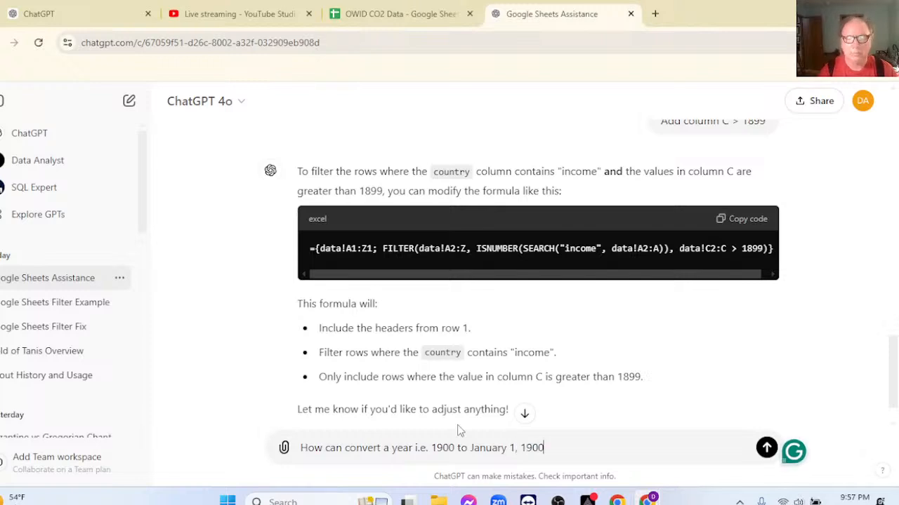
pyautogui.press('Return')
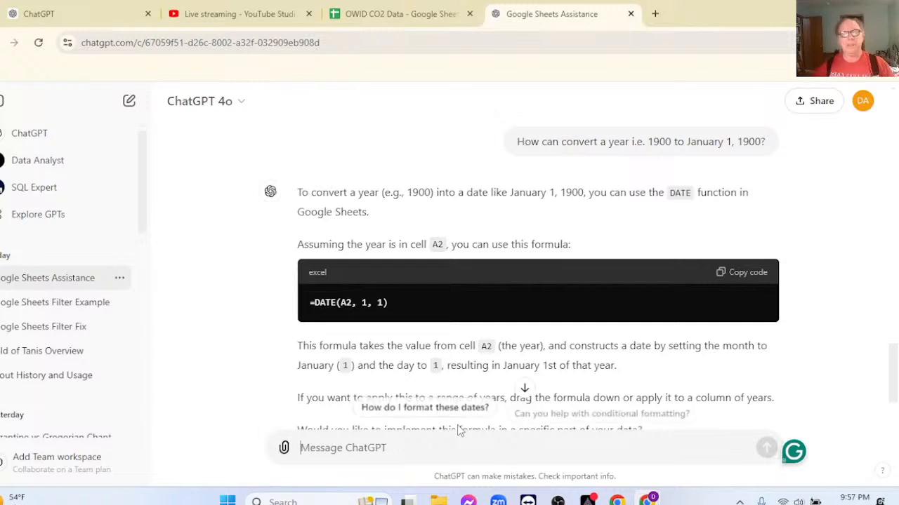
# Copy the formula =DATE(A2, 1, 1) from the chat and insert a column between year and population on the spreadsheet's Data sheet.
pyautogui.click(732, 275)
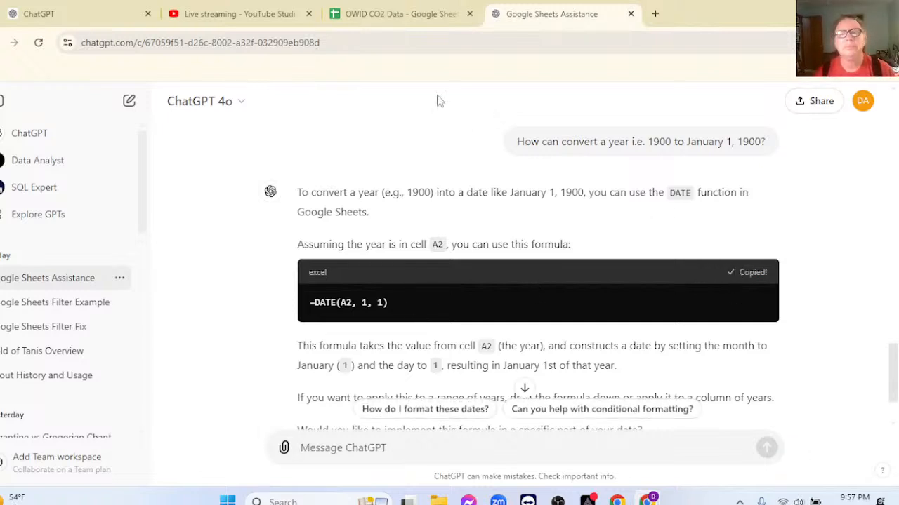
pyautogui.click(369, 13)
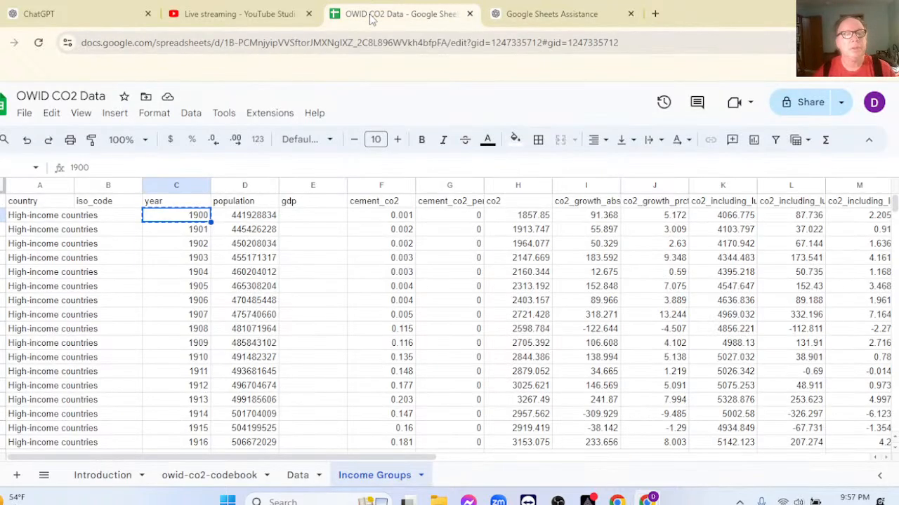
pyautogui.click(295, 476)
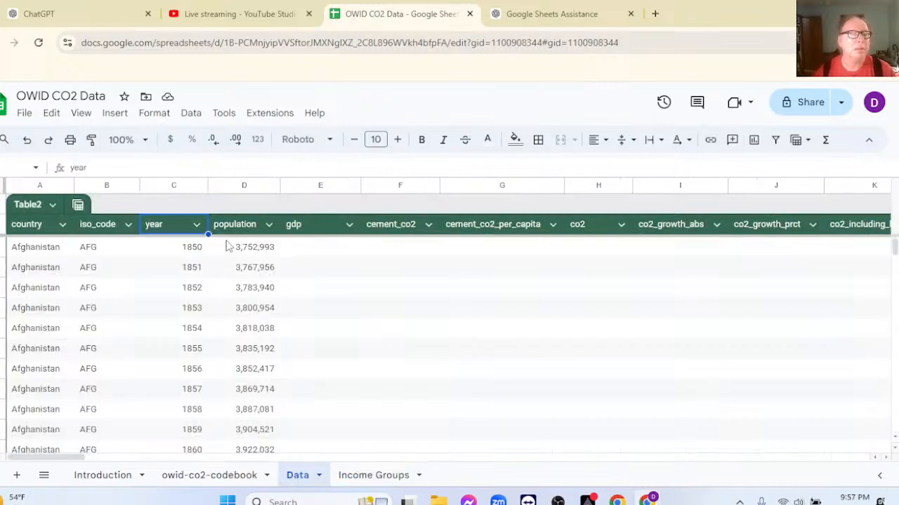
pyautogui.click(231, 185)
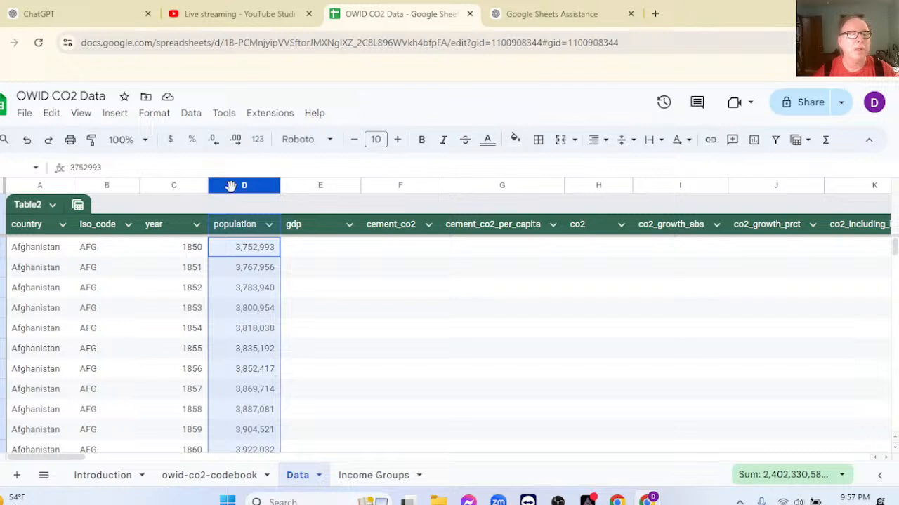
pyautogui.rightClick(230, 185)
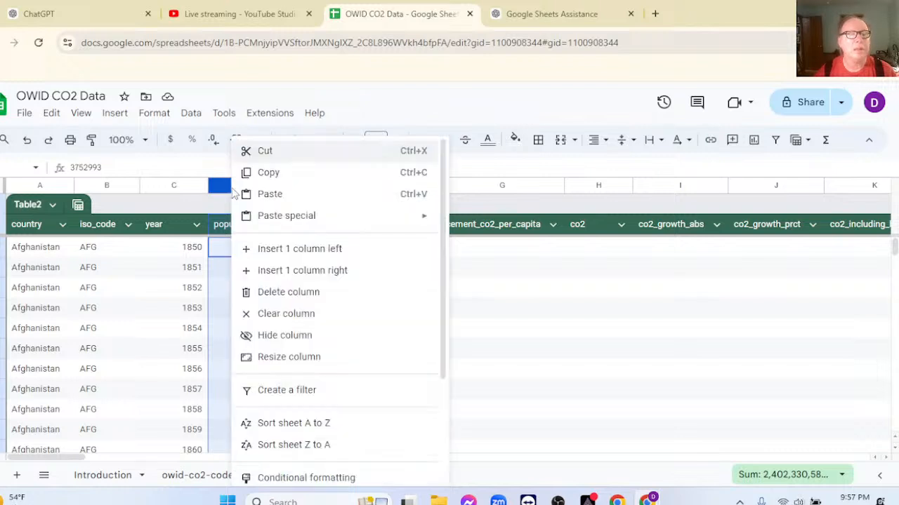
pyautogui.click(288, 255)
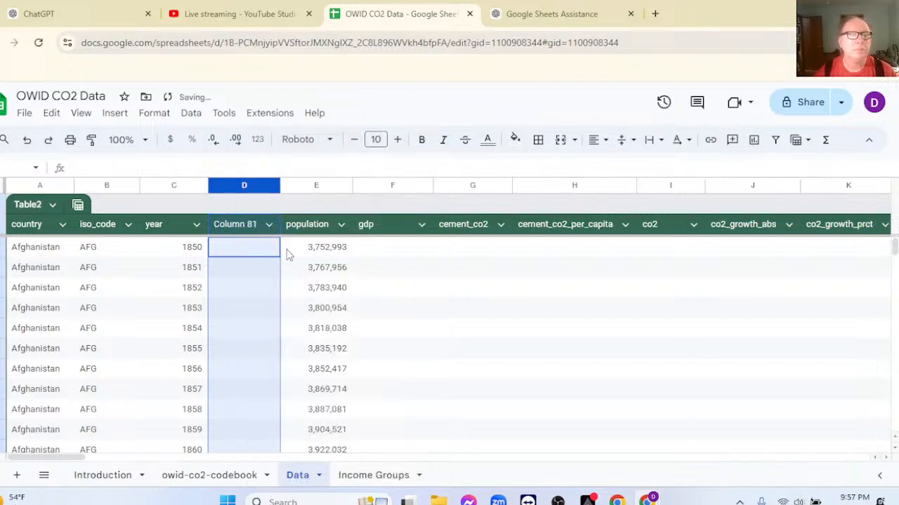
# Rename the header of the new column D as Date.
pyautogui.click(238, 232)
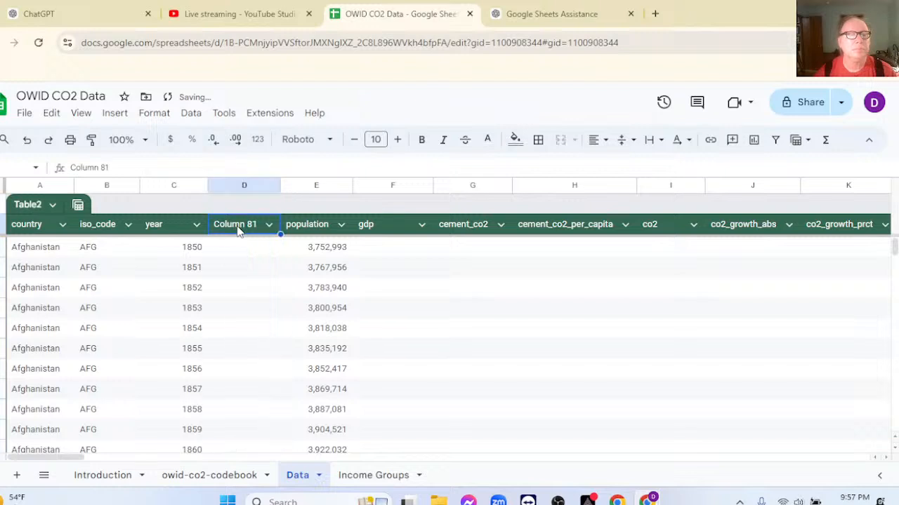
pyautogui.press('Return')
pyautogui.press('BackSpace')
pyautogui.press('BackSpace')
pyautogui.press('BackSpace')
pyautogui.press('BackSpace')
pyautogui.press('BackSpace')
pyautogui.press('BackSpace')
pyautogui.press('BackSpace')
pyautogui.press('BackSpace')
pyautogui.press('BackSpace')
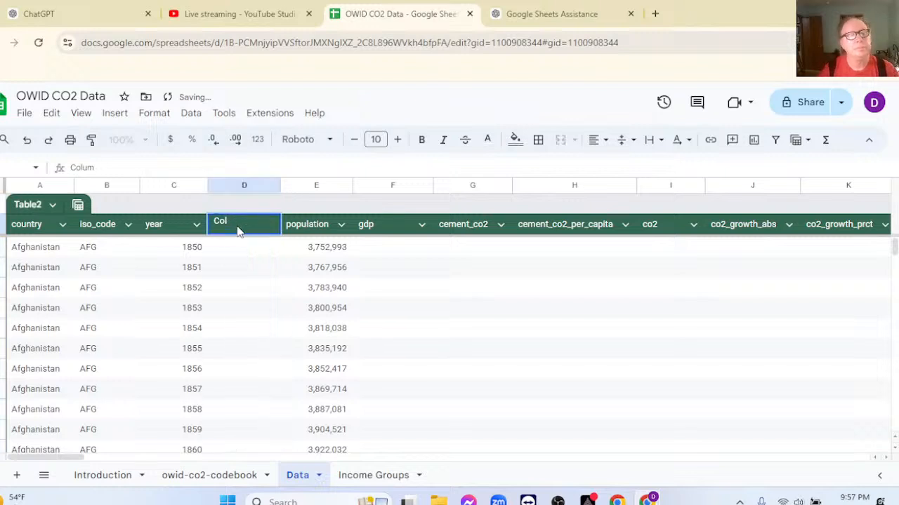
pyautogui.write('Date')
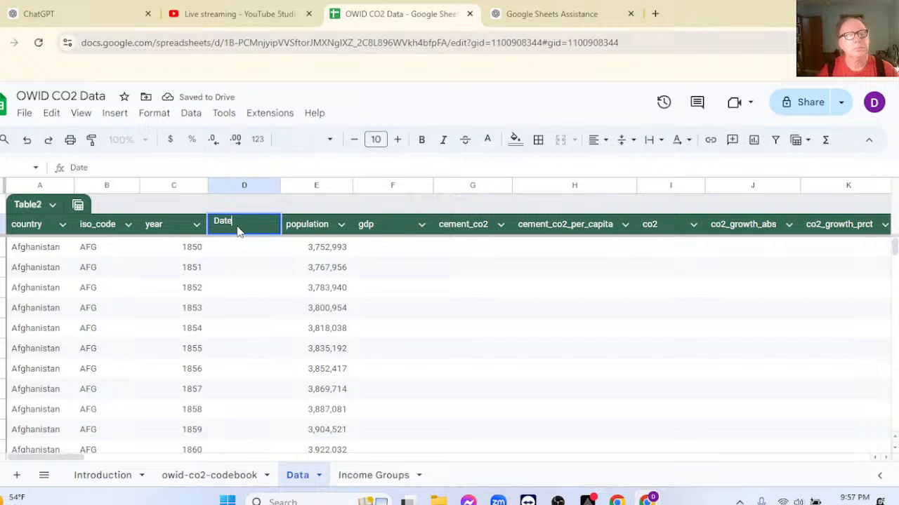
# Paste the formula =DATE(A2, 1, 1) into cell D2 under the Date header.
pyautogui.click(226, 248)
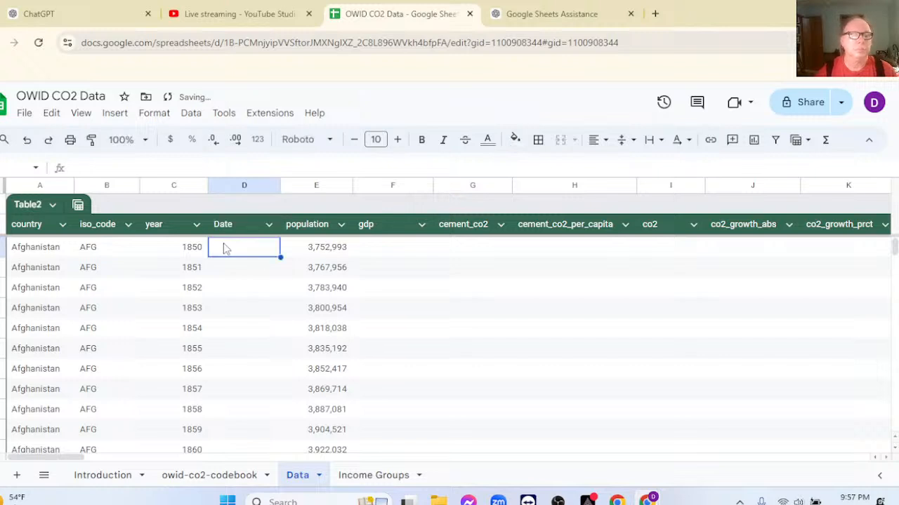
pyautogui.hotkey('ctrl', 'v')
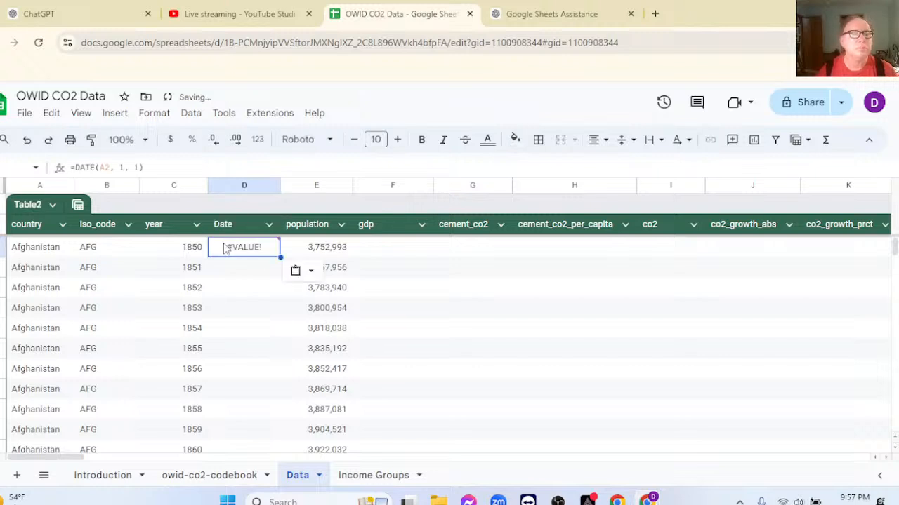
pyautogui.doubleClick(226, 249)
pyautogui.press('Return')
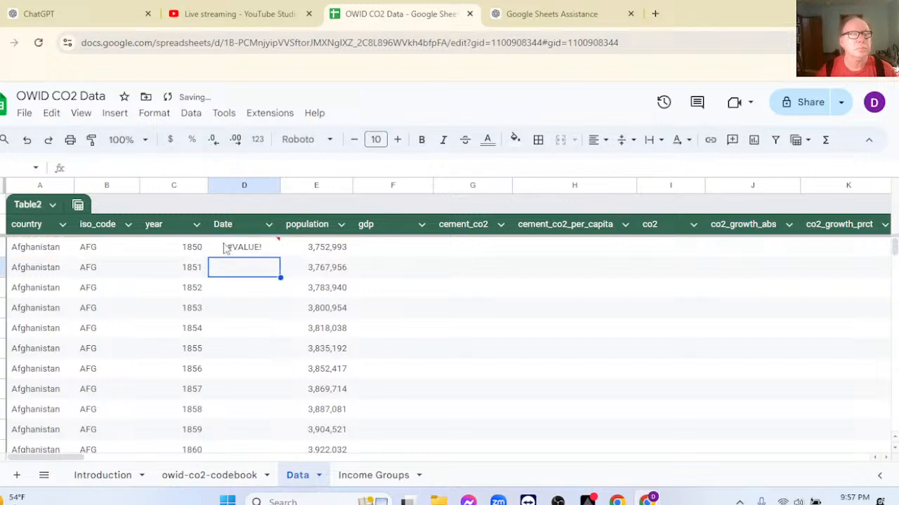
# Change the year reference in cell D2's formula to C2 so that it reads =DATE(C2, 1, 1).
pyautogui.click(240, 251)
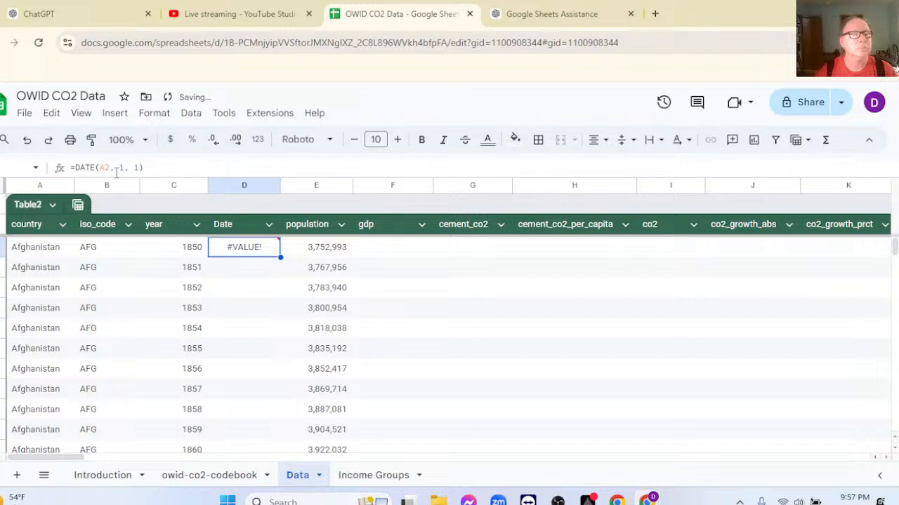
pyautogui.moveTo(240, 258)
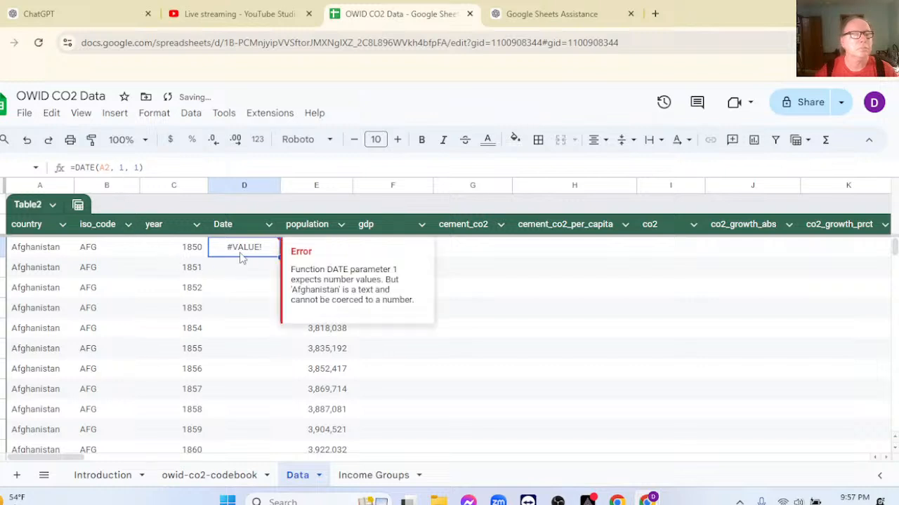
pyautogui.click(104, 168)
pyautogui.press('BackSpace')
pyautogui.write('C')
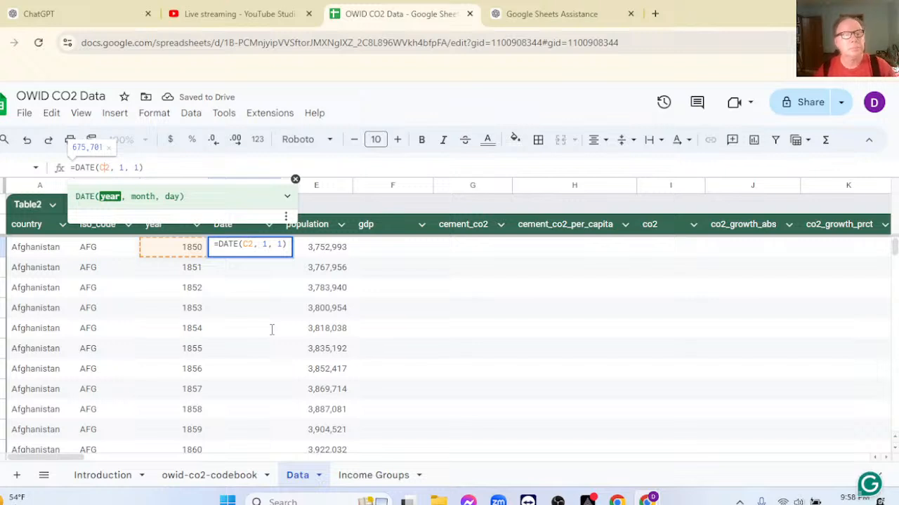
pyautogui.press('Return')
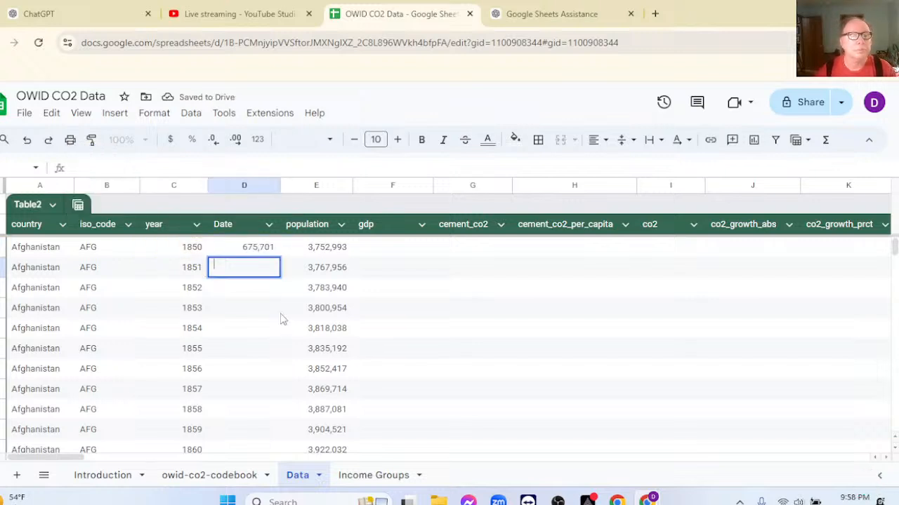
# Try to apply the Date number format to the whole of column D.
pyautogui.click(243, 188)
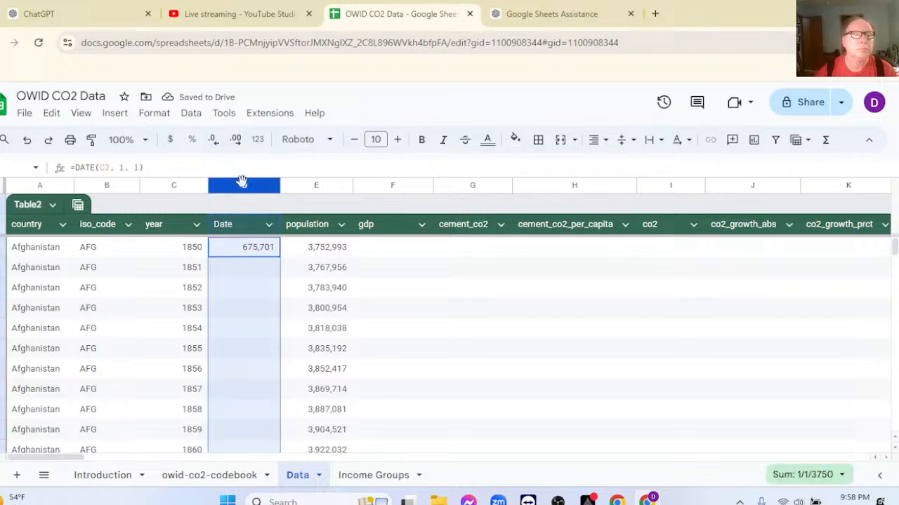
pyautogui.click(257, 140)
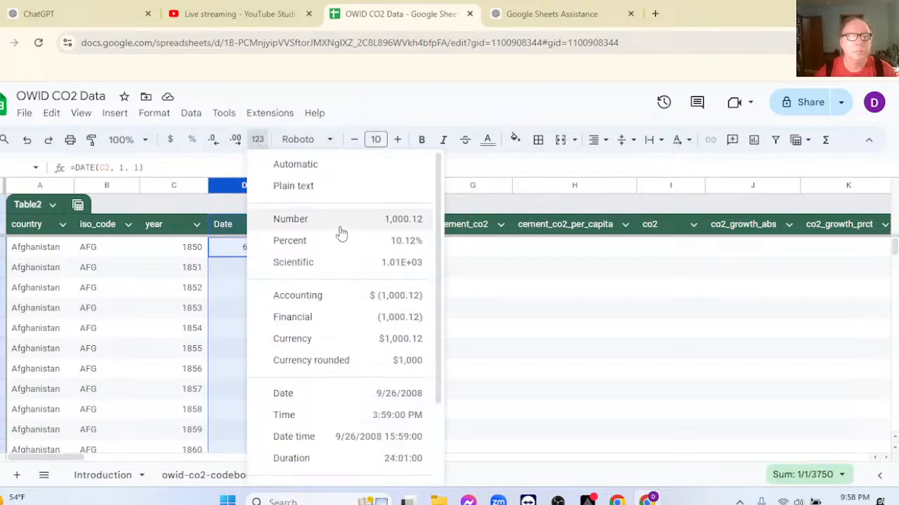
pyautogui.click(295, 399)
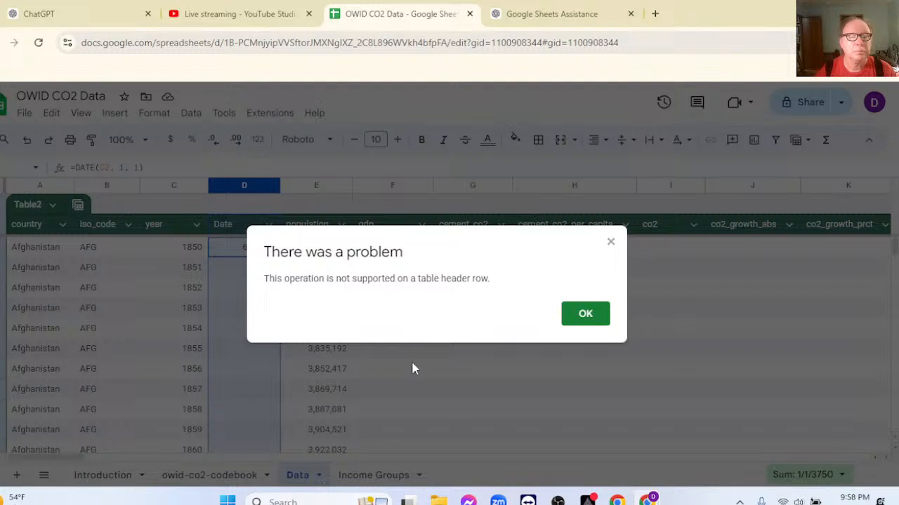
pyautogui.click(580, 324)
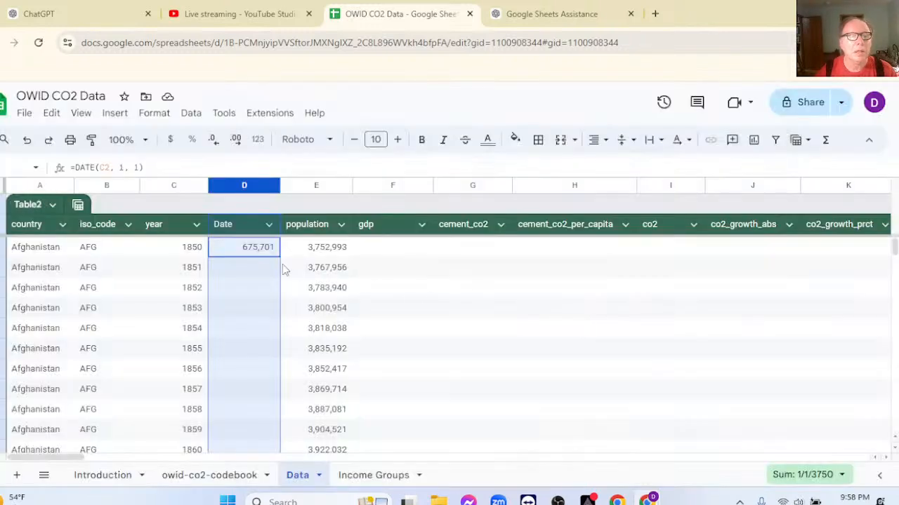
# Apply the Date number format from cell D2 in the Date column.
pyautogui.click(251, 253)
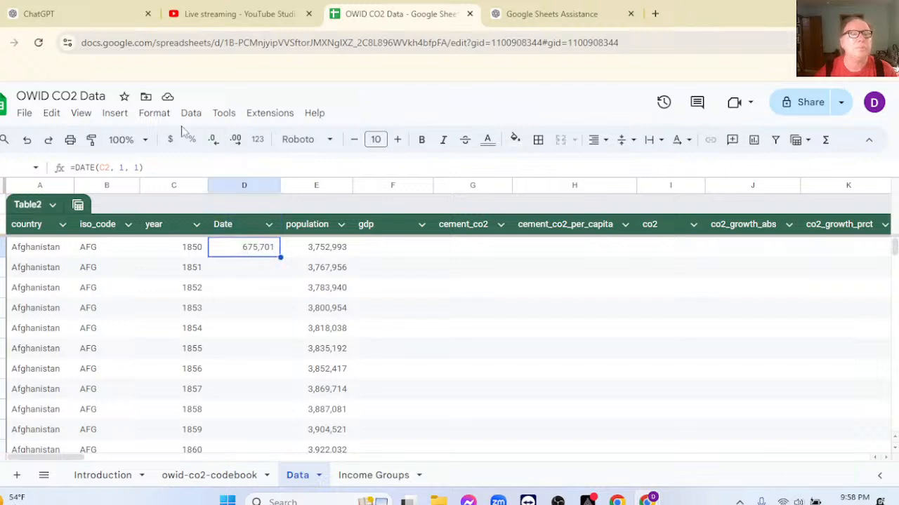
pyautogui.click(257, 143)
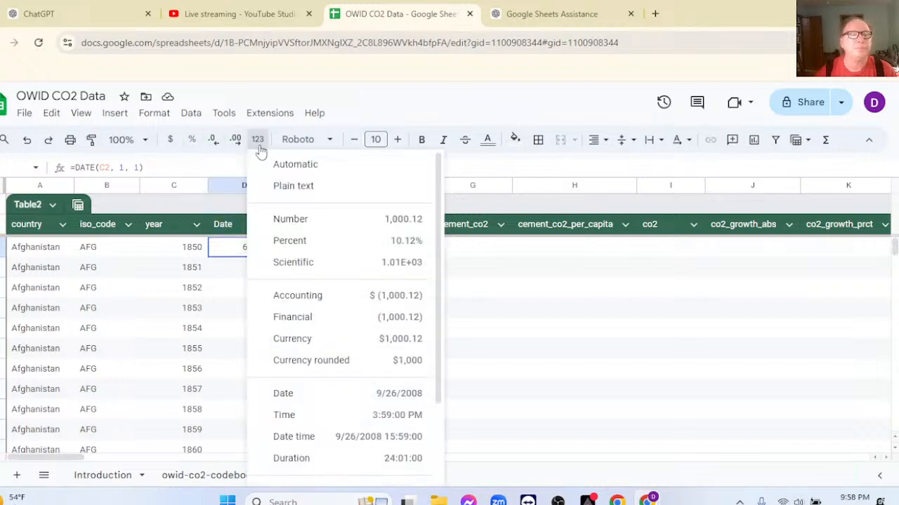
pyautogui.click(313, 399)
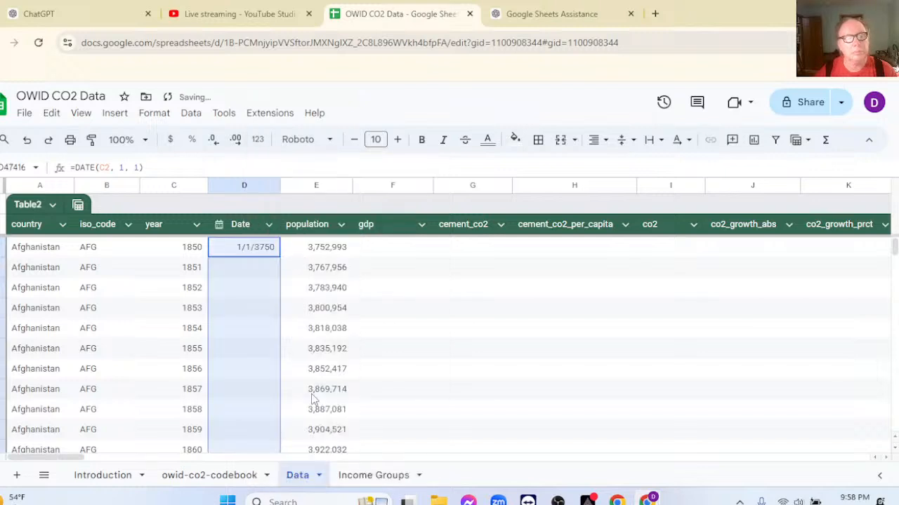
# Compare the formula in cell D2 with ChatGPT's DATE answer and return to the spreadsheet.
pyautogui.click(256, 254)
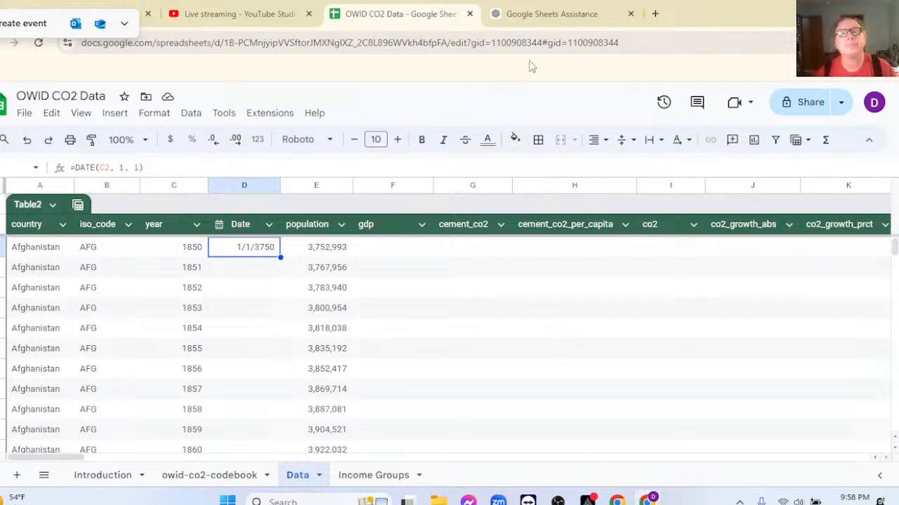
pyautogui.click(525, 16)
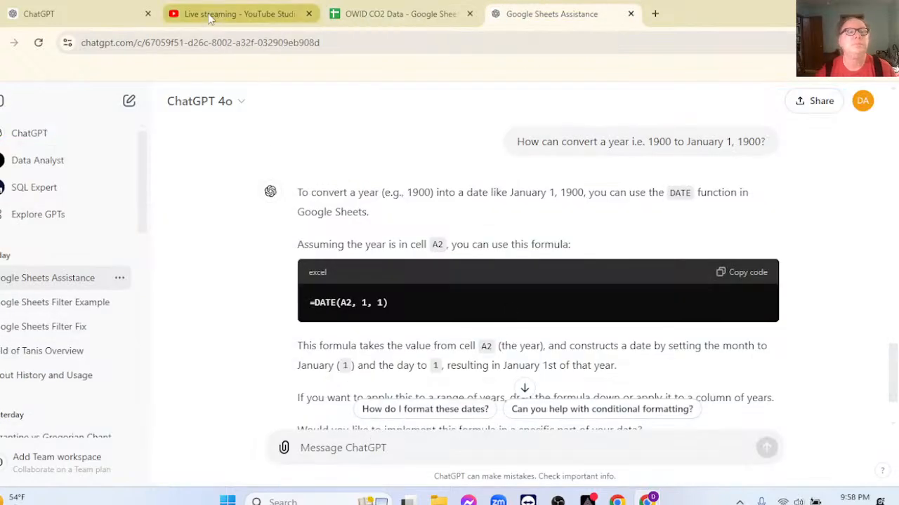
pyautogui.click(356, 17)
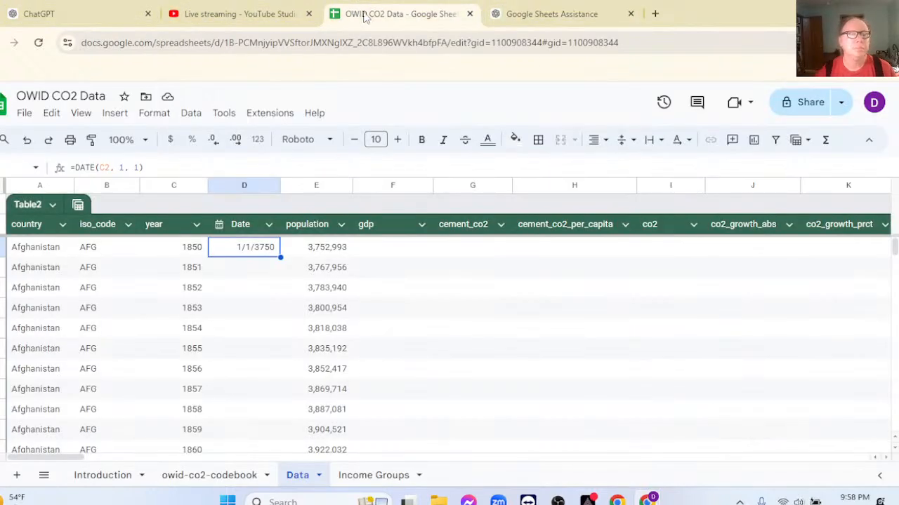
# Switch to the ChatGPT conversation and send the message "1850 returned 1/1/3750 ?".
pyautogui.click(534, 14)
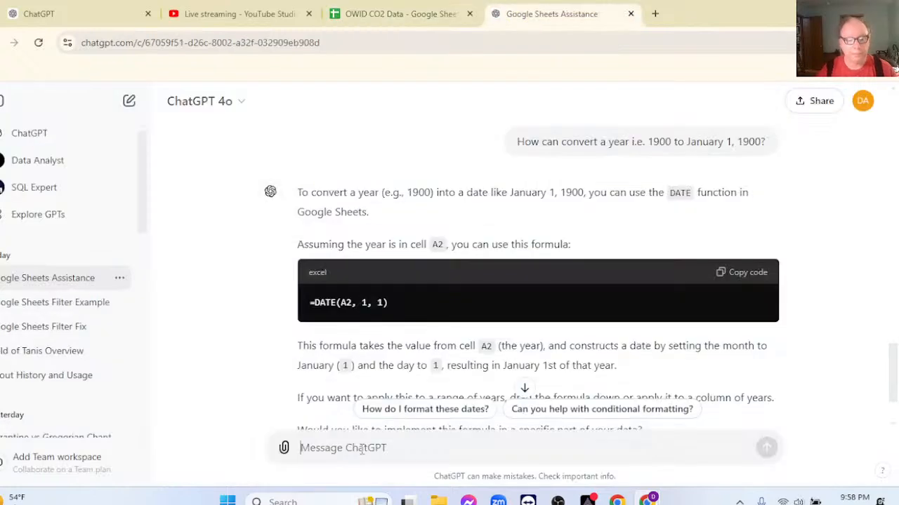
pyautogui.write('1850 returned ')
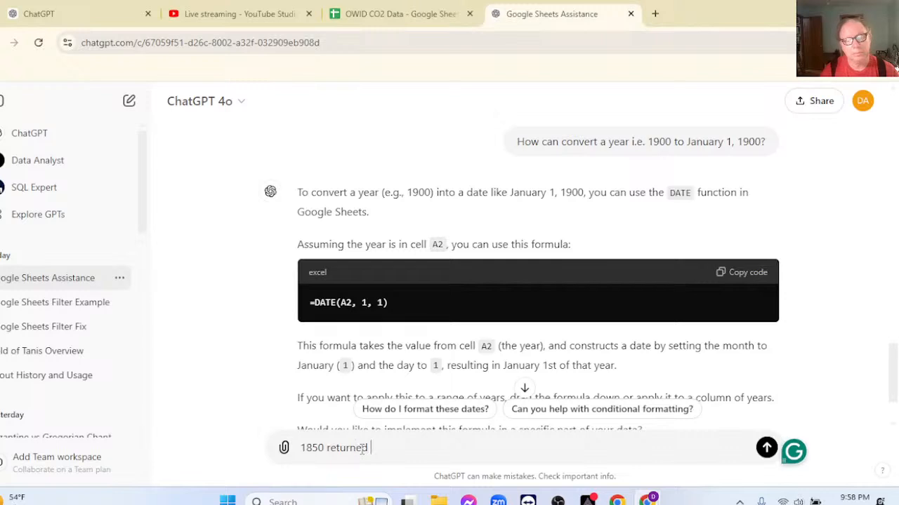
pyautogui.write('1/1/3750 ?')
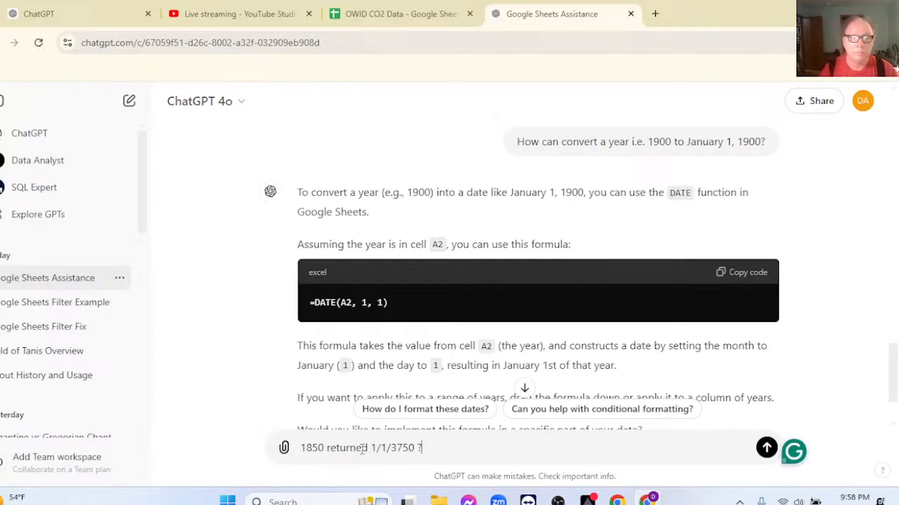
pyautogui.press('Return')
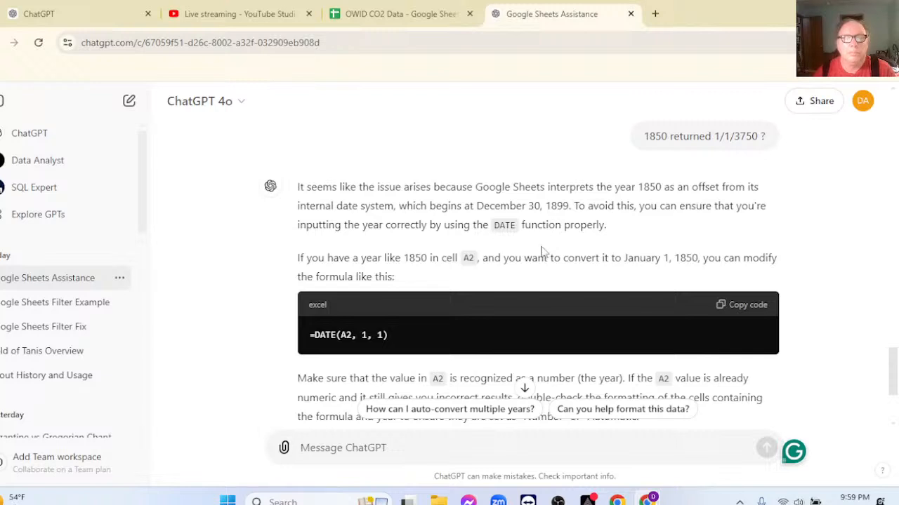
# Read ChatGPT's explanation of the wrong 1850 date and copy its =DATE(A2, 1, 1) formula.
pyautogui.scroll(-3, 431, 327)
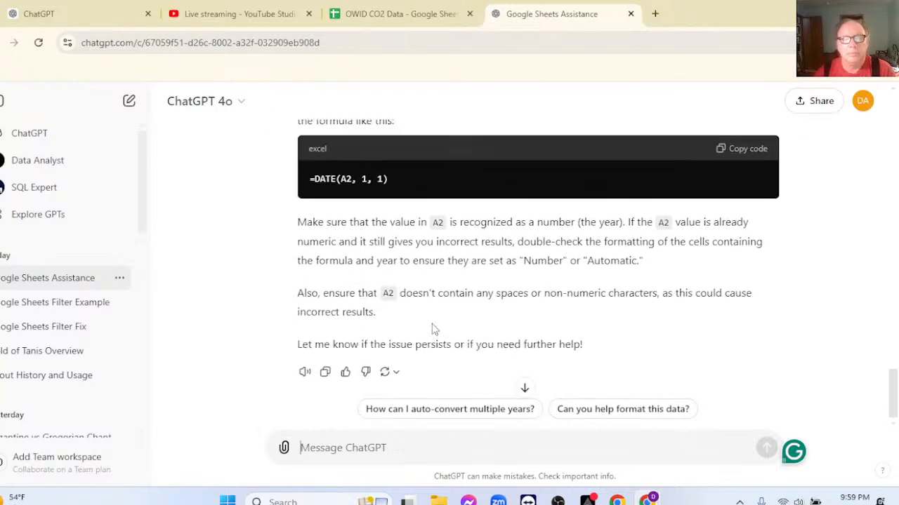
pyautogui.scroll(2, 431, 327)
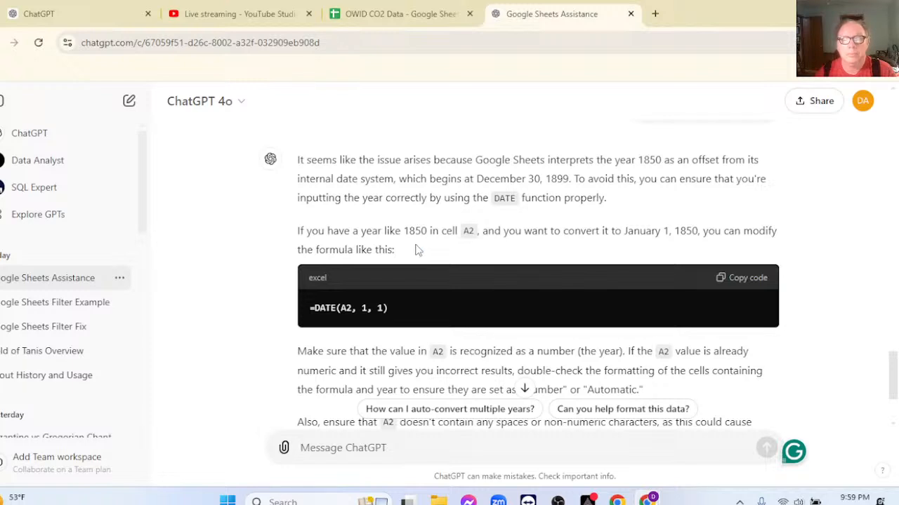
pyautogui.click(731, 280)
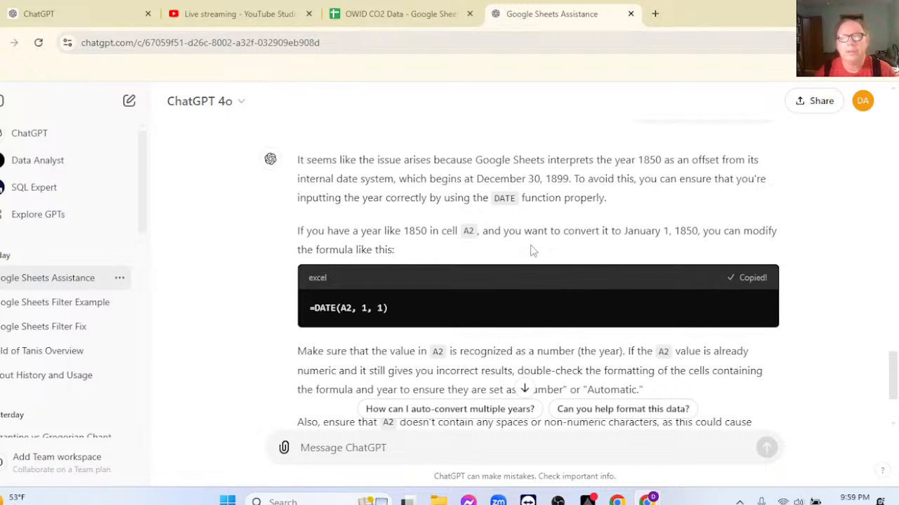
# Return to the Google Sheets data and fill D2's DATE formula down the Date column, checking the dates before and after 1900.
pyautogui.click(379, 20)
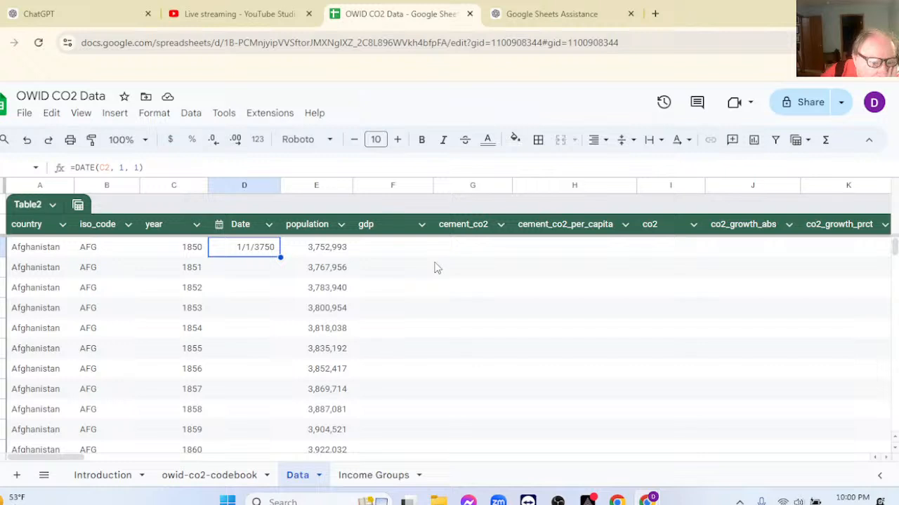
pyautogui.doubleClick(280, 257)
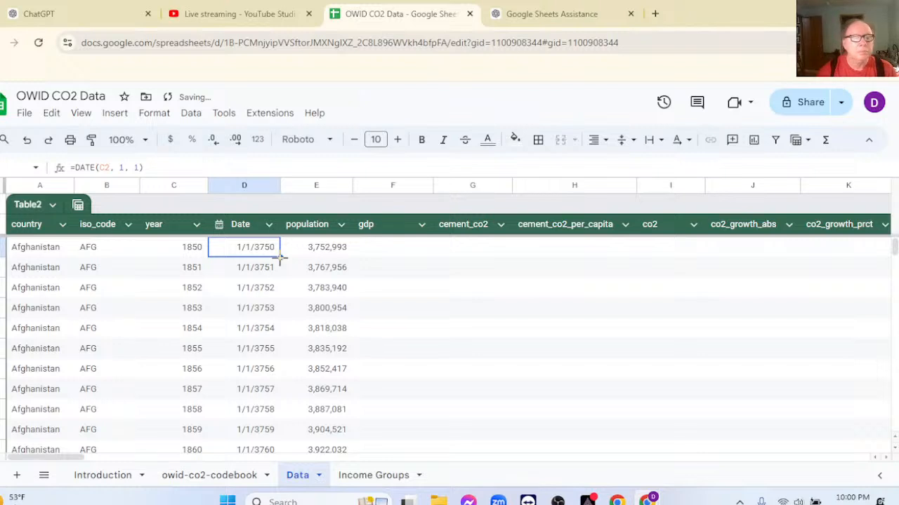
pyautogui.scroll(-6, 449, 358)
pyautogui.scroll(-12, 424, 349)
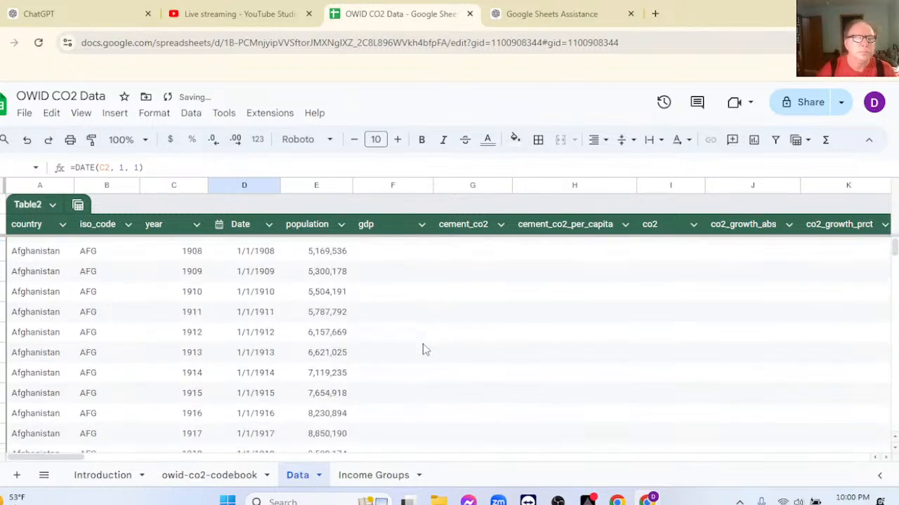
pyautogui.scroll(3, 281, 292)
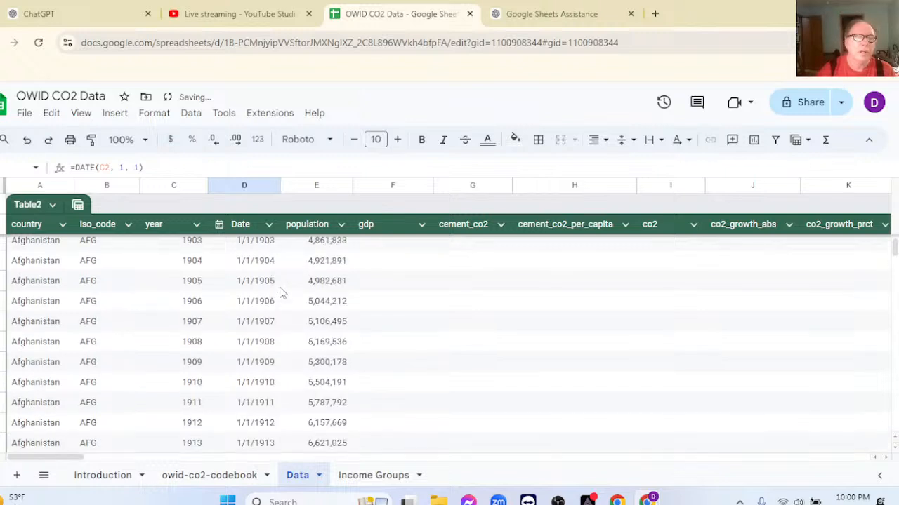
pyautogui.scroll(2, 281, 293)
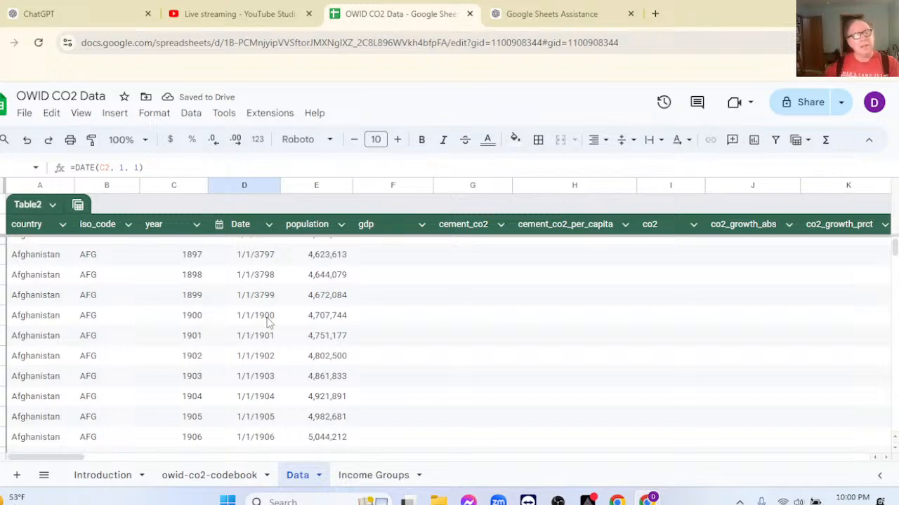
pyautogui.scroll(5, 405, 330)
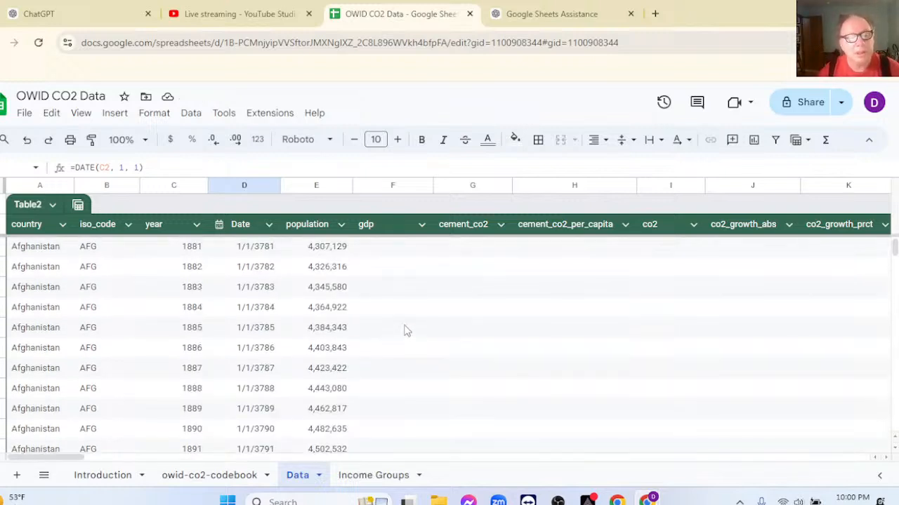
pyautogui.scroll(10, 406, 330)
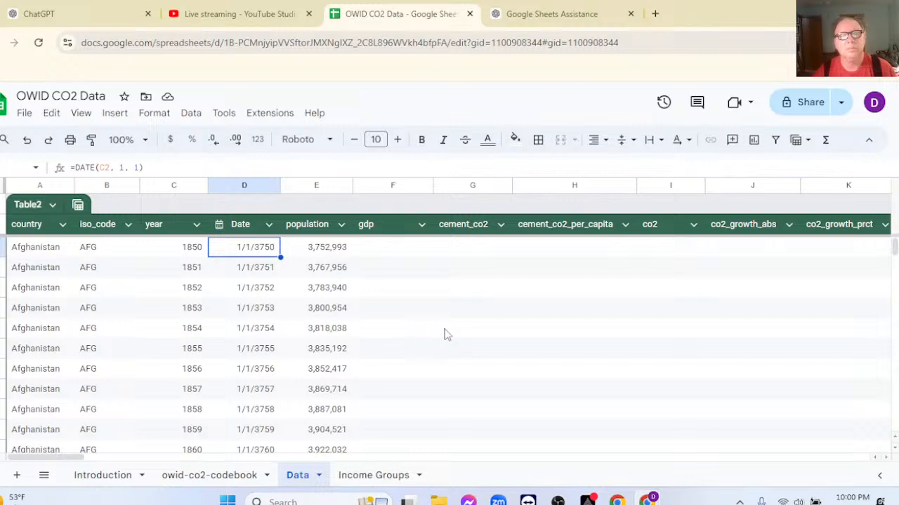
# Switch to ChatGPT and send the follow-up "It works fine for years 1900 and newer".
pyautogui.click(516, 19)
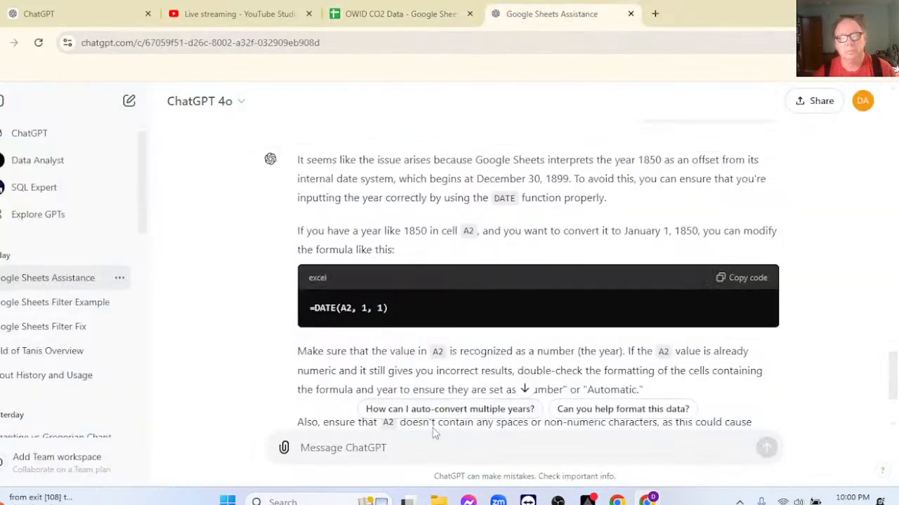
pyautogui.write('It')
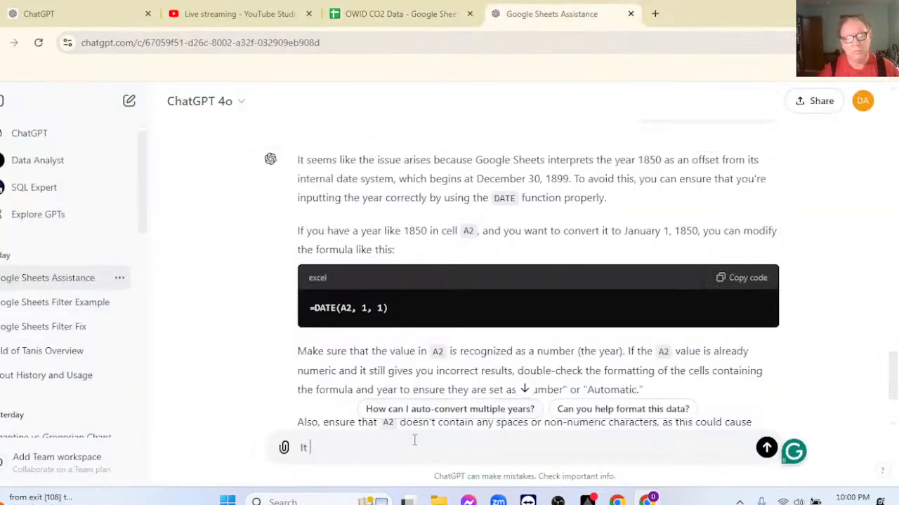
pyautogui.write(' works')
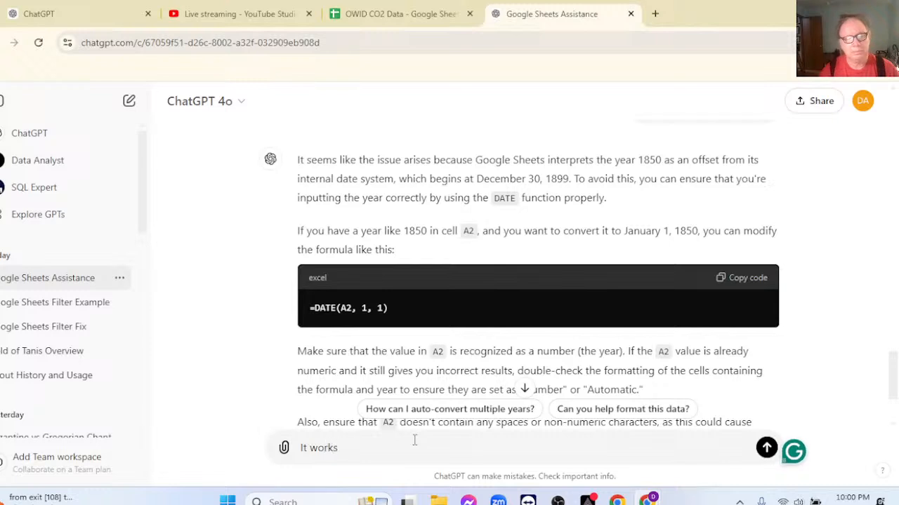
pyautogui.write(' fine')
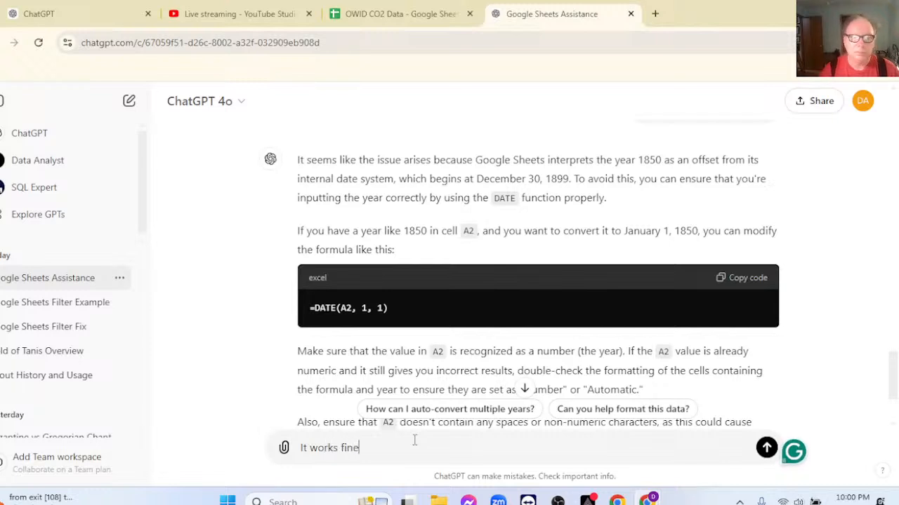
pyautogui.write(' for years ')
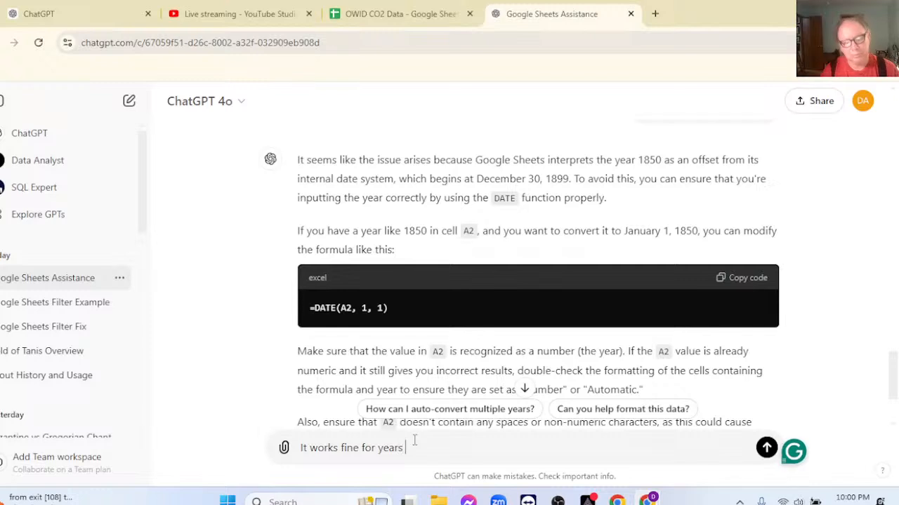
pyautogui.write('1900 and ')
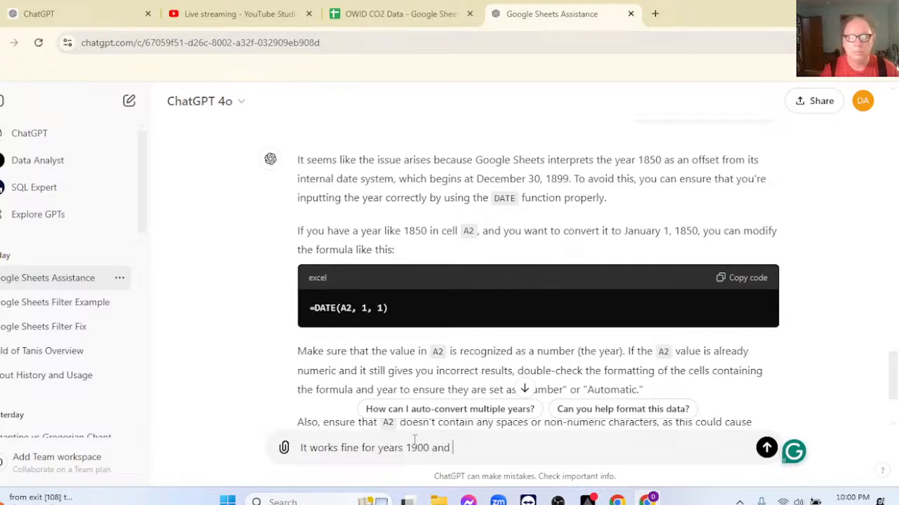
pyautogui.write('news')
pyautogui.write('r')
pyautogui.press('Return')
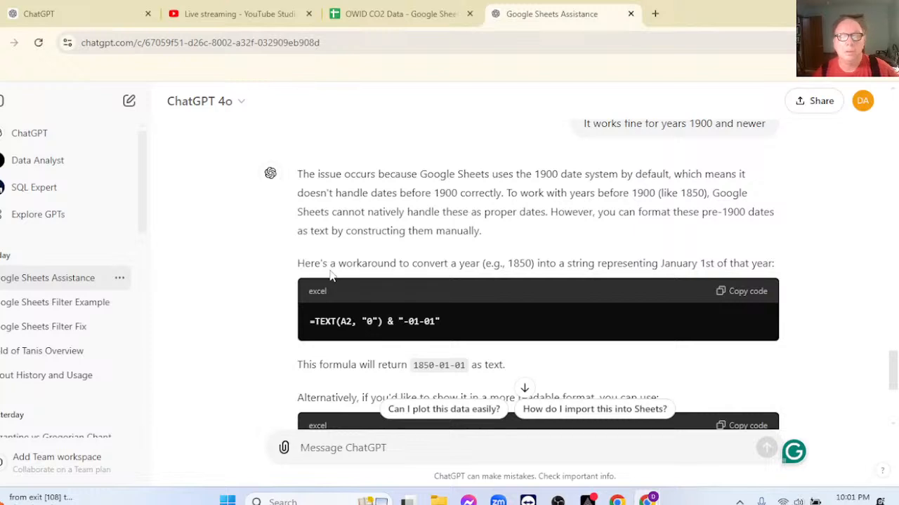
# Copy ChatGPT's workaround formula =TEXT(A2, "0") & "-01-01" and paste it into cell D2 of the Google Sheets data.
pyautogui.scroll(-2, 451, 278)
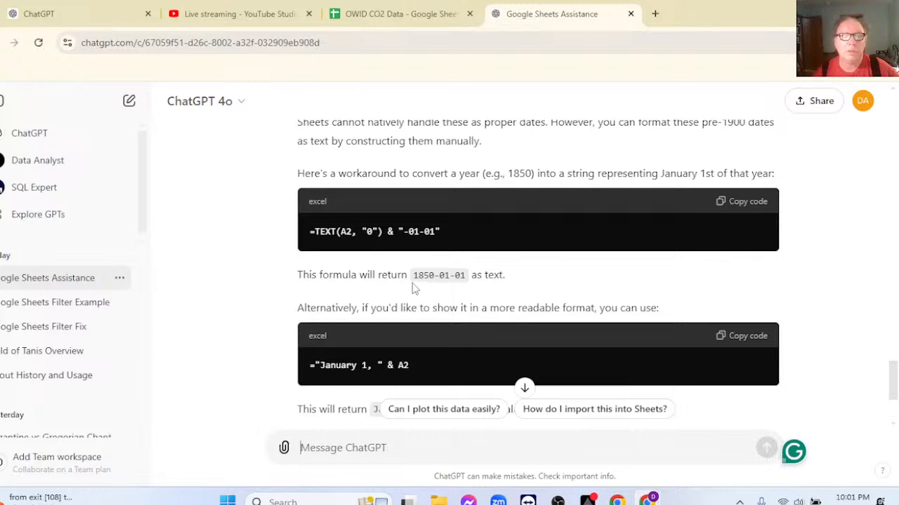
pyautogui.click(734, 207)
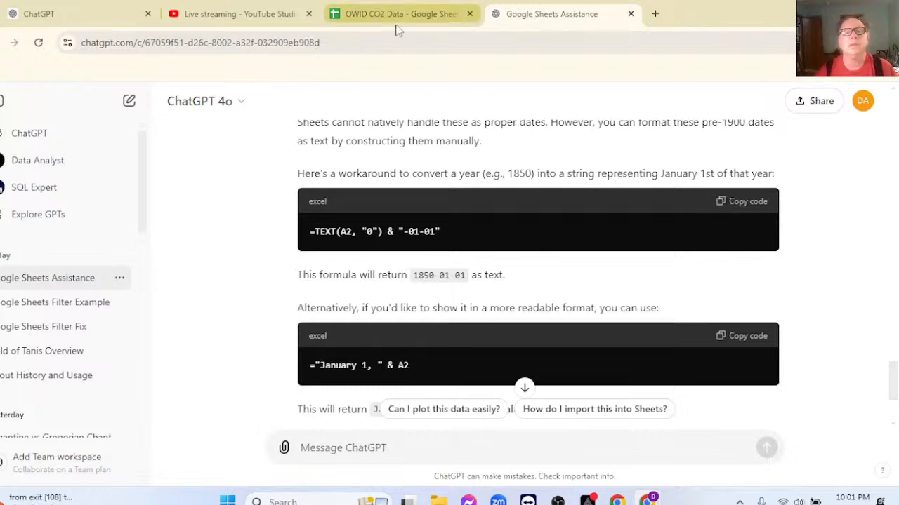
pyautogui.click(377, 15)
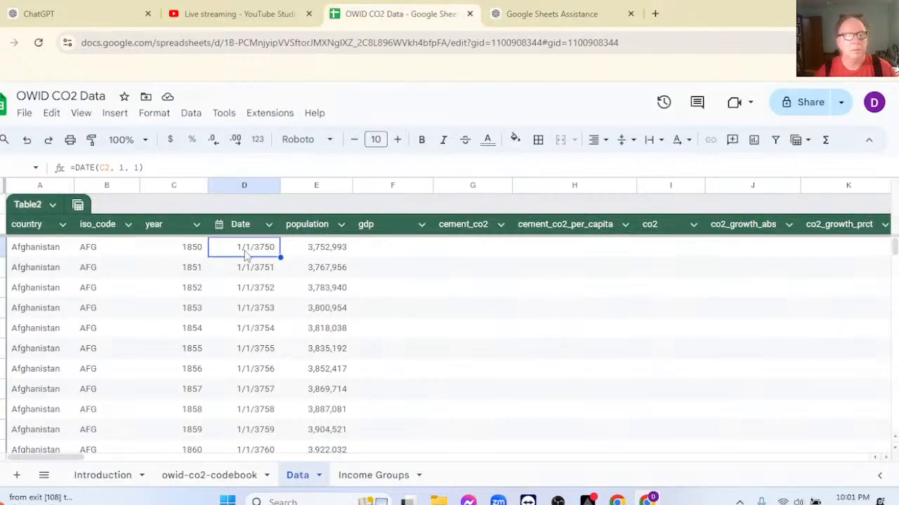
pyautogui.hotkey('ctrl', 'v')
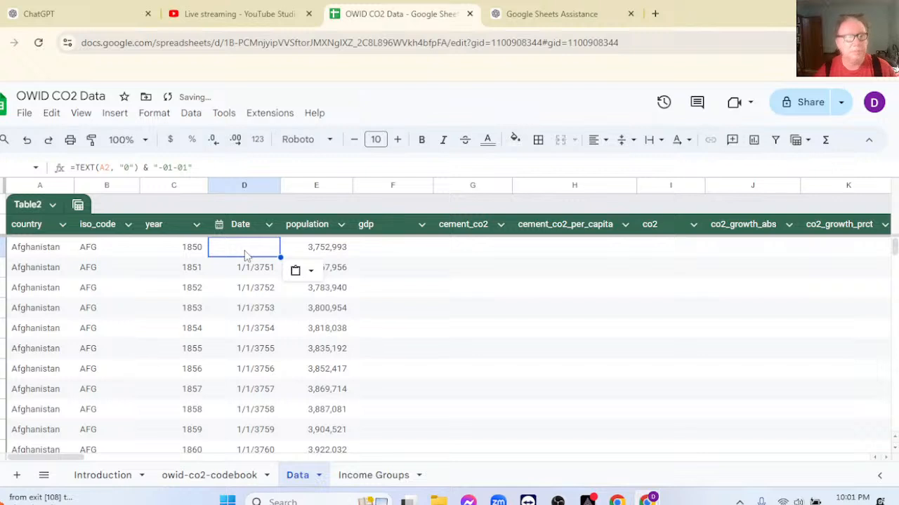
pyautogui.press('Right')
pyautogui.click(104, 167)
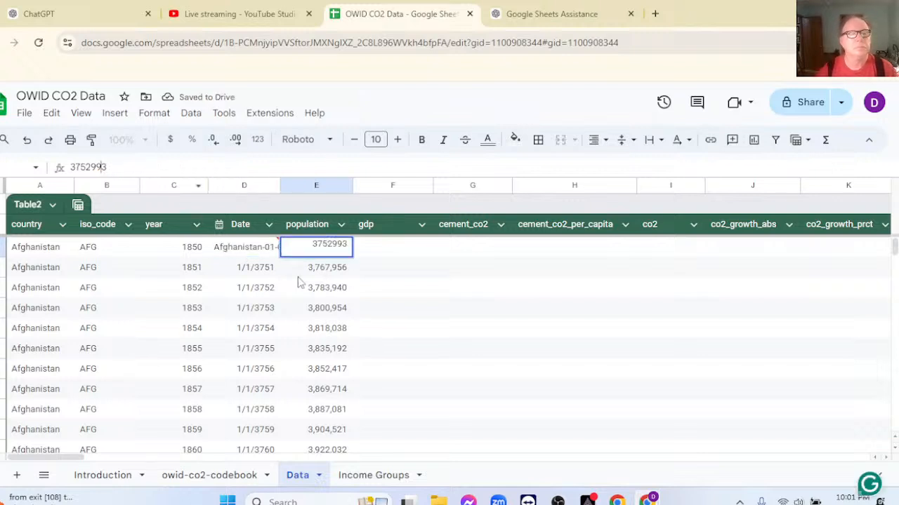
pyautogui.click(411, 306)
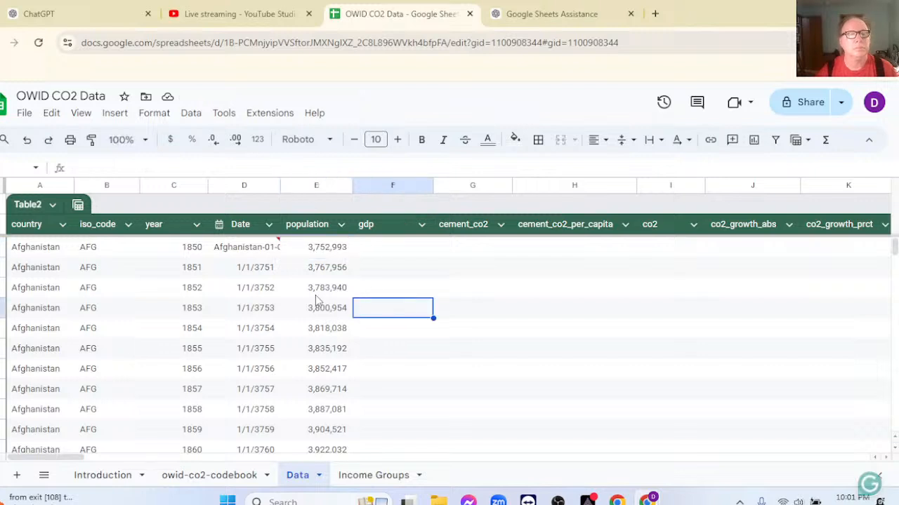
pyautogui.click(317, 252)
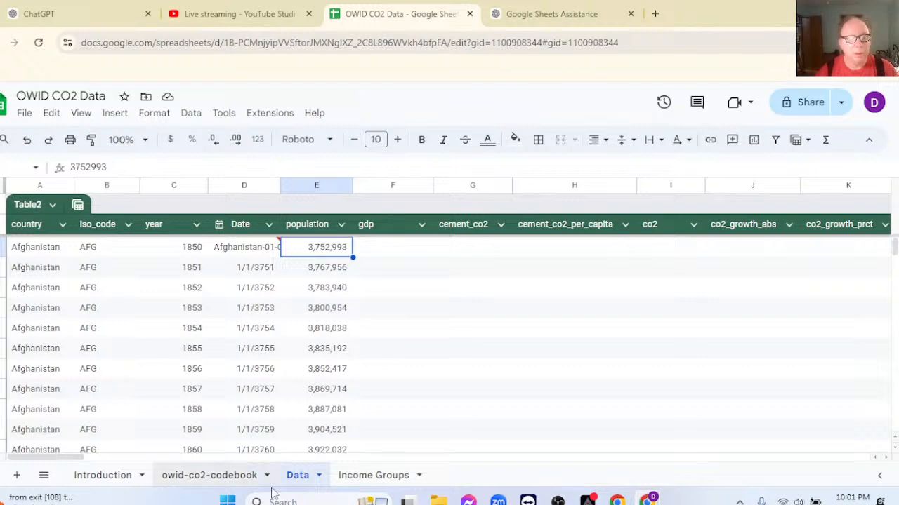
# Open Notepad, paste the TEXT formula and change its cell reference to C2, giving =TEXT(C2, "0") & "-01-01".
pyautogui.click(227, 500)
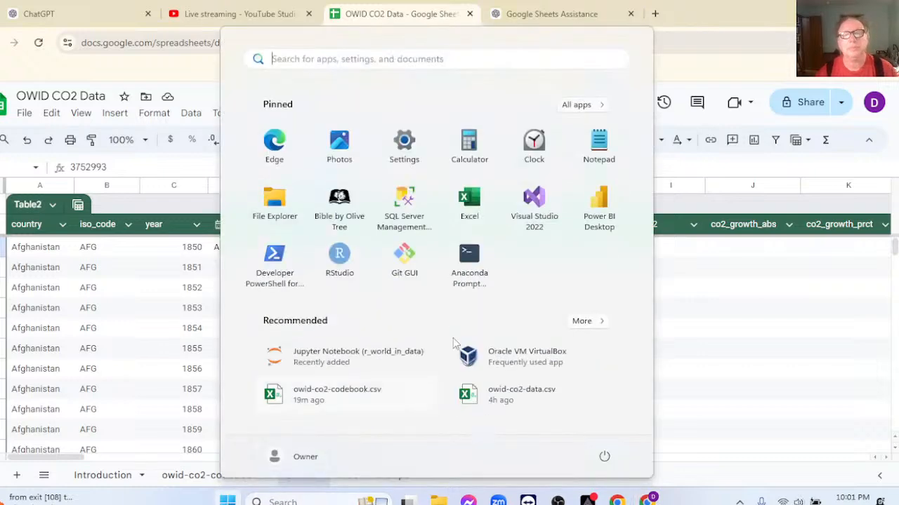
pyautogui.click(599, 146)
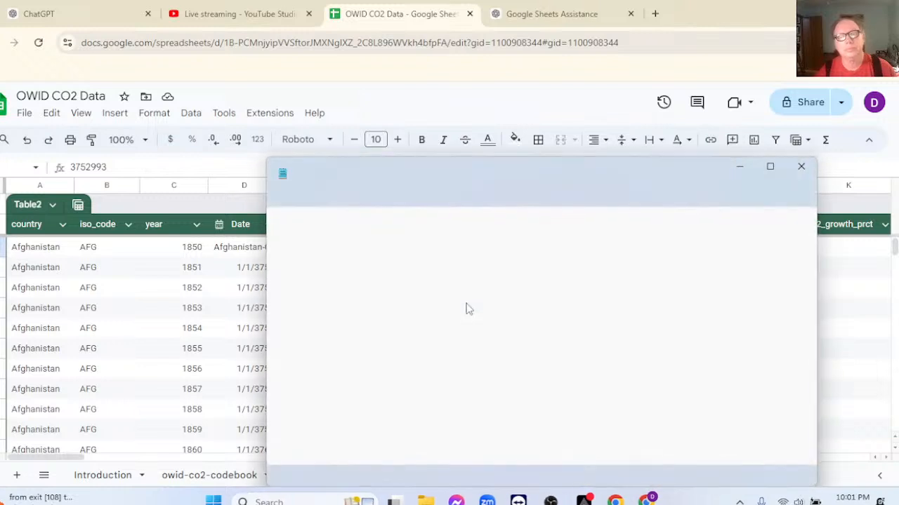
pyautogui.press('Delete')
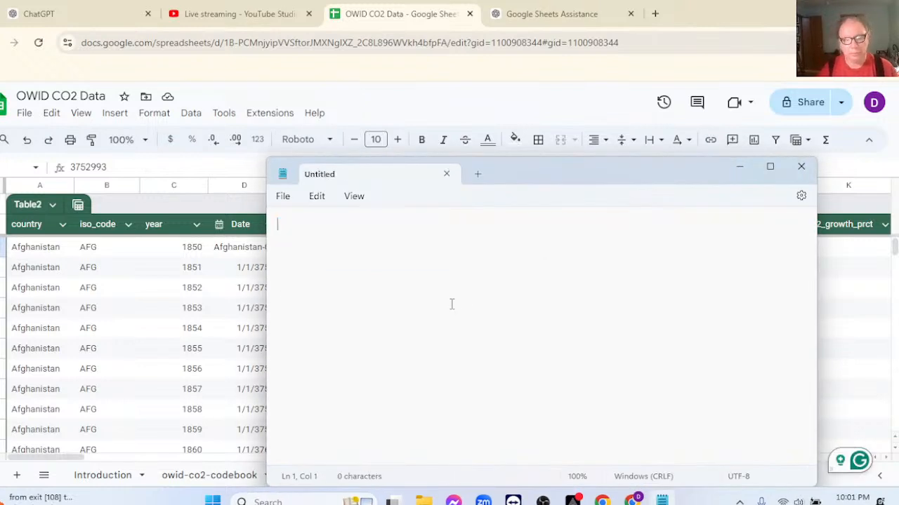
pyautogui.hotkey('ctrl', 'v')
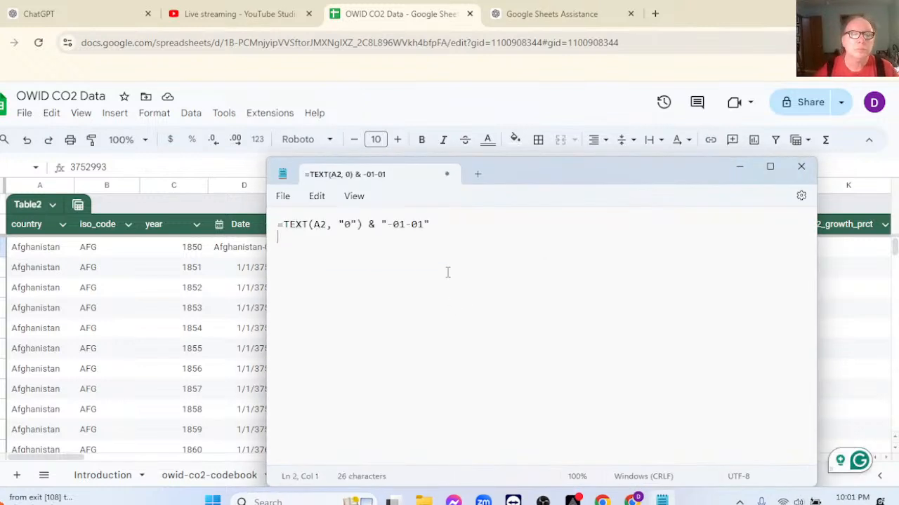
pyautogui.click(320, 225)
pyautogui.press('BackSpace')
pyautogui.write('C')
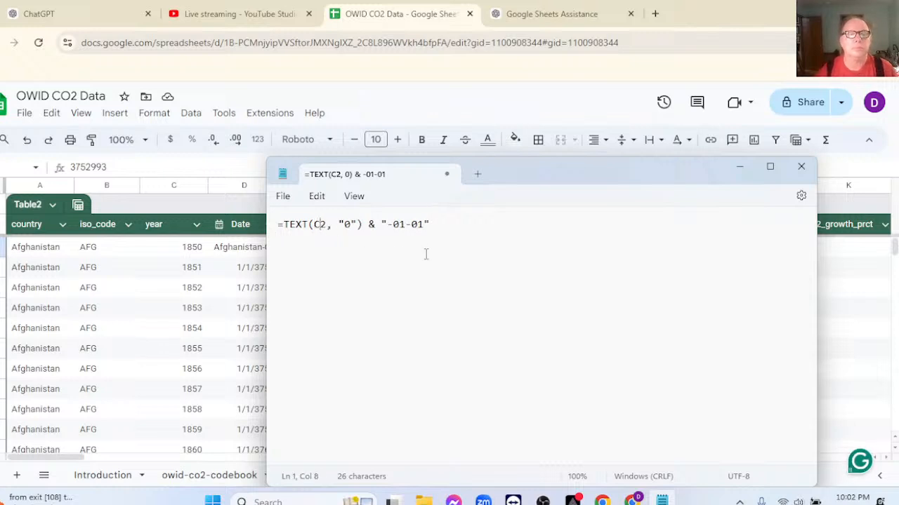
# Copy the TEXT formula from Notepad, return to Google Sheets and undo the Date column changes until D2 is empty.
pyautogui.moveTo(430, 225); pyautogui.dragTo(271, 222)
pyautogui.hotkey('ctrl', 'c')
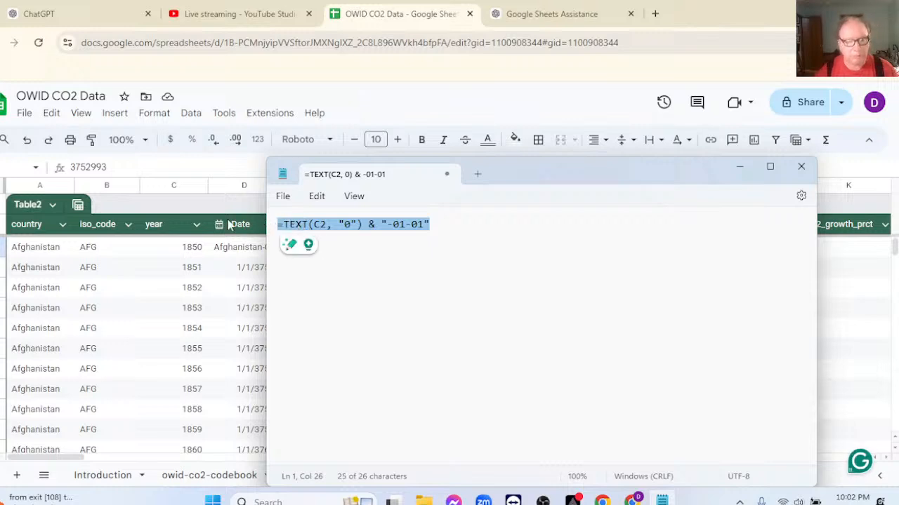
pyautogui.click(232, 254)
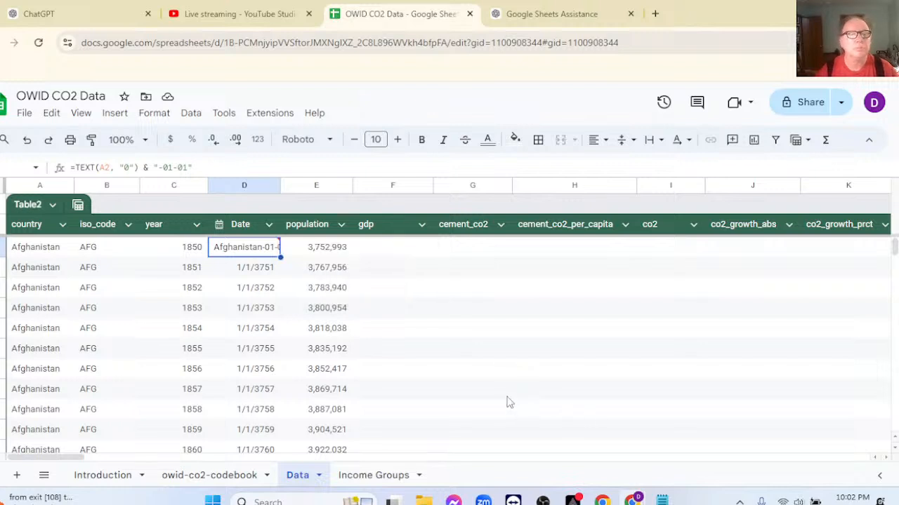
pyautogui.hotkey('ctrl', 'z')
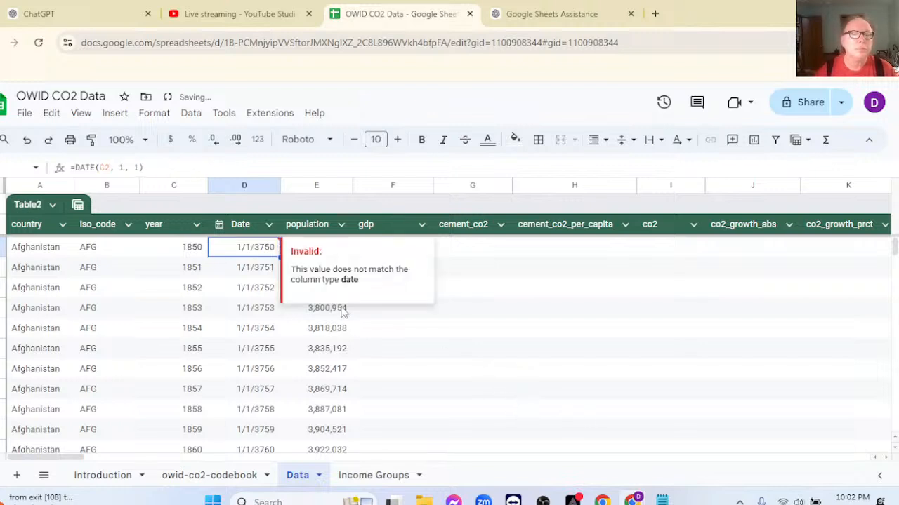
pyautogui.hotkey('ctrl', 'z')
pyautogui.hotkey('ctrl', 'z')
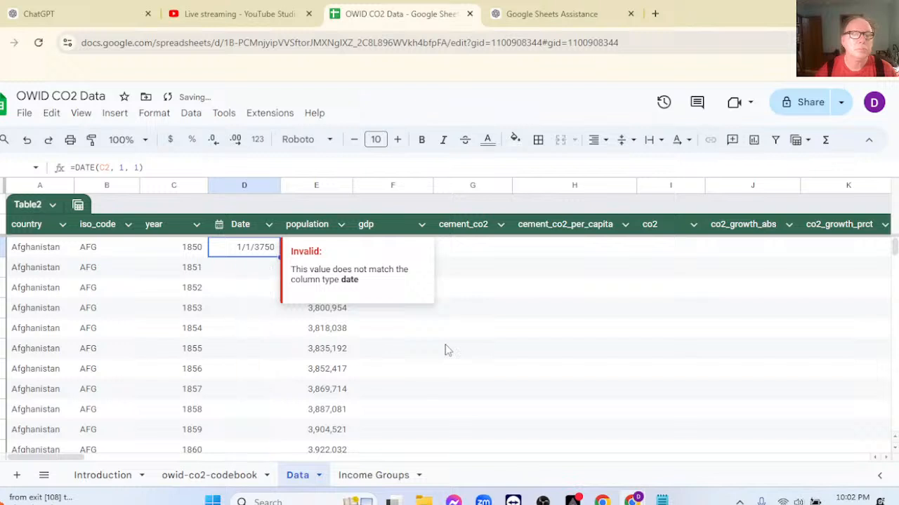
pyautogui.hotkey('ctrl', 'z')
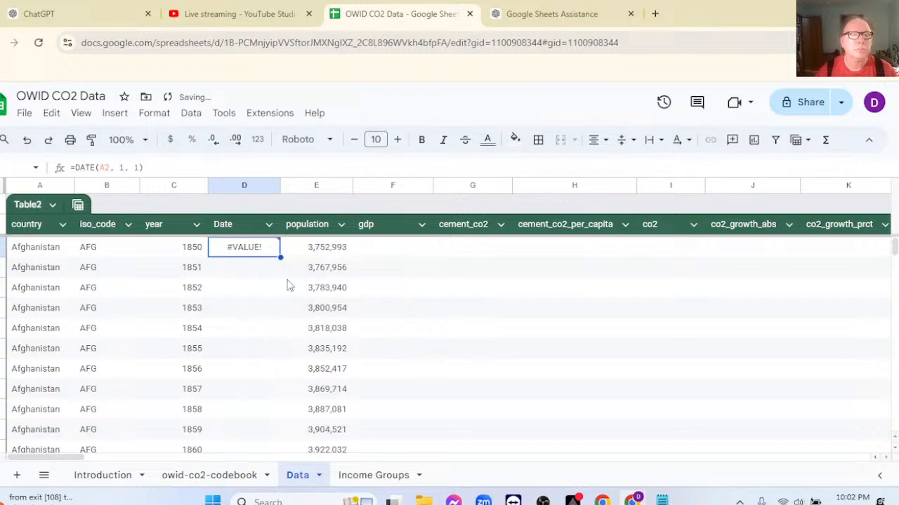
pyautogui.hotkey('ctrl', 'z')
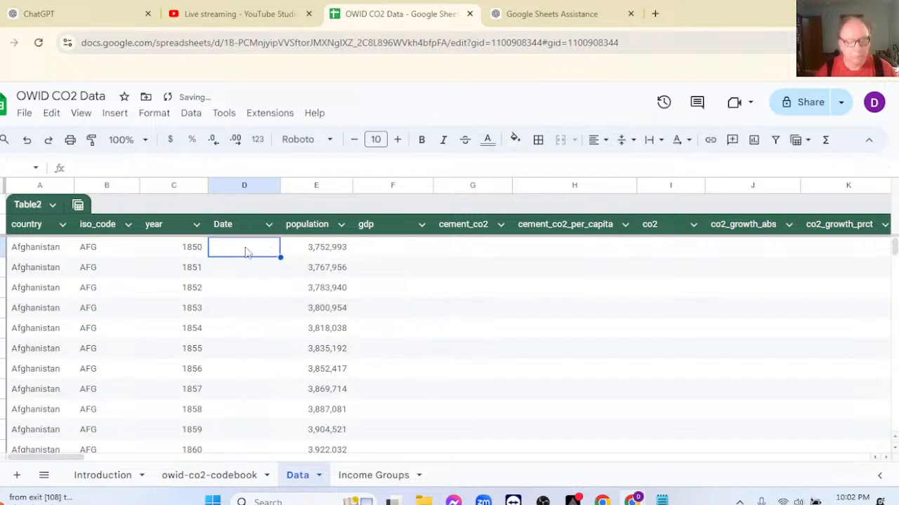
# Paste the formula =TEXT(C2, "0") & "-01-01" into cell D2 of the Data sheet.
pyautogui.hotkey('ctrl', 'v')
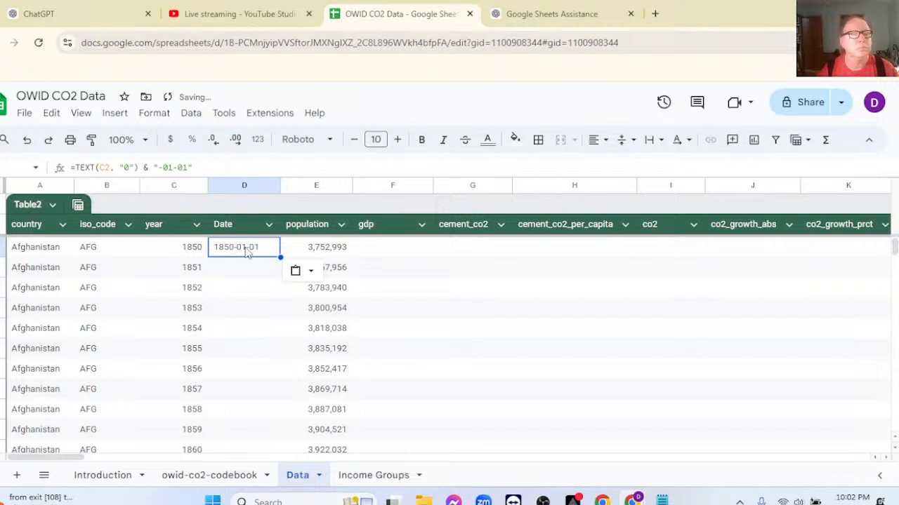
pyautogui.click(253, 275)
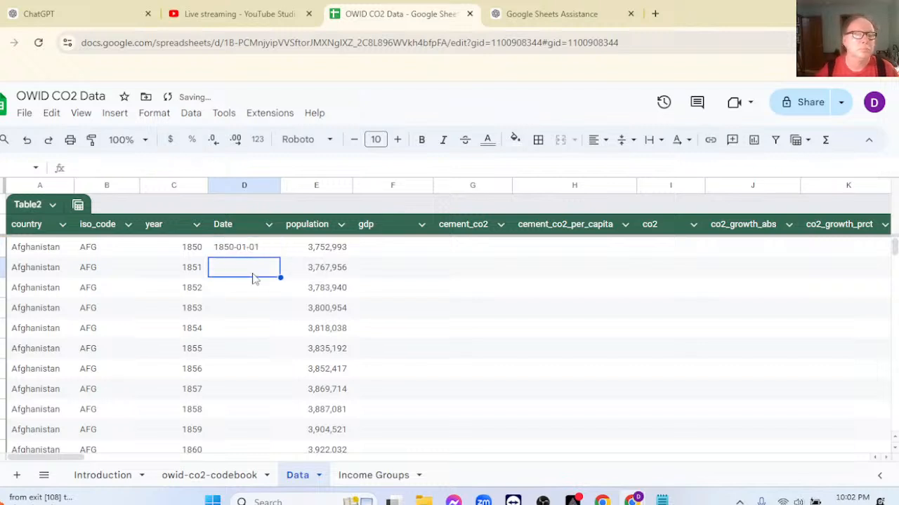
pyautogui.click(253, 249)
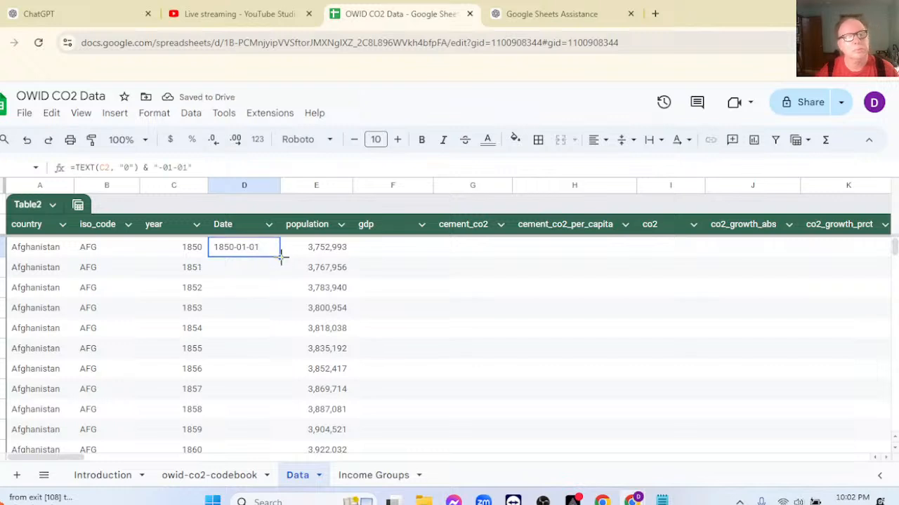
# Fill D2's TEXT formula down the whole Date column and apply the Date number format to the column.
pyautogui.doubleClick(281, 257)
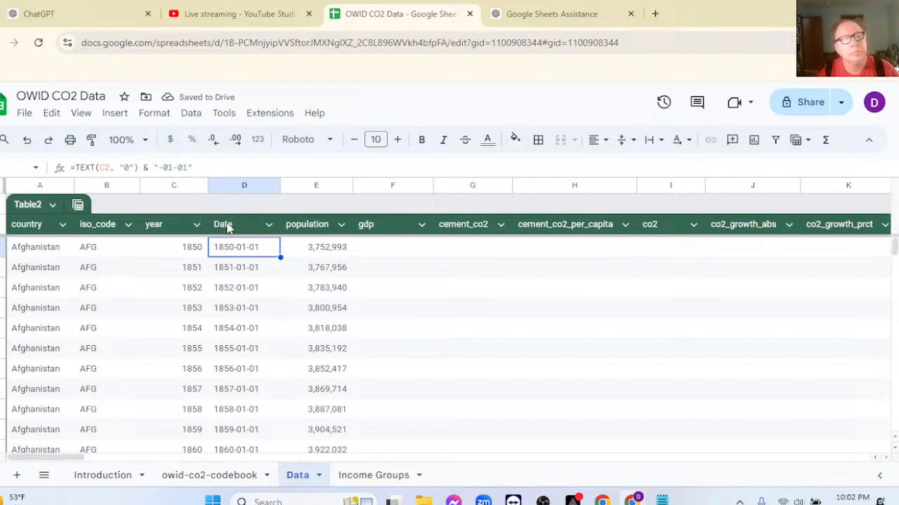
pyautogui.hotkey('ctrl', 'shift', 'Down')
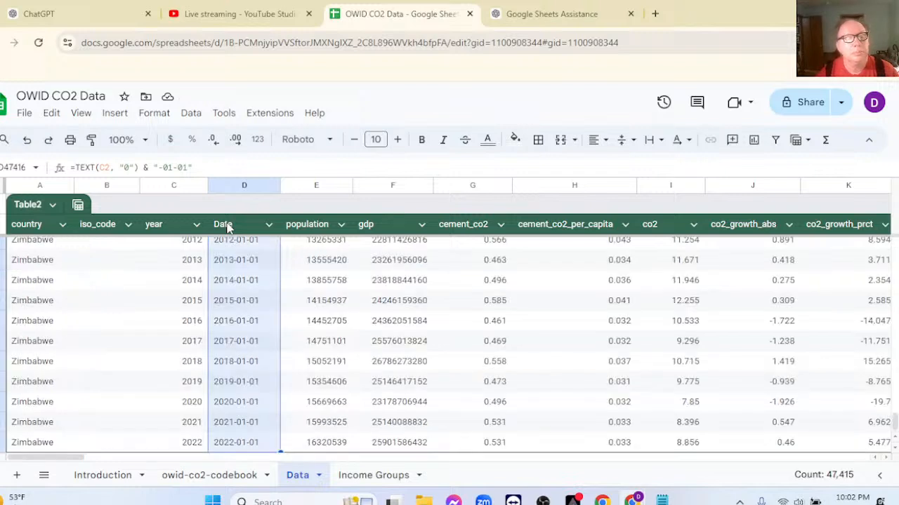
pyautogui.click(258, 140)
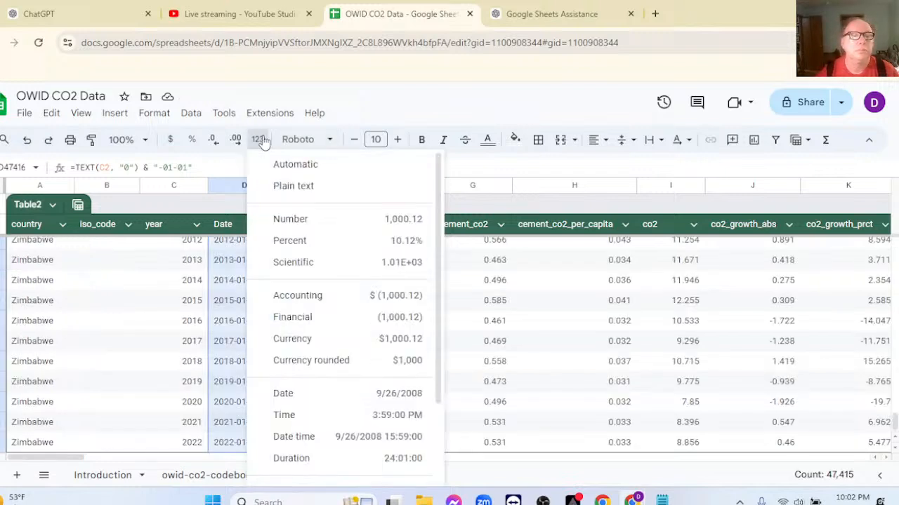
pyautogui.click(285, 394)
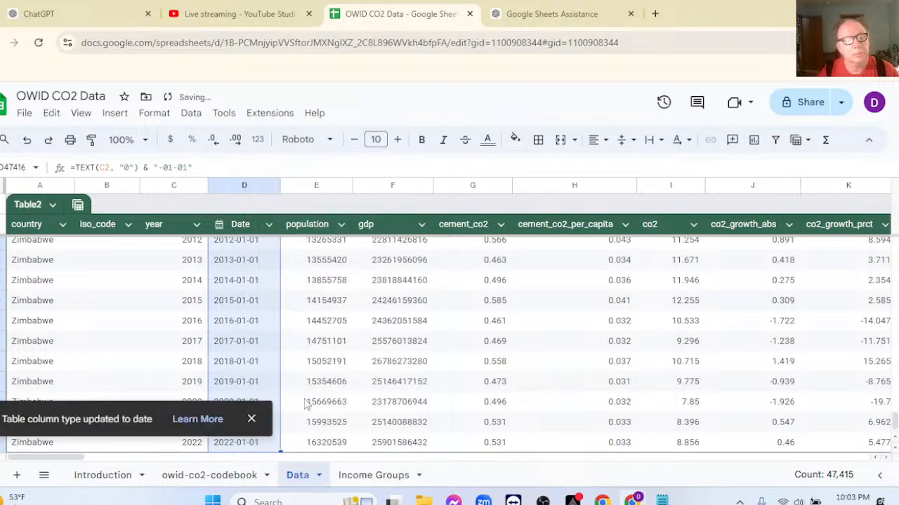
# Examine the Date column's values and cell warnings for Zimbabwe, Zambia and Yemen, before and after 1900.
pyautogui.scroll(10, 262, 288)
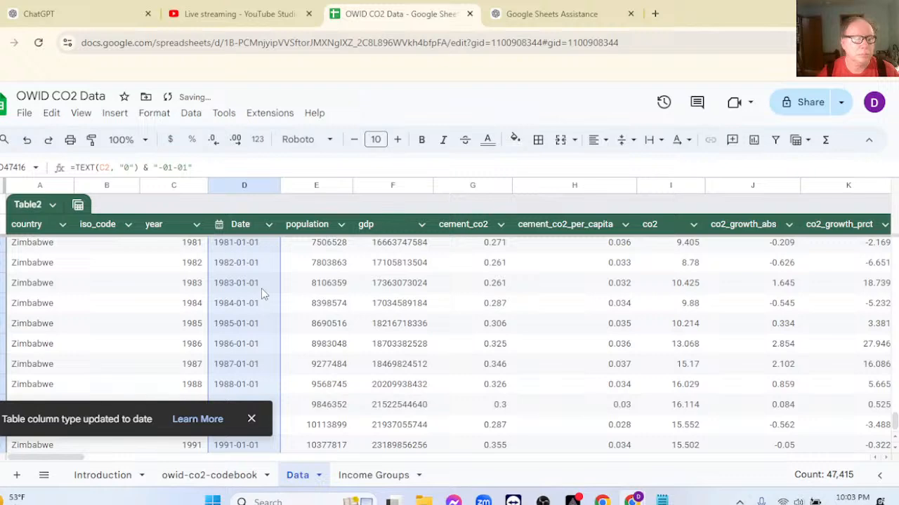
pyautogui.scroll(13, 261, 293)
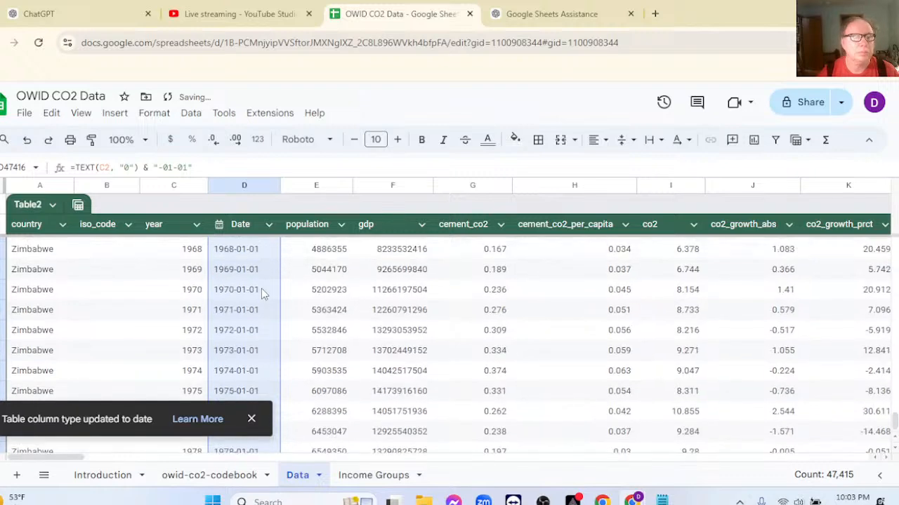
pyautogui.scroll(10, 261, 293)
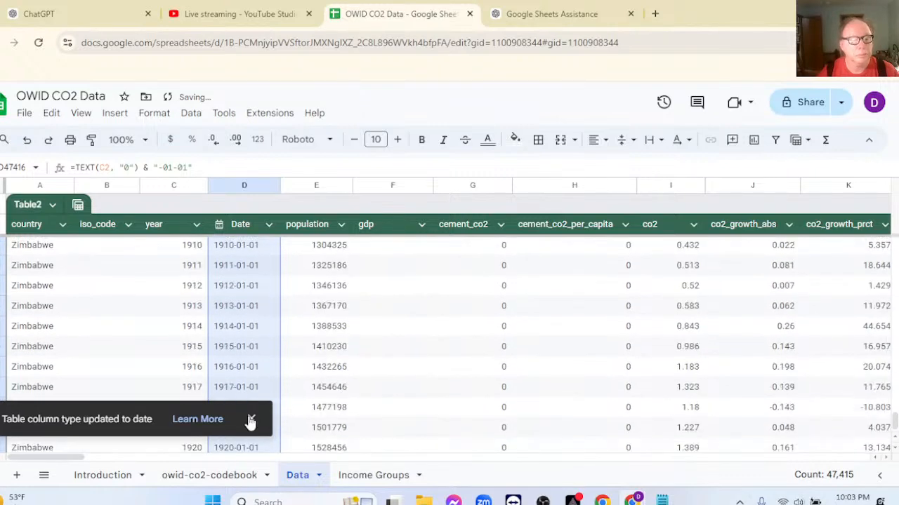
pyautogui.scroll(9, 261, 319)
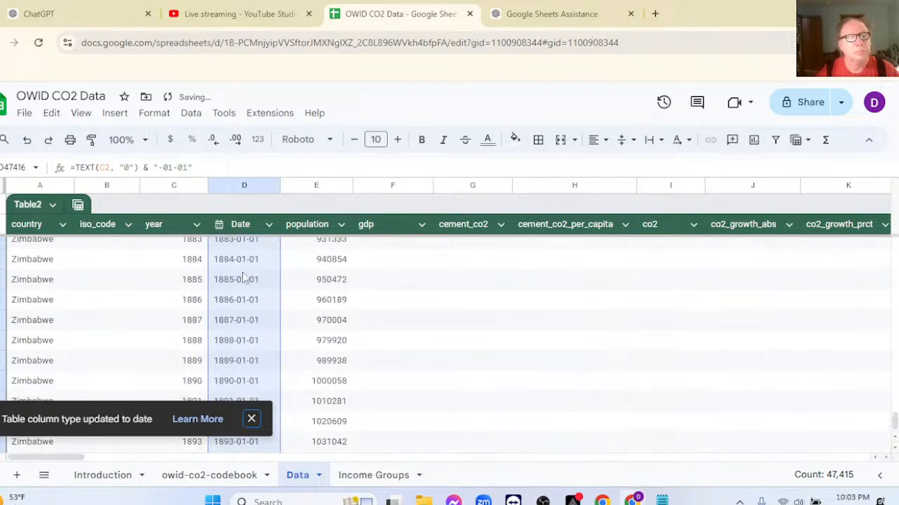
pyautogui.scroll(5, 241, 260)
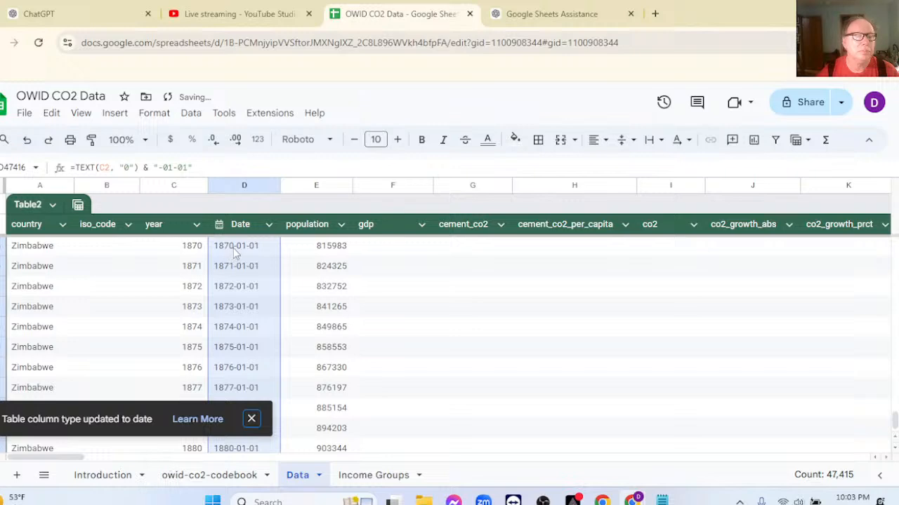
pyautogui.scroll(20, 239, 281)
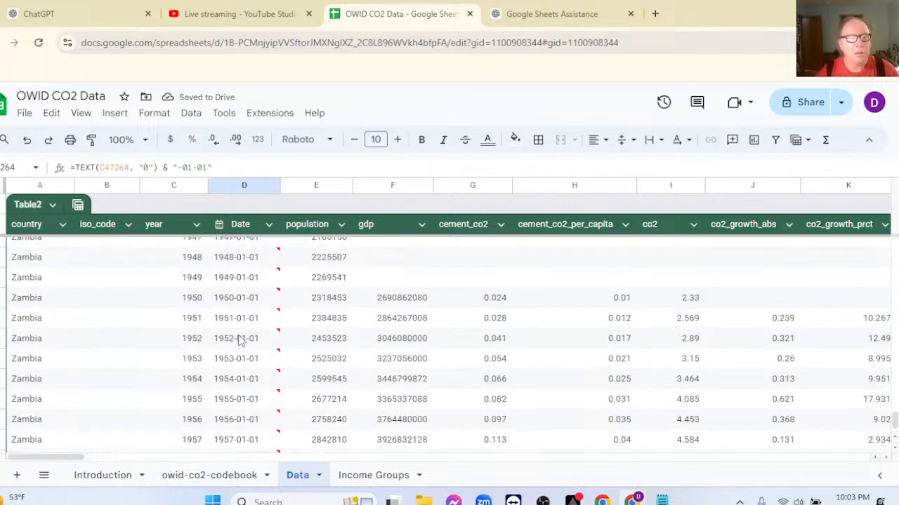
pyautogui.scroll(15, 242, 318)
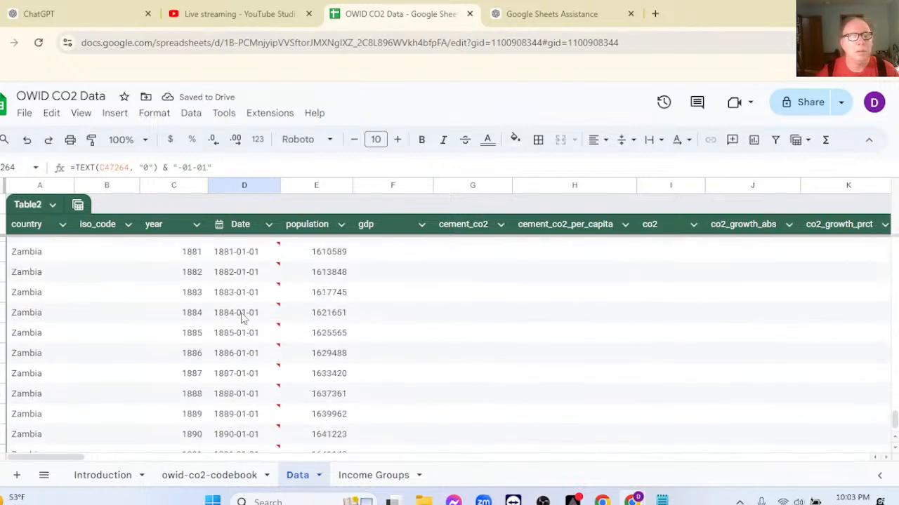
pyautogui.moveTo(278, 267)
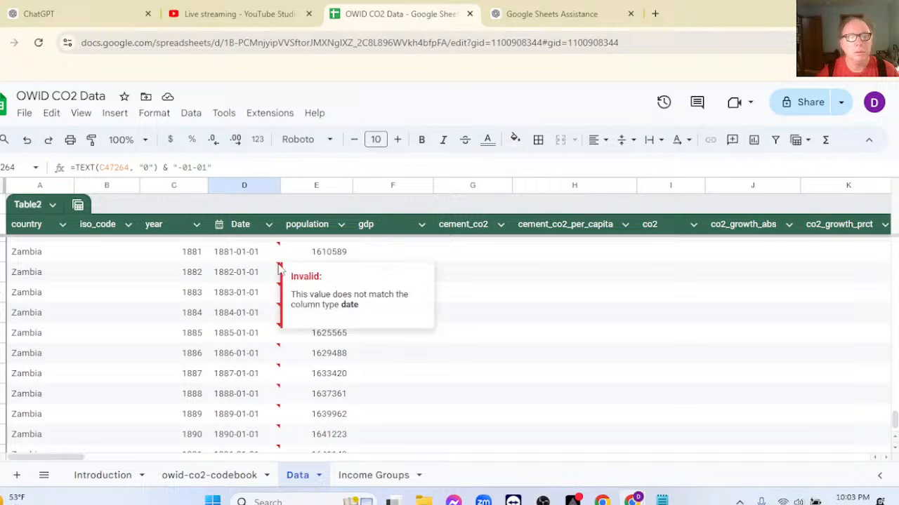
pyautogui.scroll(15, 242, 277)
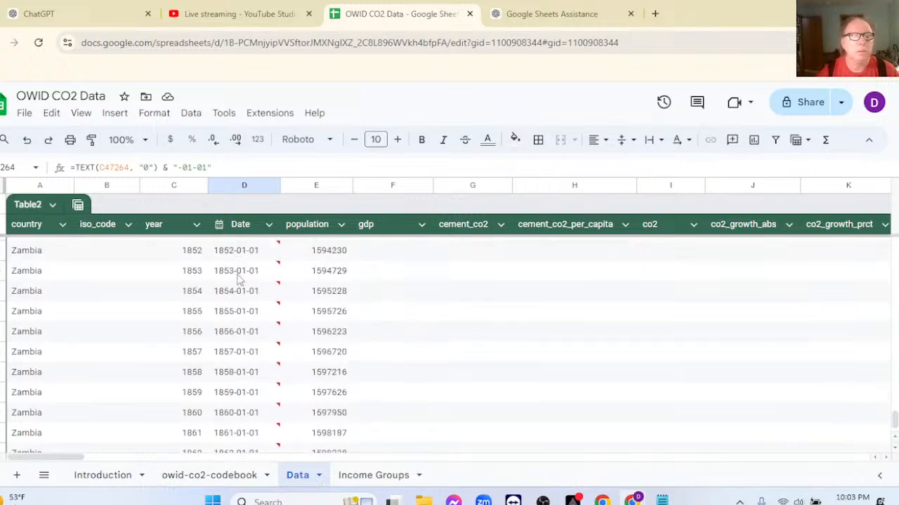
pyautogui.scroll(15, 239, 279)
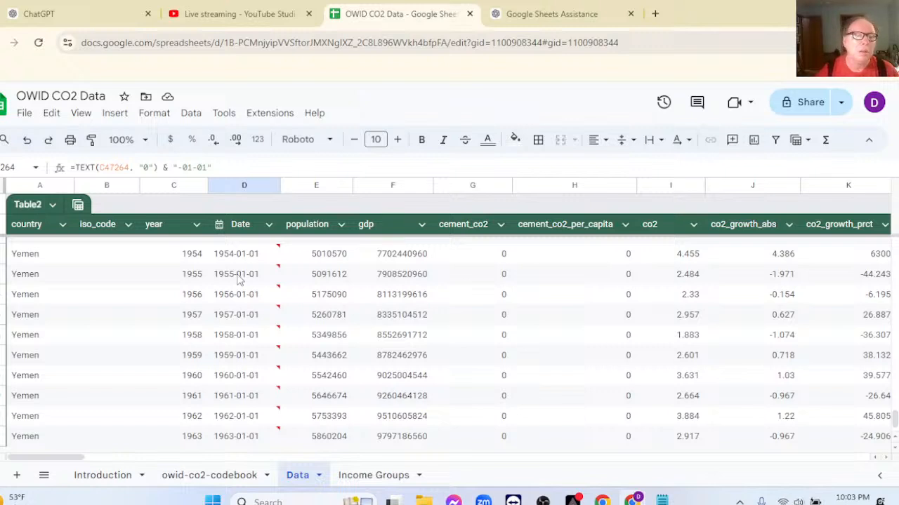
pyautogui.scroll(5, 238, 279)
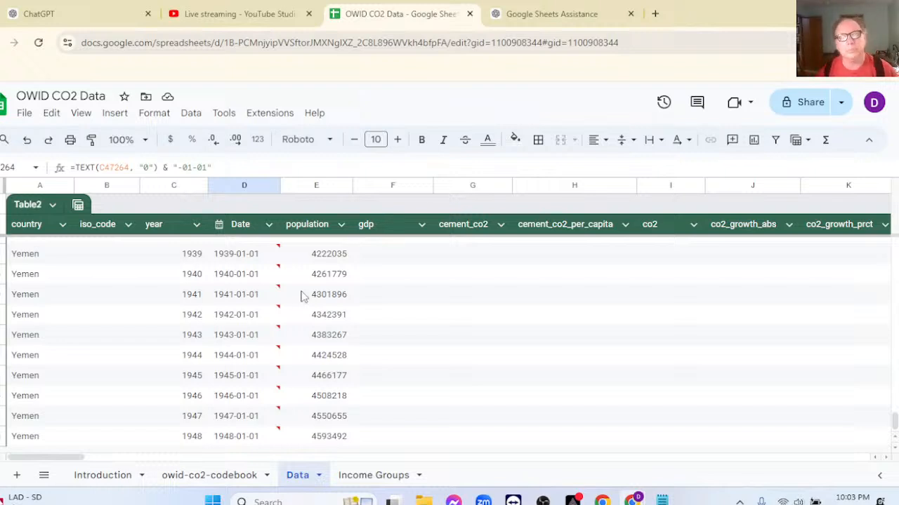
# Undo the Date column's date formatting and the TEXT formula fill, and check the Yemen rows.
pyautogui.hotkey('ctrl', 'z')
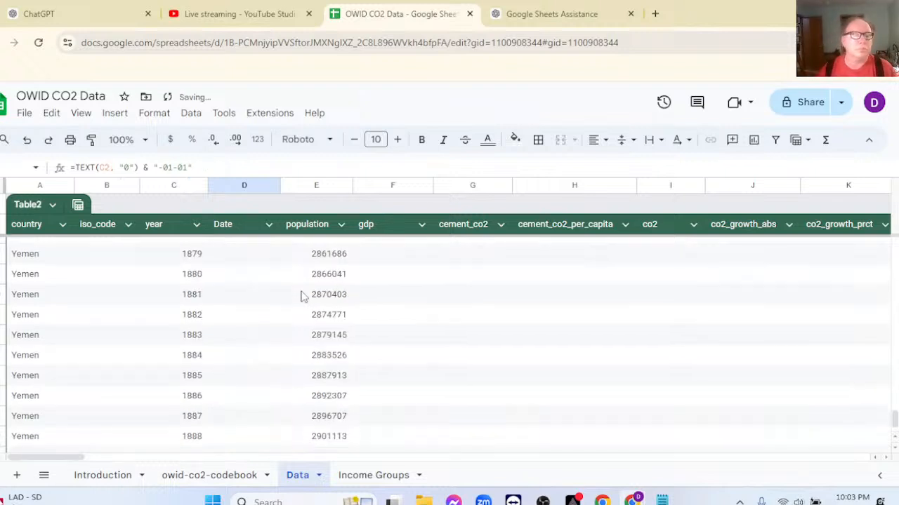
pyautogui.scroll(2, 242, 261)
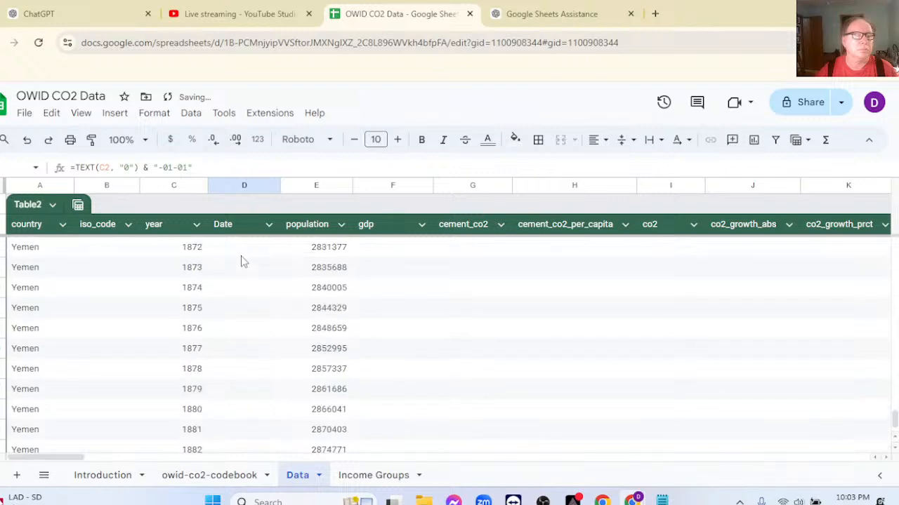
pyautogui.click(241, 256)
pyautogui.scroll(1, 257, 257)
pyautogui.scroll(5, 679, 337)
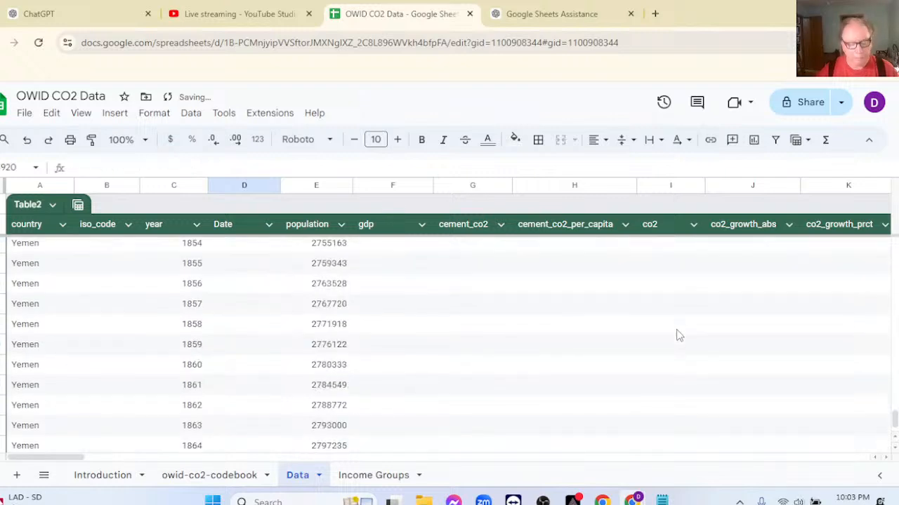
# Jump to the country header in cell A1.
pyautogui.click(14, 167)
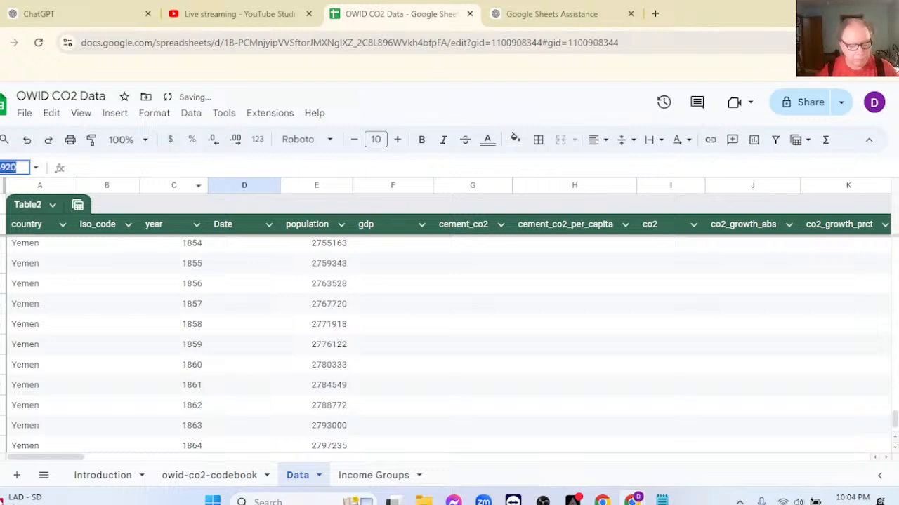
pyautogui.press('BackSpace')
pyautogui.write('A1')
pyautogui.press('Return')
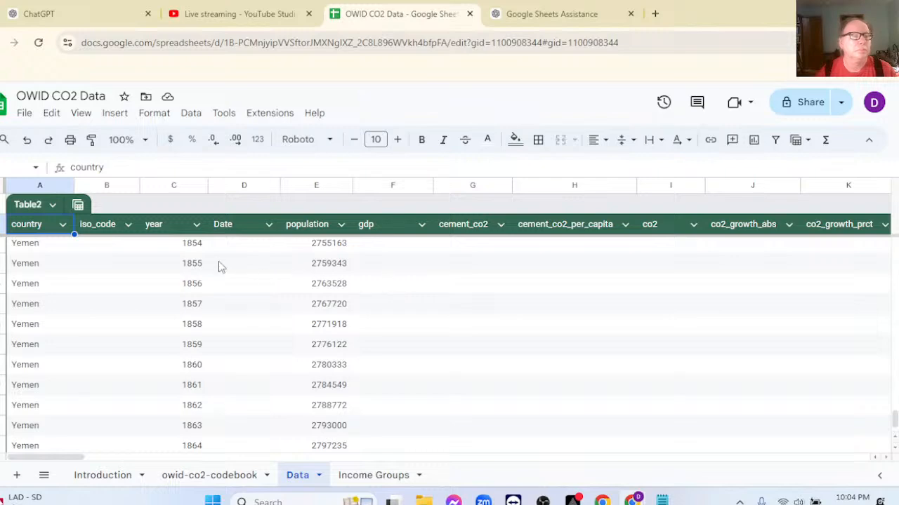
# Look through the yearly World rows in the Data sheet, and open the Income Groups sheet.
pyautogui.scroll(1, 286, 255)
pyautogui.scroll(20, 286, 256)
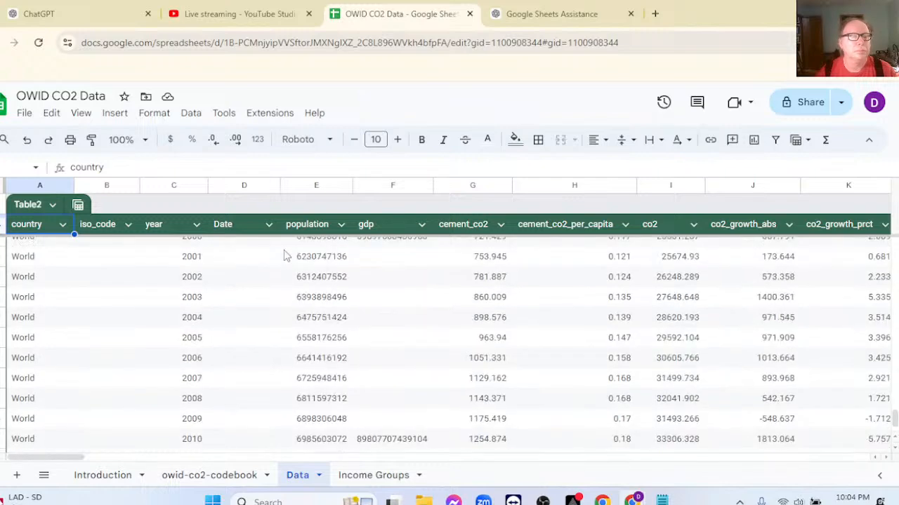
pyautogui.scroll(7, 285, 255)
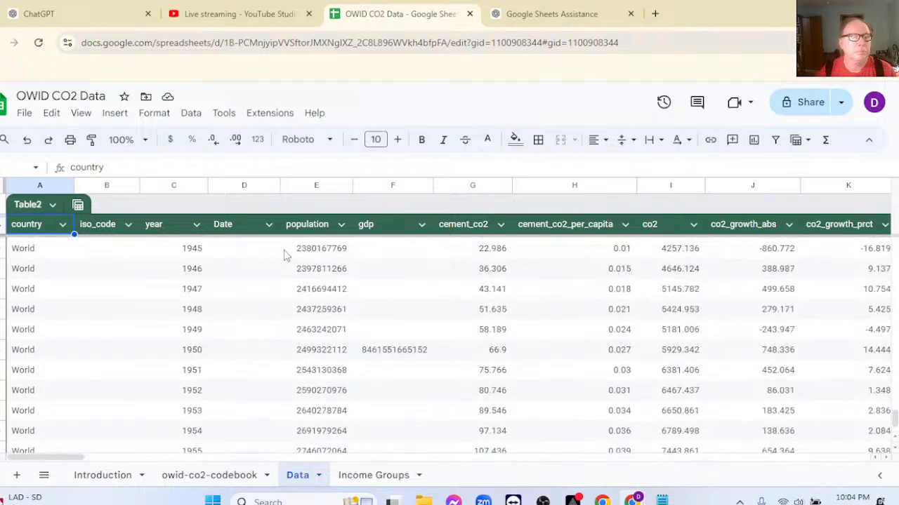
pyautogui.scroll(-6, 284, 254)
pyautogui.scroll(-16, 285, 255)
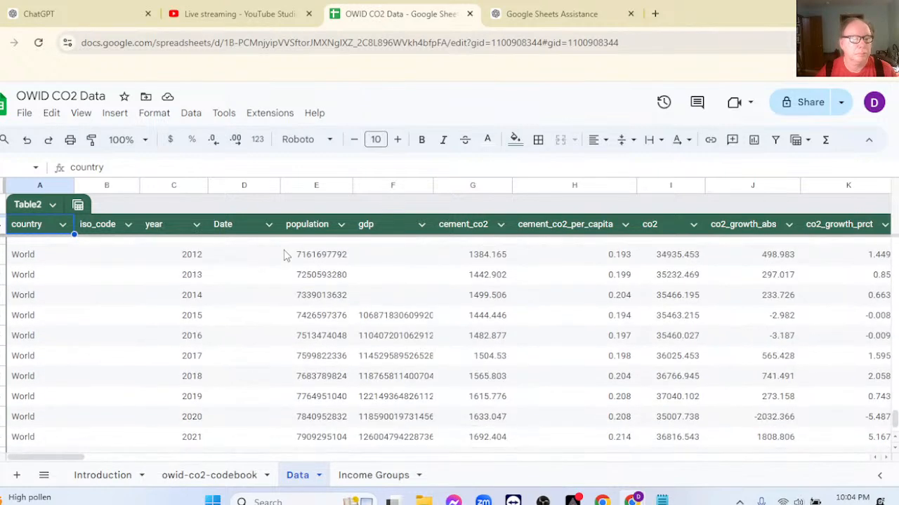
pyautogui.scroll(20, 285, 255)
pyautogui.scroll(16, 285, 255)
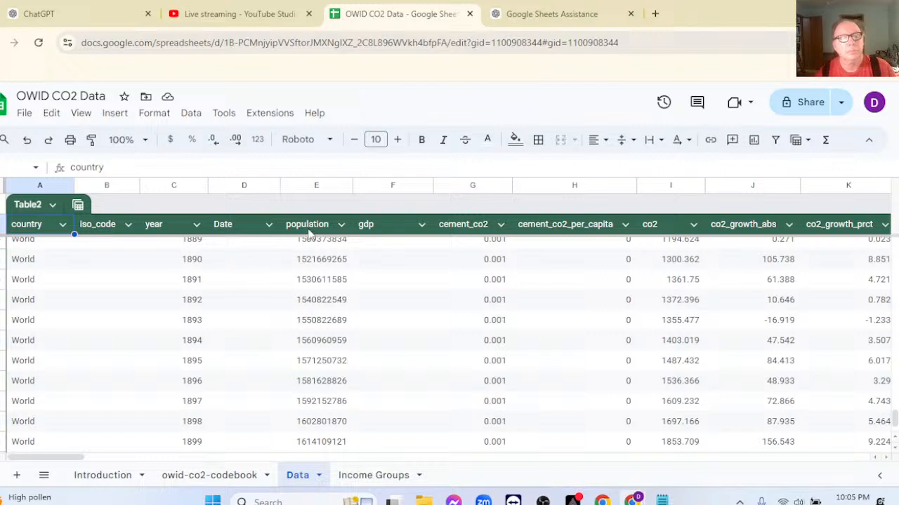
pyautogui.moveTo(895, 419); pyautogui.dragTo(896, 418)
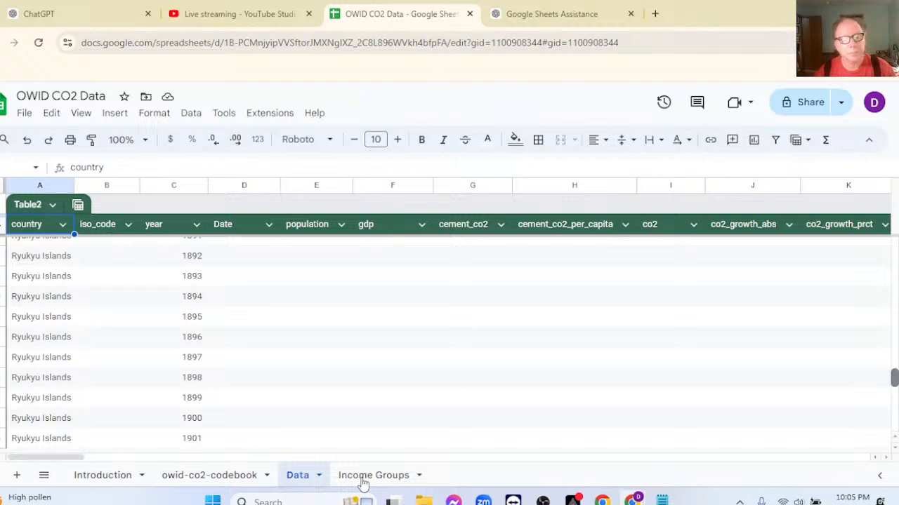
pyautogui.click(363, 480)
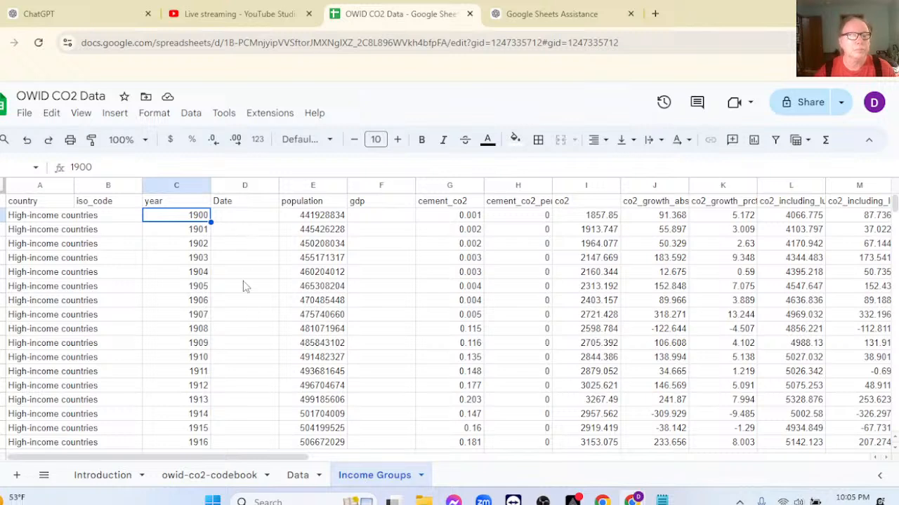
# Check the FILTER formula in A1 of Income Groups, and try to delete the sheet's Date column.
pyautogui.rightClick(365, 480)
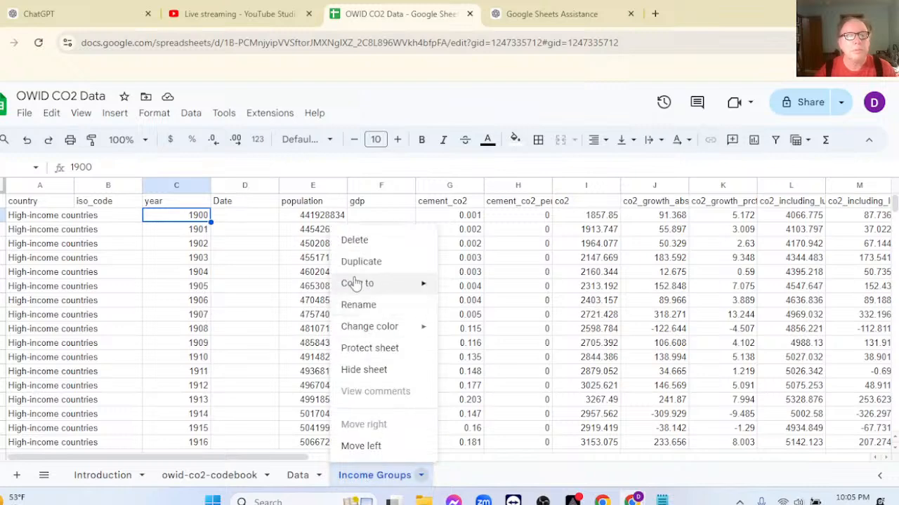
pyautogui.click(24, 202)
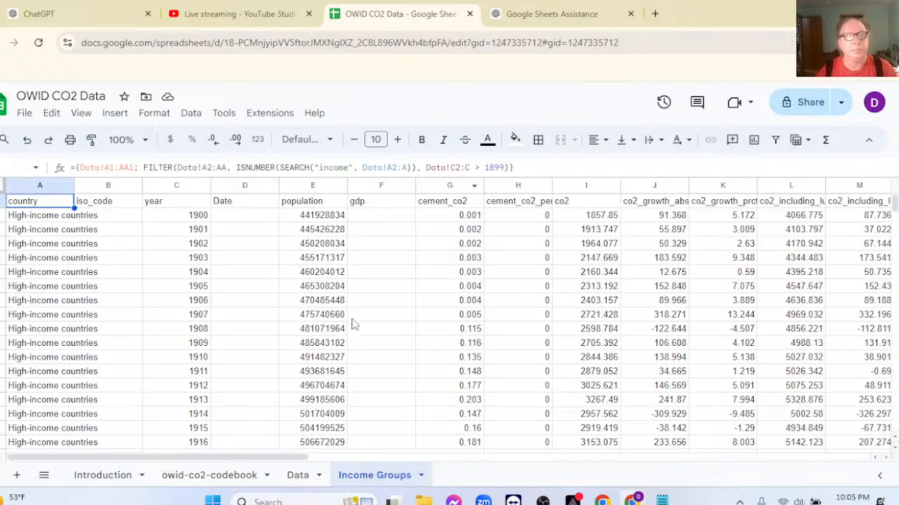
pyautogui.click(237, 184)
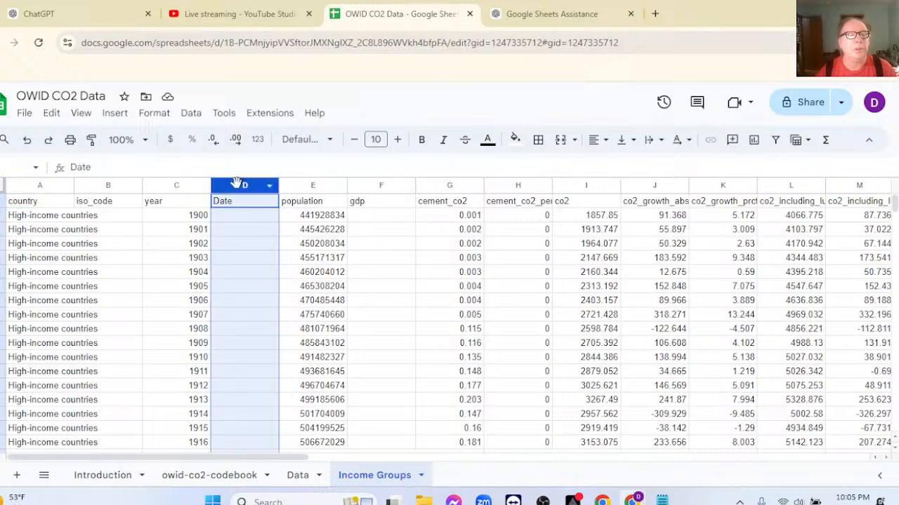
pyautogui.rightClick(237, 184)
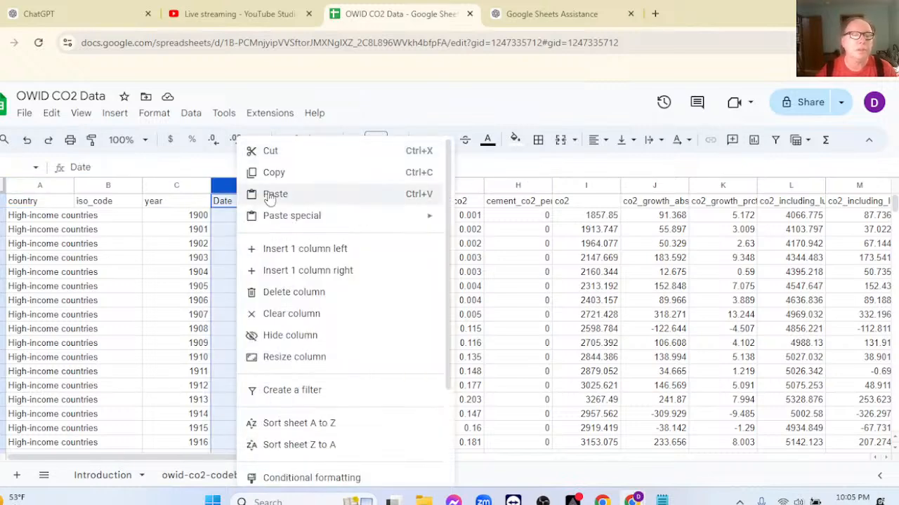
pyautogui.click(298, 292)
pyautogui.hotkey('ctrl', 'z')
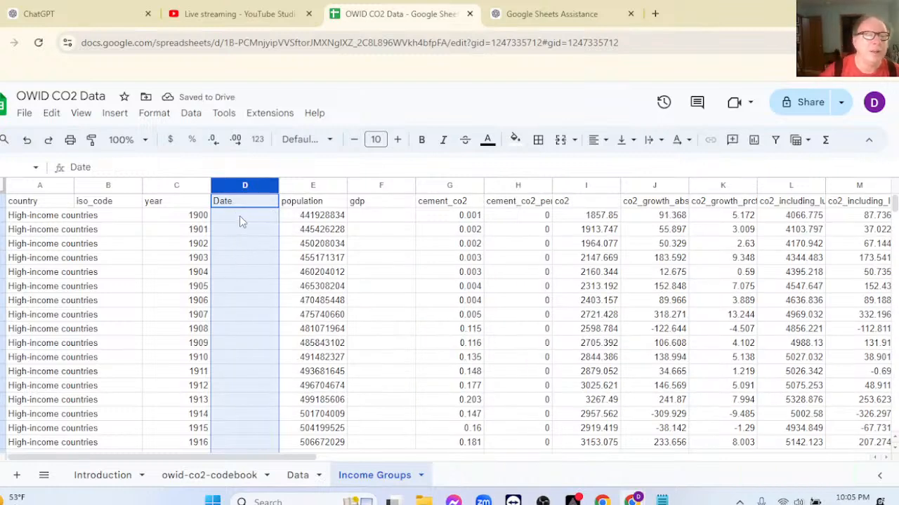
# Return to the Data sheet's first Afghanistan rows at the start of the table.
pyautogui.click(297, 477)
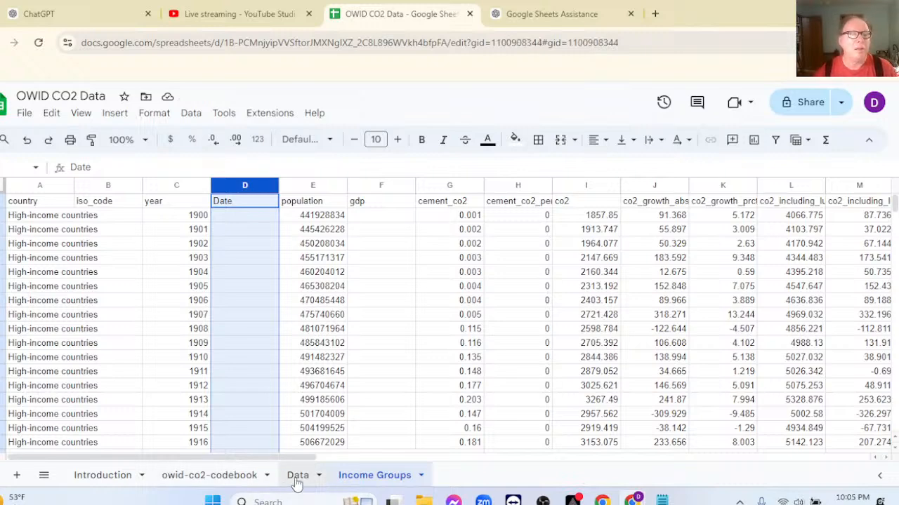
pyautogui.click(288, 476)
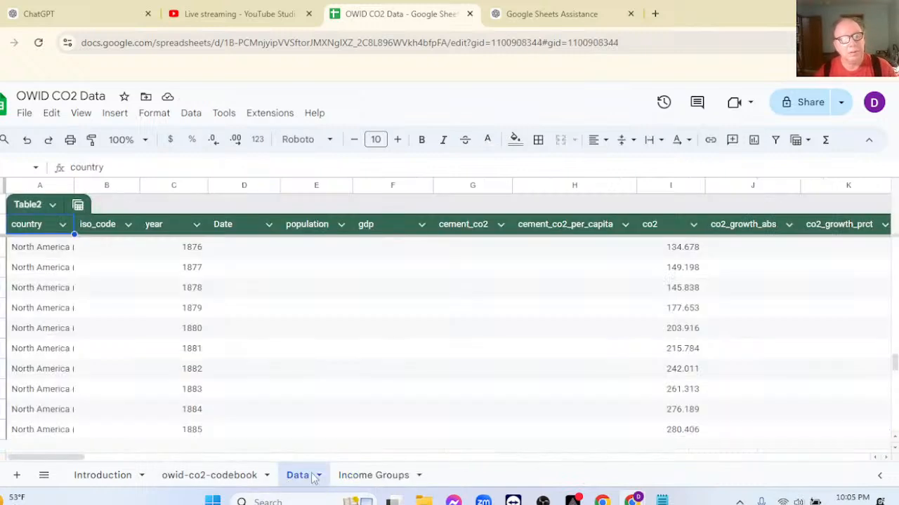
pyautogui.scroll(7, 253, 281)
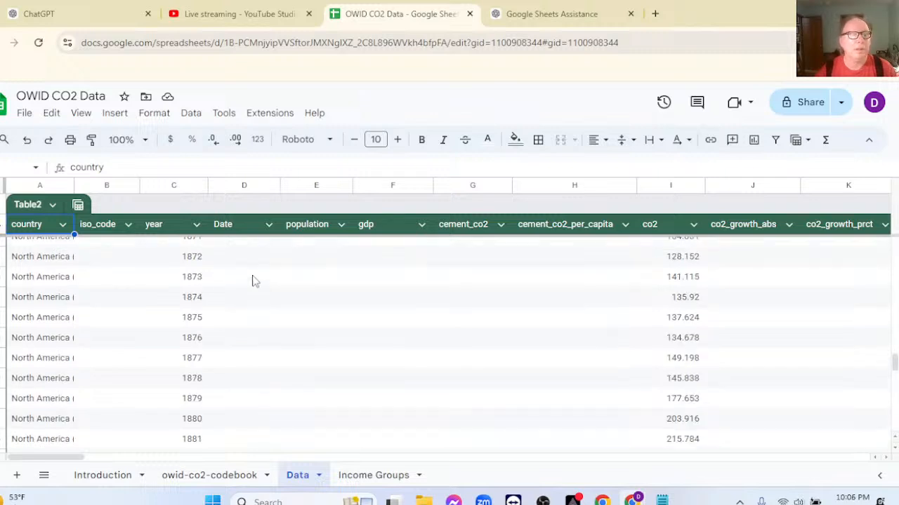
pyautogui.moveTo(893, 364); pyautogui.dragTo(891, 243)
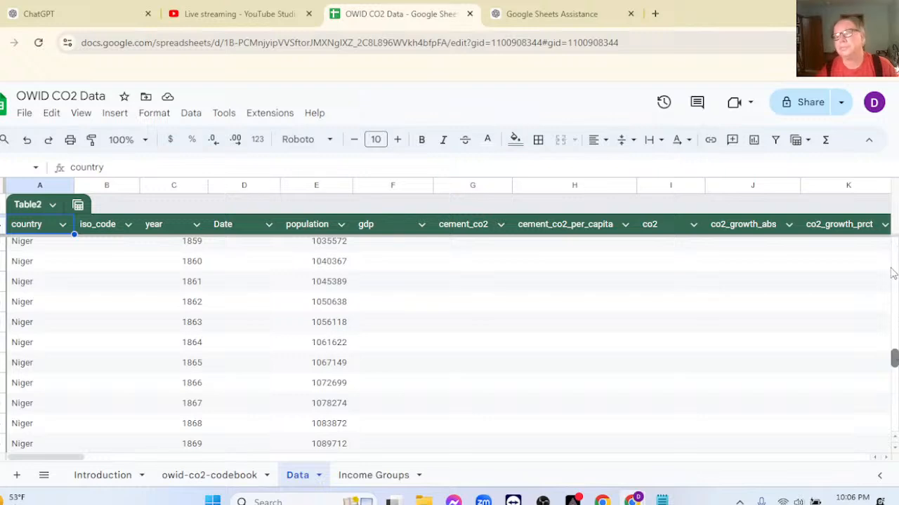
pyautogui.scroll(10, 893, 273)
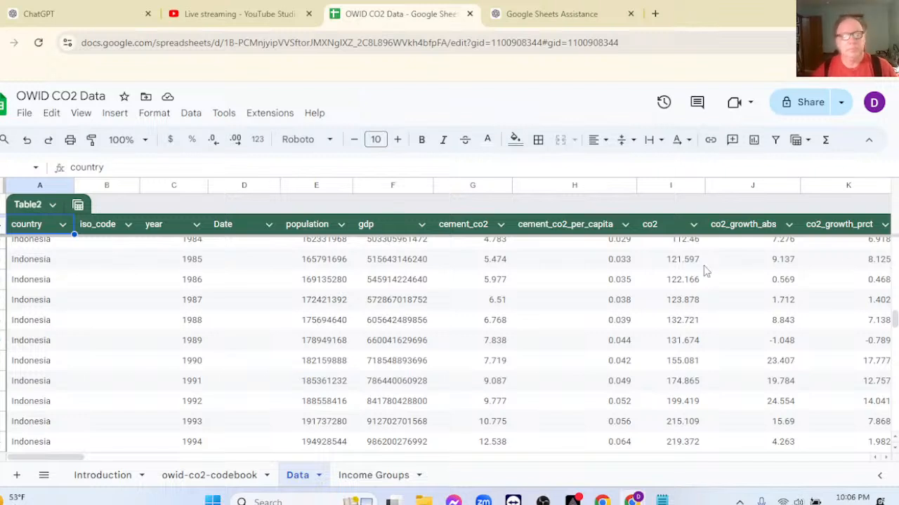
pyautogui.scroll(15, 704, 265)
pyautogui.scroll(-6, 703, 265)
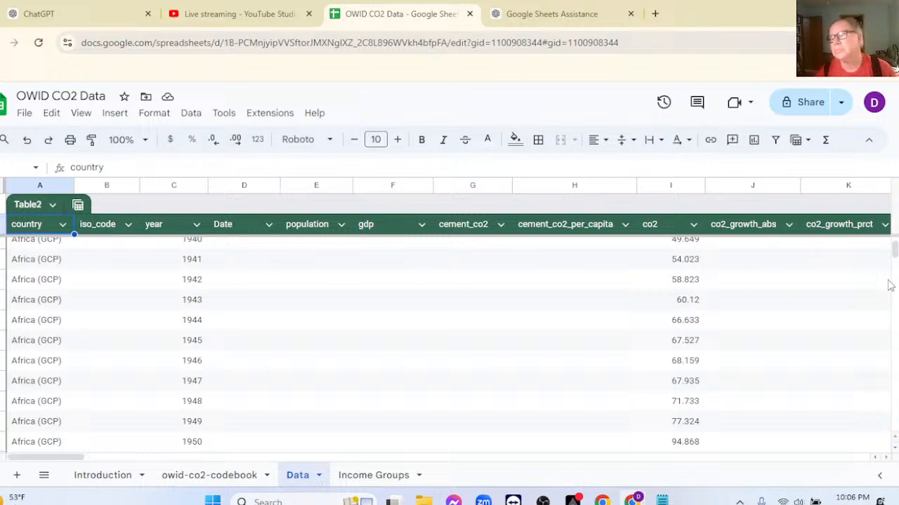
pyautogui.moveTo(895, 262); pyautogui.dragTo(895, 243)
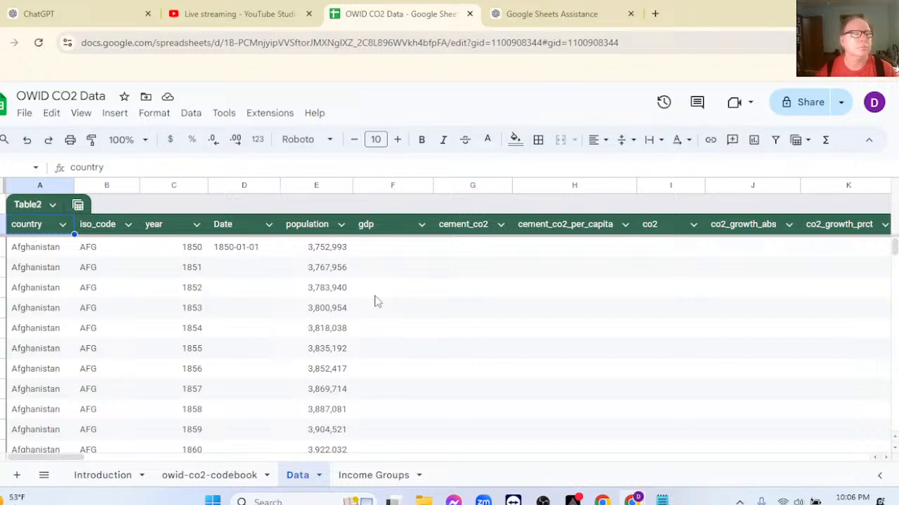
# Jump to the first country entry in cell A2 of the Data sheet.
pyautogui.click(1, 168)
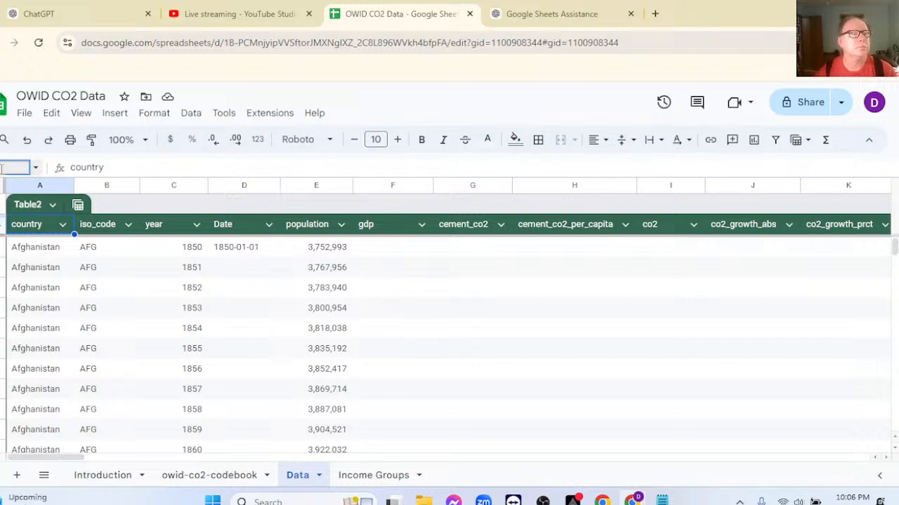
pyautogui.press('BackSpace')
pyautogui.write('D2')
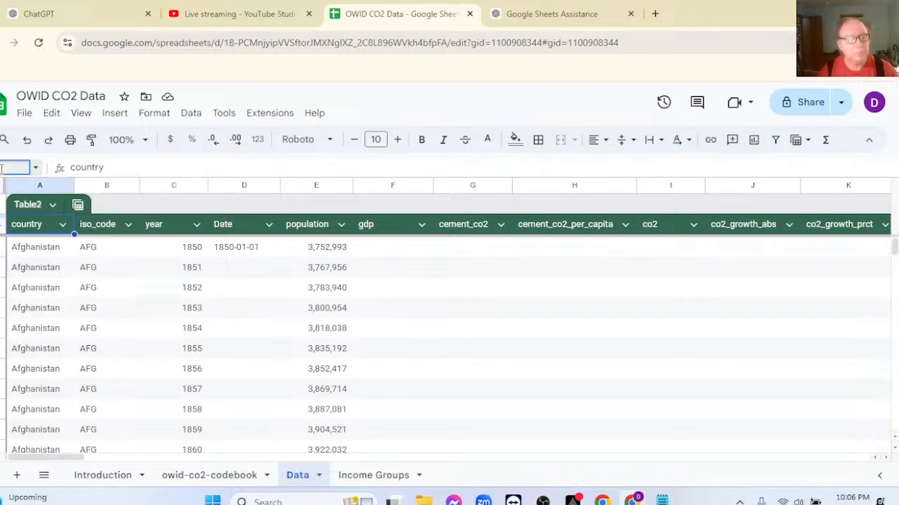
pyautogui.click(2, 169)
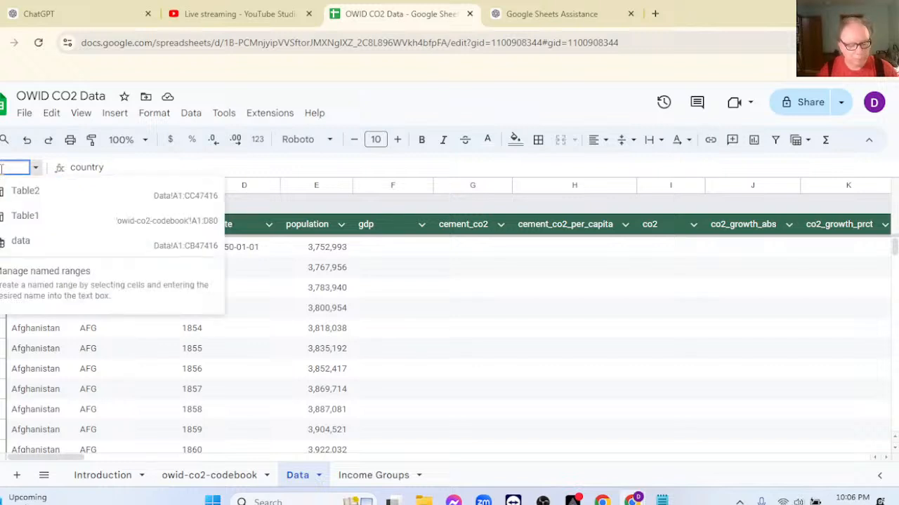
pyautogui.write('A2')
pyautogui.press('Return')
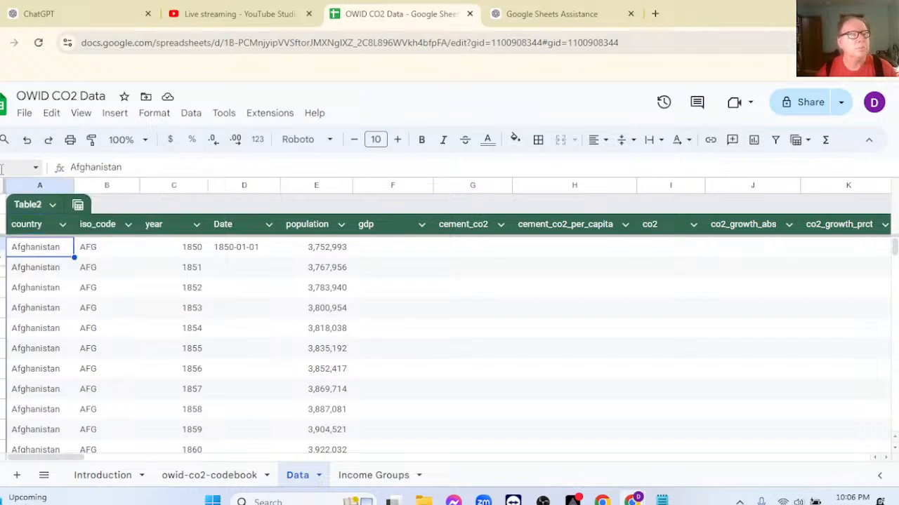
# Fill D2's TEXT formula down the Data sheet's Date column, and check the dates in Income Groups.
pyautogui.click(227, 255)
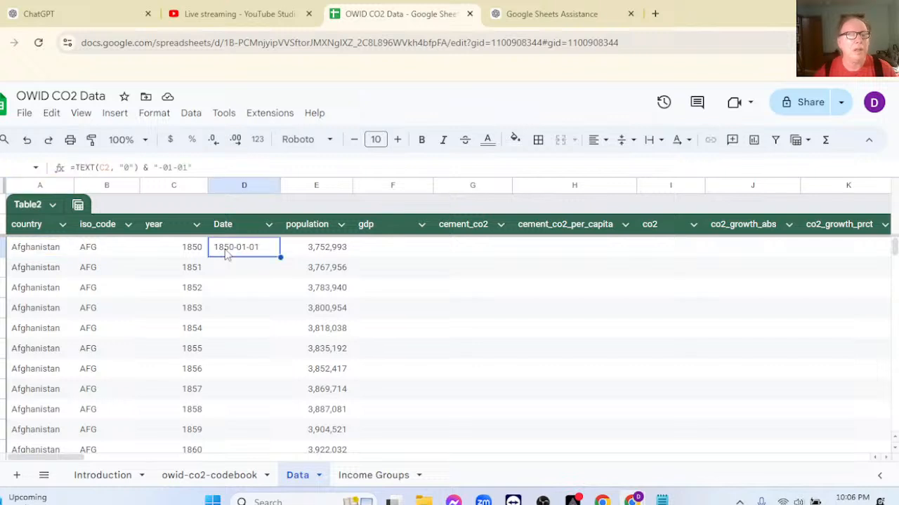
pyautogui.doubleClick(280, 257)
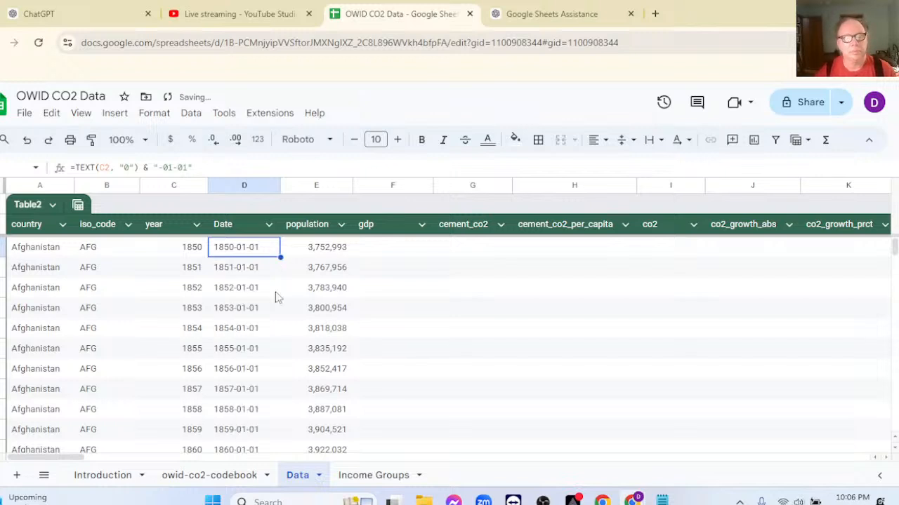
pyautogui.click(362, 476)
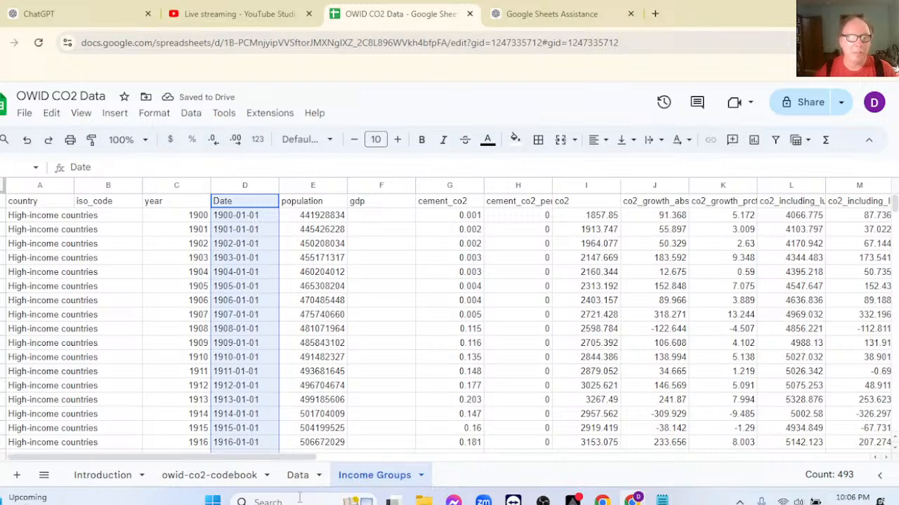
pyautogui.click(298, 476)
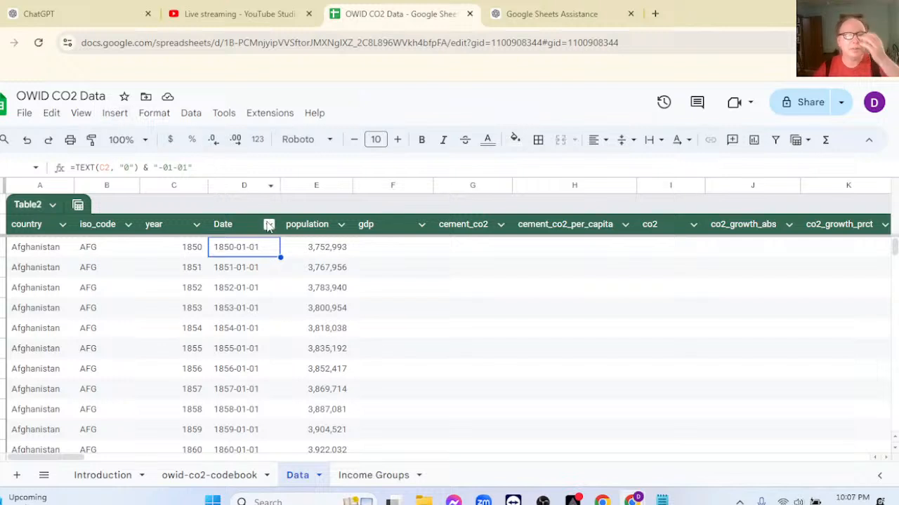
# Copy the title text "Data on CO2 and Greenhouse Gas Emissions by Our World in Data" from the Introduction sheet.
pyautogui.click(120, 482)
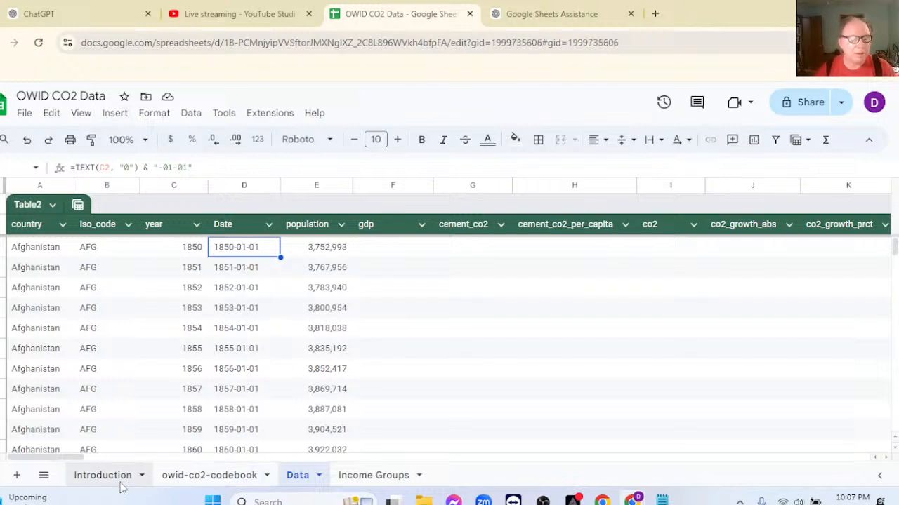
pyautogui.click(299, 204)
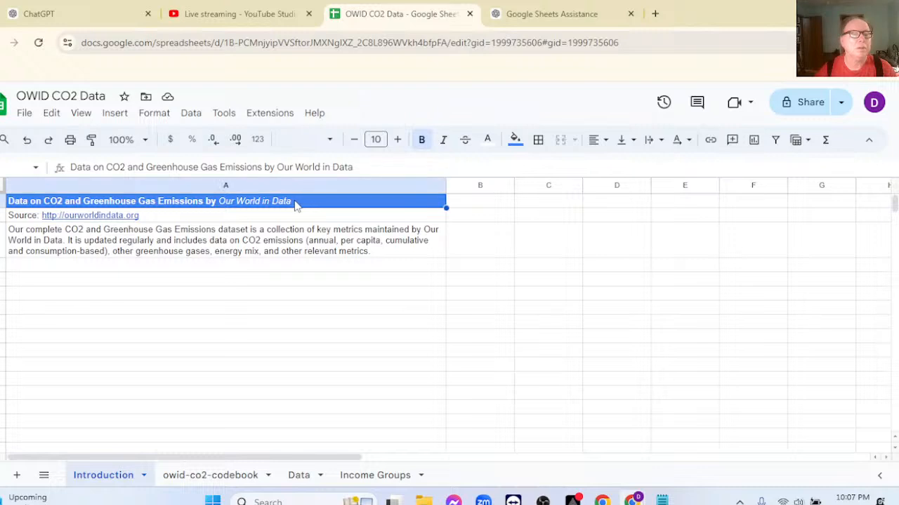
pyautogui.moveTo(357, 167); pyautogui.dragTo(60, 153)
pyautogui.hotkey('ctrl', 'c')
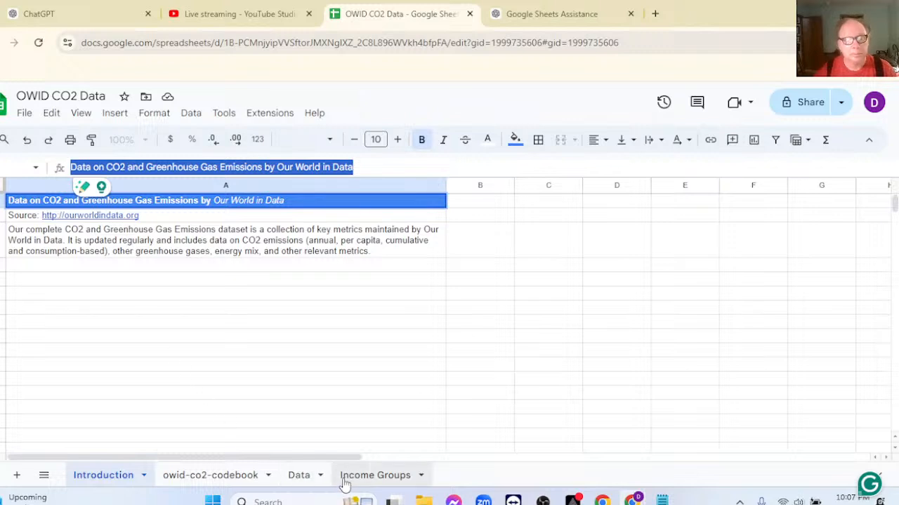
# Add a new sheet after Introduction and fill all its cells with medium gray.
pyautogui.click(16, 475)
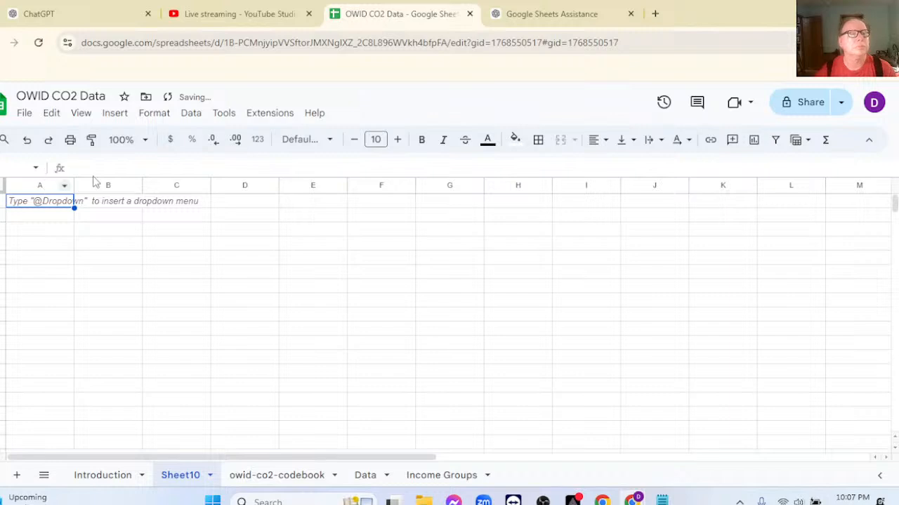
pyautogui.hotkey('ctrl', 'a')
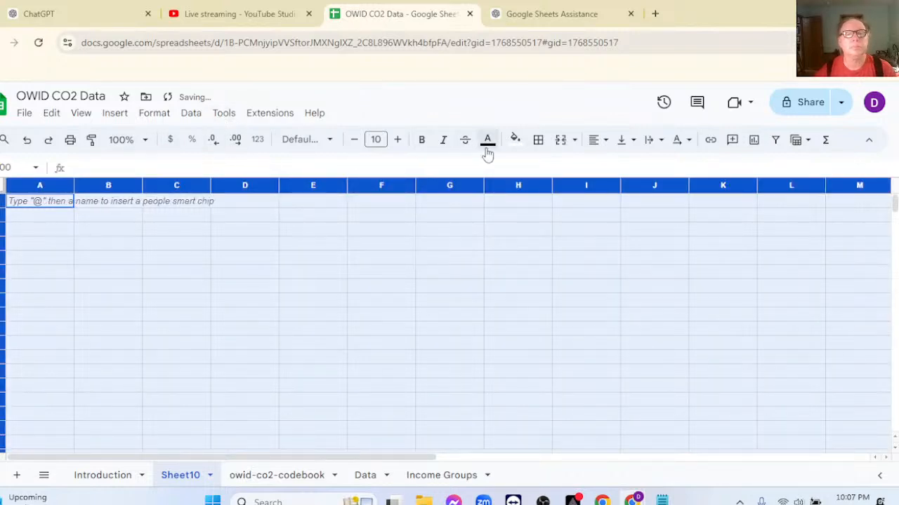
pyautogui.click(517, 146)
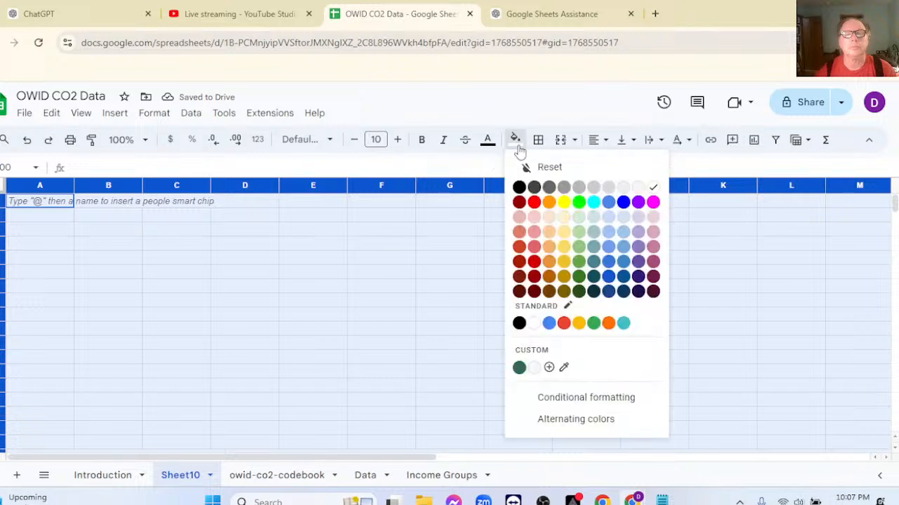
pyautogui.click(578, 188)
pyautogui.click(321, 231)
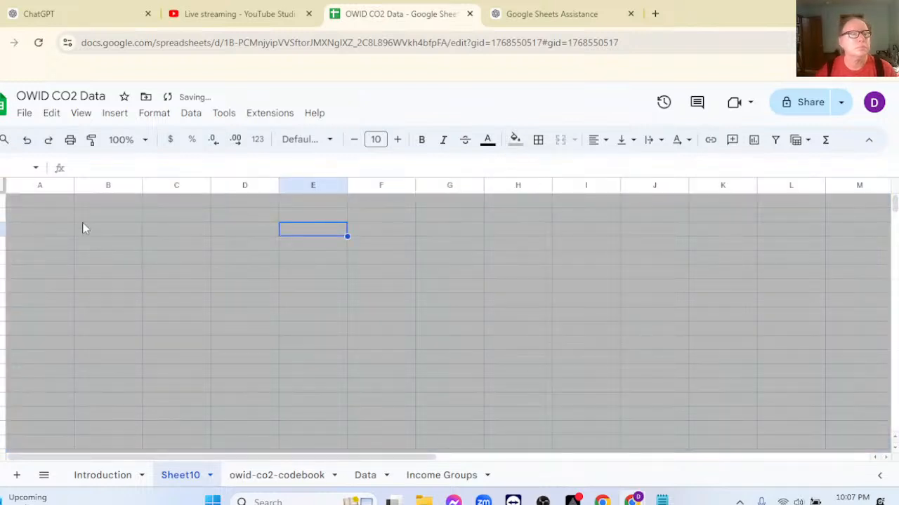
# Paste the copied title into A1 of the new sheet and merge cells A1 through E1.
pyautogui.click(46, 205)
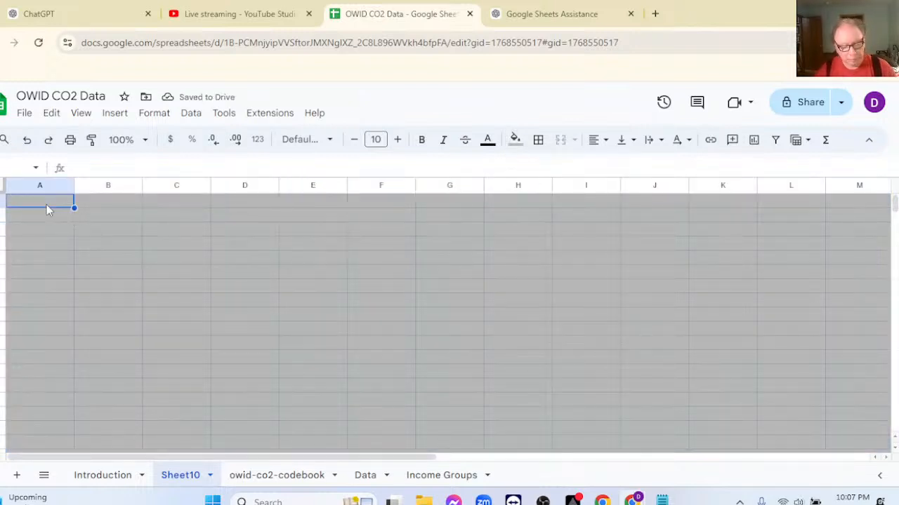
pyautogui.hotkey('ctrl', 'v')
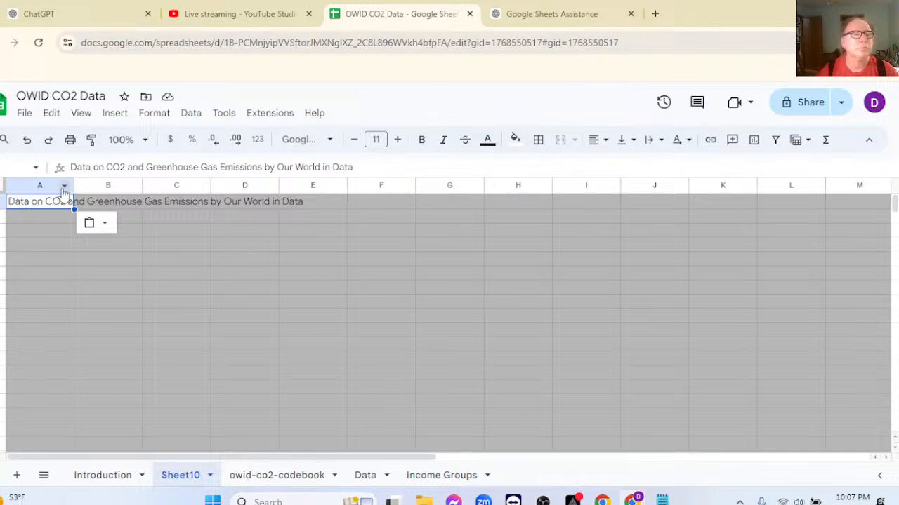
pyautogui.moveTo(16, 185); pyautogui.dragTo(282, 219)
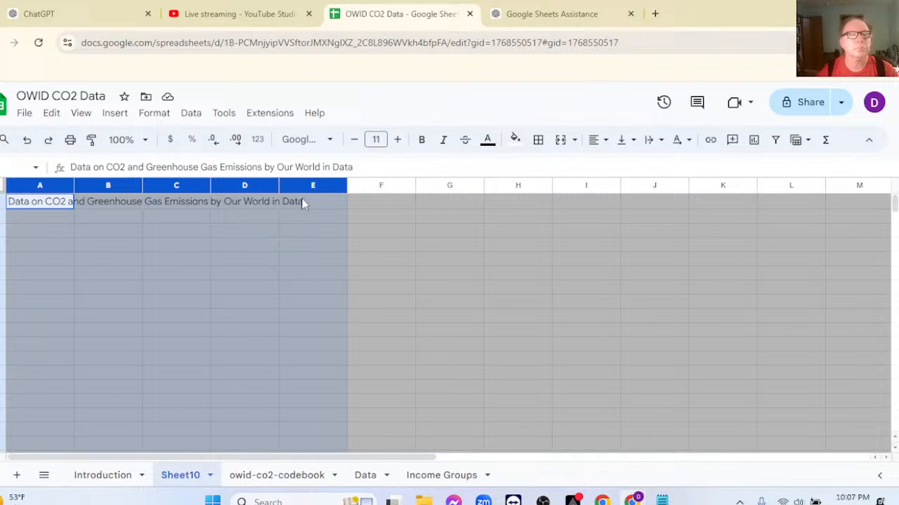
pyautogui.click(398, 230)
pyautogui.moveTo(53, 203); pyautogui.dragTo(325, 204)
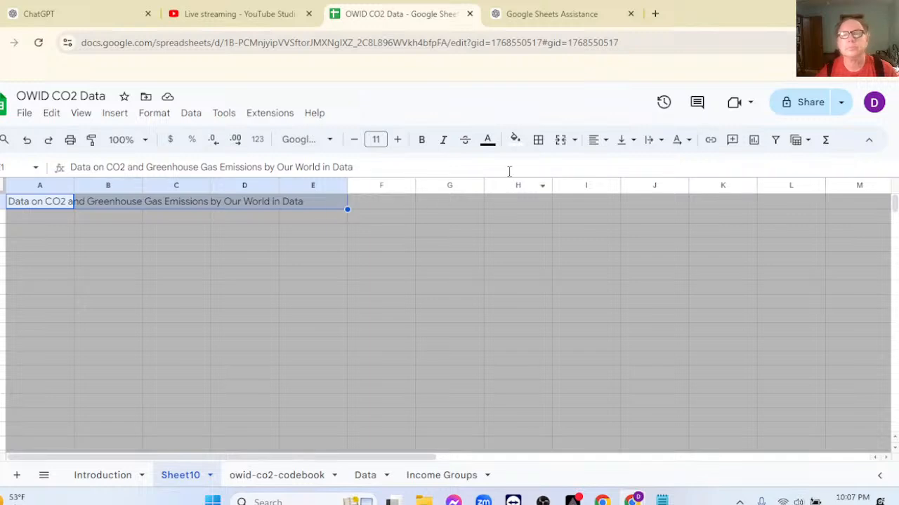
pyautogui.click(562, 141)
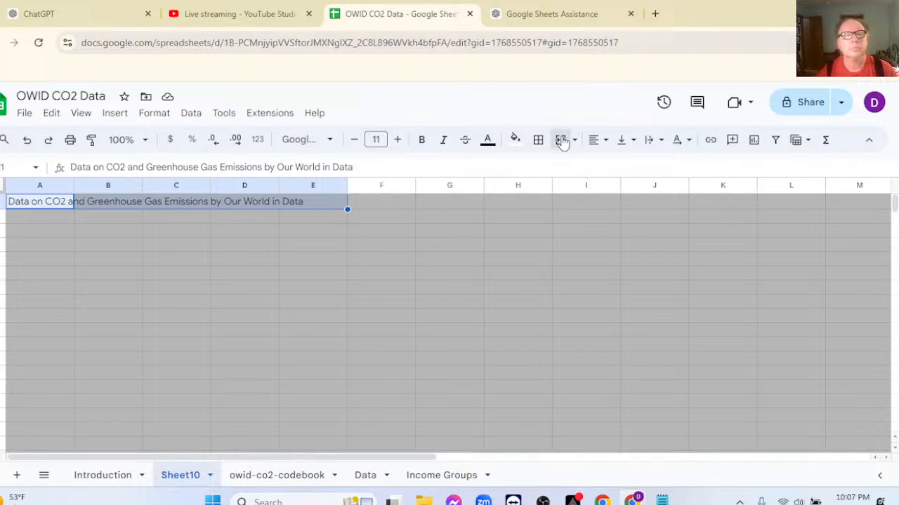
# Set the merged title's font size to 16, and try to extend the title cell beyond column E.
pyautogui.click(397, 140)
pyautogui.click(397, 139)
pyautogui.click(397, 140)
pyautogui.click(397, 139)
pyautogui.click(398, 139)
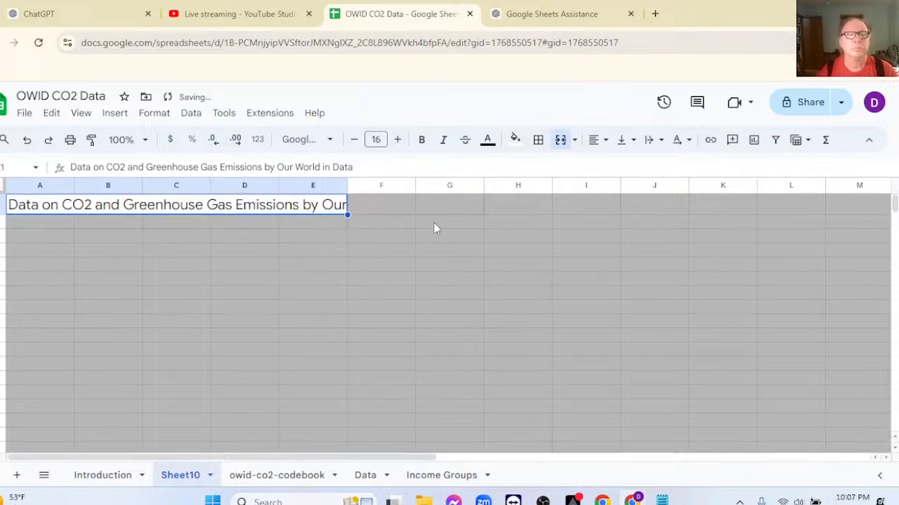
pyautogui.moveTo(348, 215); pyautogui.dragTo(433, 223)
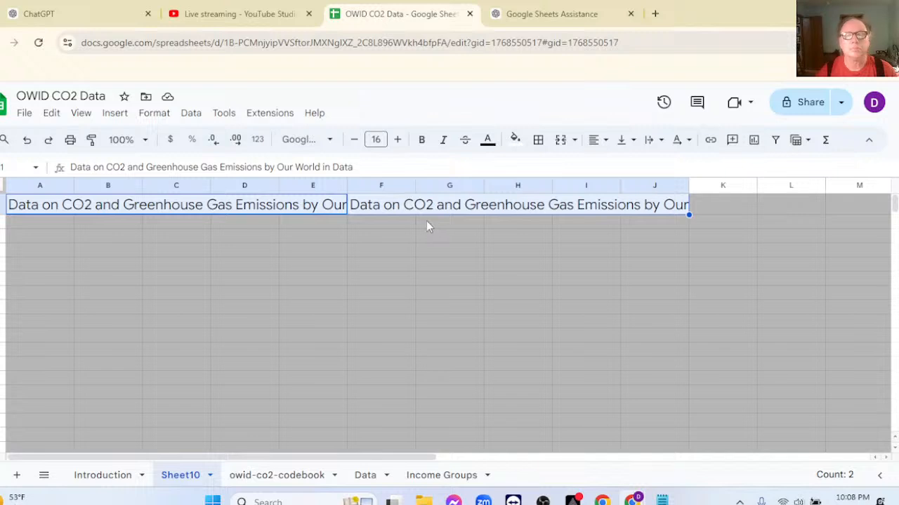
pyautogui.hotkey('ctrl', 'z')
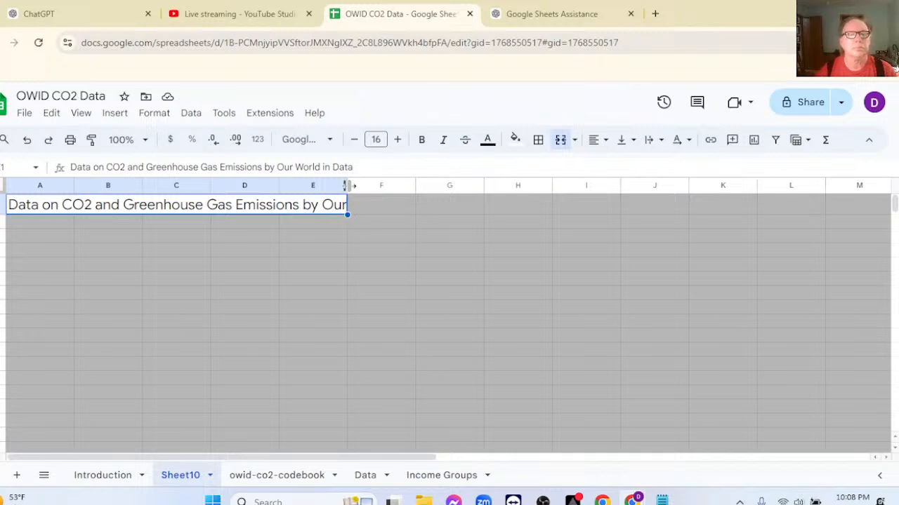
# Widen column E to fit the full title and italicize the words "by Our World in Data" in the title cell.
pyautogui.moveTo(348, 186); pyautogui.dragTo(472, 186)
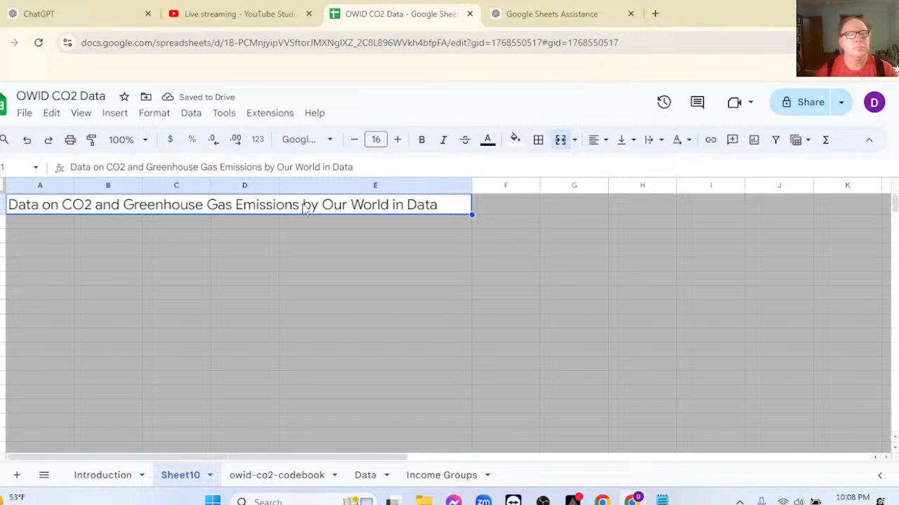
pyautogui.moveTo(277, 168); pyautogui.dragTo(355, 170)
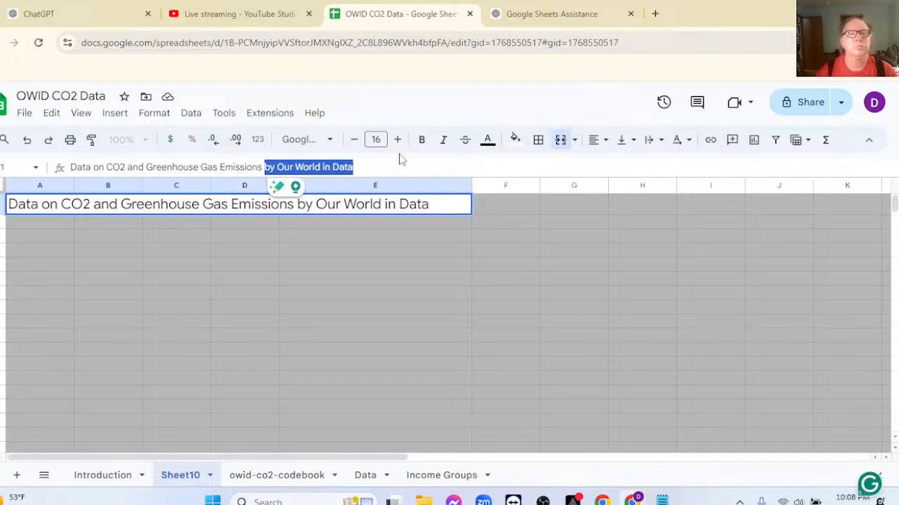
pyautogui.click(445, 142)
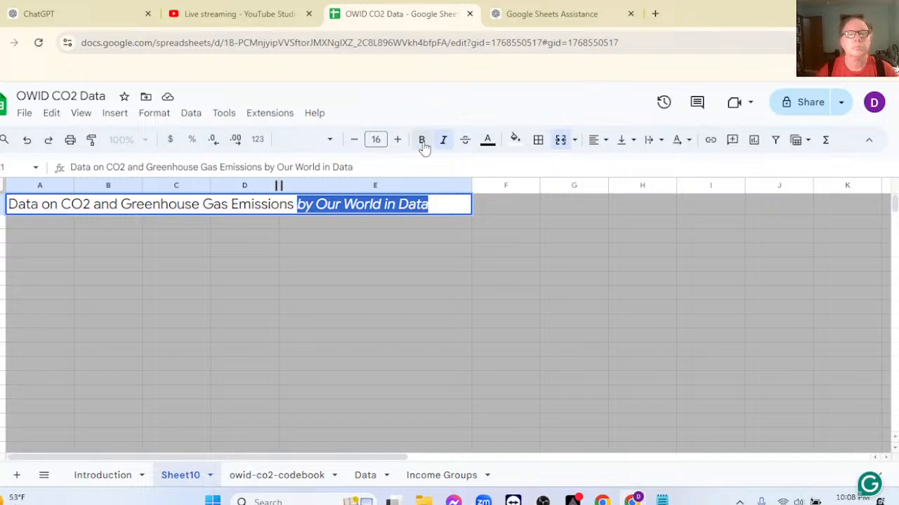
pyautogui.click(300, 243)
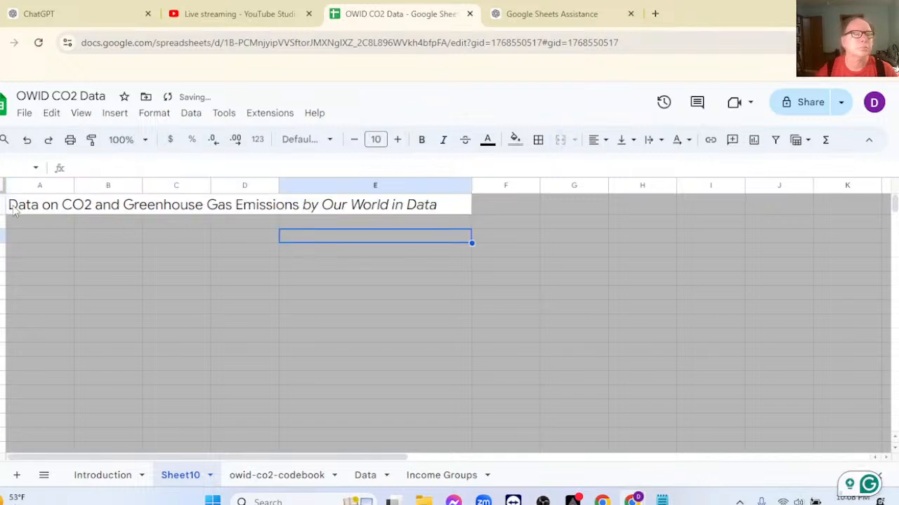
# Set only "Data on CO2 and Greenhouse Gas Emissions" in the title cell to font size 18, and widen column E further.
pyautogui.click(137, 207)
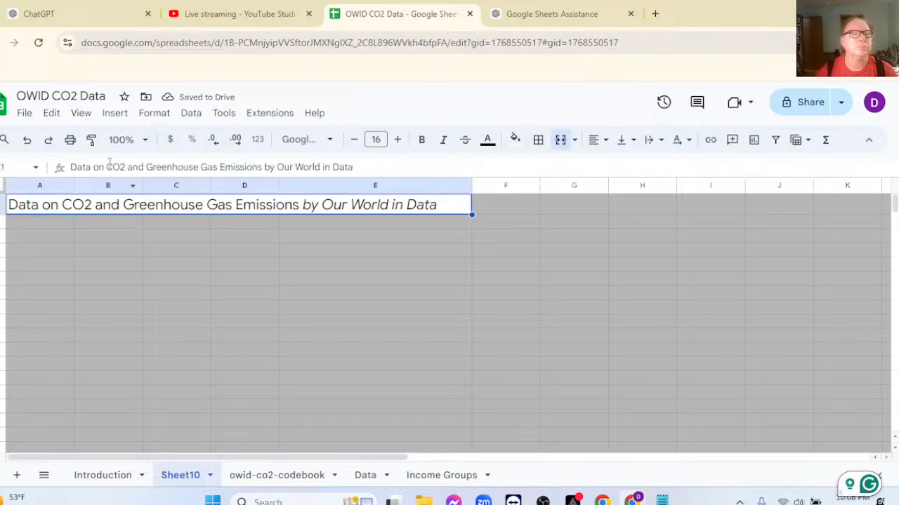
pyautogui.moveTo(71, 168); pyautogui.dragTo(264, 164)
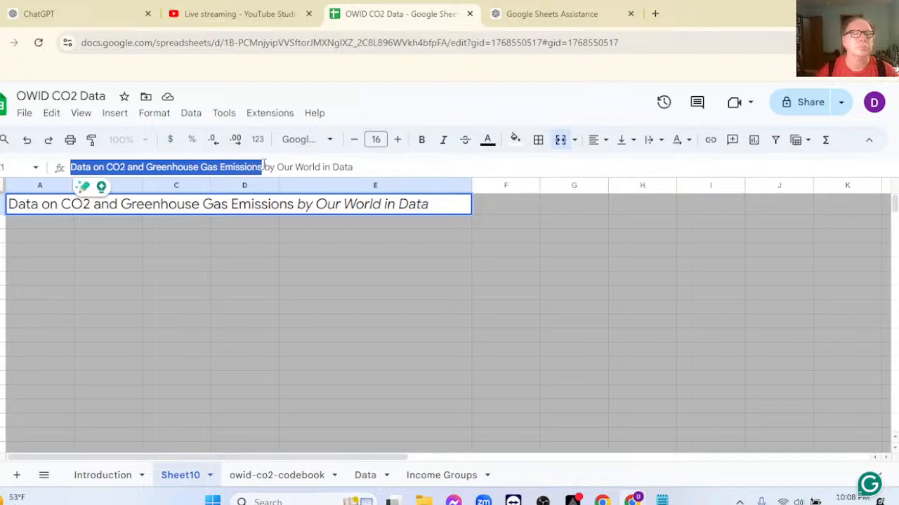
pyautogui.click(396, 139)
pyautogui.click(397, 140)
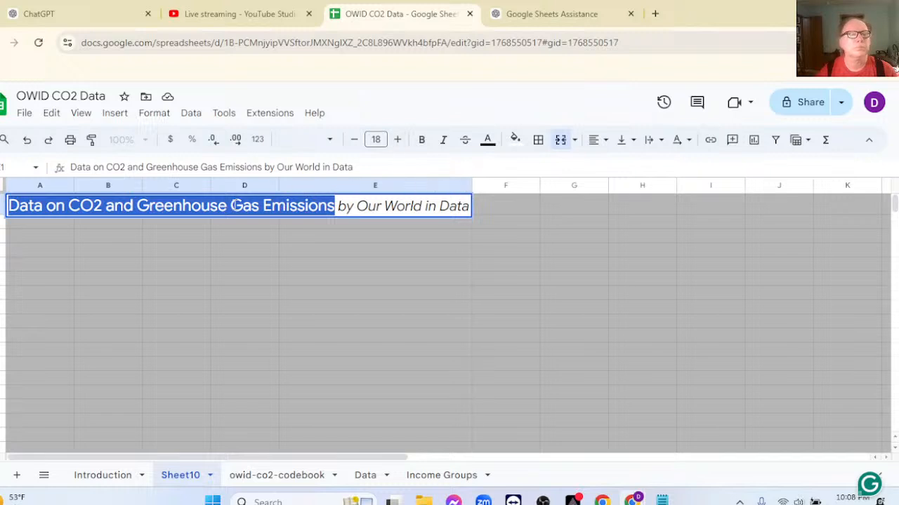
pyautogui.moveTo(472, 185); pyautogui.dragTo(508, 185)
pyautogui.click(388, 211)
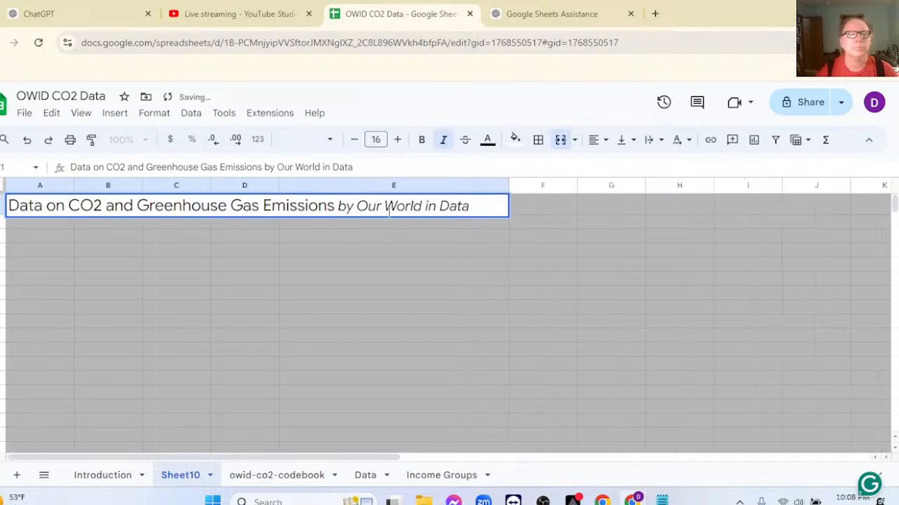
pyautogui.click(338, 207)
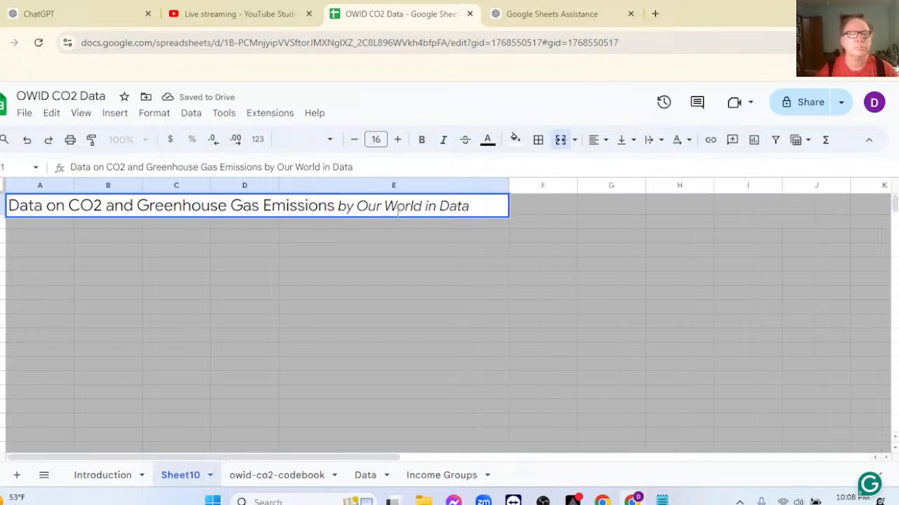
pyautogui.press('Return')
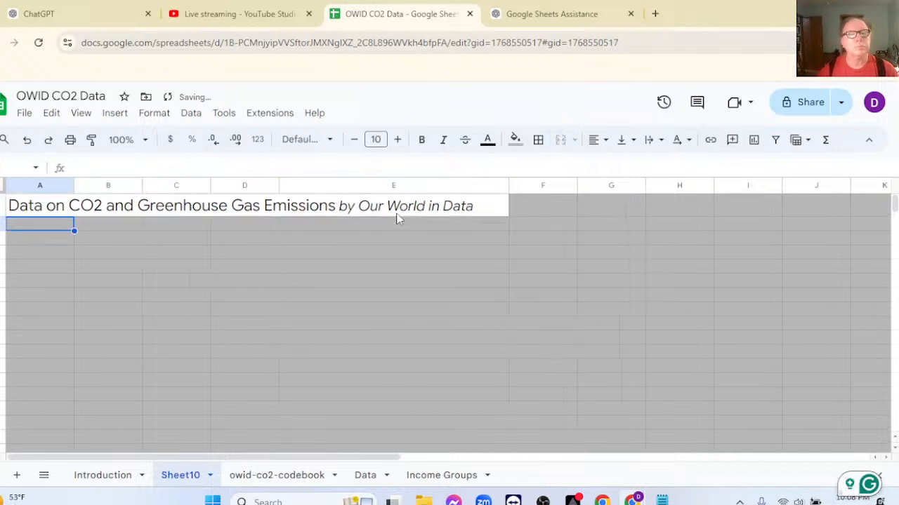
# Move the words "by Our World in Data" out of the title cell into A2 as a subtitle.
pyautogui.click(340, 210)
pyautogui.moveTo(265, 167); pyautogui.dragTo(353, 167)
pyautogui.hotkey('ctrl', 'c')
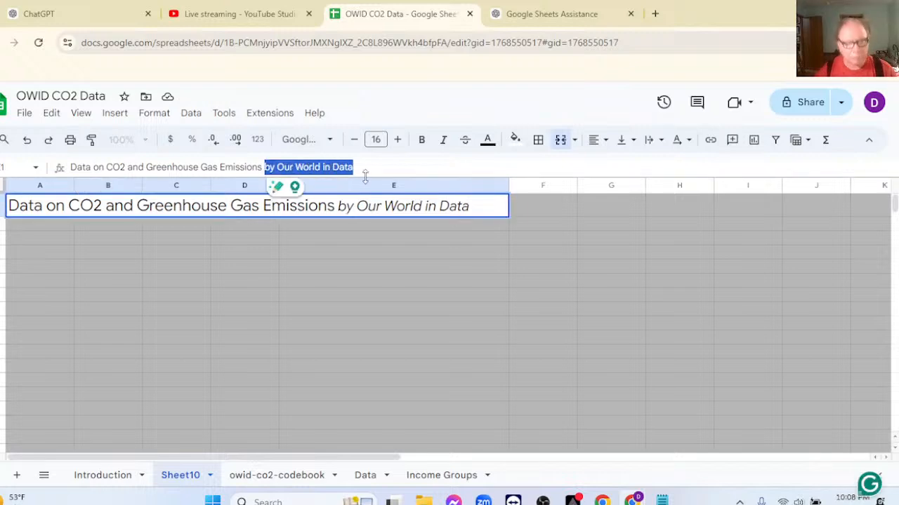
pyautogui.press('BackSpace')
pyautogui.click(48, 224)
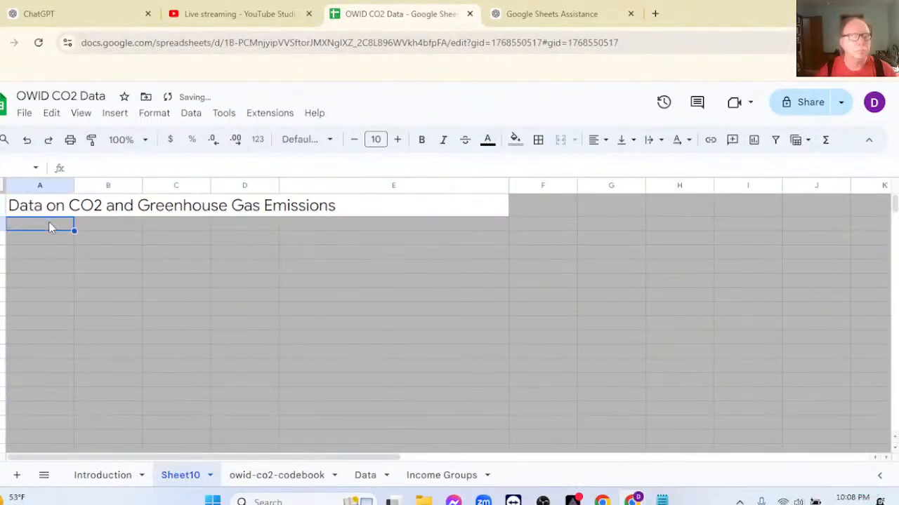
pyautogui.hotkey('ctrl', 'v')
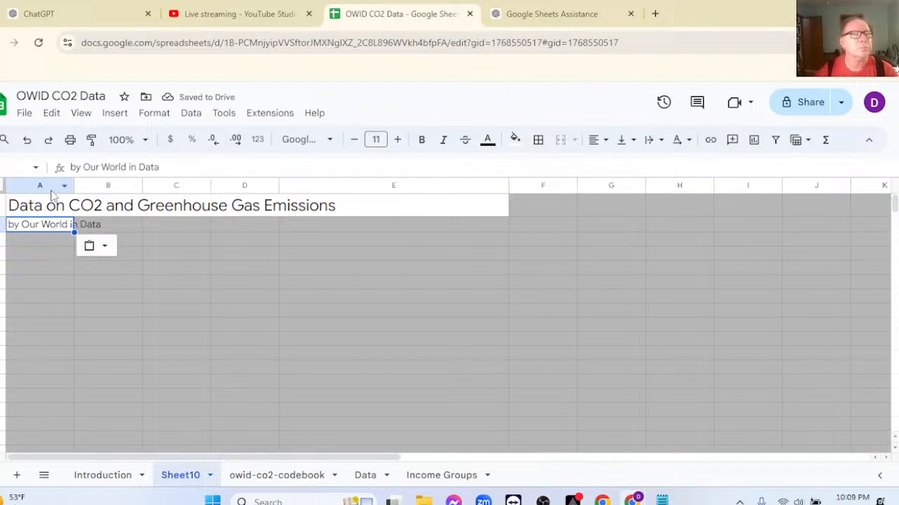
# Merge cells A2 and B2, and format the subtitle in bold at font size 13.
pyautogui.click(49, 186)
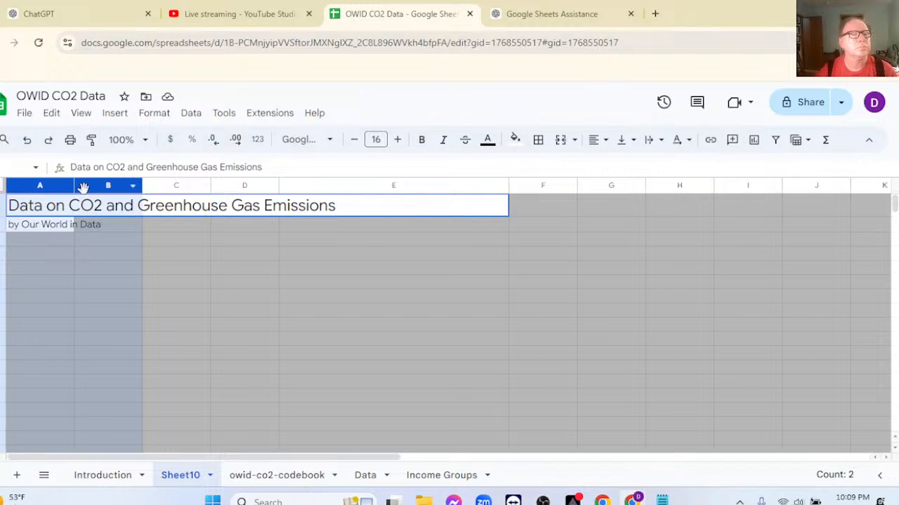
pyautogui.moveTo(53, 227); pyautogui.dragTo(97, 229)
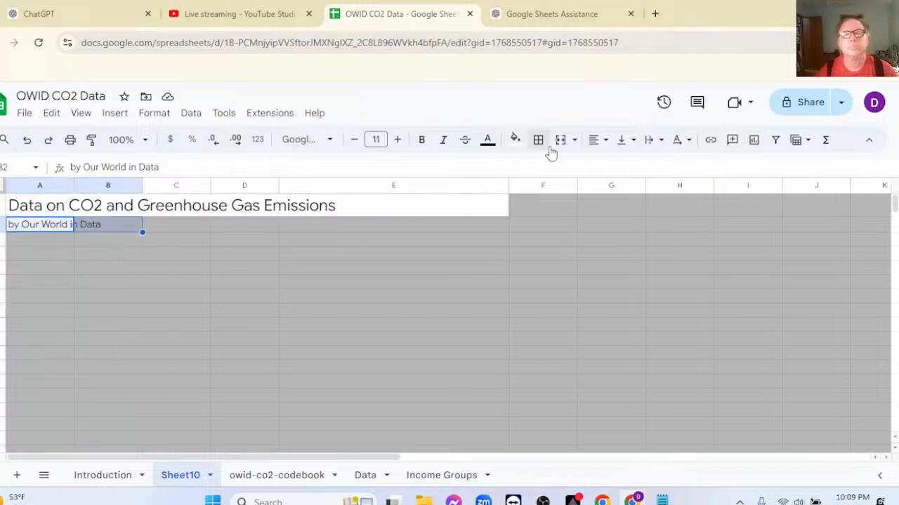
pyautogui.click(560, 139)
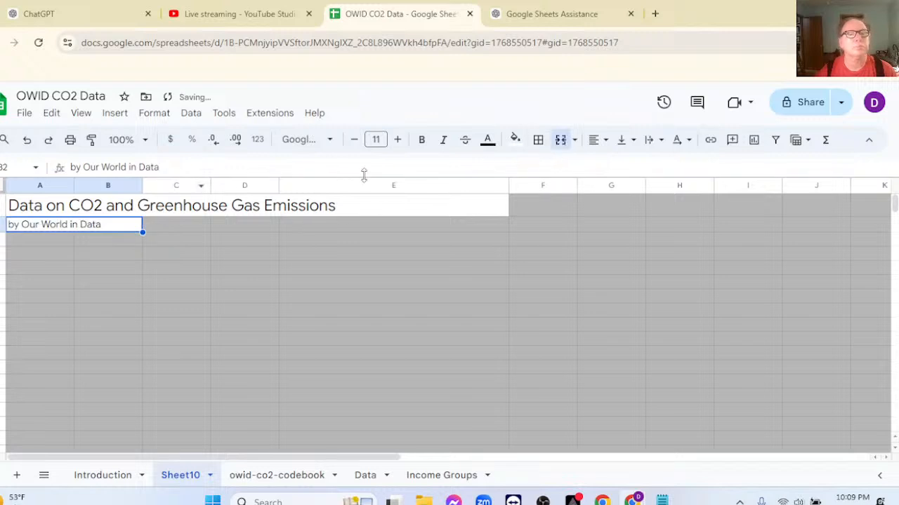
pyautogui.click(398, 140)
pyautogui.click(397, 140)
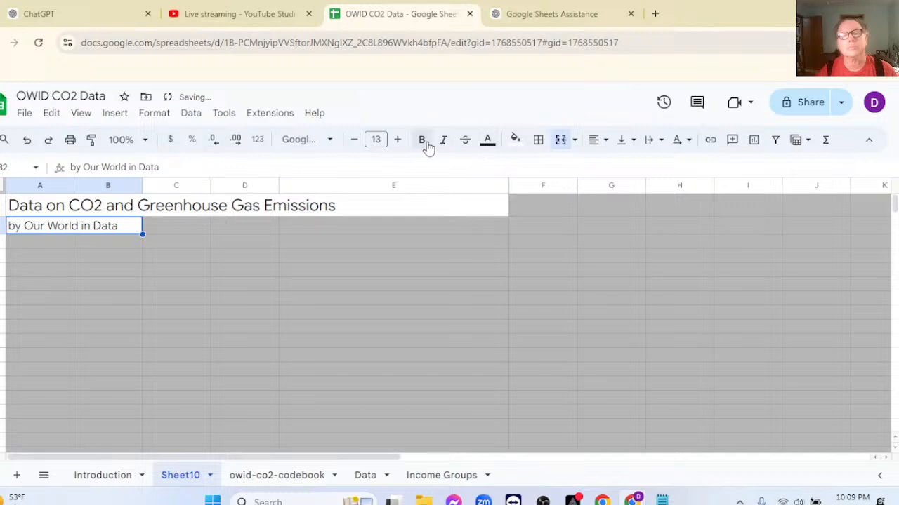
pyautogui.click(422, 141)
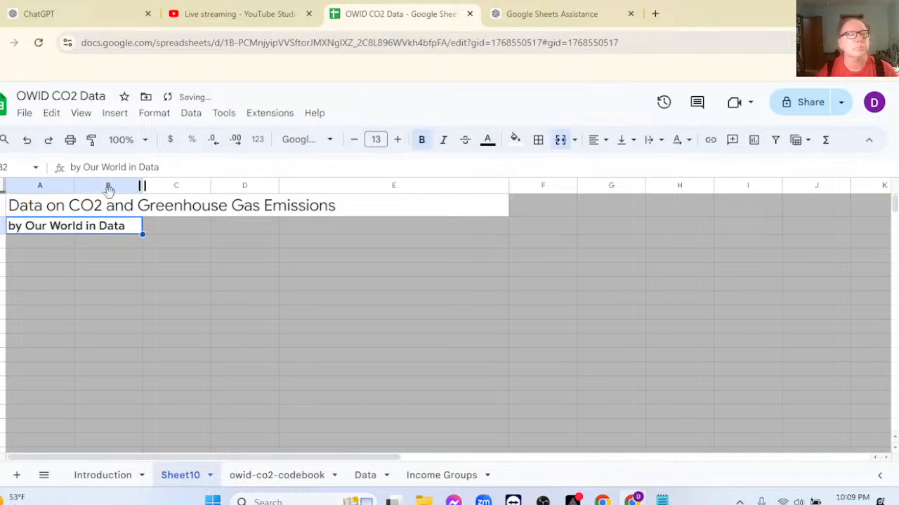
# Narrow column E so the title cell closely fits its text, and make the title bold and italic.
pyautogui.click(19, 205)
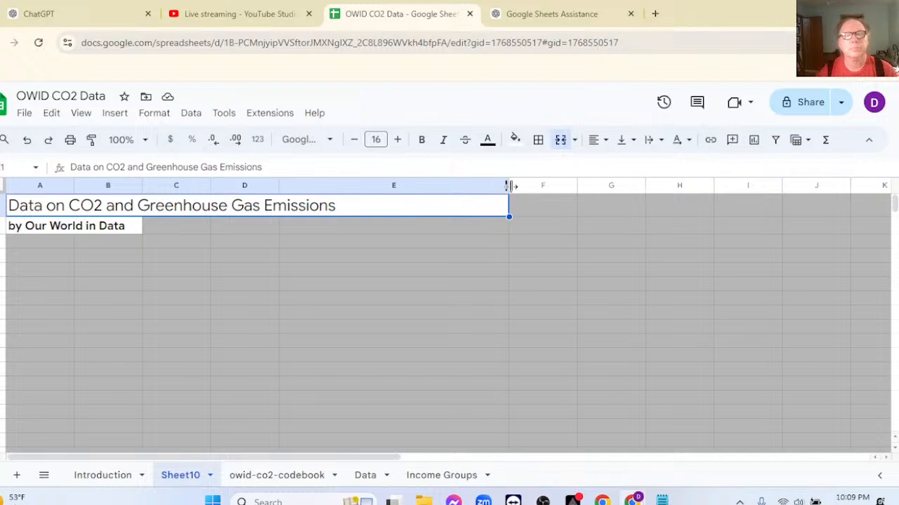
pyautogui.moveTo(508, 186); pyautogui.dragTo(357, 186)
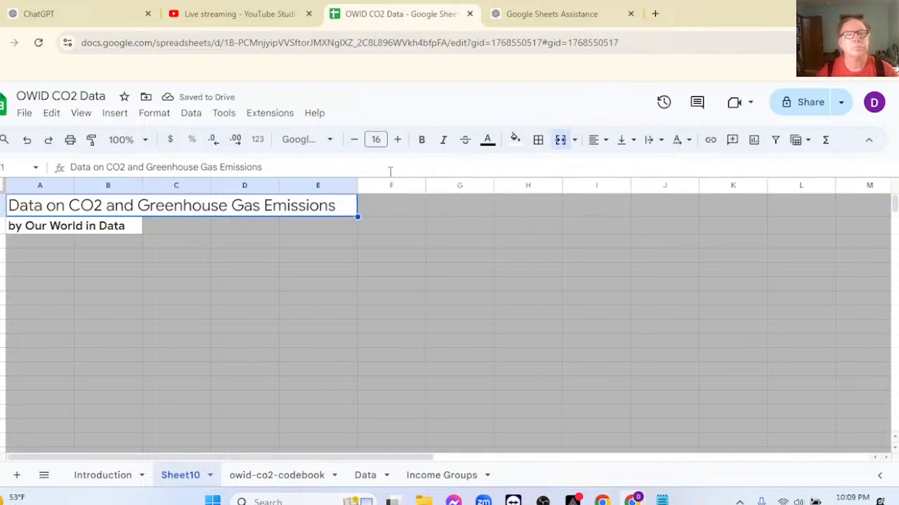
pyautogui.click(422, 142)
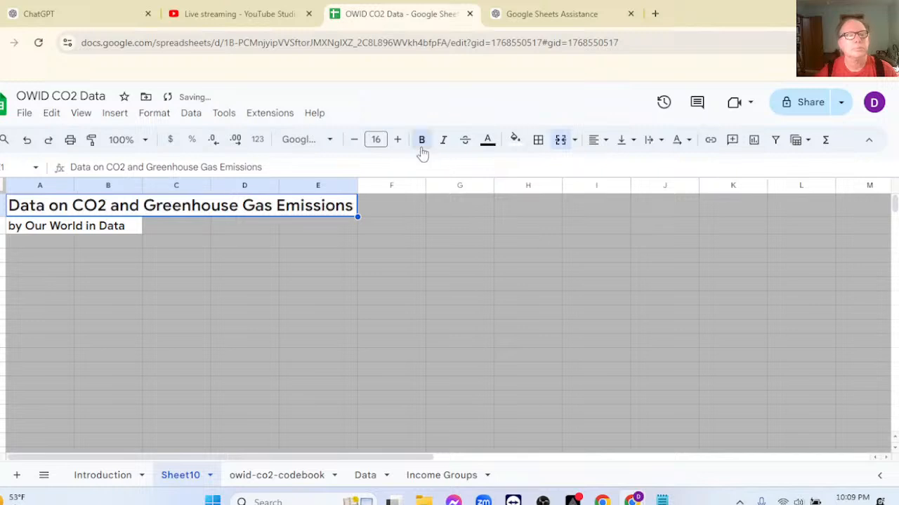
pyautogui.click(443, 144)
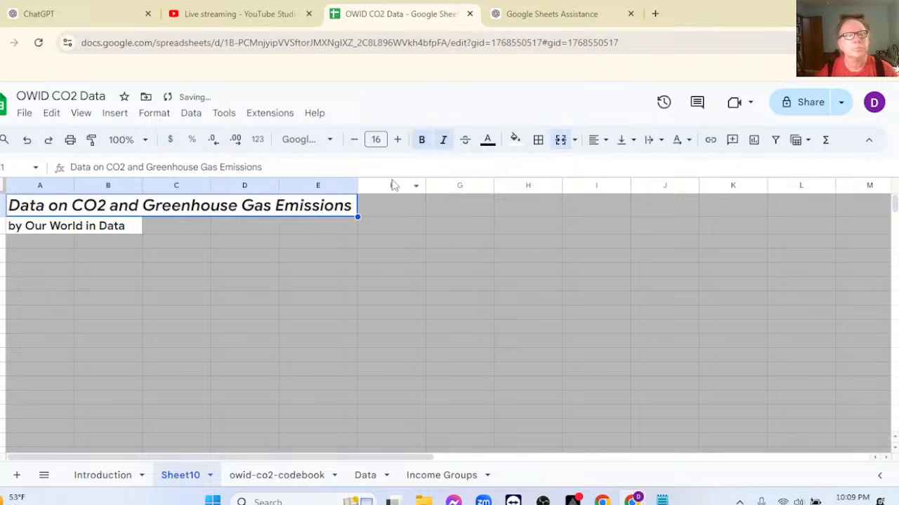
# Give the title cell a dark blue fill and white text.
pyautogui.click(516, 140)
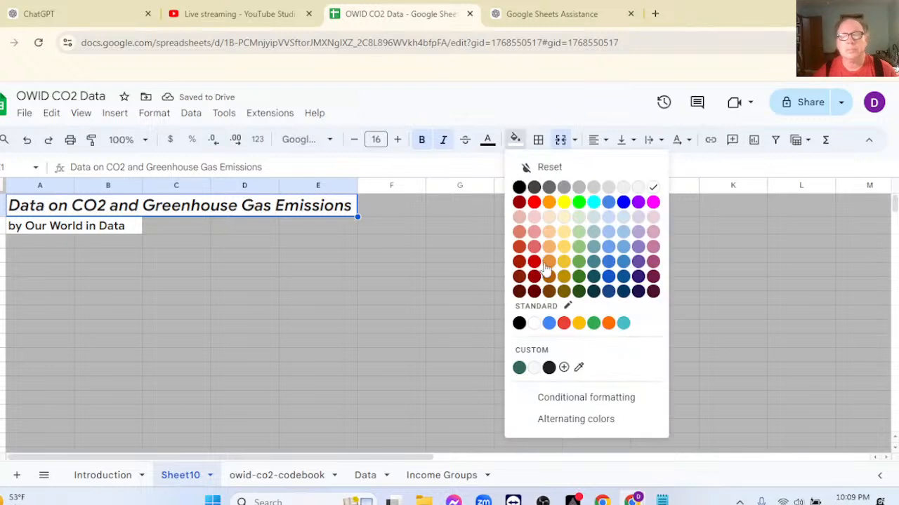
pyautogui.click(608, 278)
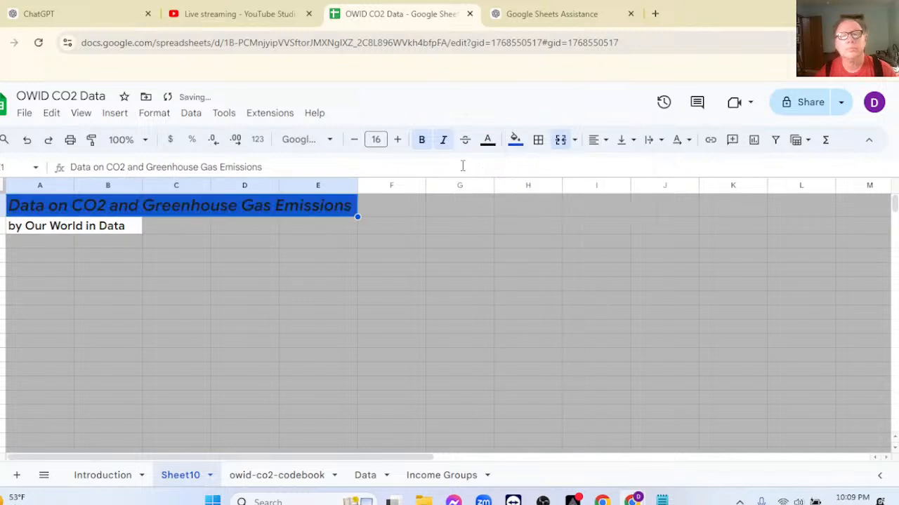
pyautogui.click(490, 140)
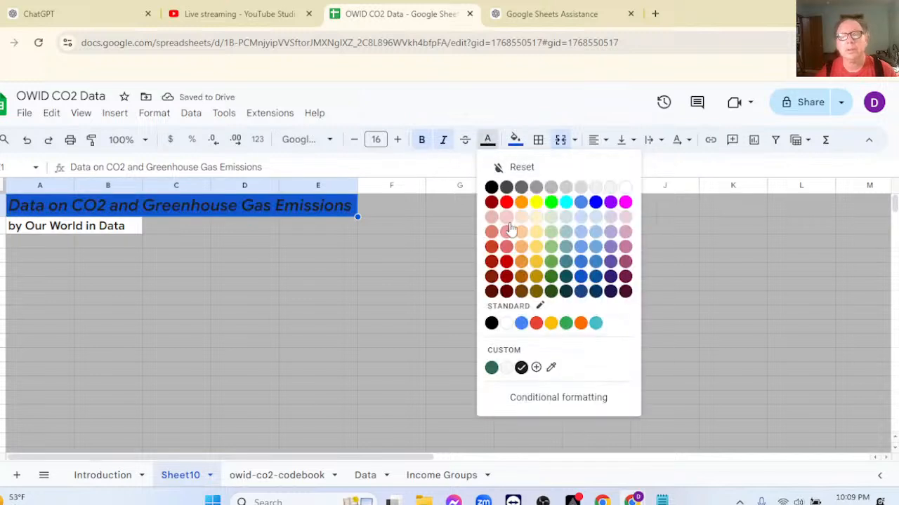
pyautogui.click(506, 323)
pyautogui.click(430, 284)
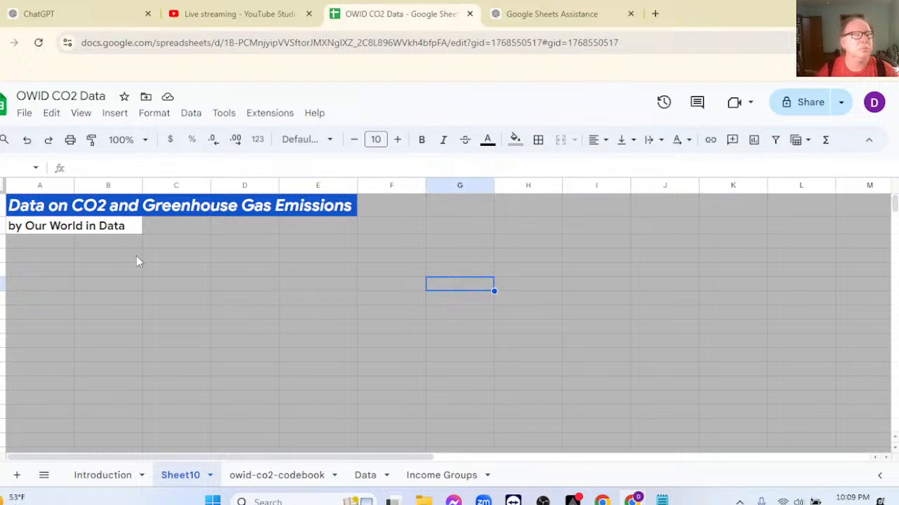
# Rename the gray titled sheet as Dashboard.
pyautogui.click(40, 257)
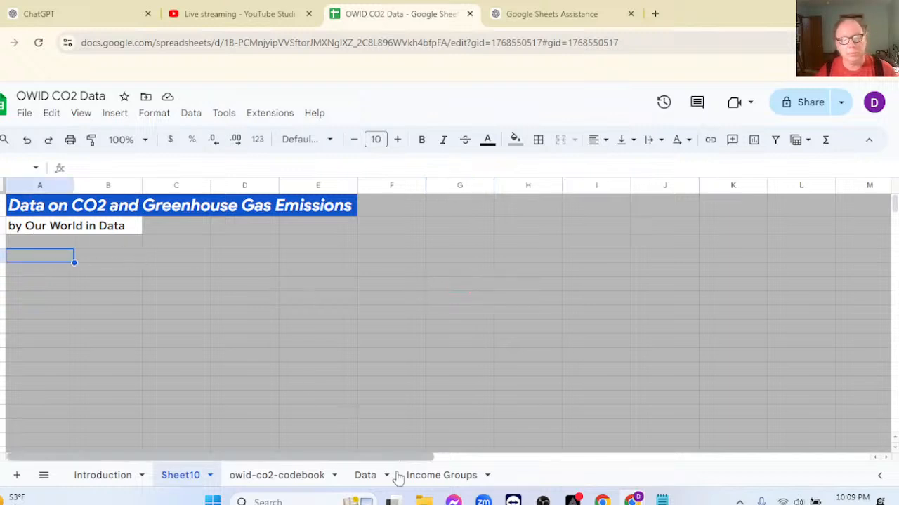
pyautogui.click(441, 478)
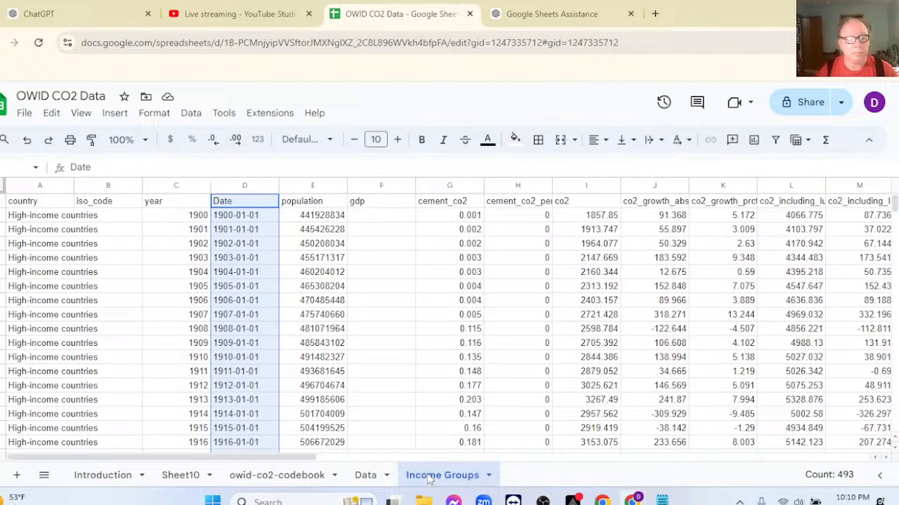
pyautogui.doubleClick(187, 475)
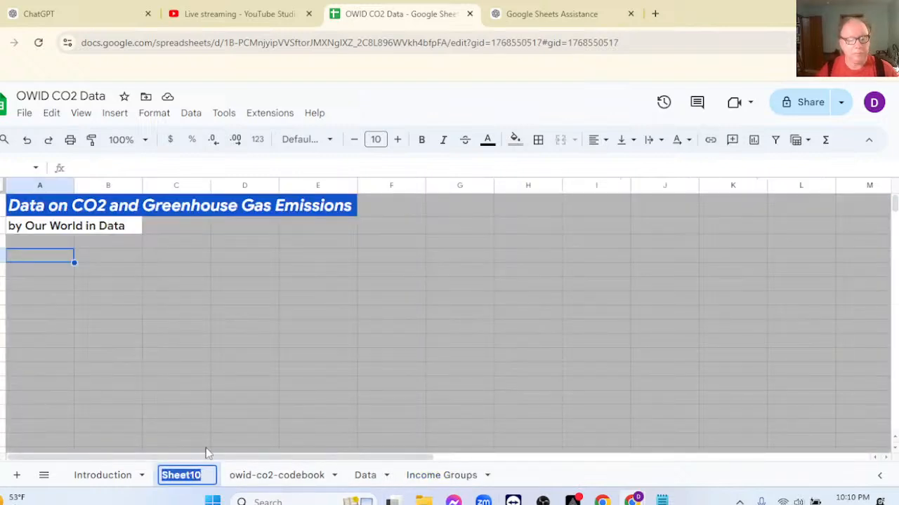
pyautogui.write('Dashboard')
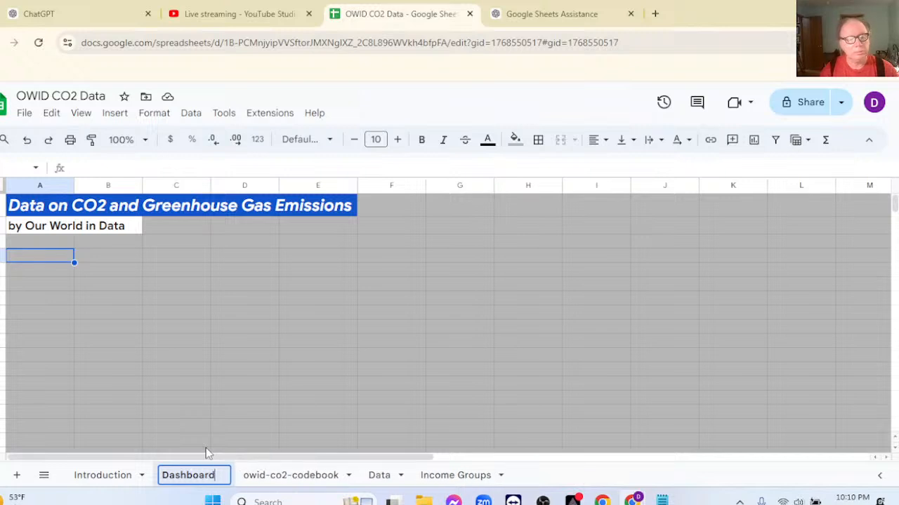
pyautogui.press('Return')
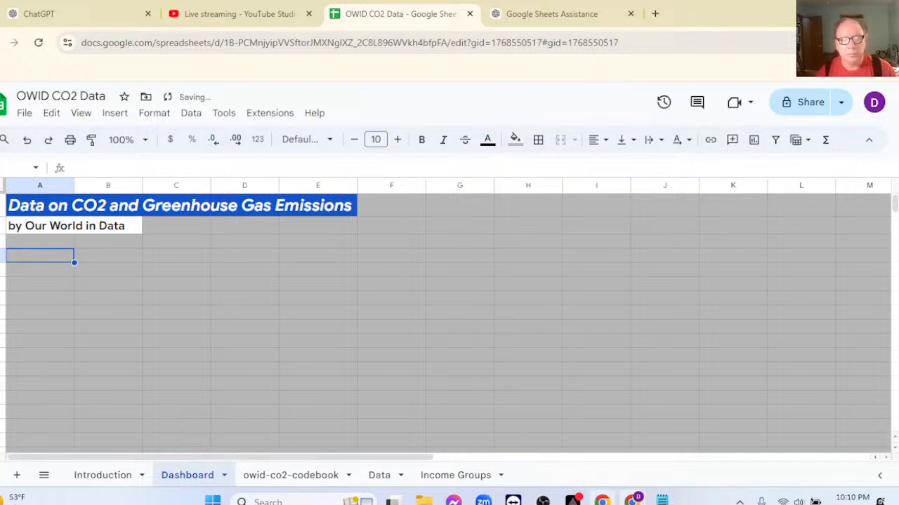
# Open the Income Groups sheet.
pyautogui.click(459, 477)
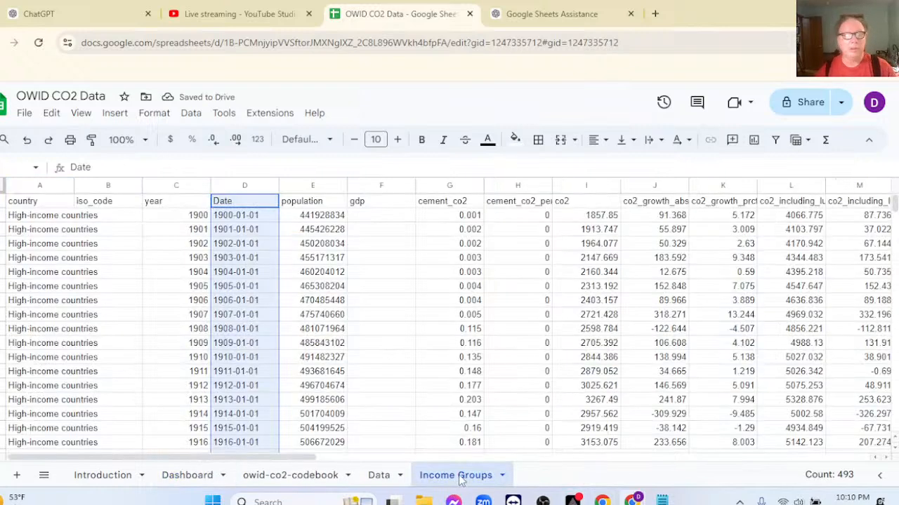
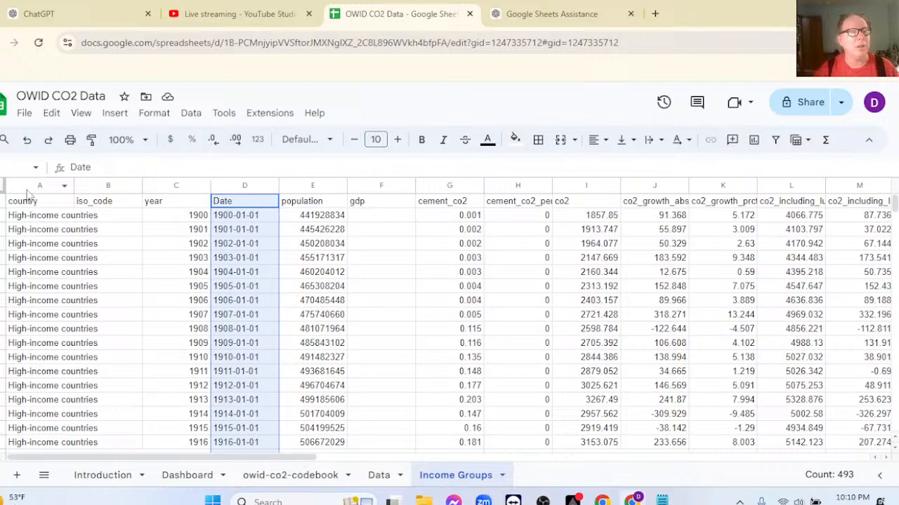
# Create a pivot table from the Income Groups data on a new sheet.
pyautogui.click(40, 203)
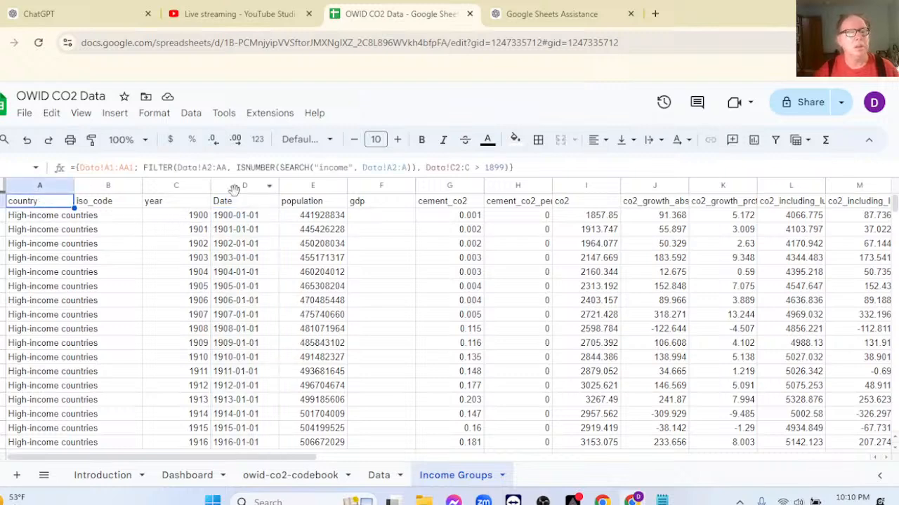
pyautogui.click(113, 113)
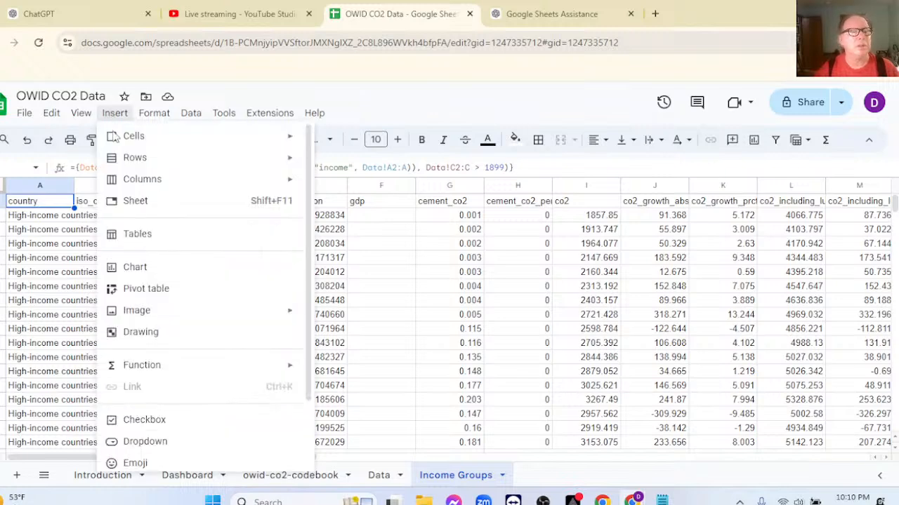
pyautogui.click(170, 288)
pyautogui.click(509, 375)
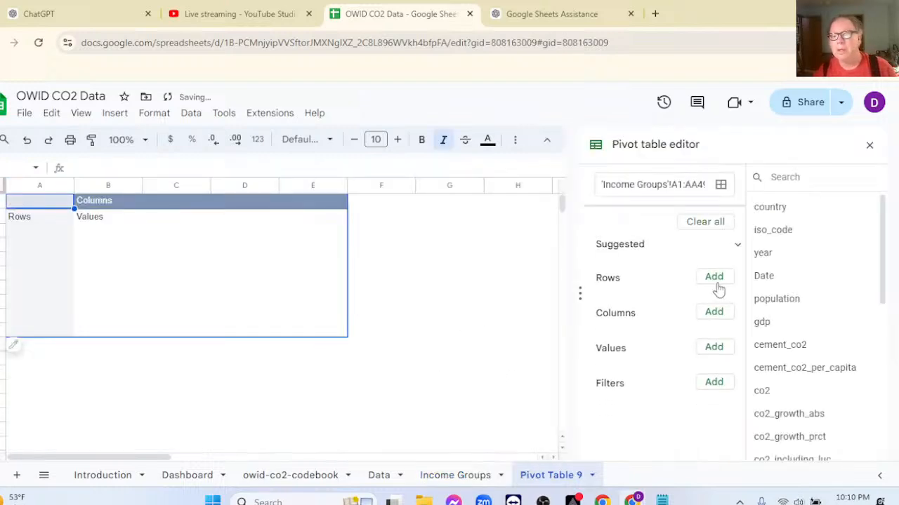
# Set Date as the pivot table's row field and country as its column field.
pyautogui.click(708, 279)
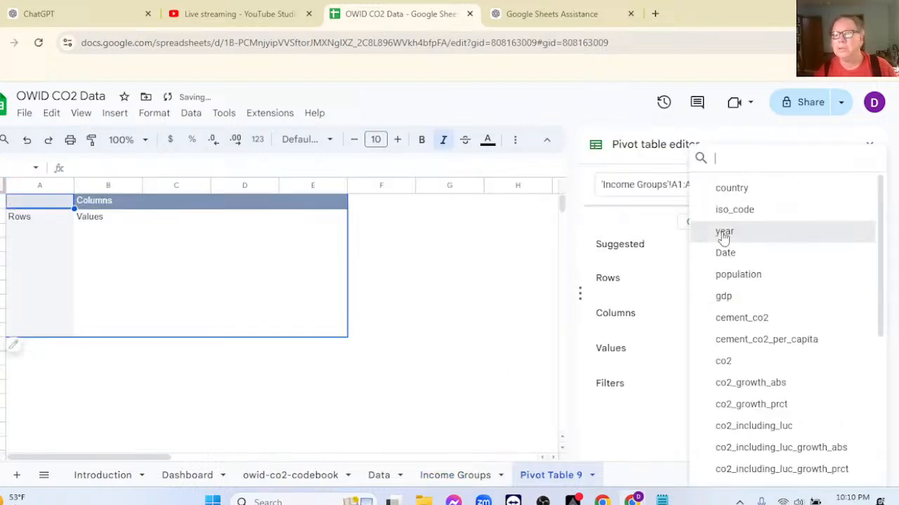
pyautogui.click(723, 254)
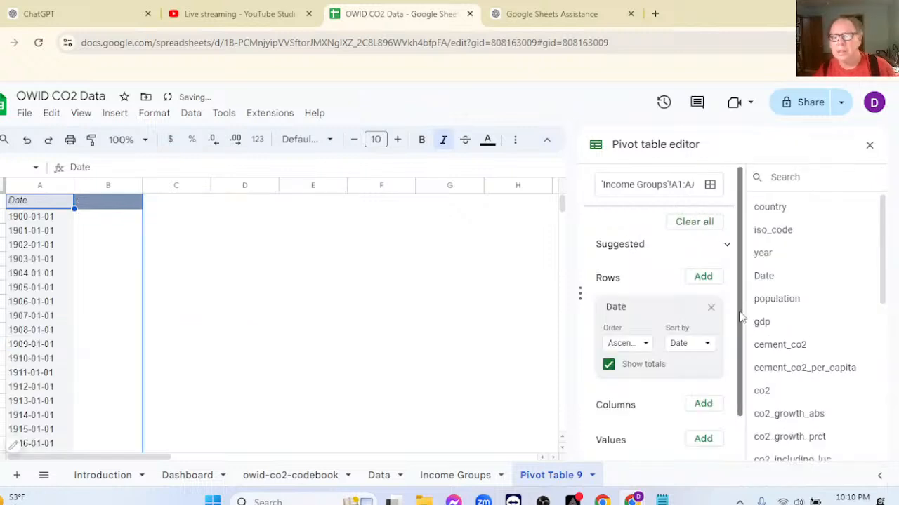
pyautogui.scroll(-1, 734, 266)
pyautogui.click(702, 361)
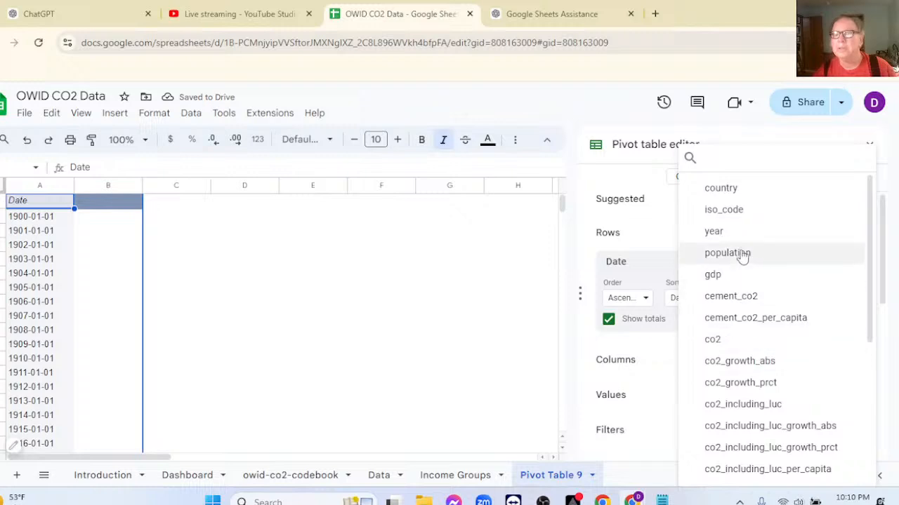
pyautogui.click(720, 189)
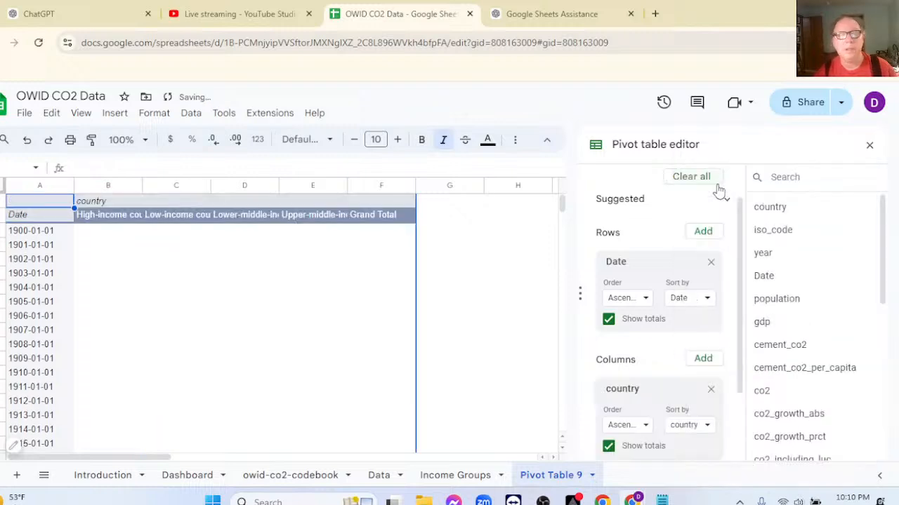
# Add cement_co2 to the pivot table as the value field, summarized by SUM.
pyautogui.scroll(-2, 686, 314)
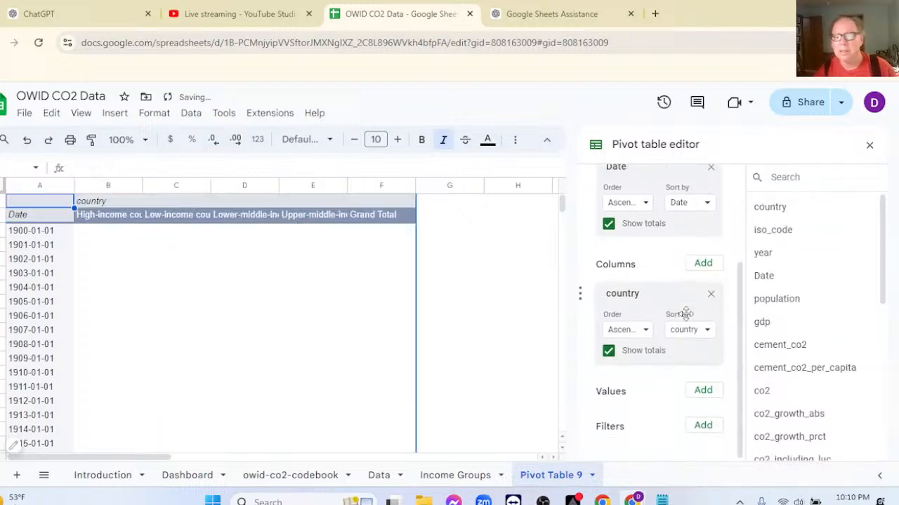
pyautogui.click(703, 391)
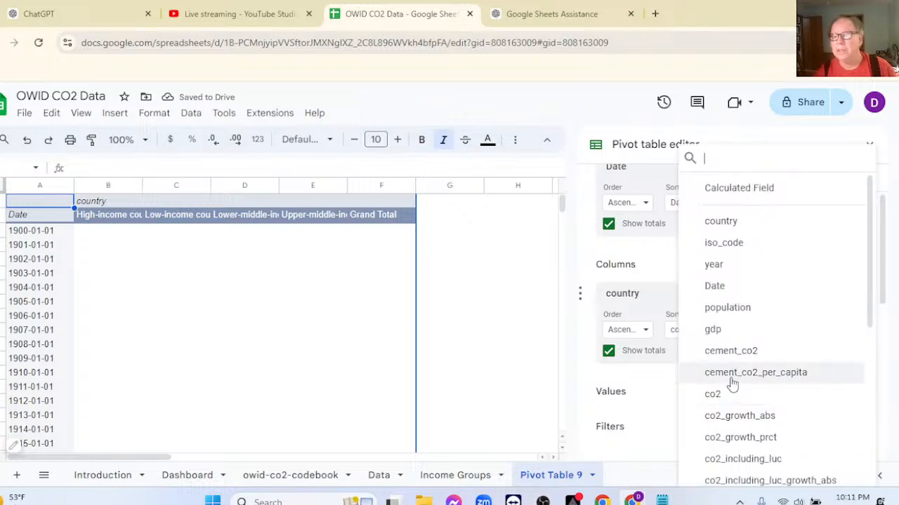
pyautogui.click(712, 351)
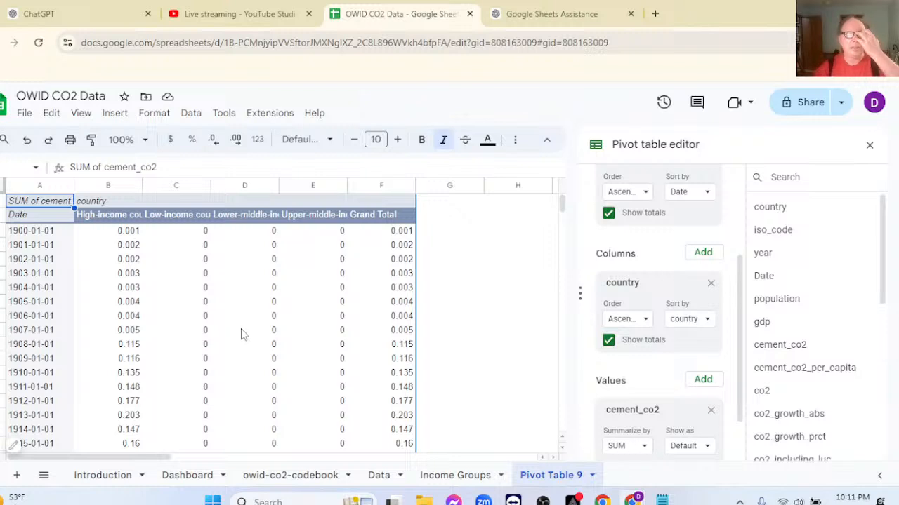
# Examine the yearly cement_co2 values per income group and the fields available for the pivot table.
pyautogui.scroll(-5, 245, 324)
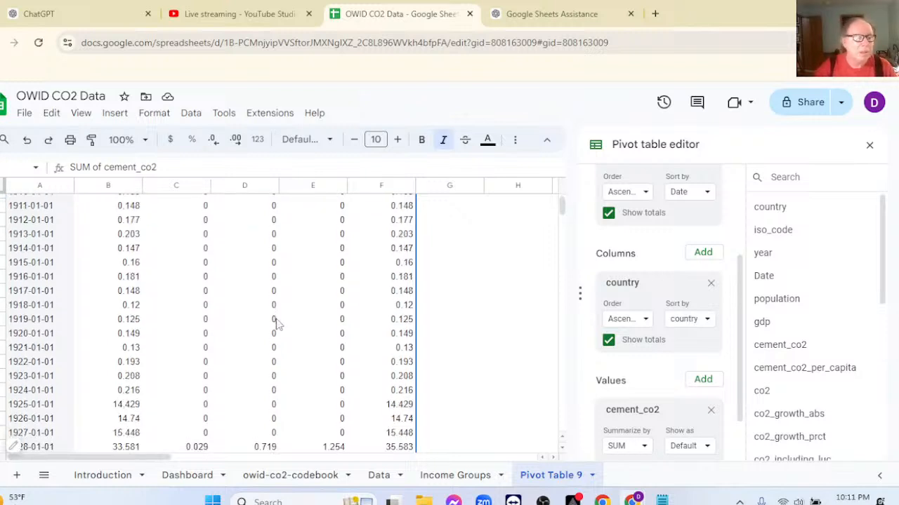
pyautogui.scroll(1, 280, 327)
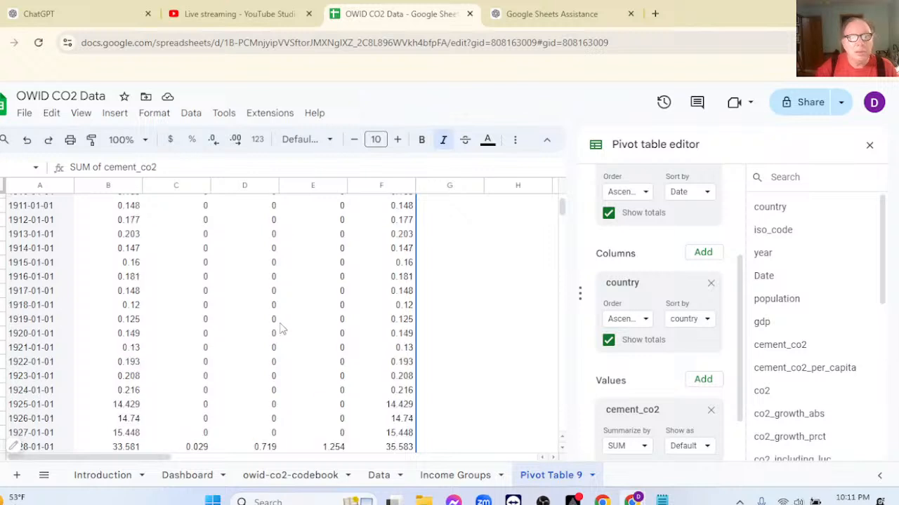
pyautogui.scroll(4, 280, 326)
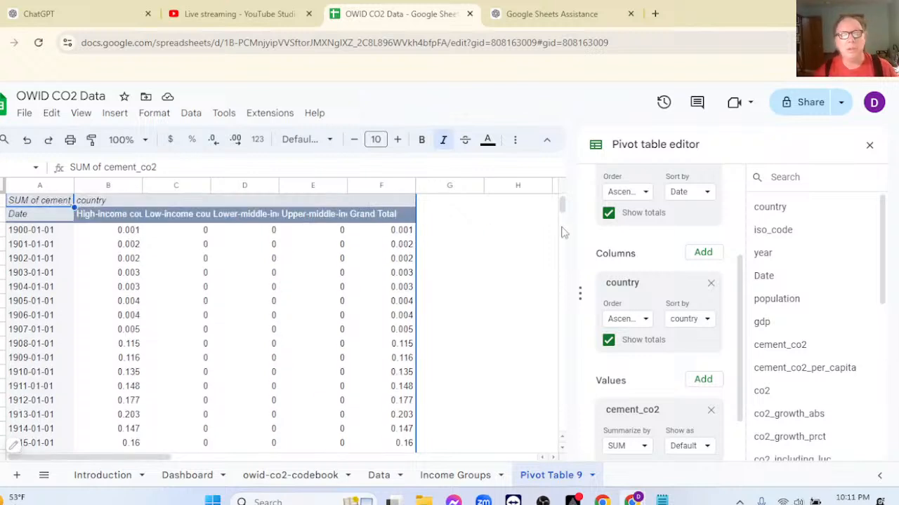
pyautogui.scroll(-1, 652, 360)
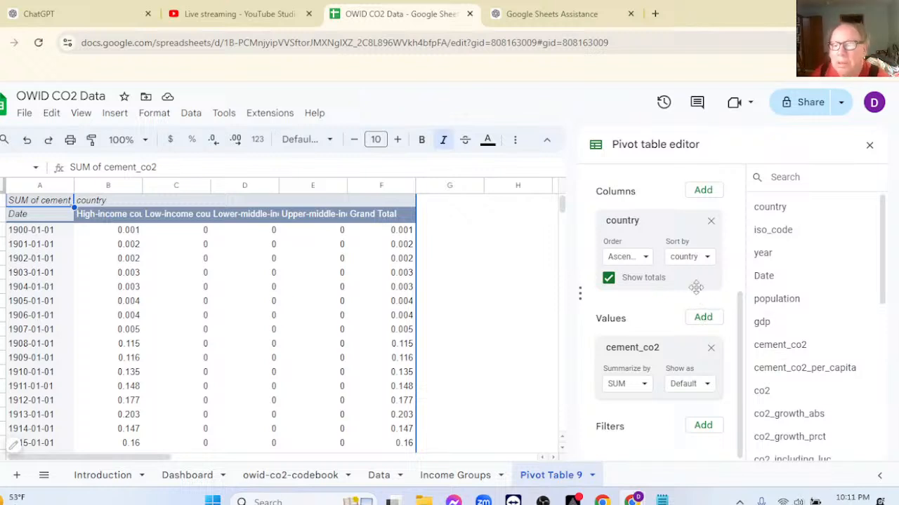
pyautogui.scroll(-6, 822, 302)
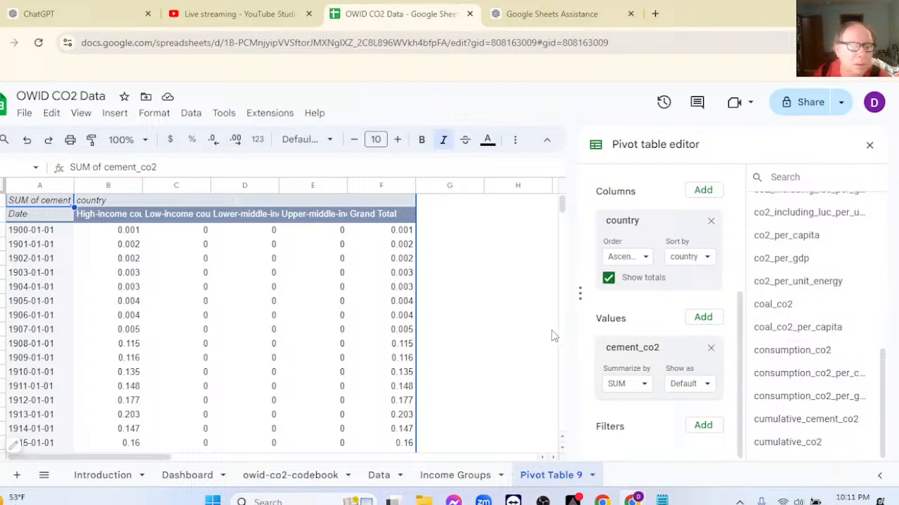
pyautogui.scroll(-1, 423, 306)
pyautogui.scroll(-1, 423, 306)
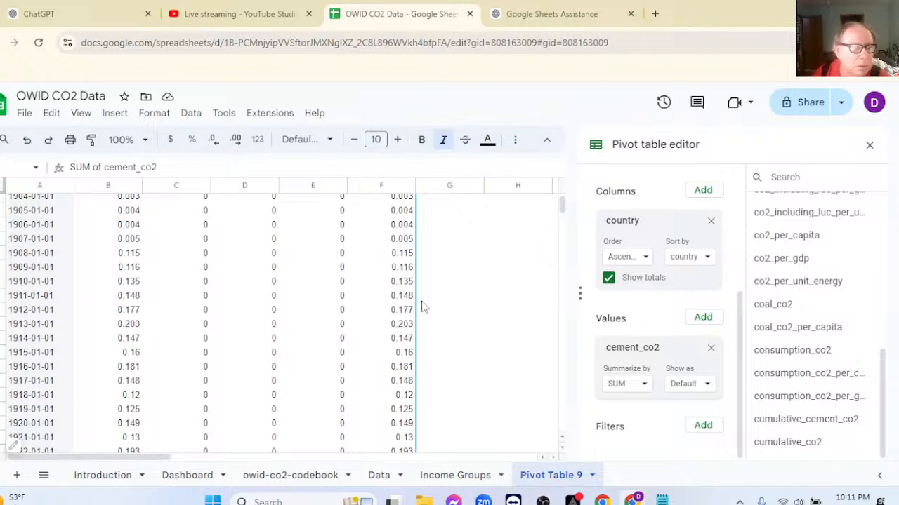
pyautogui.scroll(-1, 423, 307)
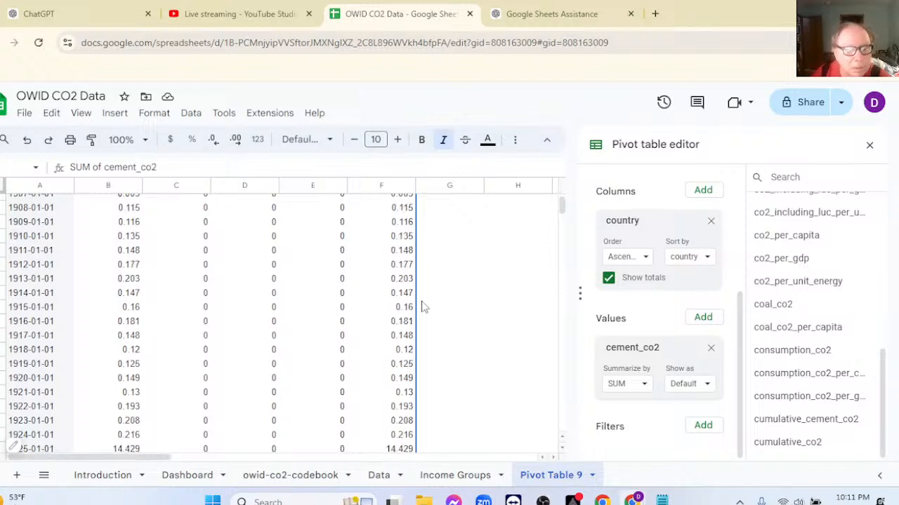
# Add year as a filter field to the pivot table and open its list of filter values.
pyautogui.click(698, 433)
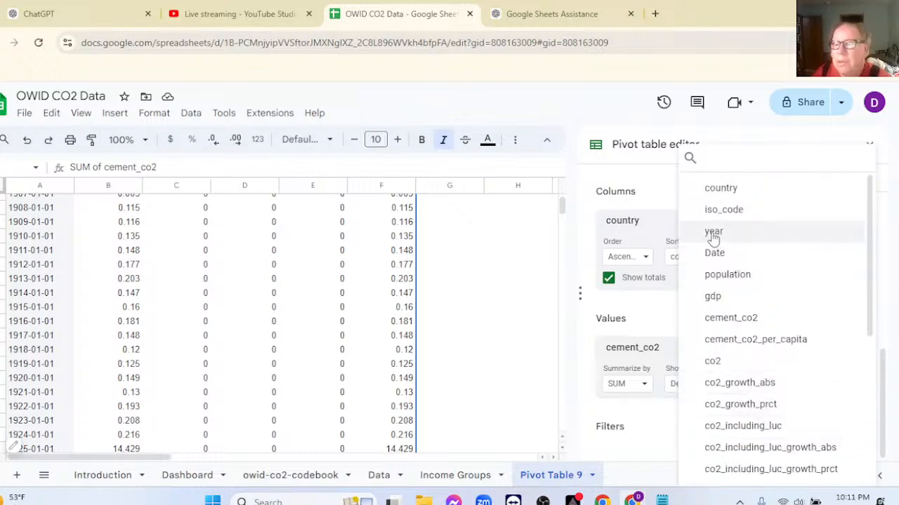
pyautogui.click(712, 233)
pyautogui.click(678, 446)
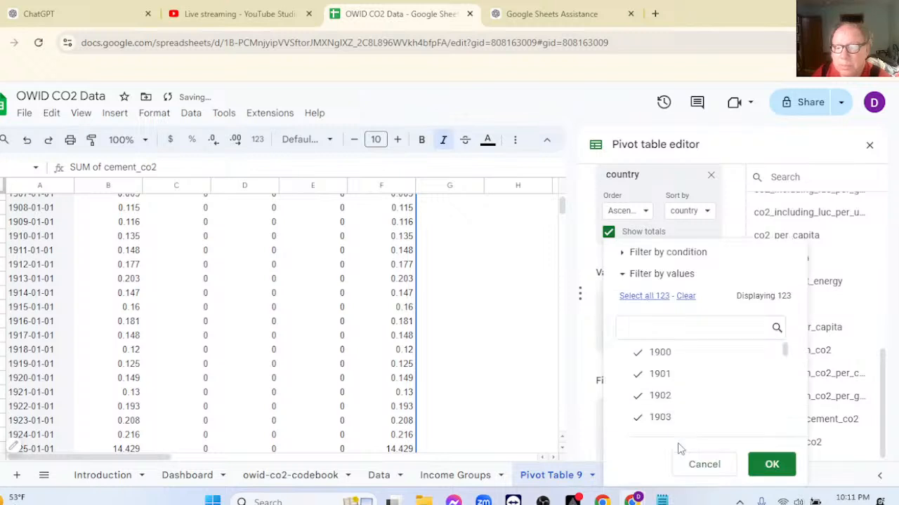
# Exclude the years 1900 through 1909 in the pivot table's year filter and apply it.
pyautogui.click(639, 357)
pyautogui.click(637, 375)
pyautogui.click(637, 397)
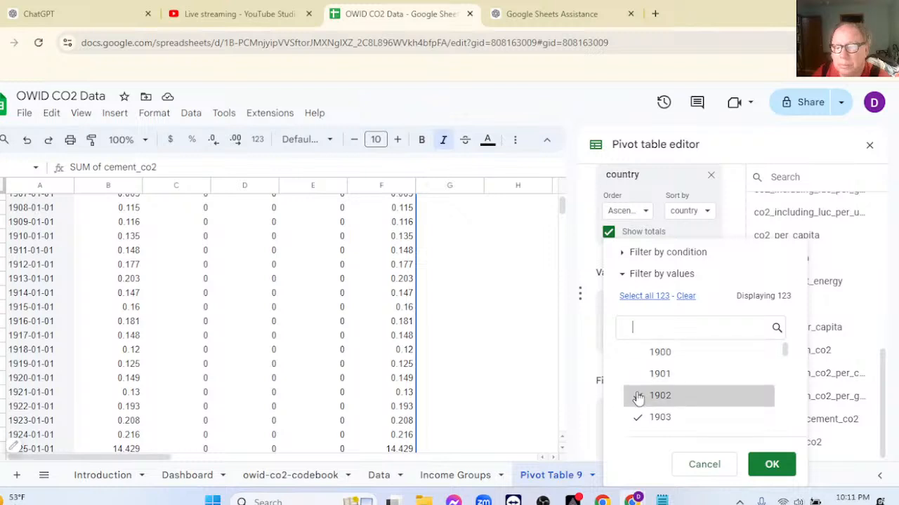
pyautogui.click(636, 417)
pyautogui.scroll(-3, 639, 379)
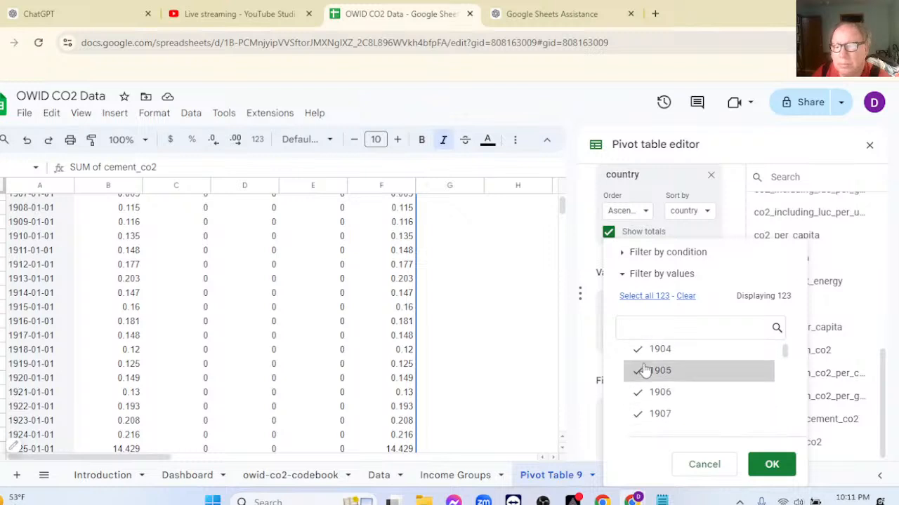
pyautogui.click(639, 355)
pyautogui.click(637, 373)
pyautogui.click(638, 395)
pyautogui.click(638, 417)
pyautogui.scroll(-3, 638, 379)
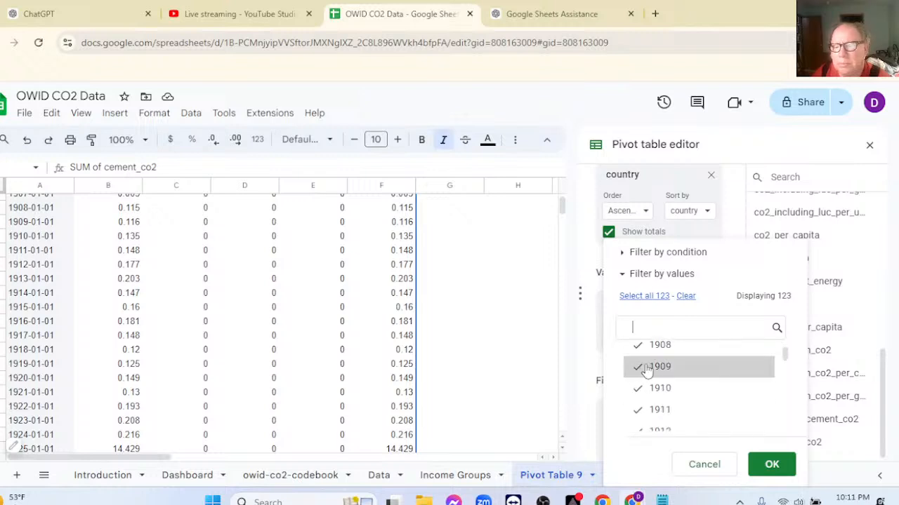
pyautogui.click(639, 350)
pyautogui.click(638, 367)
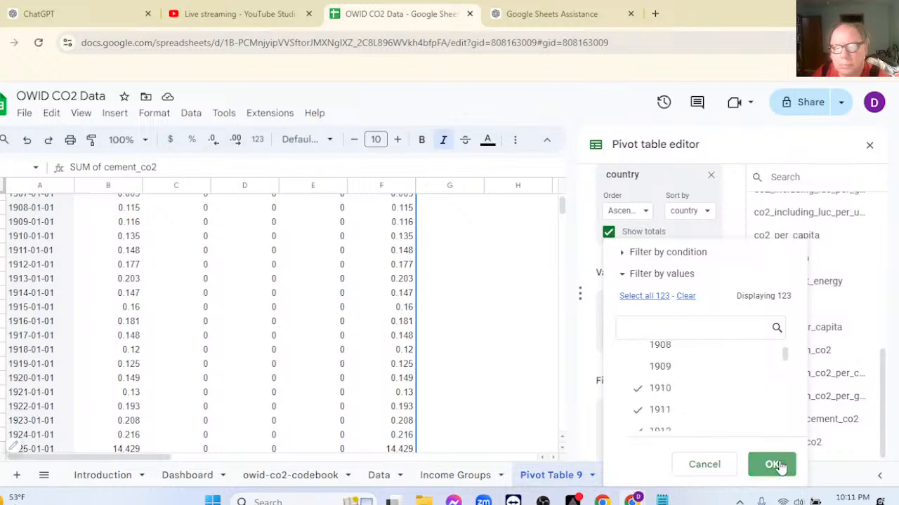
pyautogui.click(776, 465)
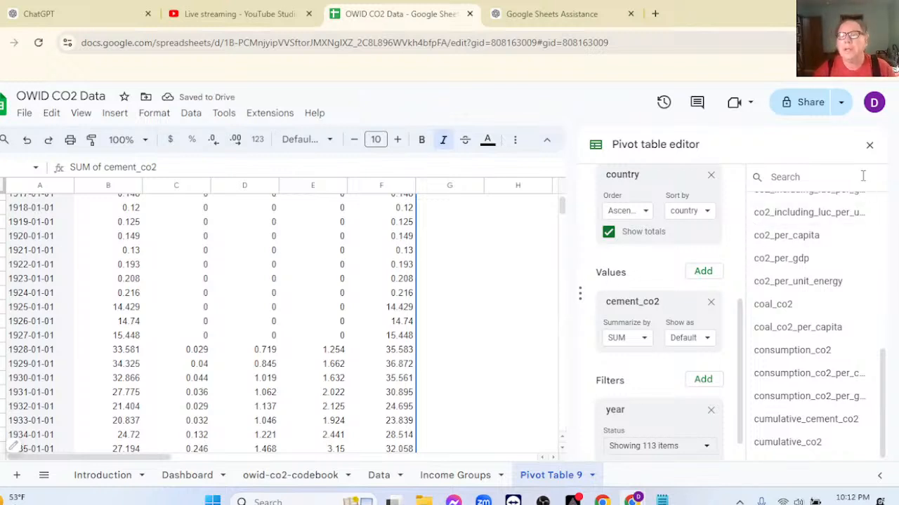
# Close the pivot table editor and insert a chart from pivot table columns A through E, leaving out Grand Total.
pyautogui.click(869, 145)
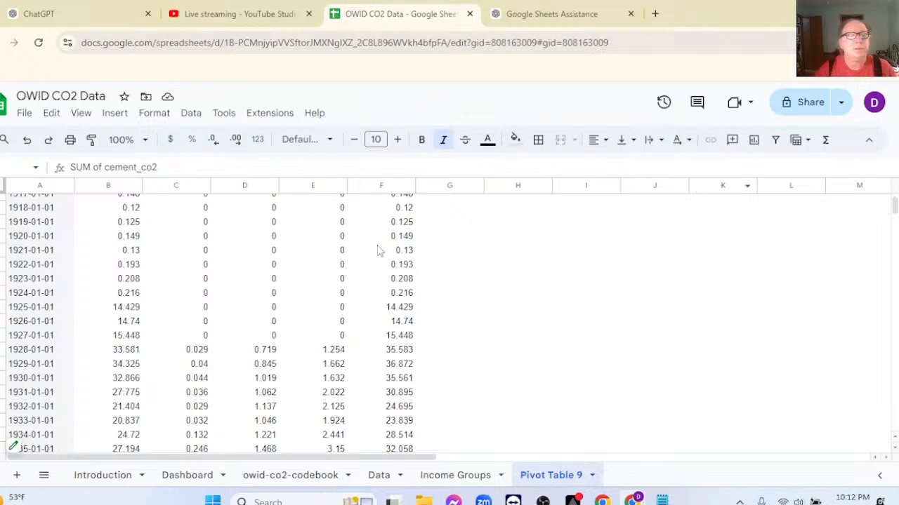
pyautogui.scroll(3, 338, 247)
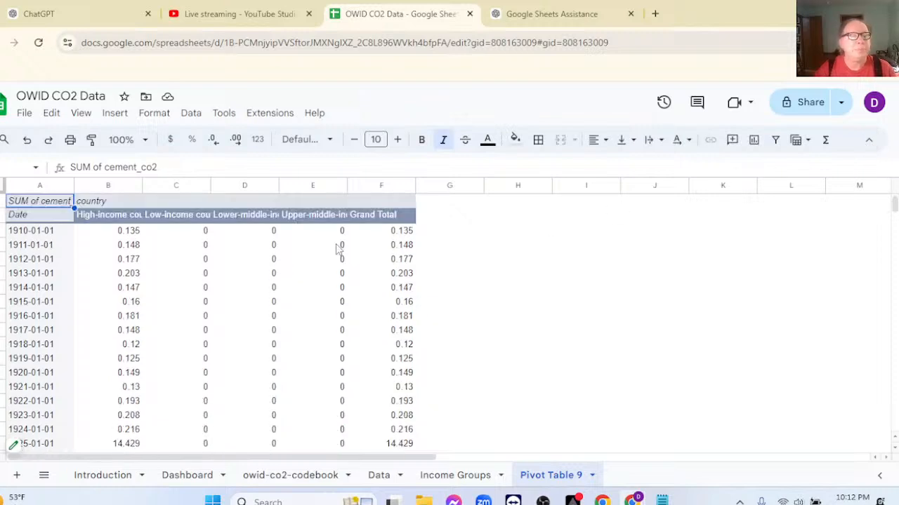
pyautogui.click(24, 217)
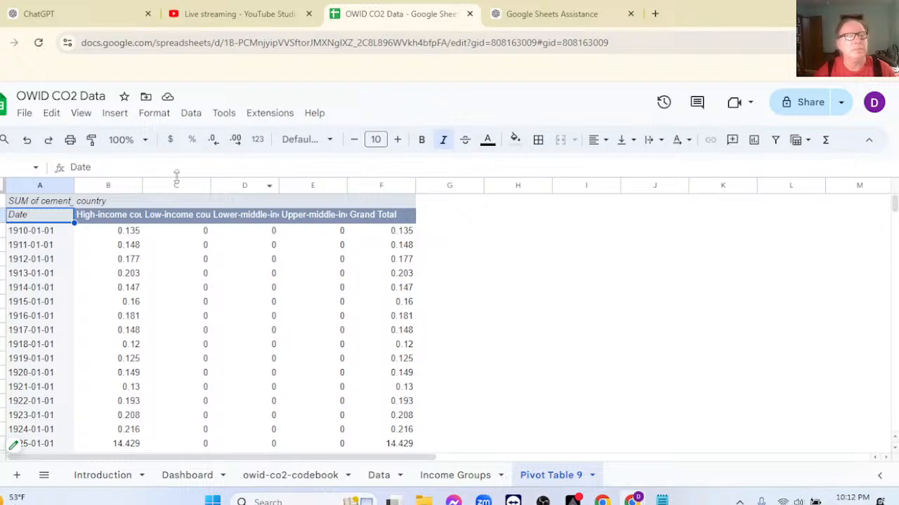
pyautogui.click(37, 186)
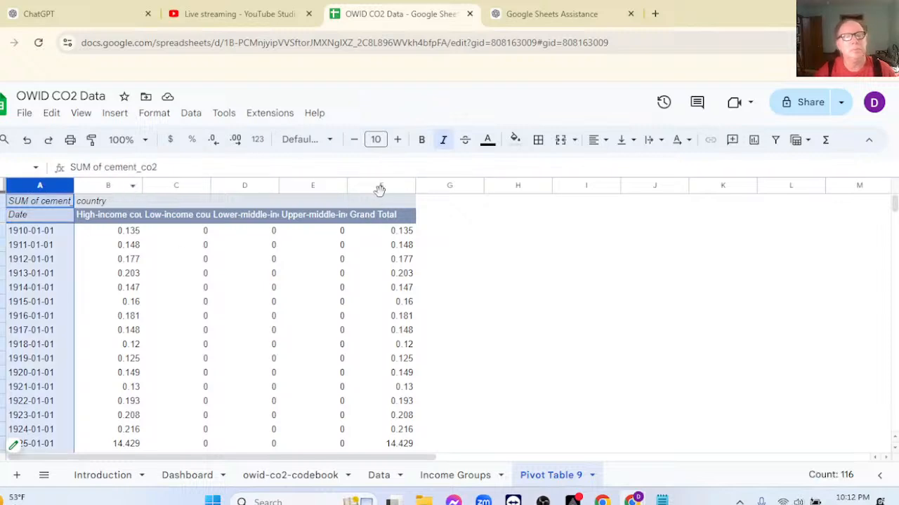
pyautogui.keyDown('shift'); pyautogui.click(296, 184); pyautogui.keyUp('shift')
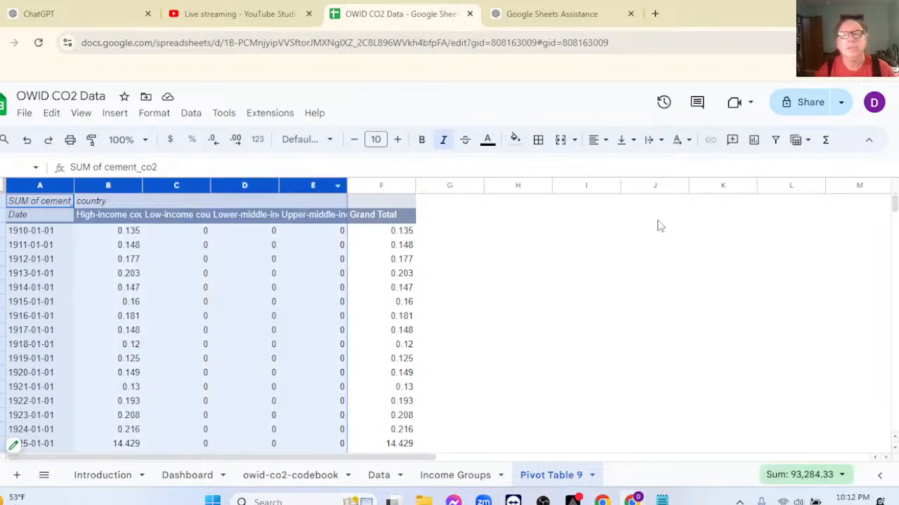
pyautogui.click(755, 141)
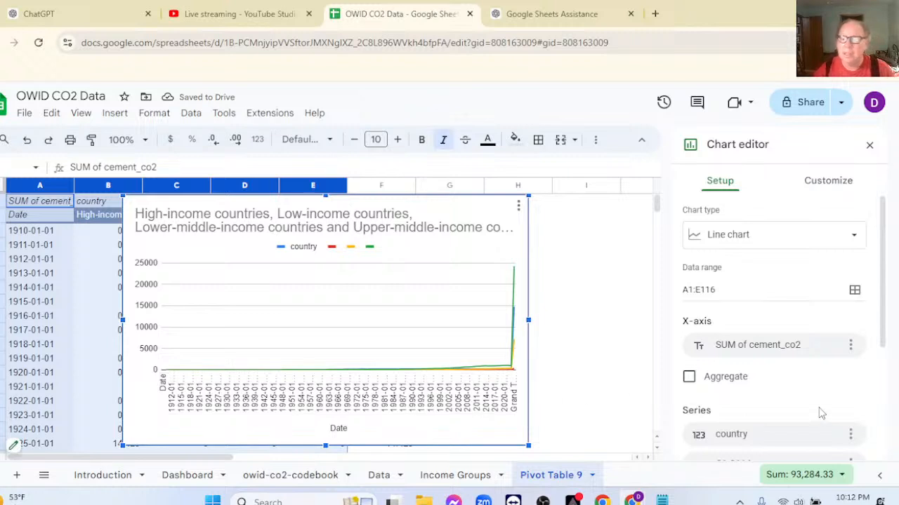
# Turn on Aggregate for the line chart's X-axis and switch the chart's rows and columns.
pyautogui.click(689, 377)
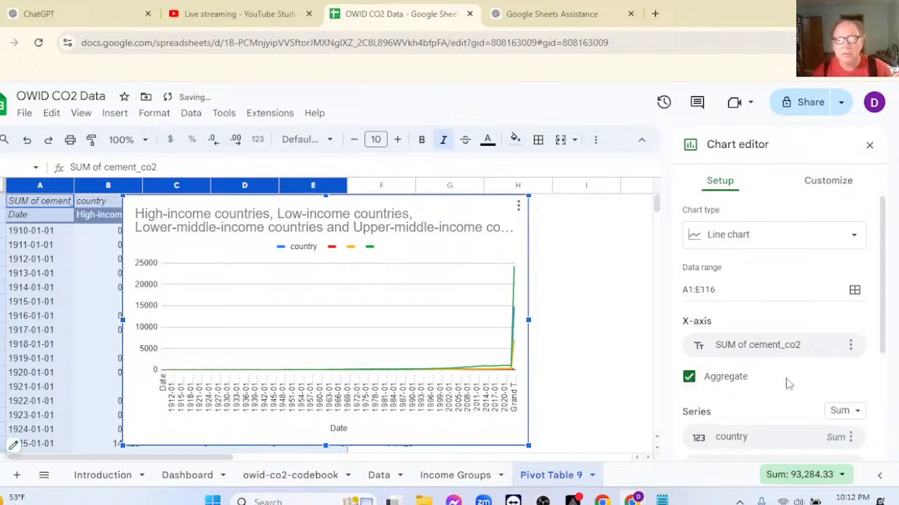
pyautogui.scroll(-3, 787, 383)
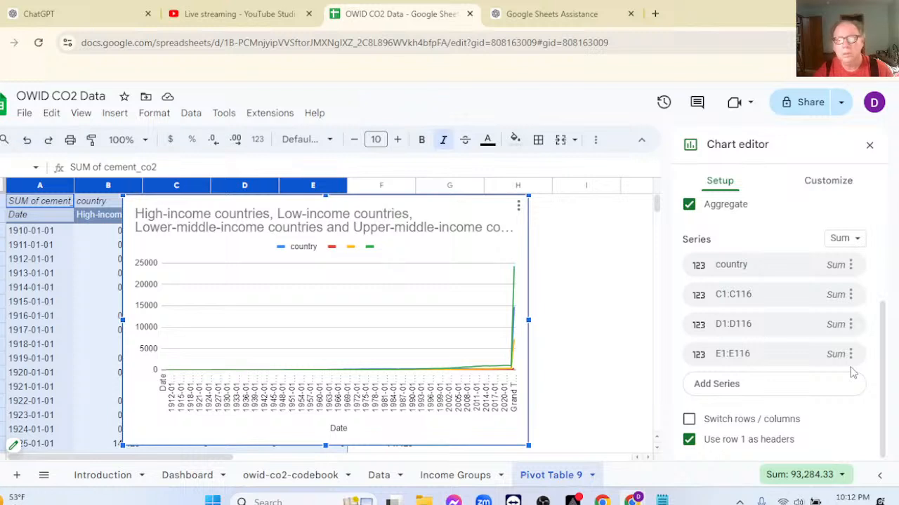
pyautogui.click(688, 420)
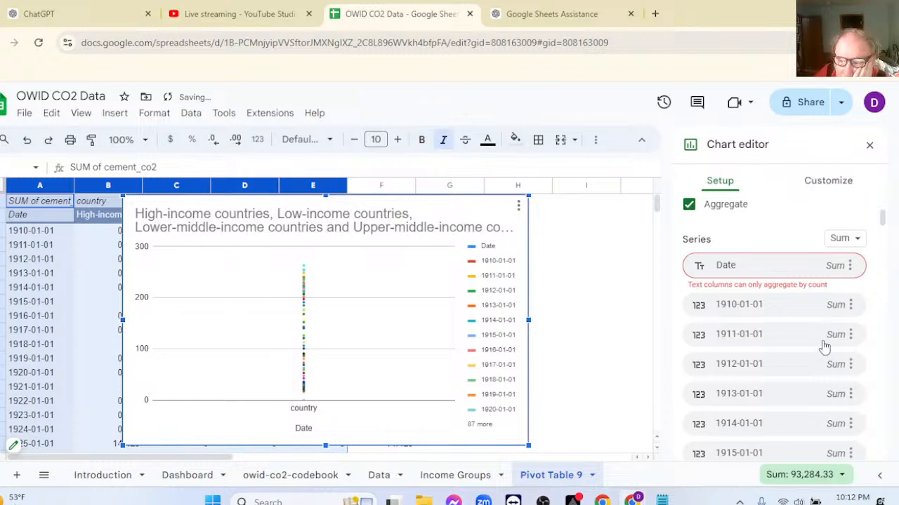
pyautogui.scroll(-1, 861, 302)
pyautogui.scroll(-20, 860, 302)
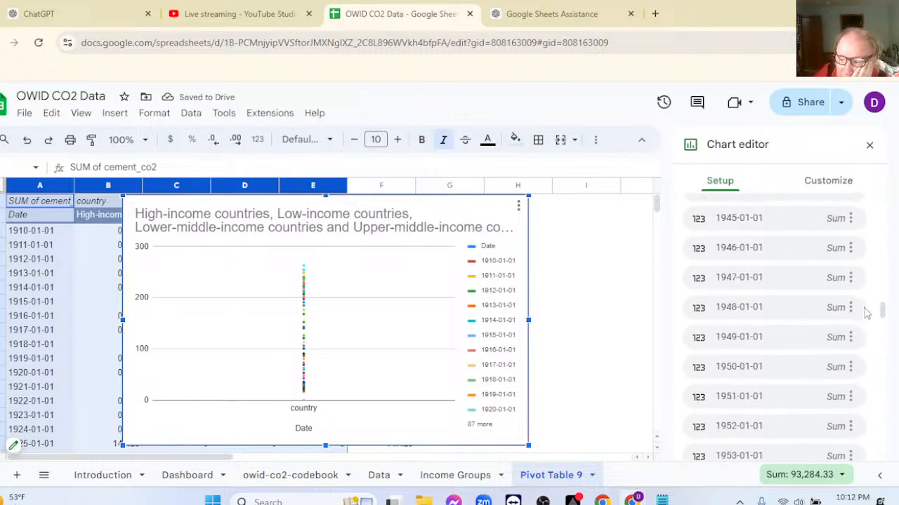
pyautogui.scroll(-5, 865, 318)
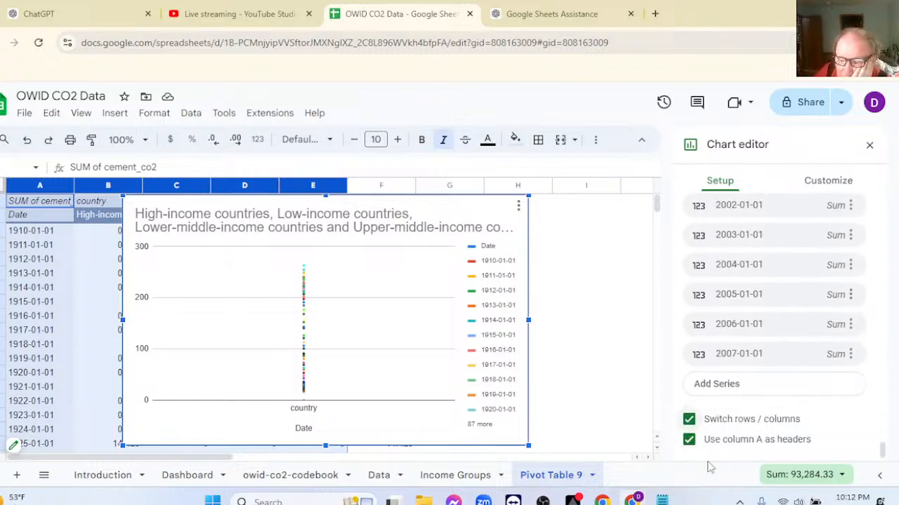
# Turn off the chart's switched rows and columns and remove SUM of cement_co2 from its X-axis.
pyautogui.click(689, 420)
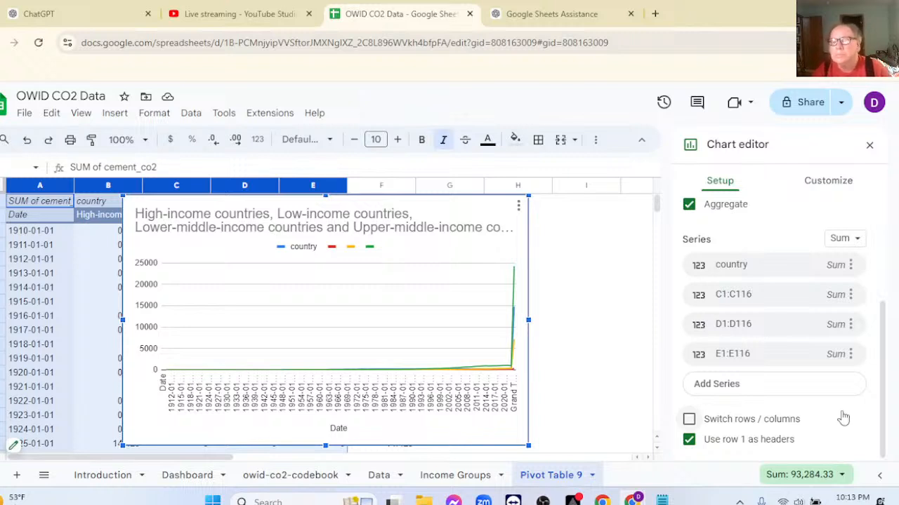
pyautogui.scroll(1, 843, 418)
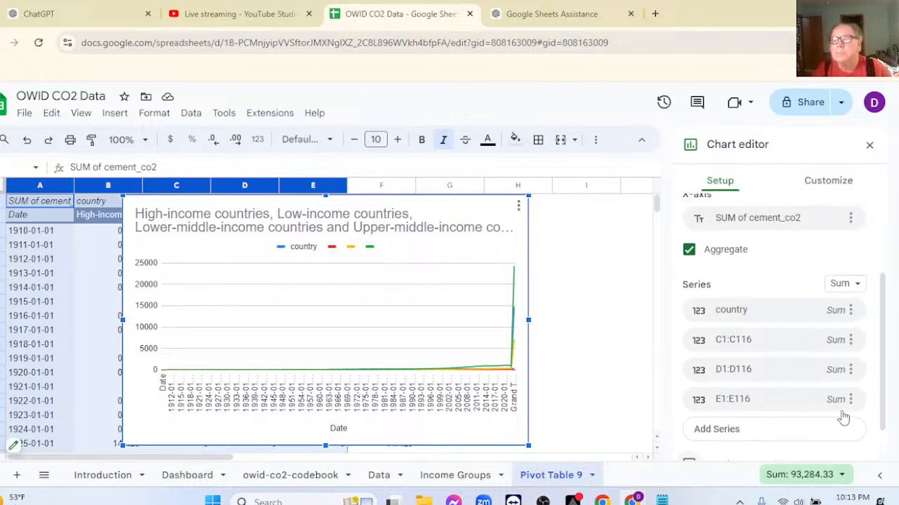
pyautogui.scroll(2, 843, 414)
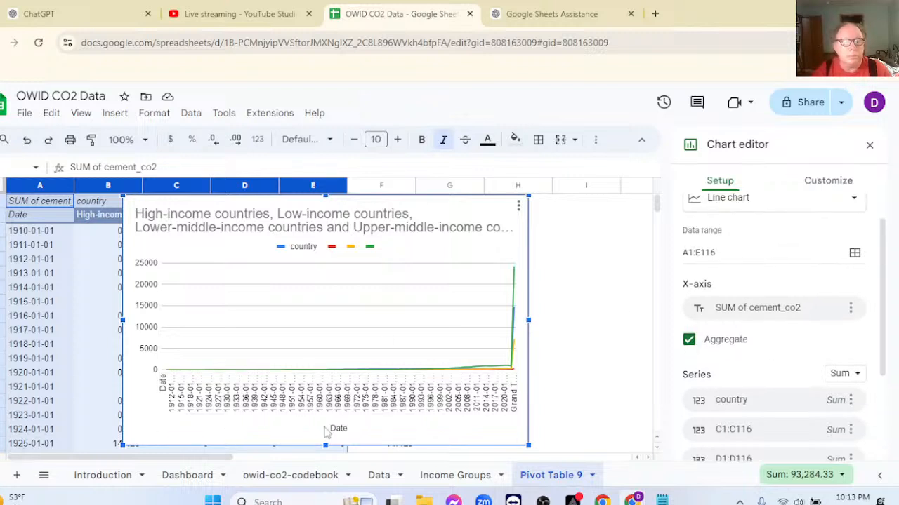
pyautogui.click(851, 313)
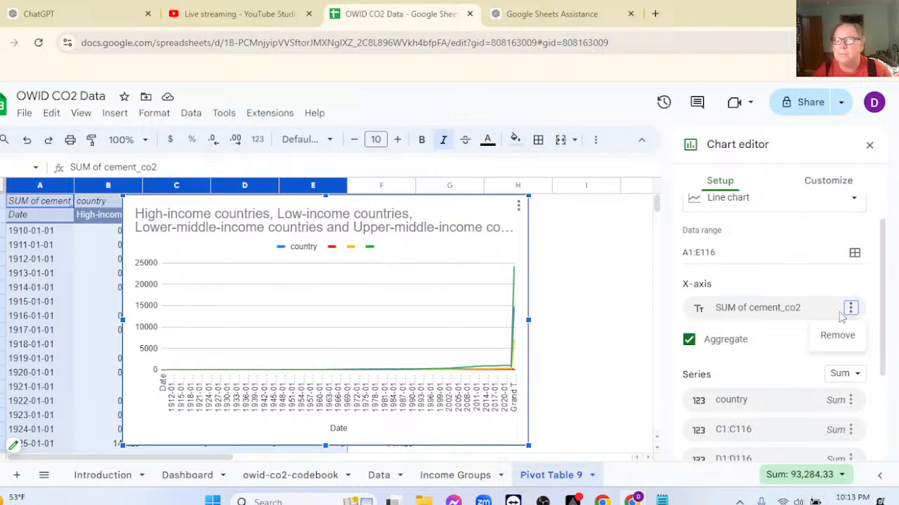
pyautogui.click(836, 336)
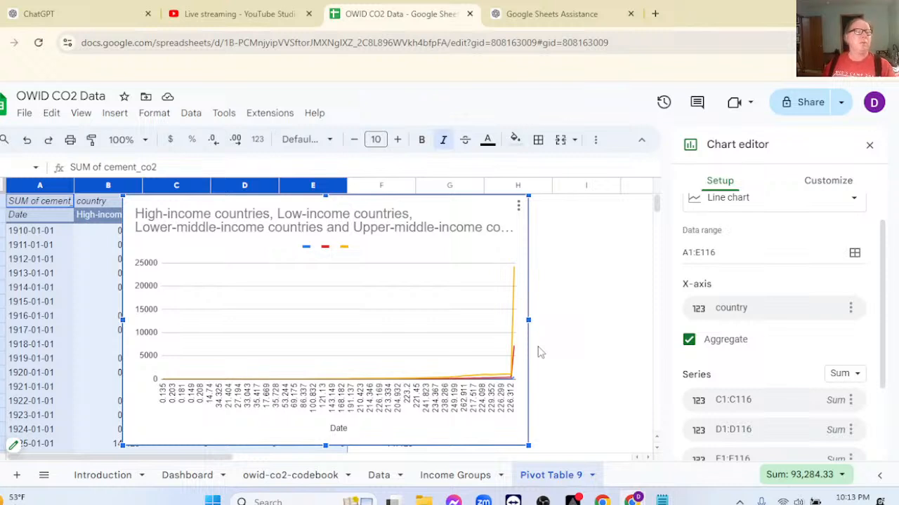
# Close the chart editor and delete the line chart from the pivot table sheet.
pyautogui.click(869, 145)
pyautogui.click(387, 258)
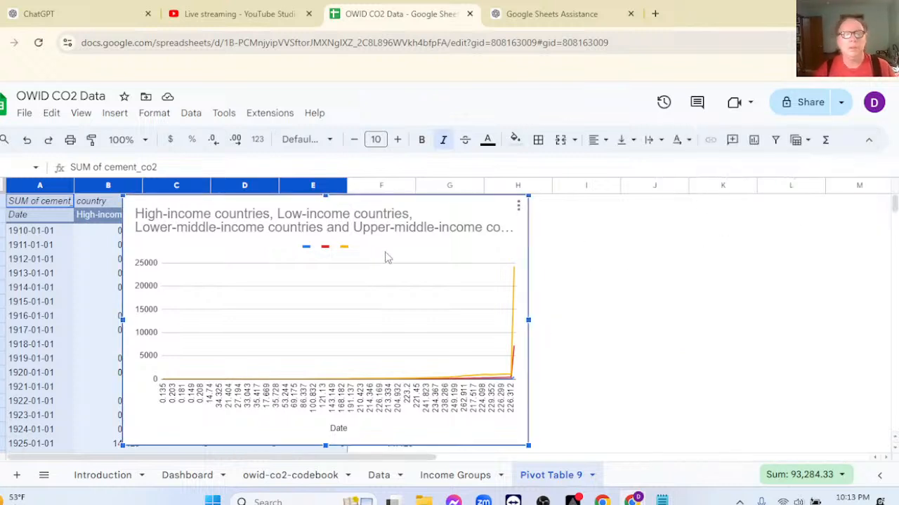
pyautogui.press('Delete')
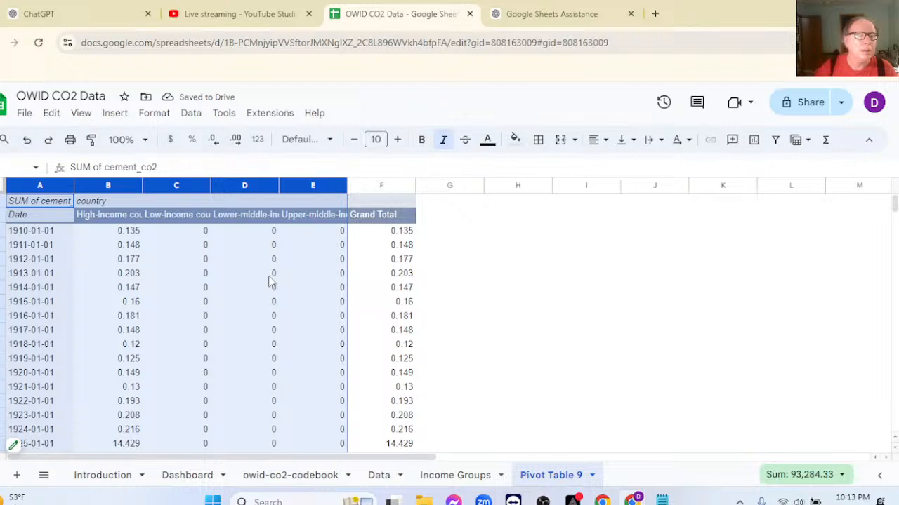
# Show the details behind the 1915 lower-middle-income value and delete the resulting detail sheet.
pyautogui.scroll(-3, 272, 282)
pyautogui.scroll(2, 272, 282)
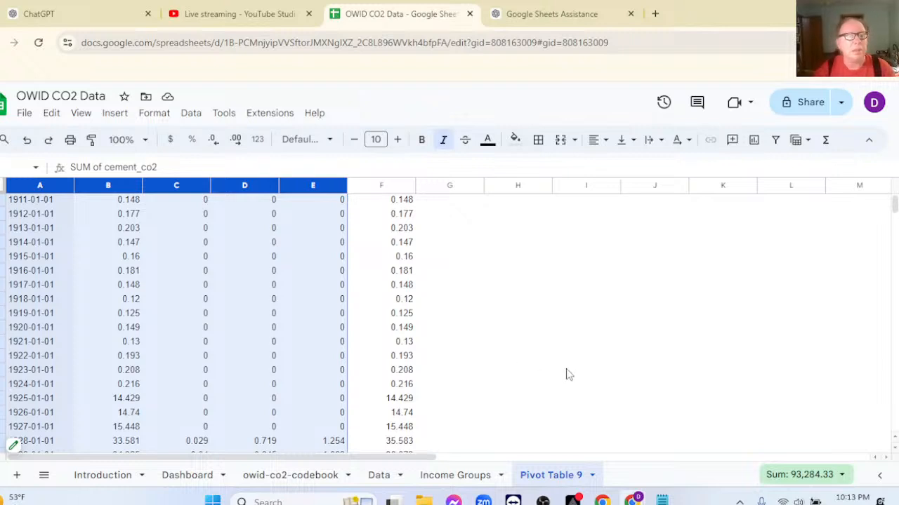
pyautogui.doubleClick(235, 258)
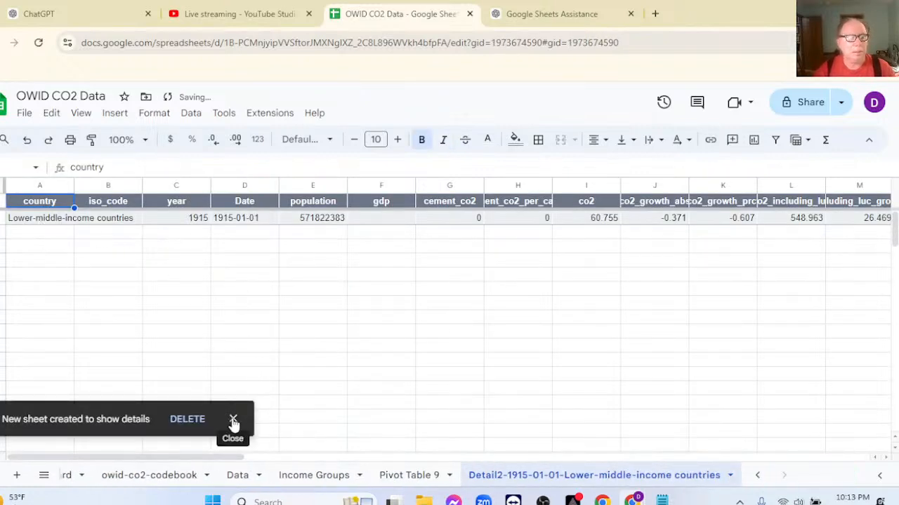
pyautogui.click(197, 423)
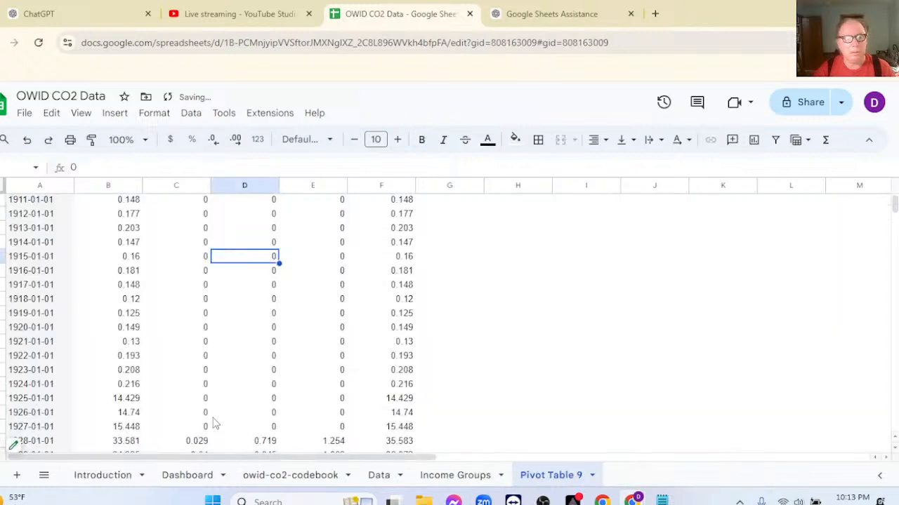
pyautogui.scroll(2, 319, 260)
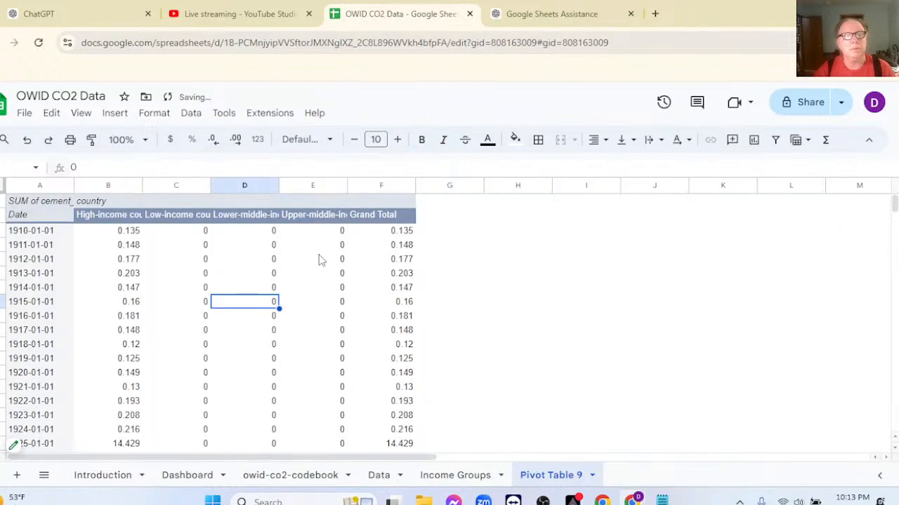
pyautogui.click(40, 234)
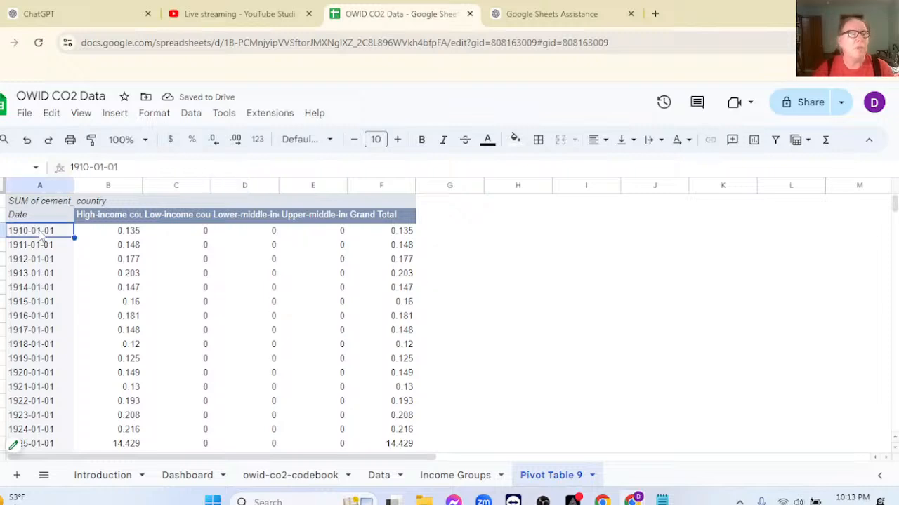
pyautogui.click(114, 113)
pyautogui.click(144, 288)
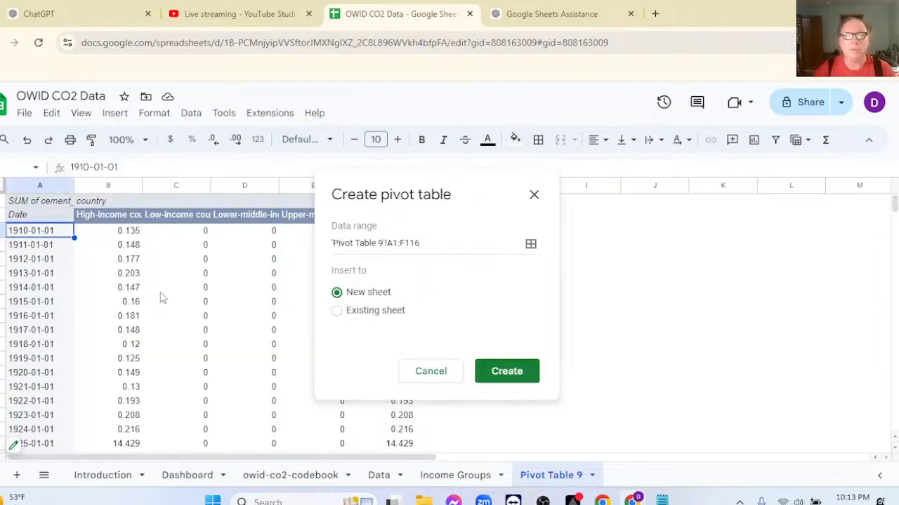
pyautogui.click(421, 372)
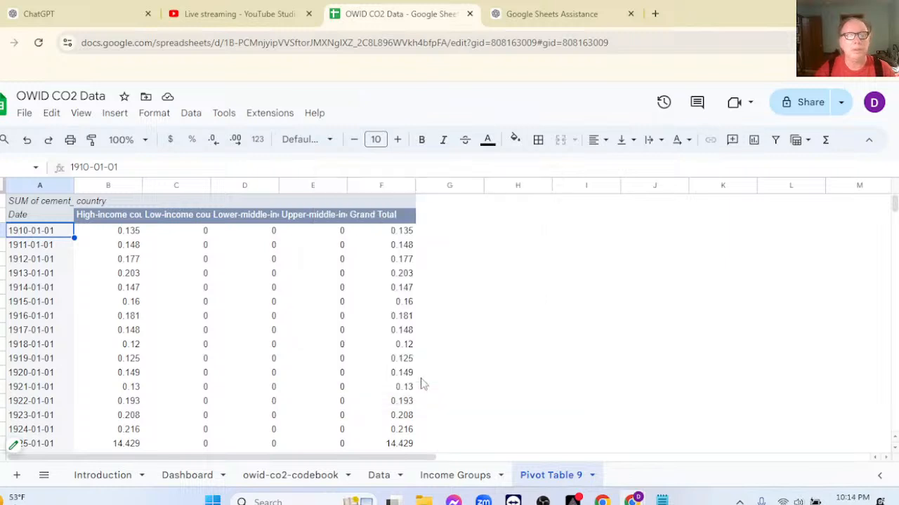
pyautogui.rightClick(61, 235)
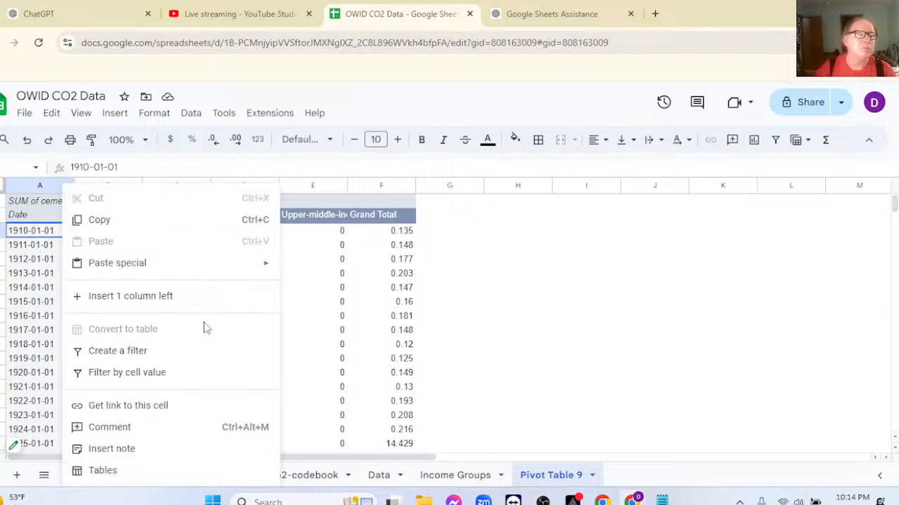
pyautogui.scroll(-1, 302, 346)
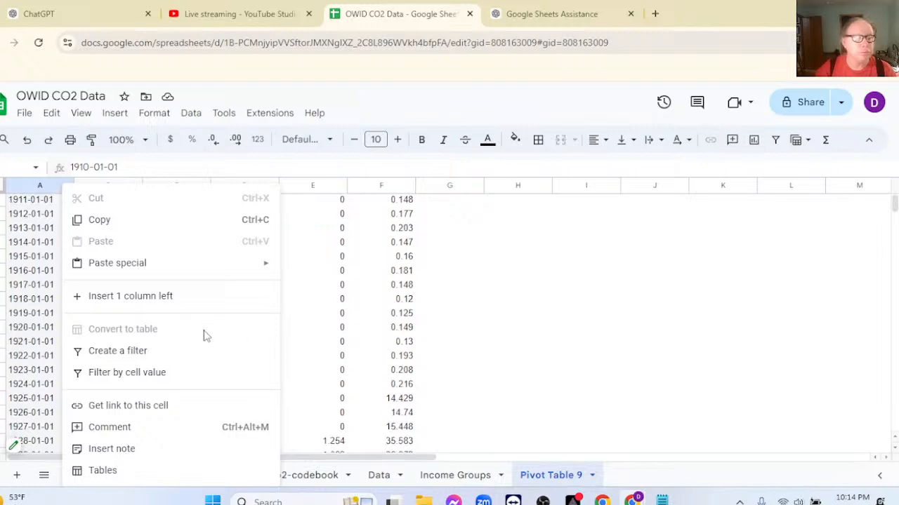
pyautogui.click(516, 273)
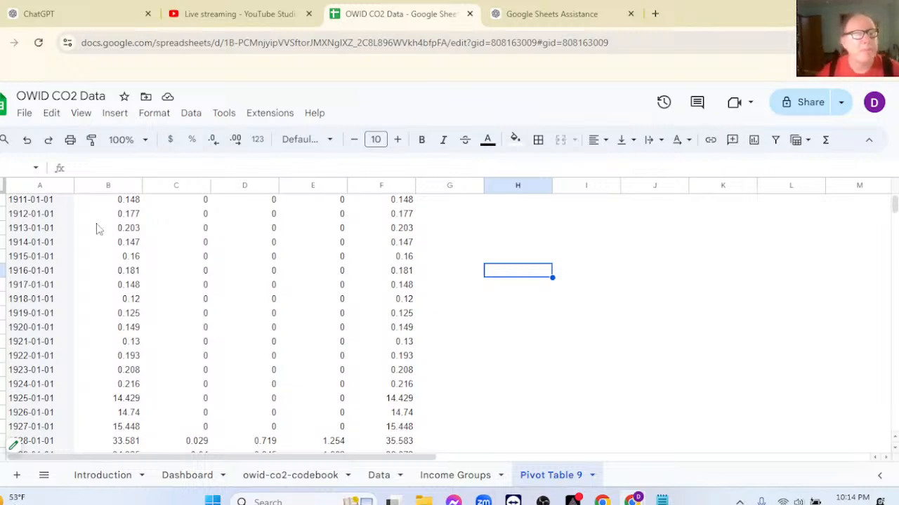
pyautogui.scroll(1, 119, 231)
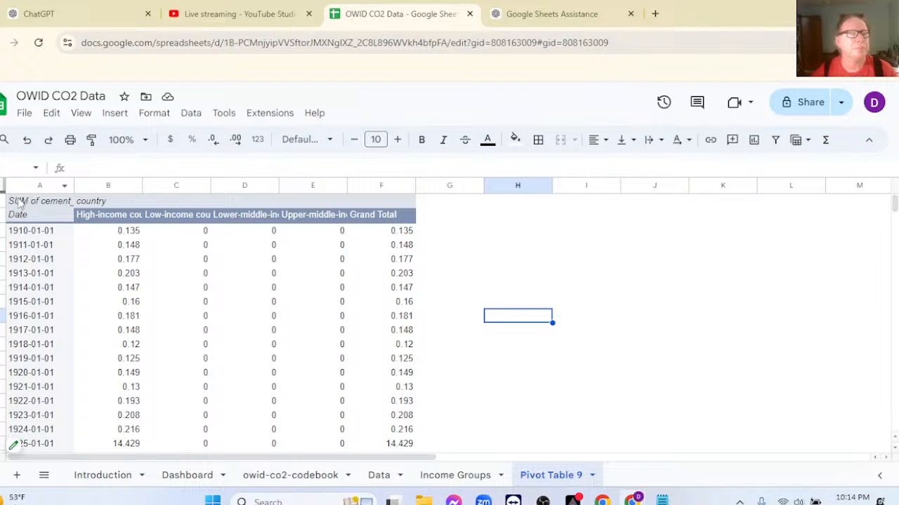
# Insert a chart from pivot table columns A through F, including Grand Total.
pyautogui.click(36, 186)
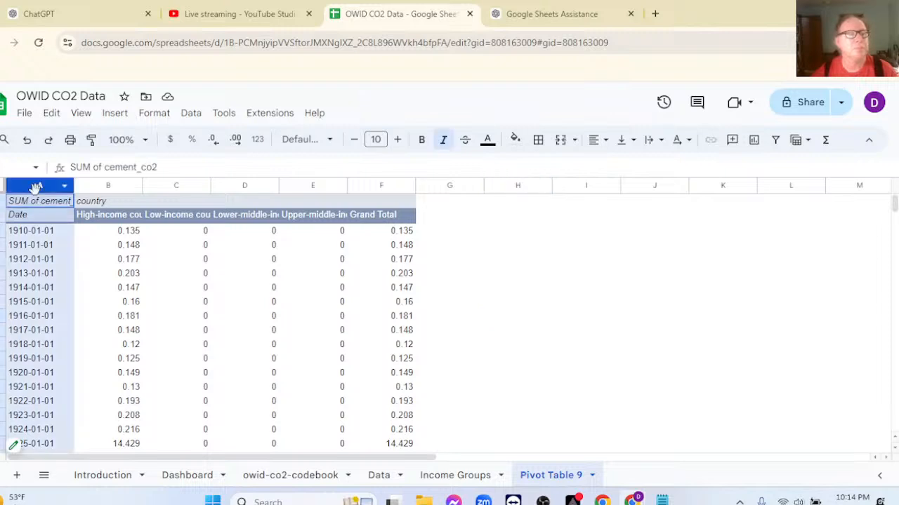
pyautogui.keyDown('ctrl'); pyautogui.click(368, 188); pyautogui.keyUp('ctrl')
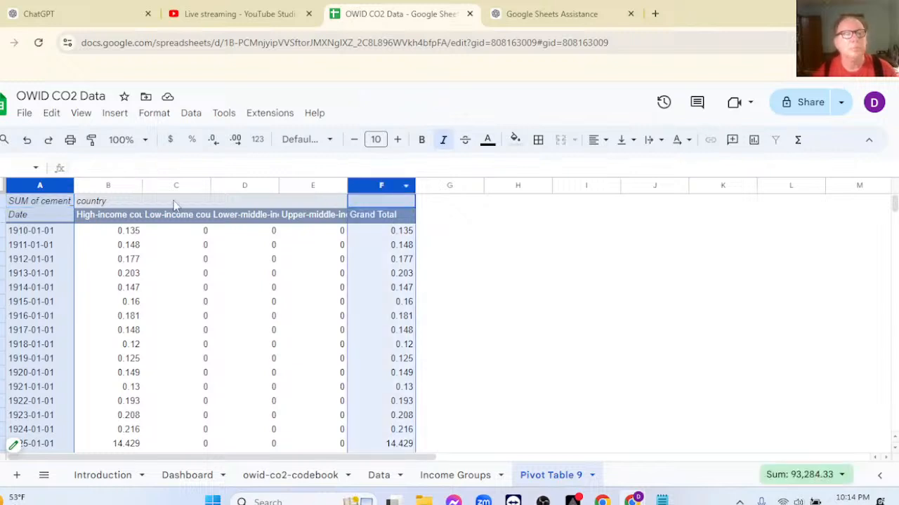
pyautogui.click(37, 184)
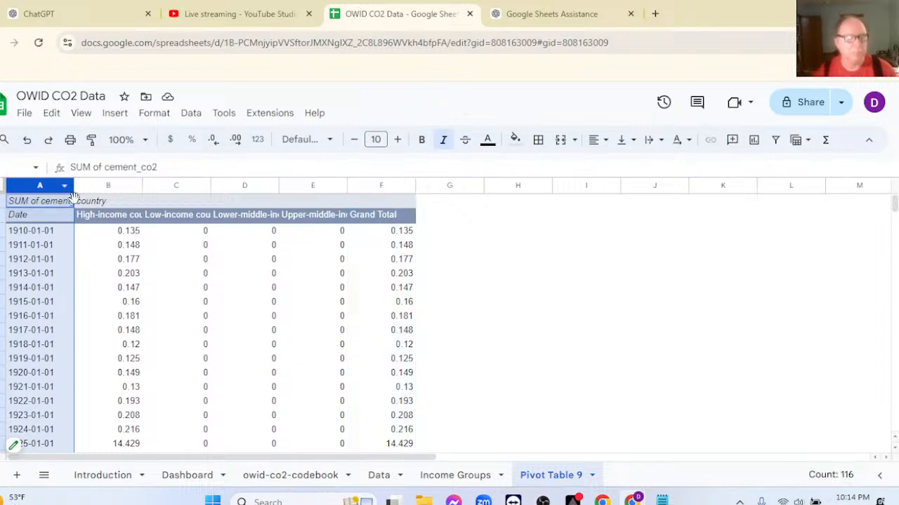
pyautogui.keyDown('shift'); pyautogui.click(365, 188); pyautogui.keyUp('shift')
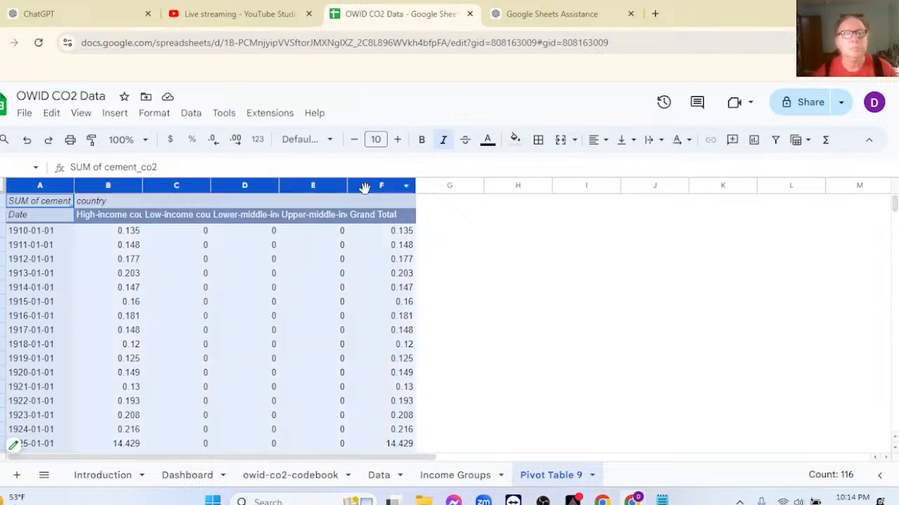
pyautogui.click(754, 143)
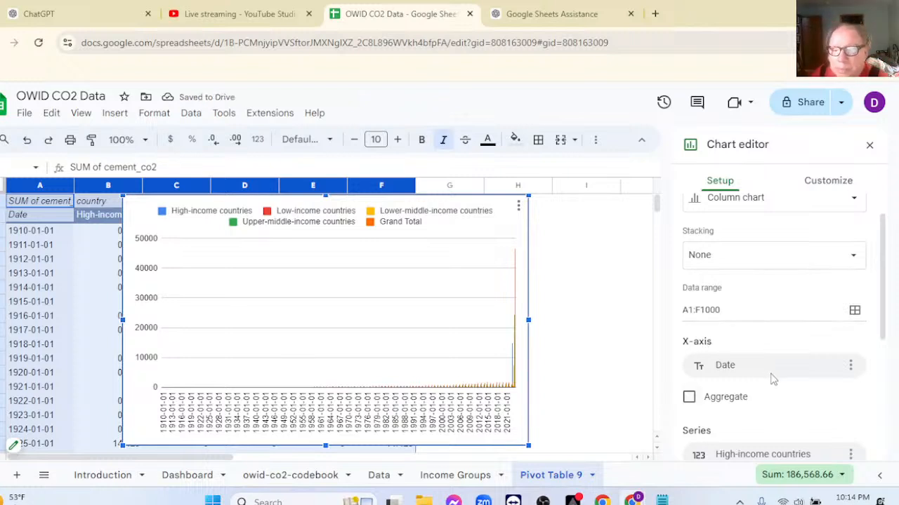
# Turn on Aggregate for the column chart's X-axis and use row 1 as headers.
pyautogui.scroll(-1, 777, 380)
pyautogui.click(689, 352)
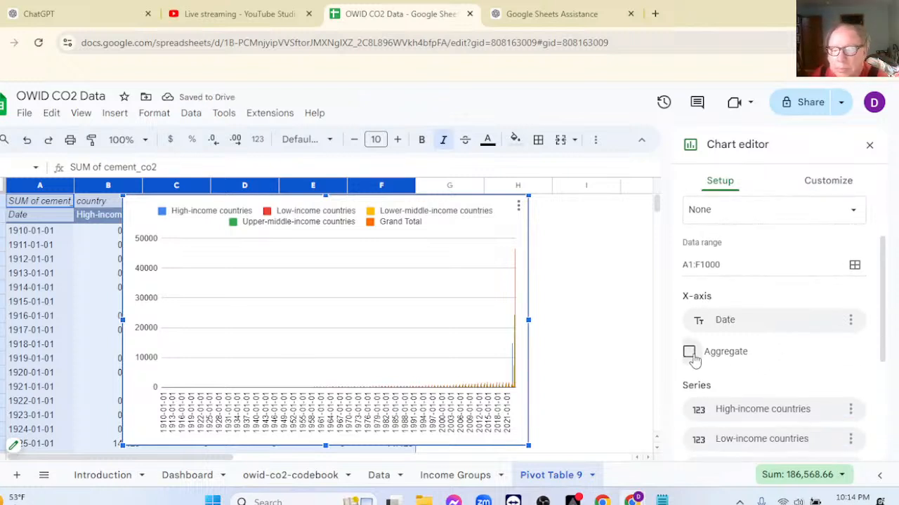
pyautogui.scroll(-4, 765, 372)
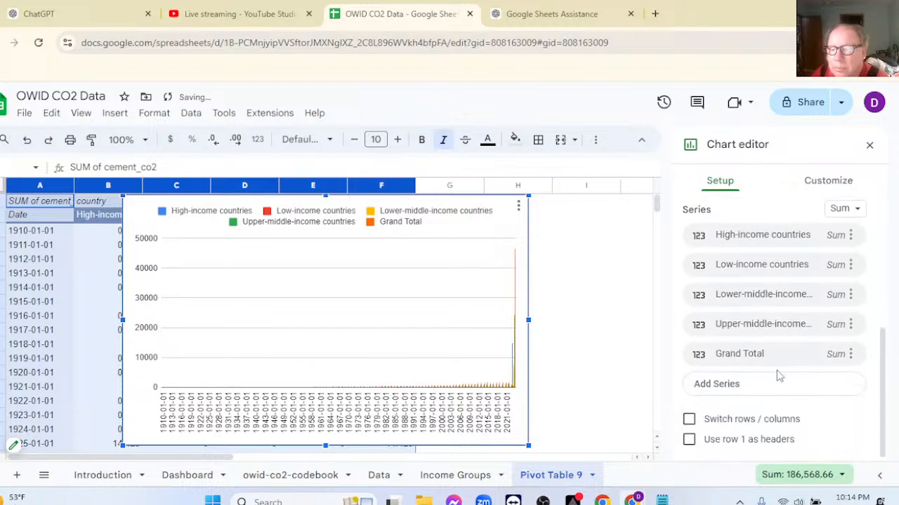
pyautogui.click(689, 440)
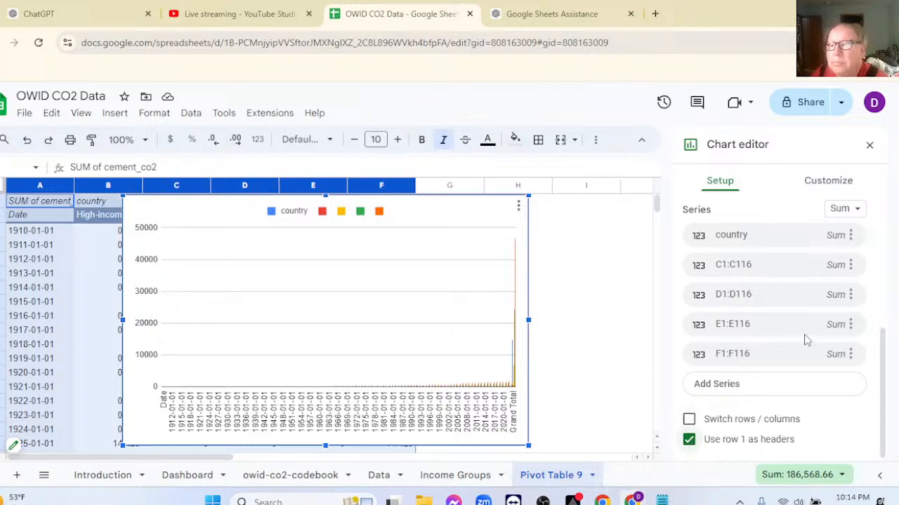
# Change the chart type to Line chart and turn off Aggregate for its X-axis.
pyautogui.scroll(5, 802, 344)
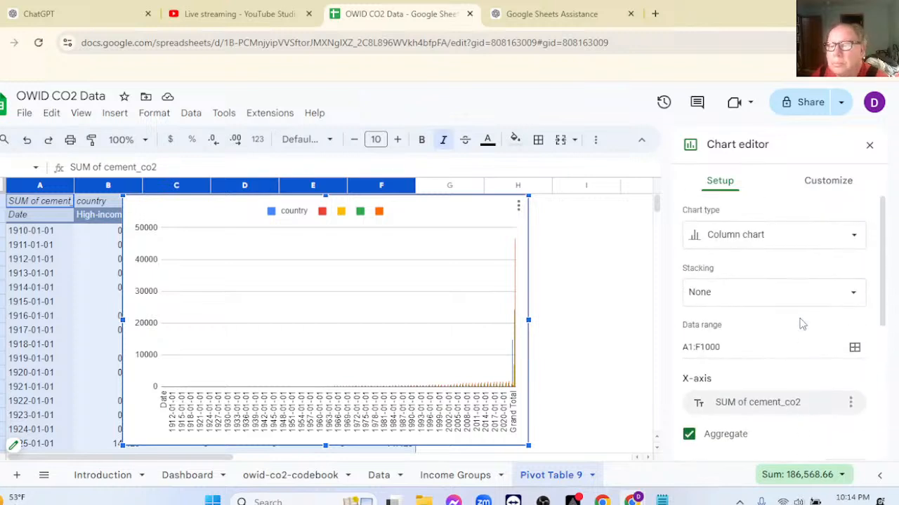
pyautogui.click(773, 236)
pyautogui.click(720, 302)
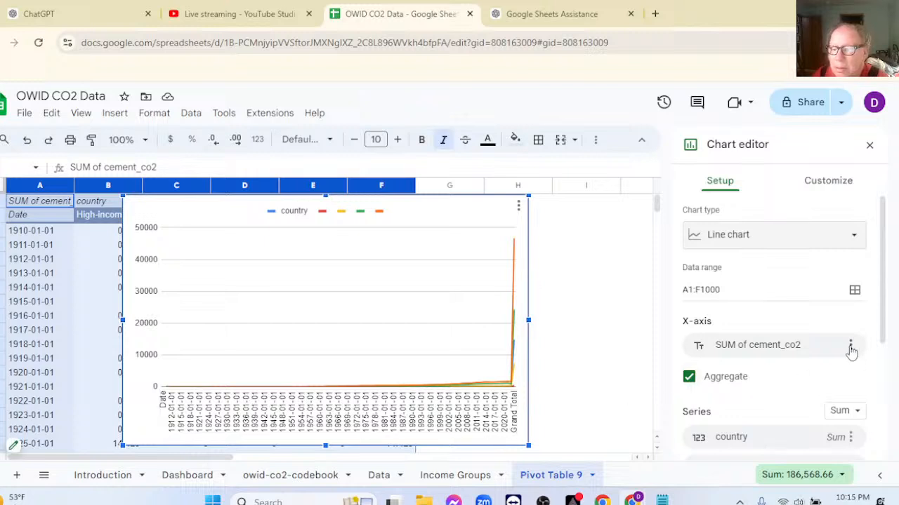
pyautogui.click(688, 377)
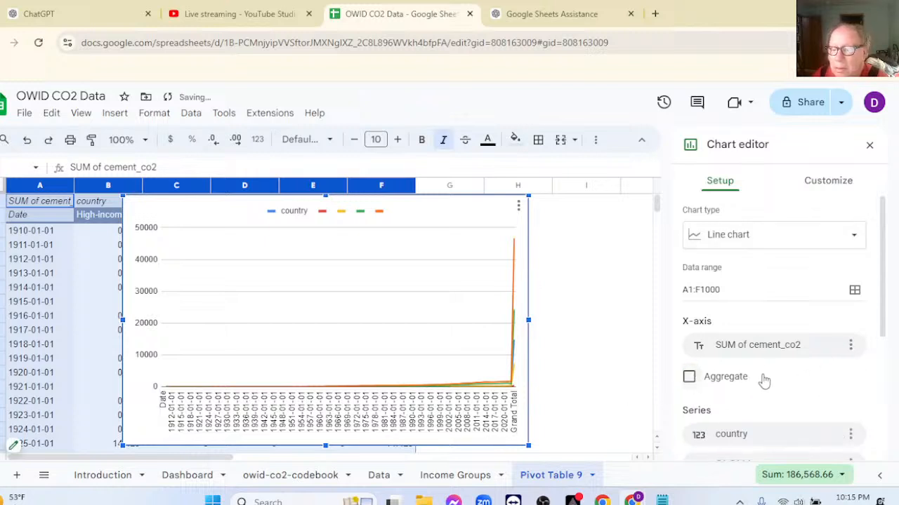
# Add SUM of cement_co2 labels to the line chart's X-axis and remove them again.
pyautogui.click(851, 346)
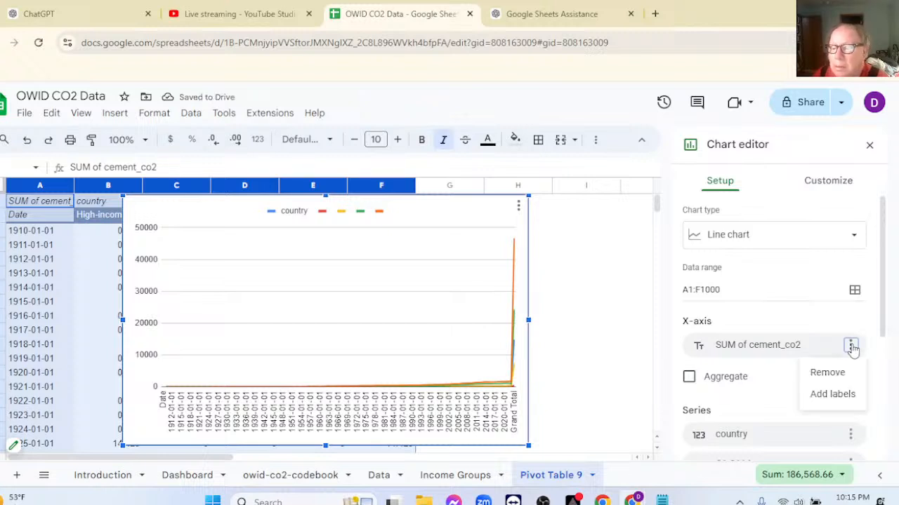
pyautogui.click(823, 396)
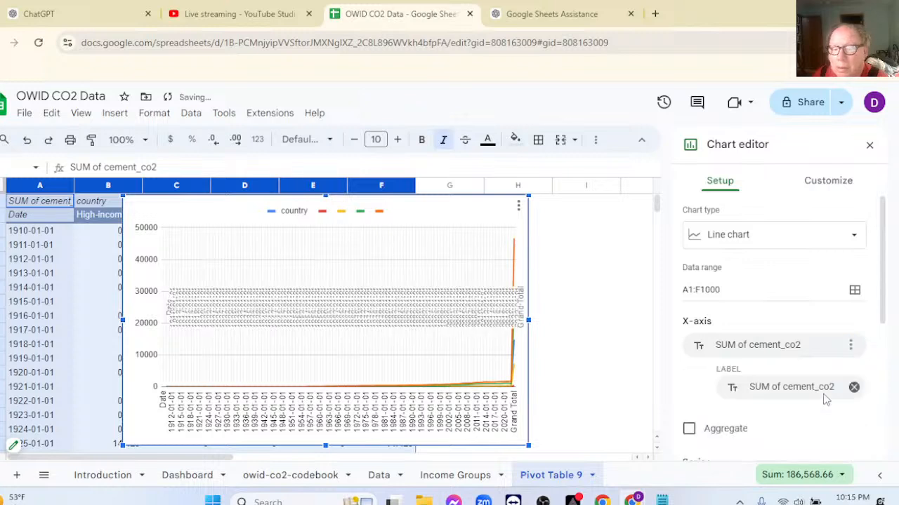
pyautogui.click(852, 388)
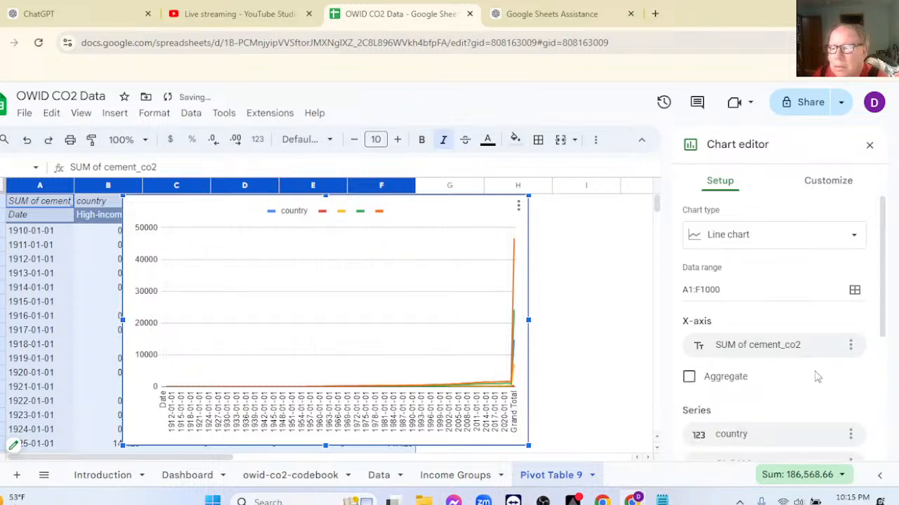
# Replace the line chart's X-axis field with C1:C116 and select the chart's plot area.
pyautogui.click(734, 350)
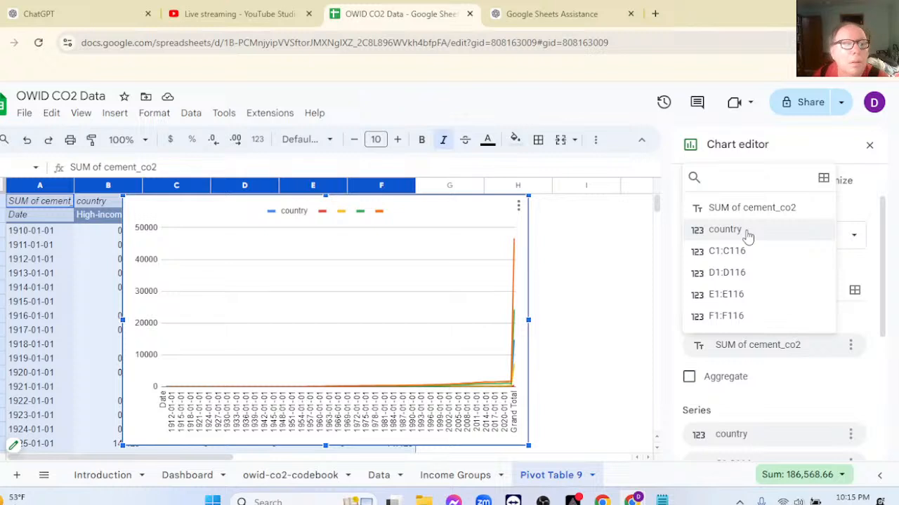
pyautogui.click(736, 253)
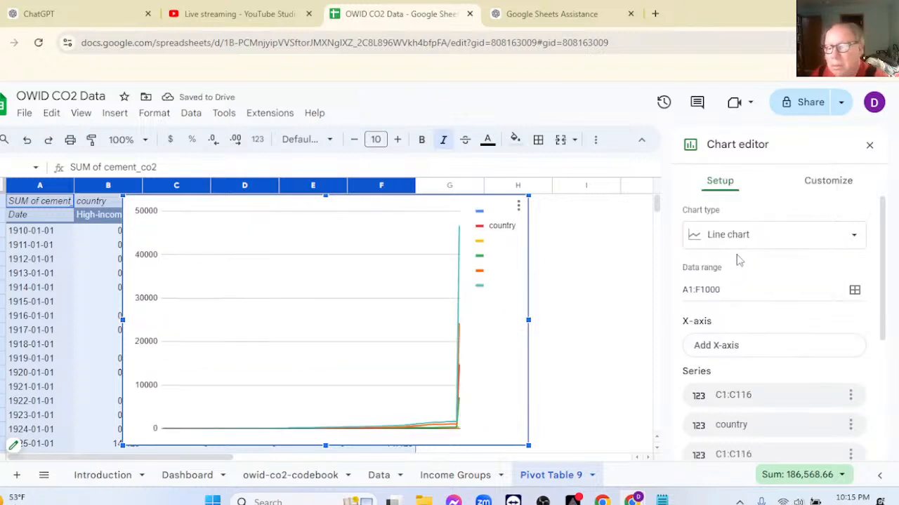
pyautogui.click(347, 360)
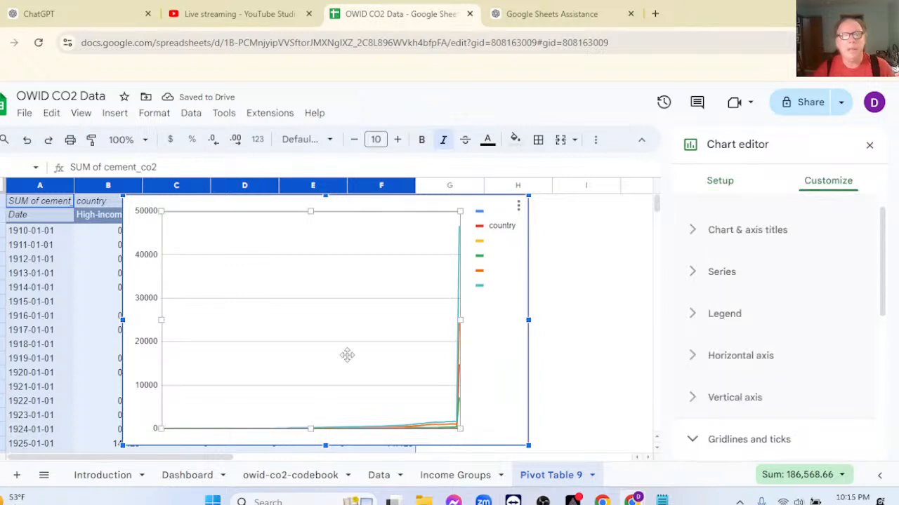
# Delete the line chart and the whole Pivot Table 9 sheet.
pyautogui.click(481, 372)
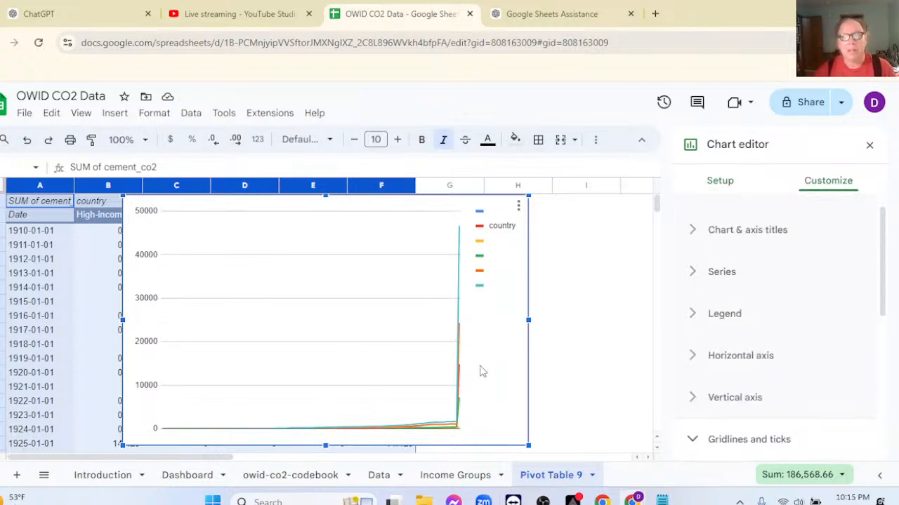
pyautogui.press('Delete')
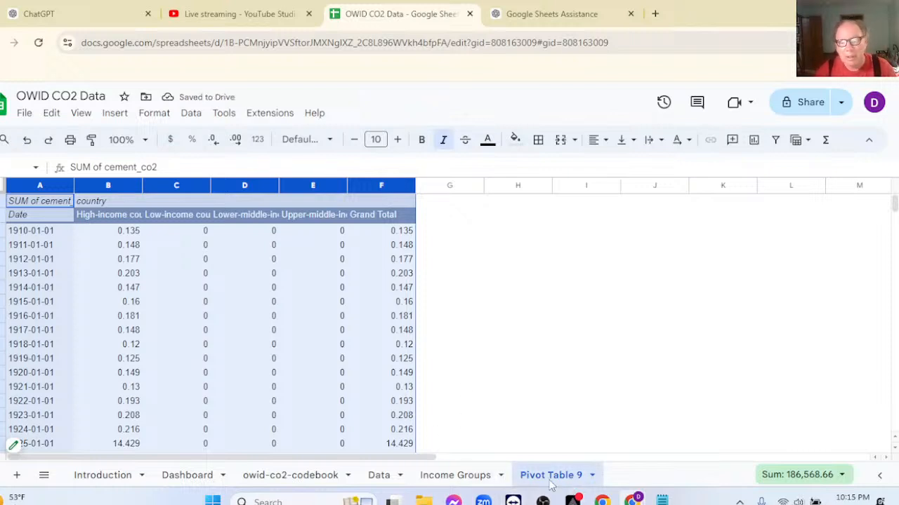
pyautogui.click(592, 475)
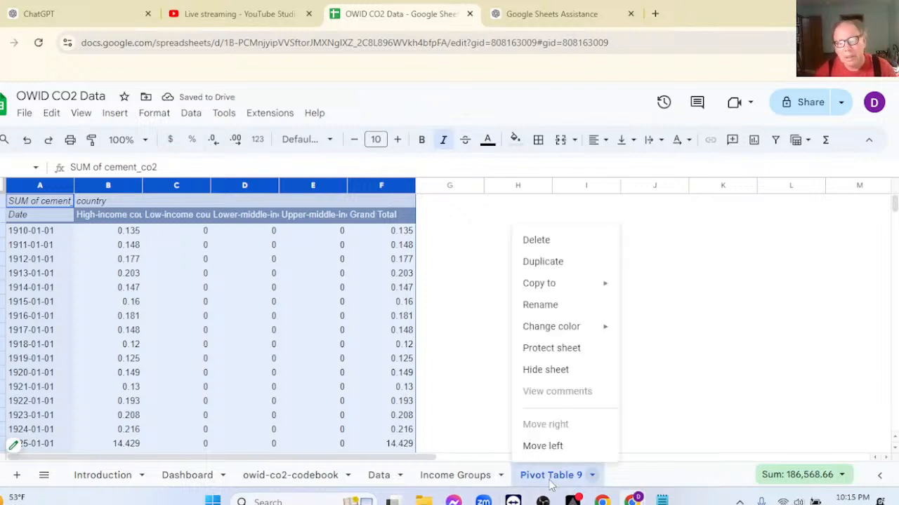
pyautogui.click(538, 245)
pyautogui.click(577, 315)
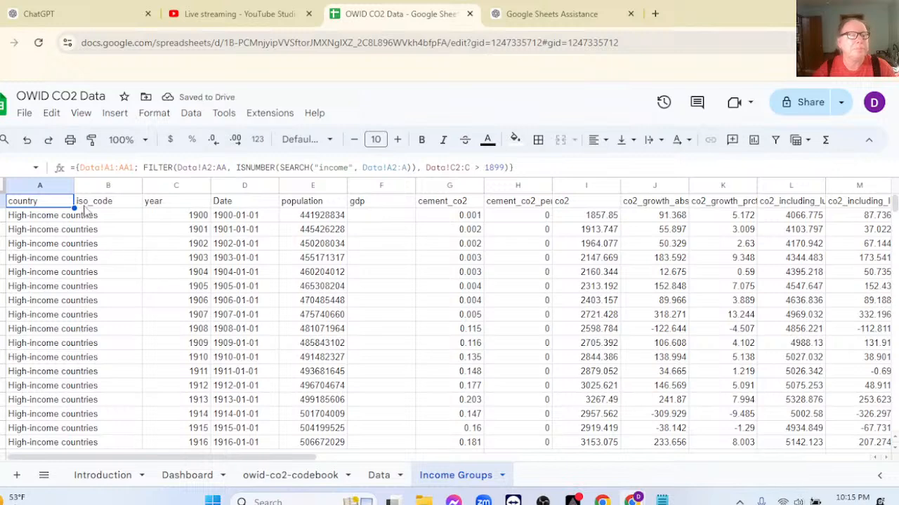
# Create a pivot table on a new sheet from the range 'Income Groups'!A1:AA493.
pyautogui.click(115, 113)
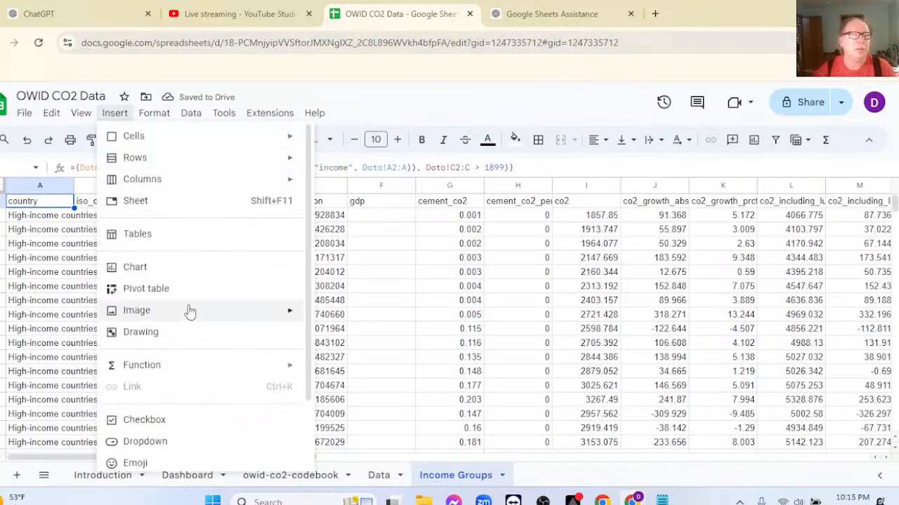
pyautogui.click(146, 288)
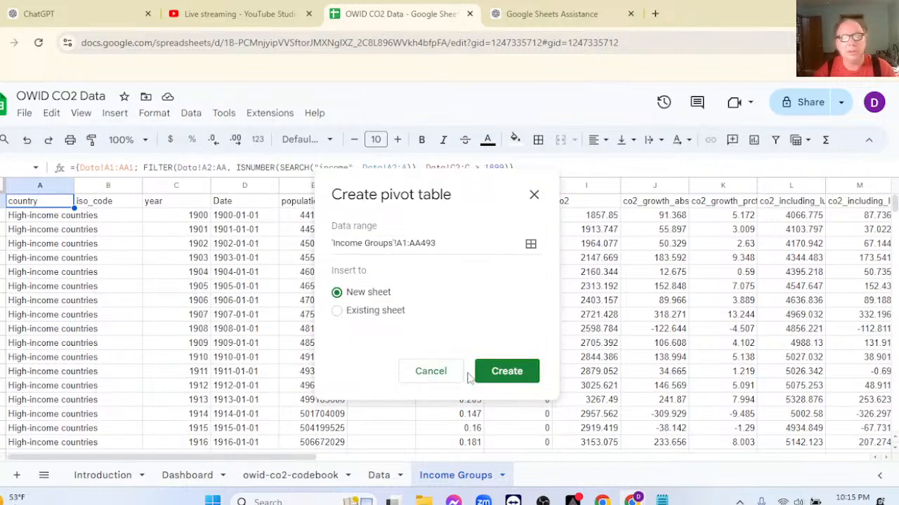
pyautogui.click(506, 376)
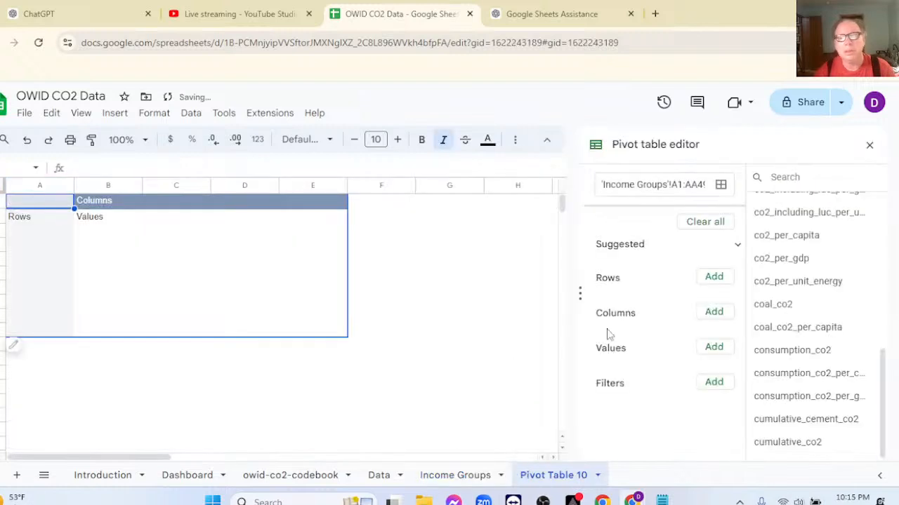
# Set up the pivot table with year as rows, country as columns and the SUM of cement_co2 as values.
pyautogui.click(715, 280)
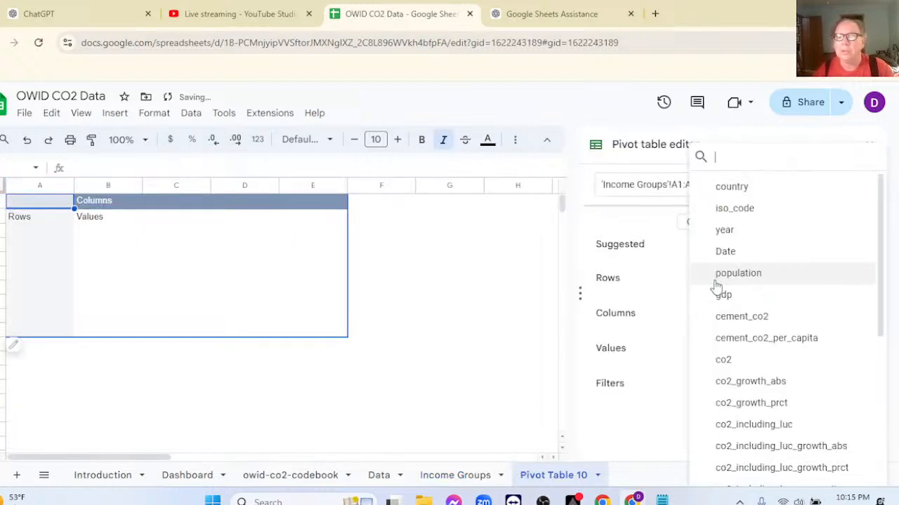
pyautogui.click(723, 231)
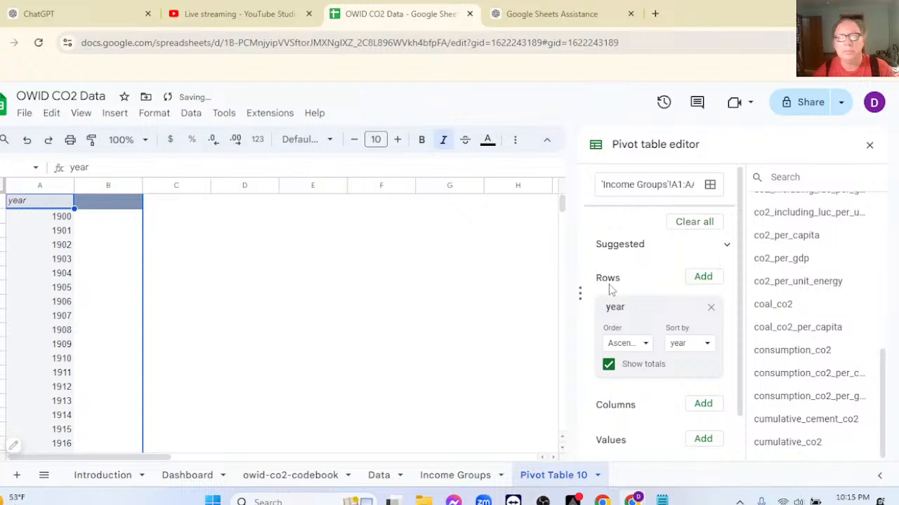
pyautogui.click(703, 405)
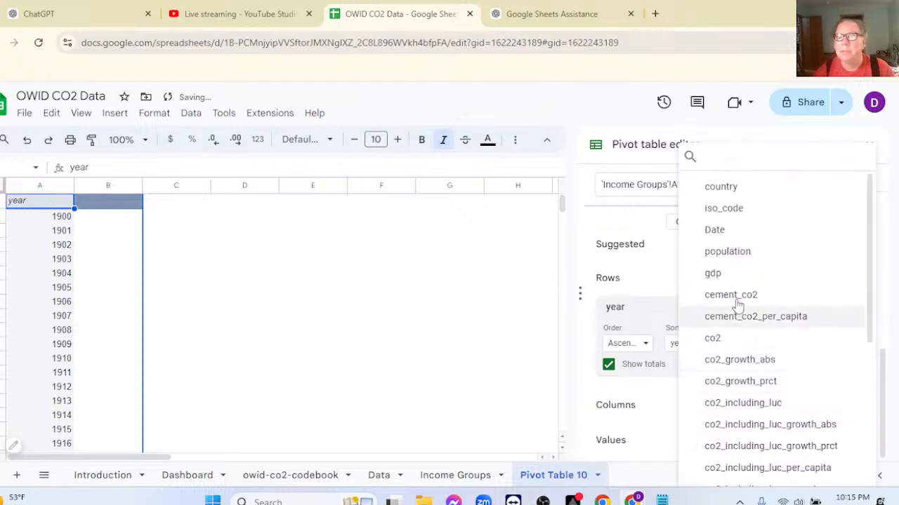
pyautogui.click(719, 188)
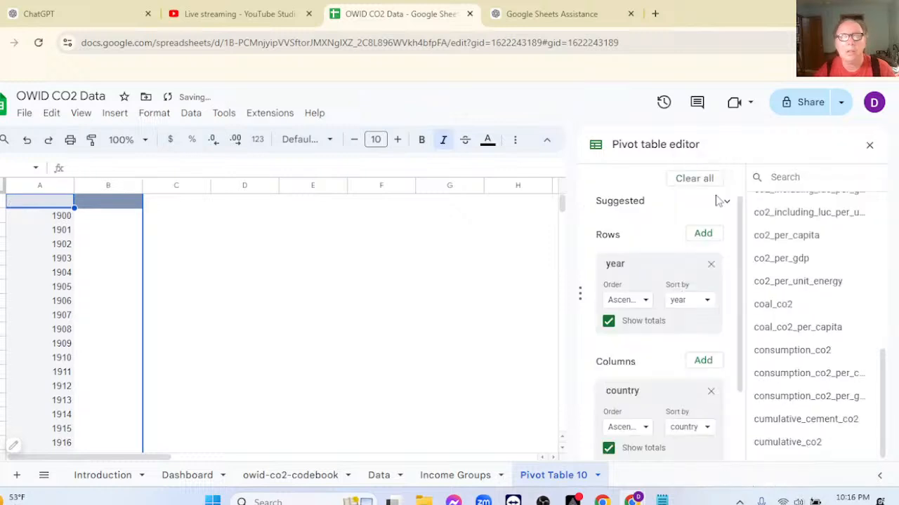
pyautogui.scroll(-2, 646, 306)
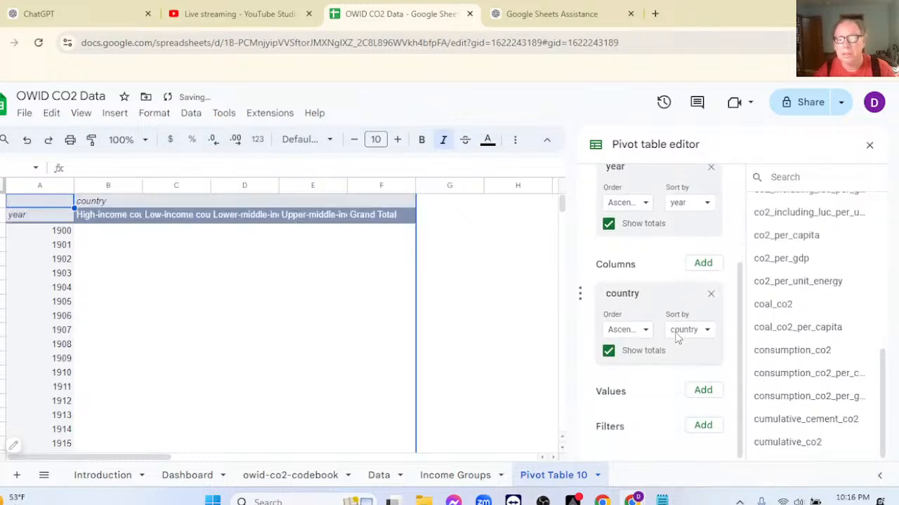
pyautogui.click(703, 391)
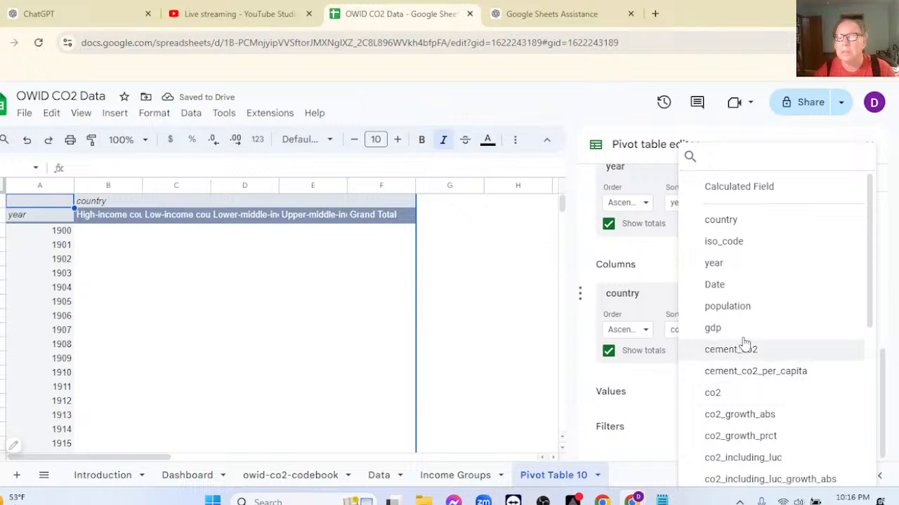
pyautogui.click(728, 358)
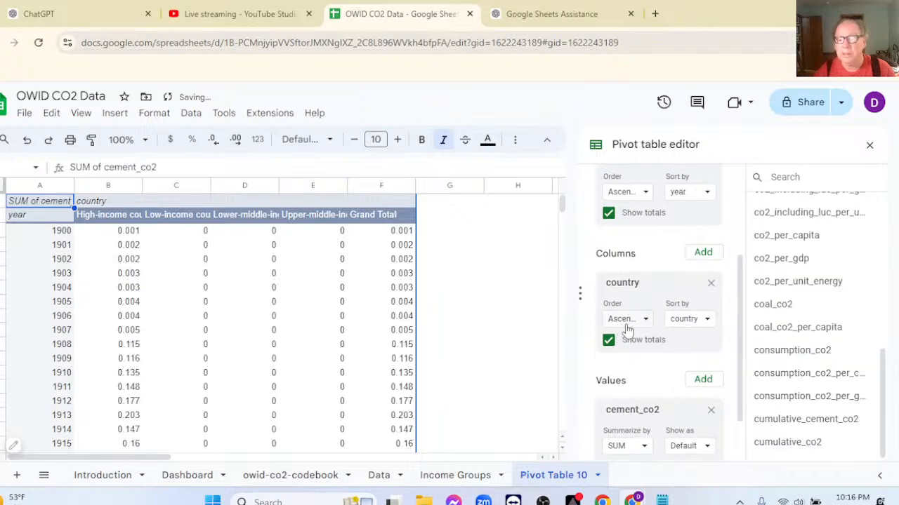
# Add a filter on year to the pivot table.
pyautogui.scroll(-1, 636, 333)
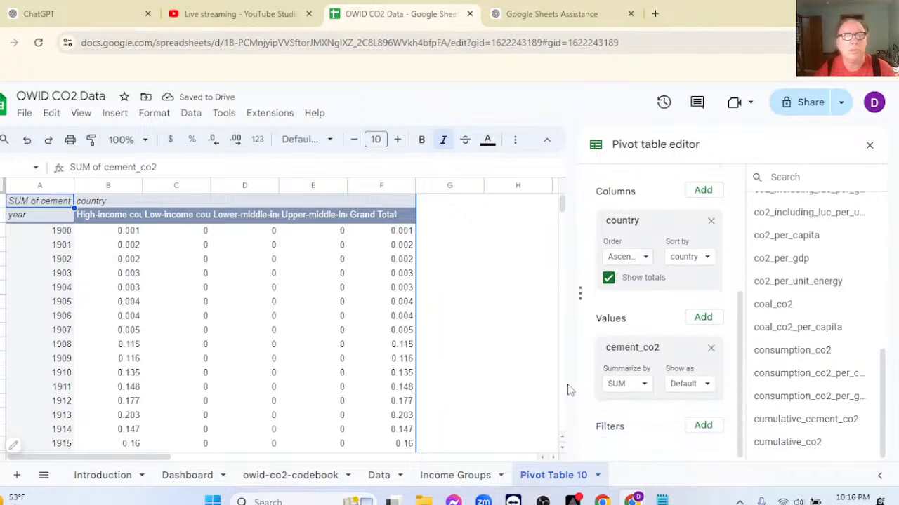
pyautogui.click(702, 426)
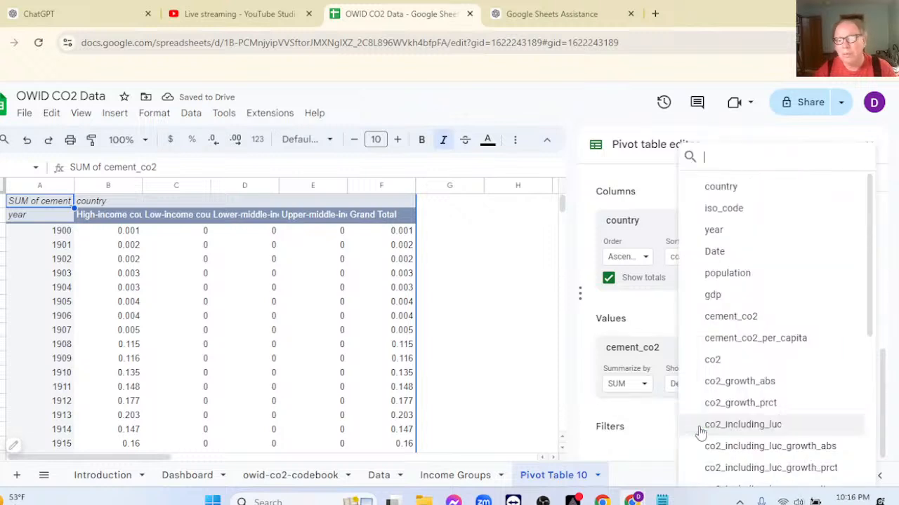
pyautogui.click(713, 230)
pyautogui.scroll(-1, 702, 409)
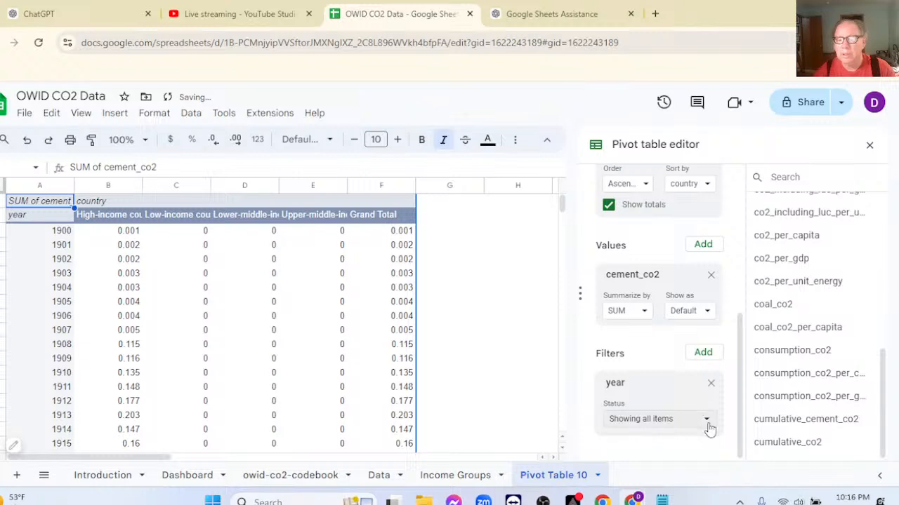
# Exclude the years 1900 through 1920 in the pivot table's year filter and apply it.
pyautogui.click(707, 424)
pyautogui.click(638, 352)
pyautogui.click(636, 373)
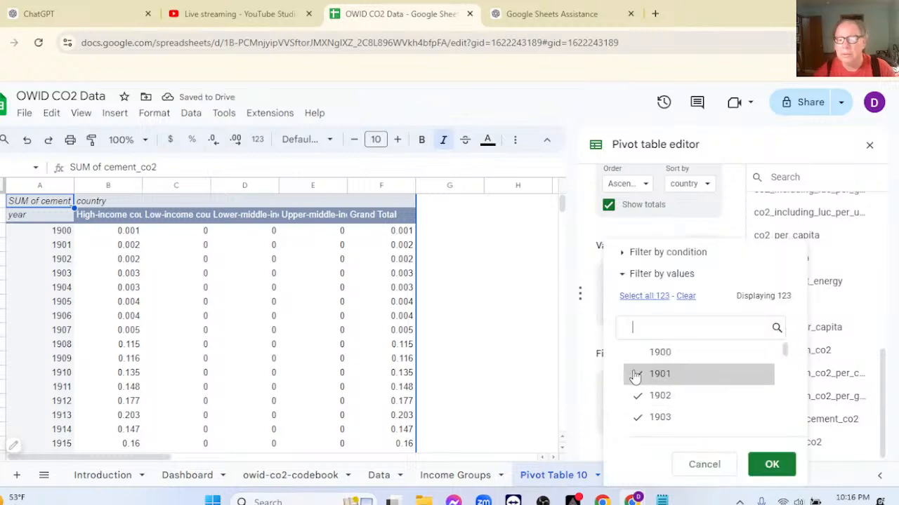
pyautogui.click(636, 397)
pyautogui.click(636, 418)
pyautogui.scroll(-2, 637, 403)
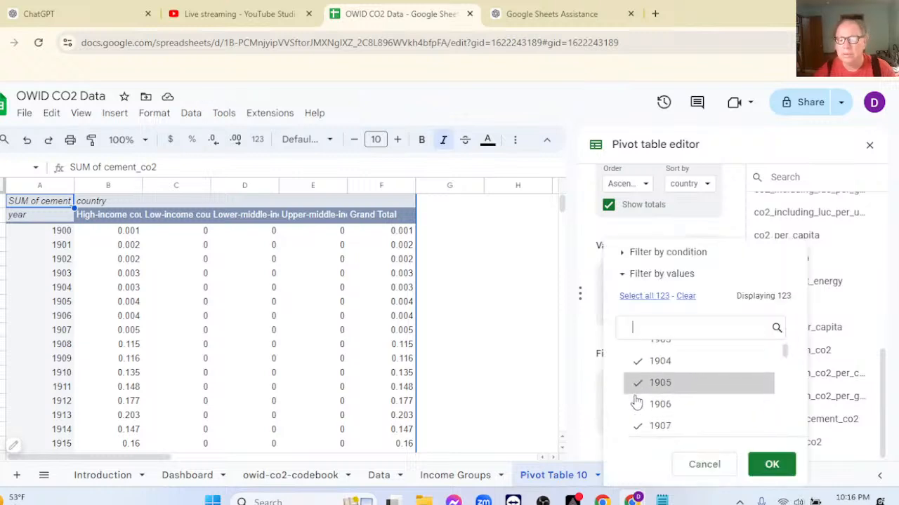
pyautogui.click(634, 352)
pyautogui.click(636, 372)
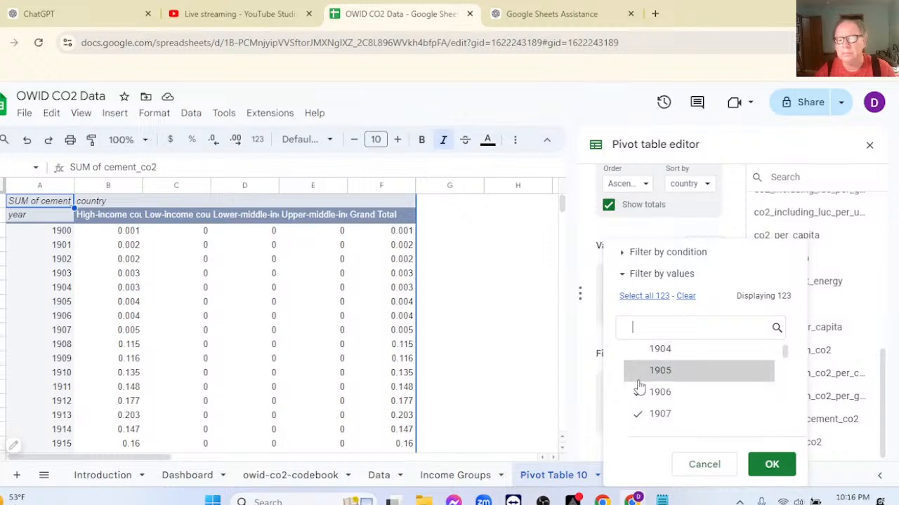
pyautogui.click(638, 395)
pyautogui.click(636, 414)
pyautogui.scroll(-1, 638, 400)
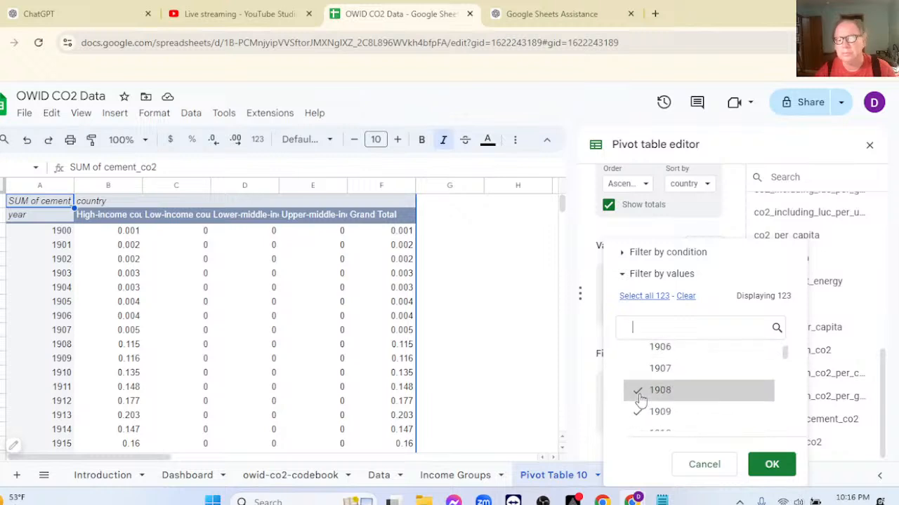
pyautogui.click(637, 390)
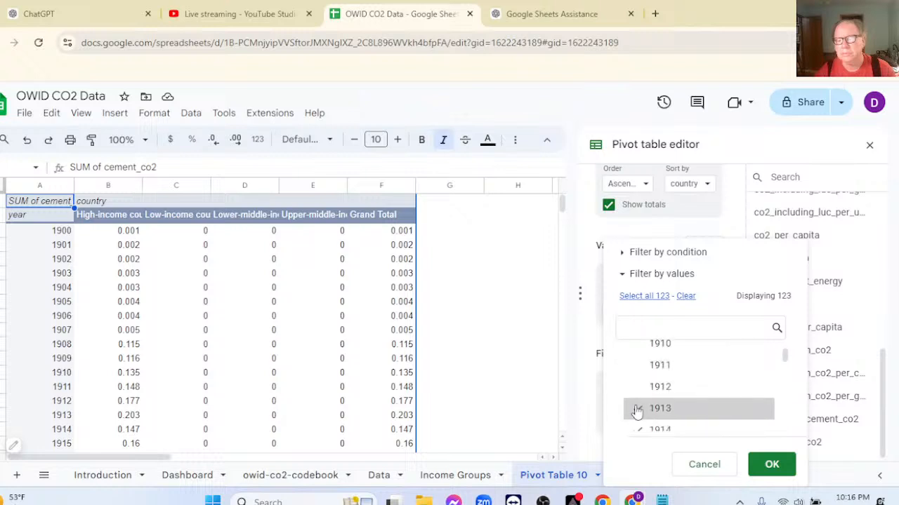
pyautogui.scroll(-1, 646, 400)
pyautogui.click(642, 391)
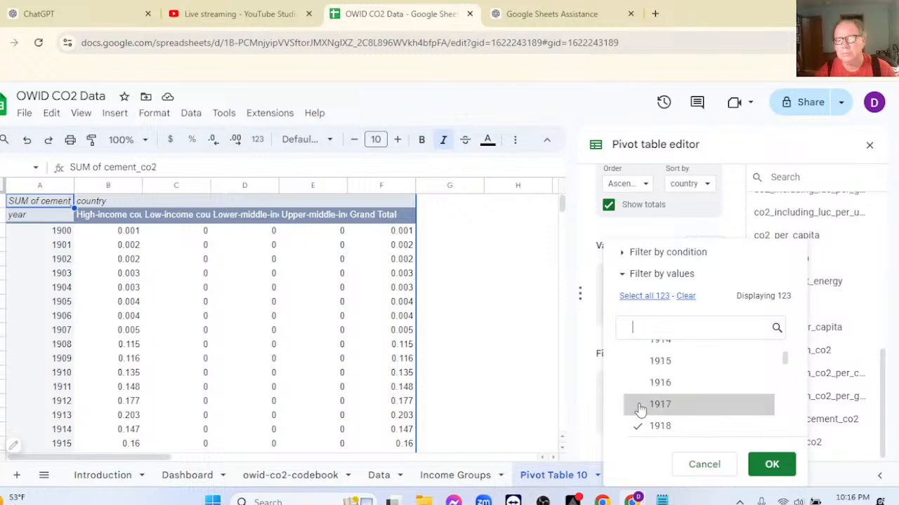
pyautogui.scroll(-1, 645, 409)
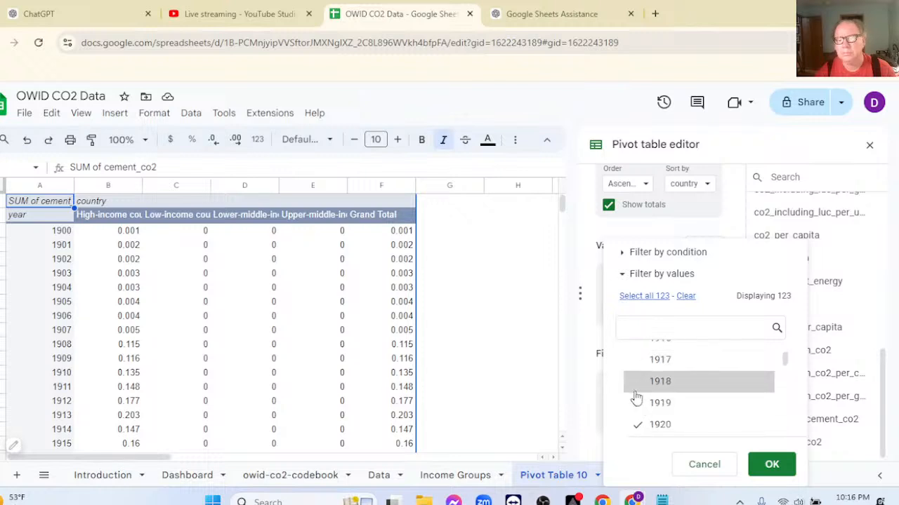
pyautogui.click(639, 406)
pyautogui.click(639, 426)
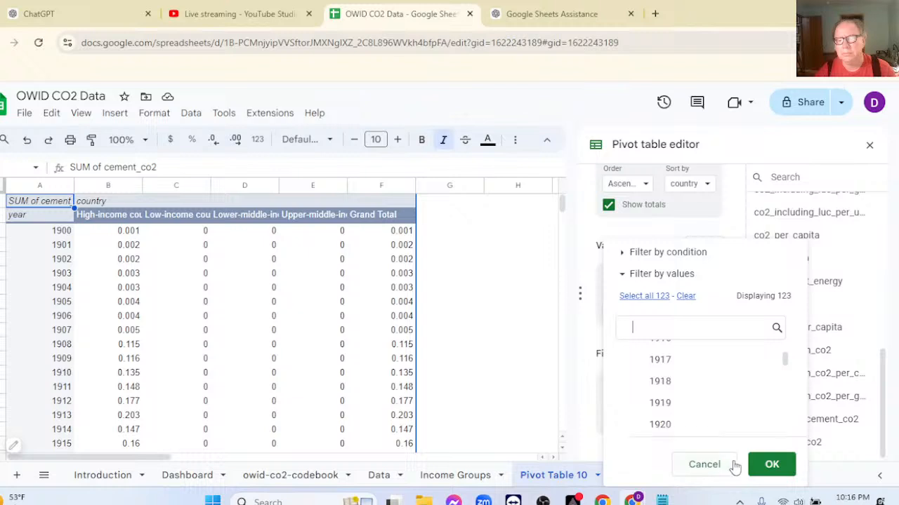
pyautogui.click(770, 465)
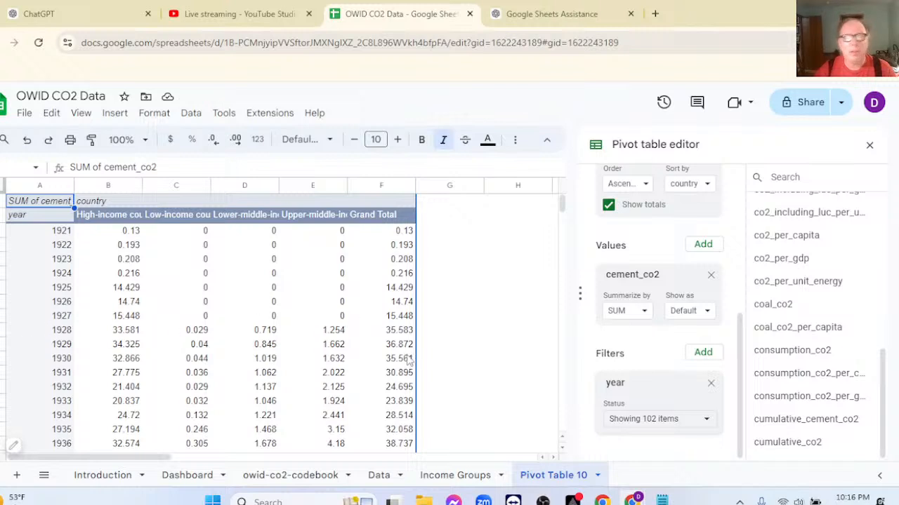
# Also exclude the years 1921 through 1927 in the year filter so that the pivot table starts at 1928.
pyautogui.click(706, 421)
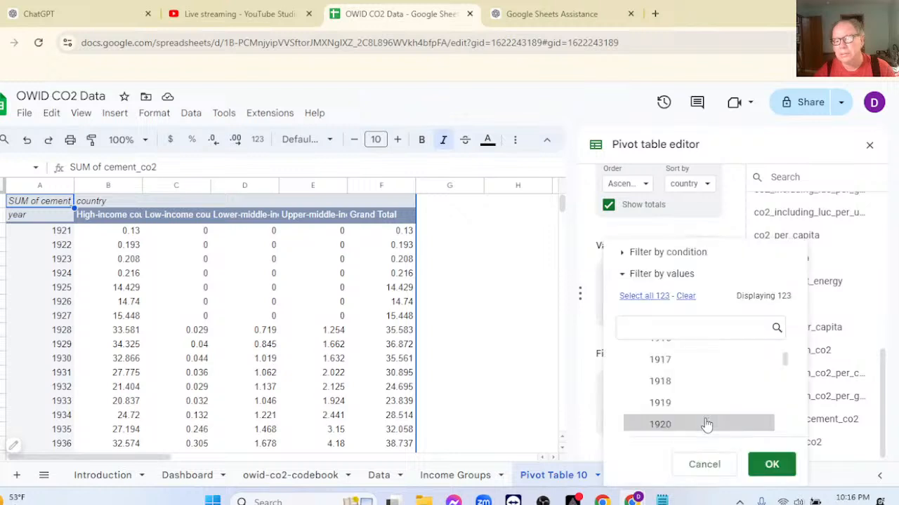
pyautogui.scroll(-2, 694, 407)
pyautogui.click(634, 360)
pyautogui.click(635, 379)
pyautogui.click(635, 400)
pyautogui.click(636, 421)
pyautogui.scroll(-1, 683, 409)
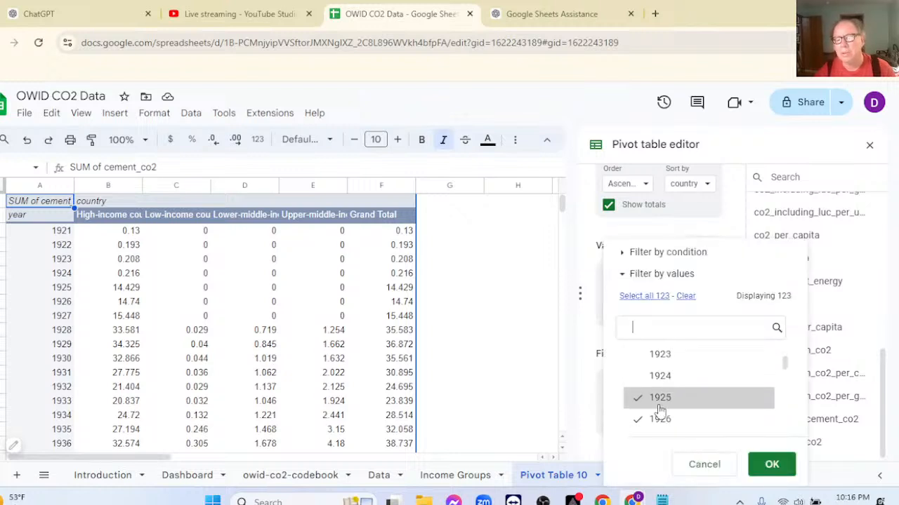
pyautogui.click(638, 398)
pyautogui.click(637, 419)
pyautogui.scroll(-1, 637, 416)
pyautogui.click(639, 397)
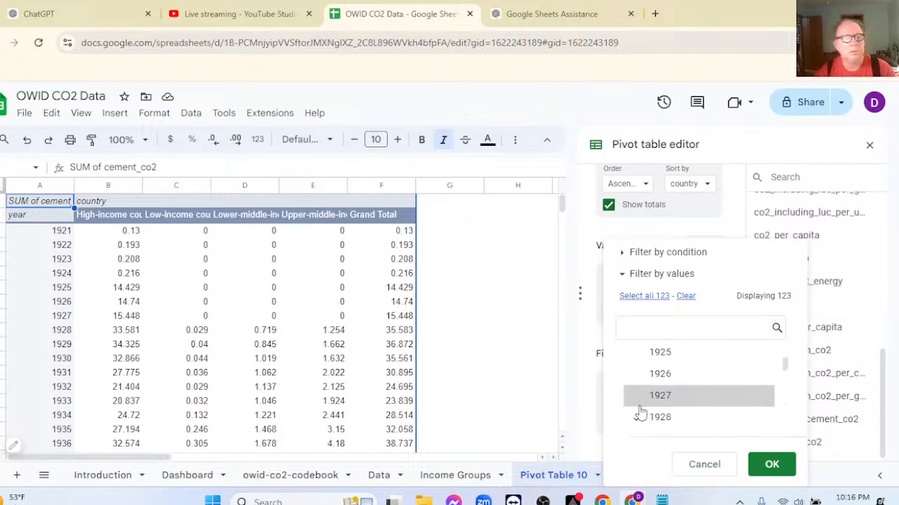
pyautogui.click(765, 465)
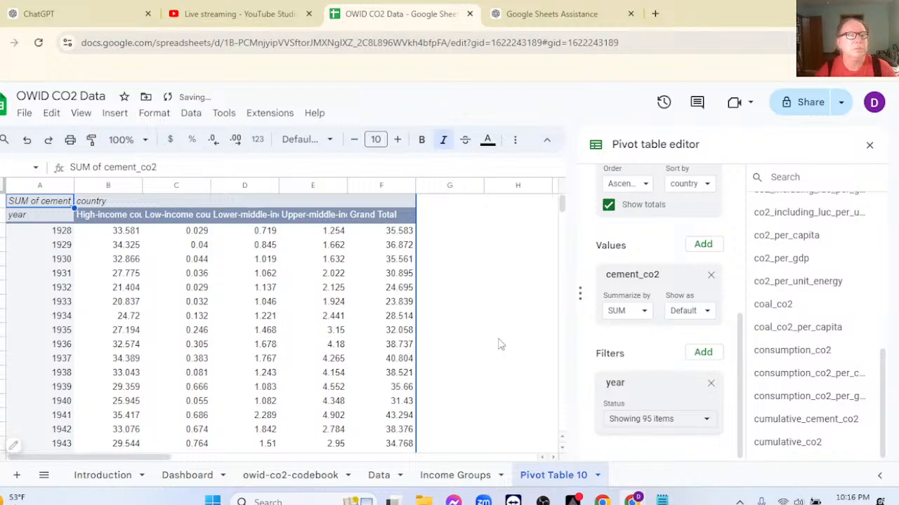
# Close the pivot table editor, insert a chart of the pivot data and turn on Aggregate for its X-axis.
pyautogui.click(869, 146)
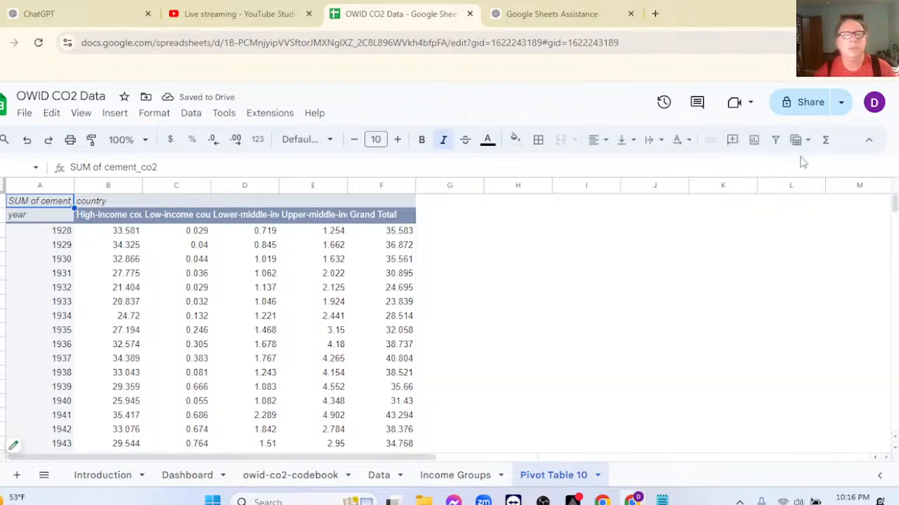
pyautogui.click(753, 140)
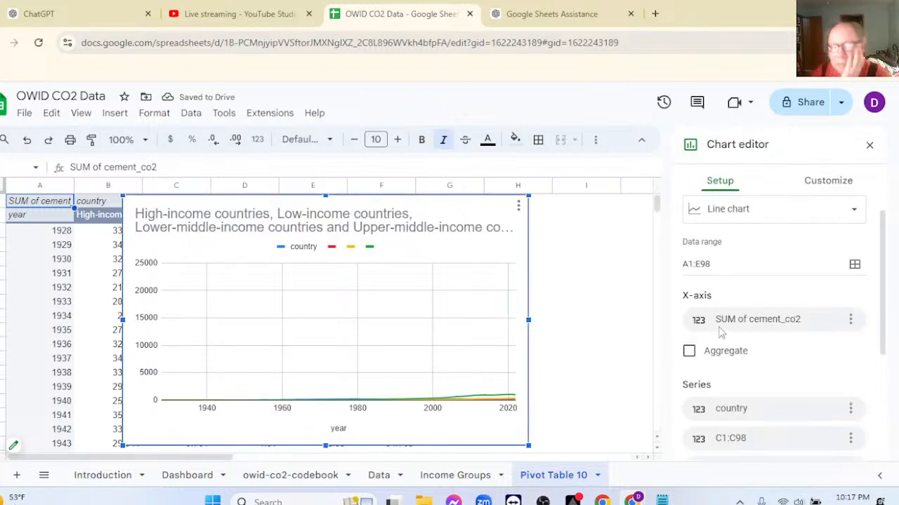
pyautogui.click(690, 351)
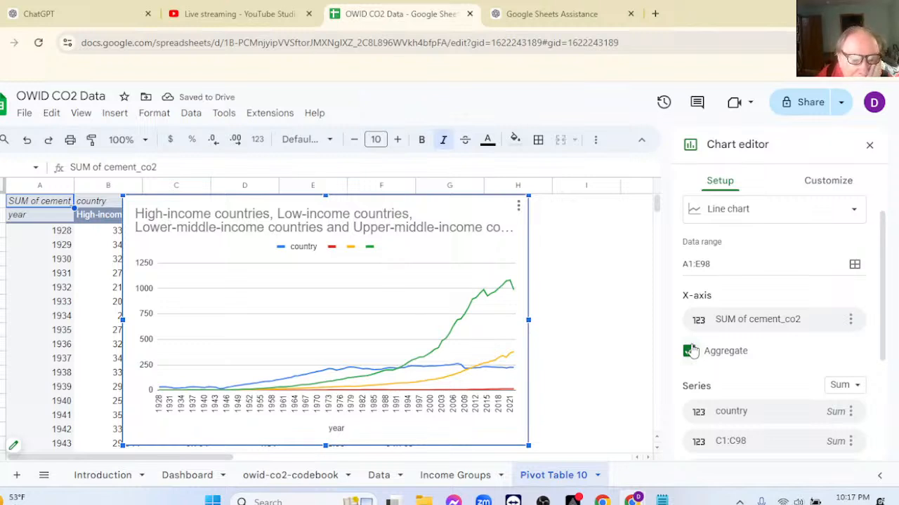
# Try the Treat labels as text option for the line chart's headers and turn it off again.
pyautogui.scroll(-3, 784, 367)
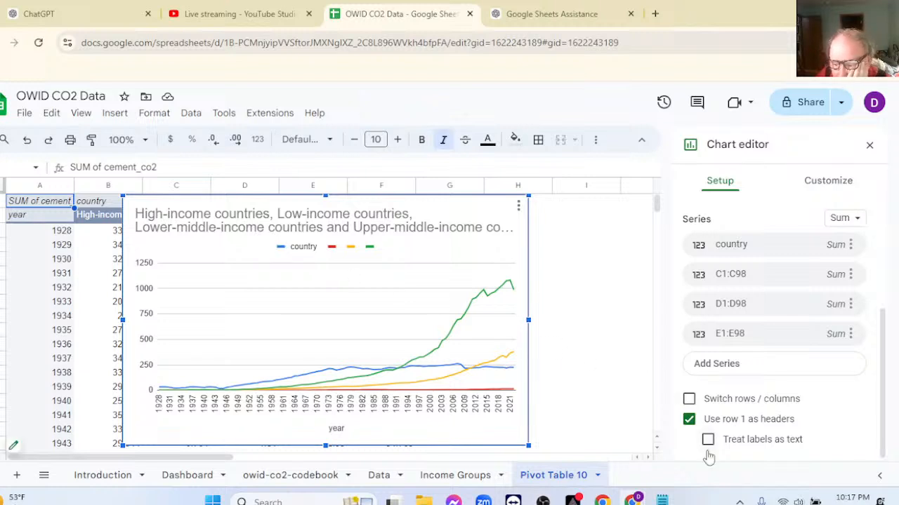
pyautogui.click(708, 442)
pyautogui.click(708, 442)
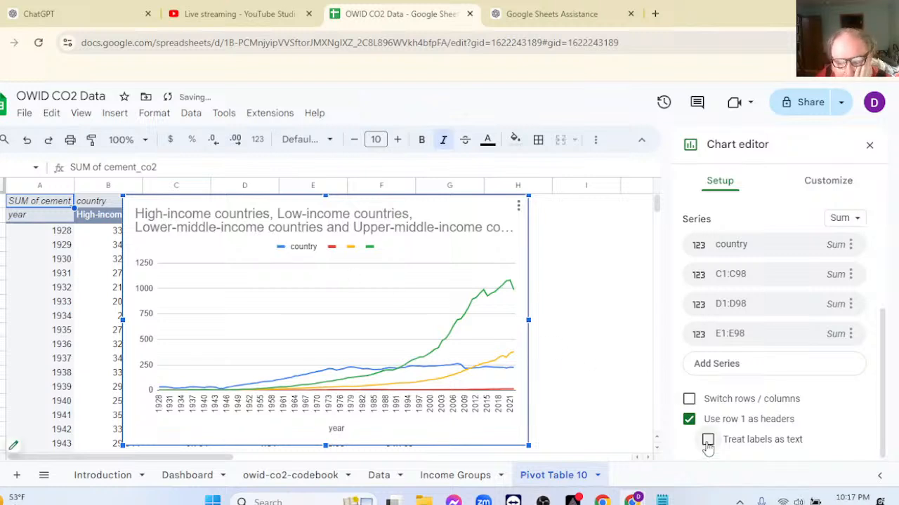
# Try the Switch rows / columns option on the line chart and turn it off again.
pyautogui.click(689, 399)
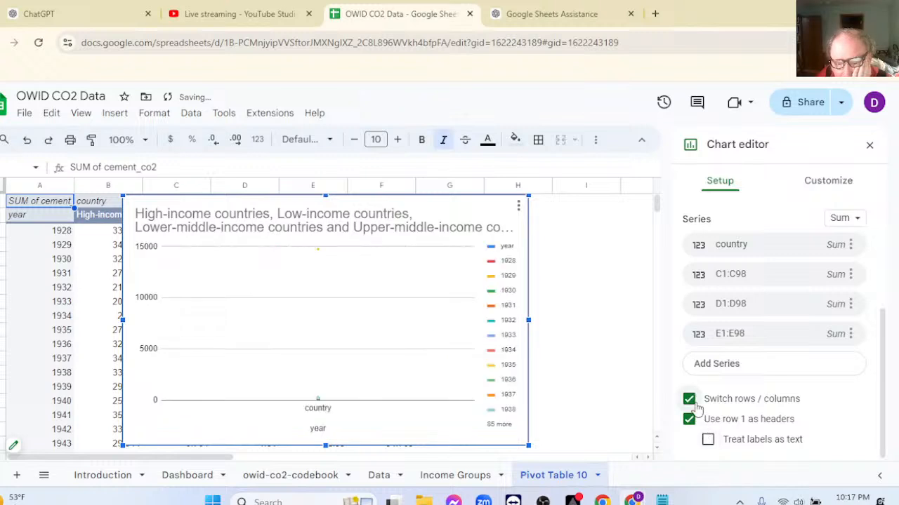
pyautogui.scroll(-2, 786, 379)
pyautogui.scroll(-20, 787, 379)
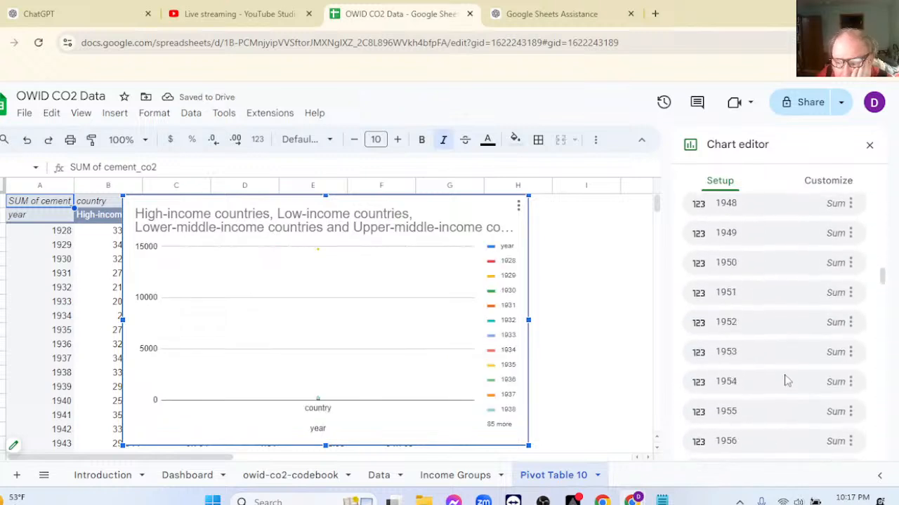
pyautogui.scroll(-5, 790, 379)
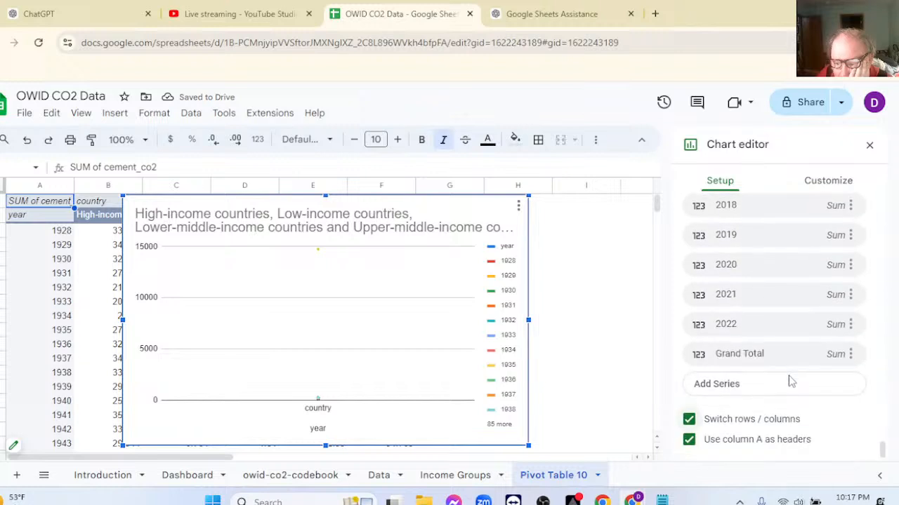
pyautogui.click(690, 419)
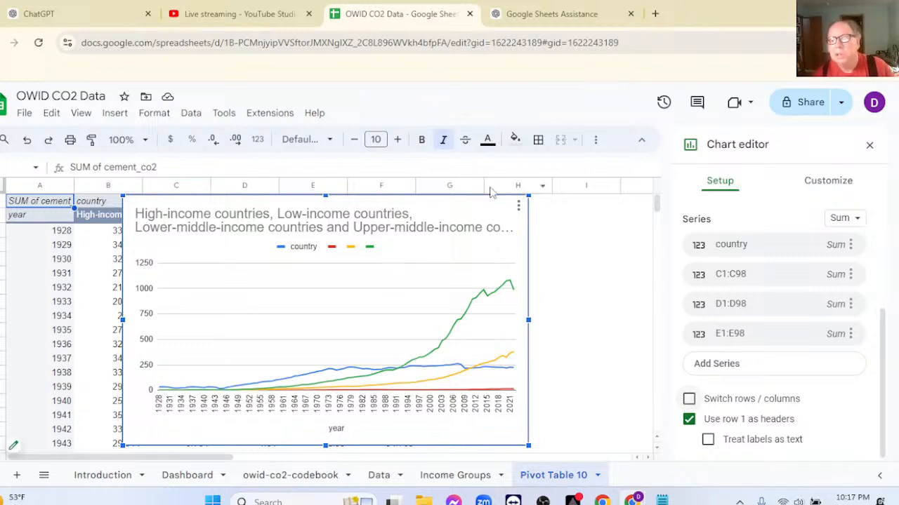
# Change the chart type to Area chart, then try turning X-axis aggregation off and back on.
pyautogui.scroll(3, 744, 253)
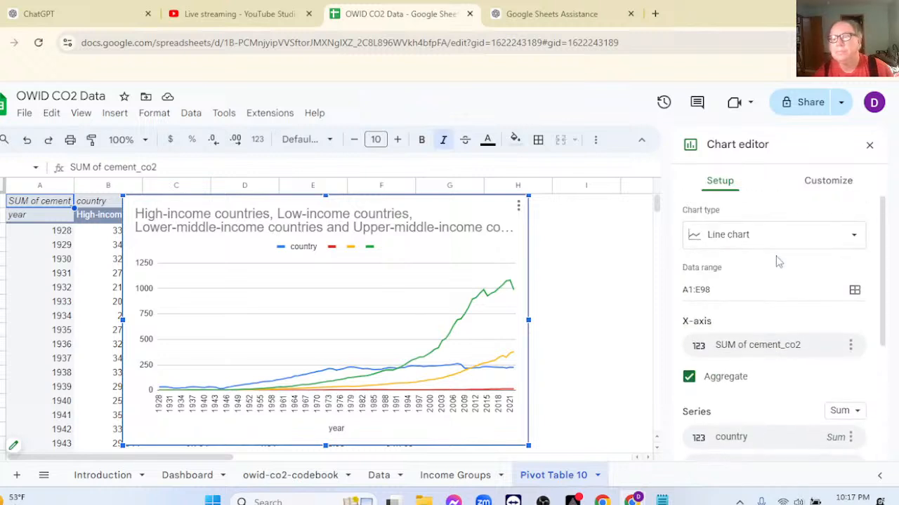
pyautogui.click(748, 237)
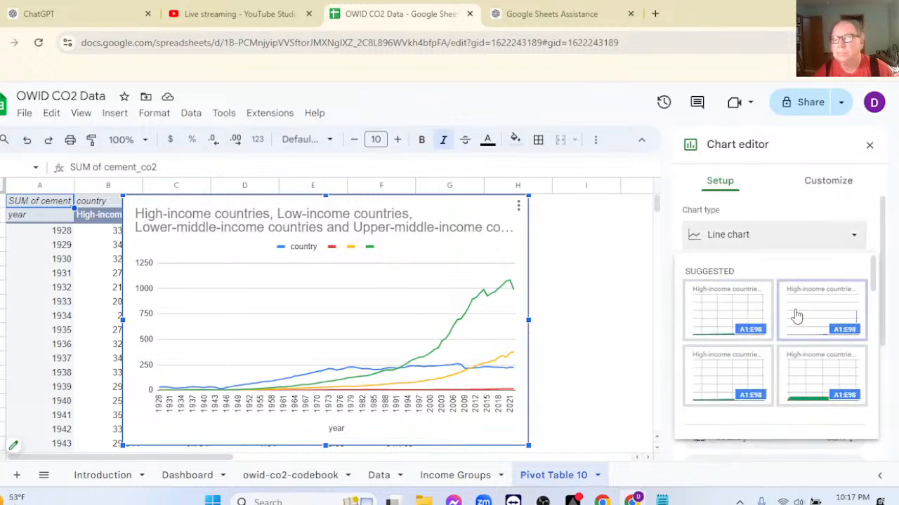
pyautogui.scroll(-2, 795, 316)
pyautogui.click(711, 405)
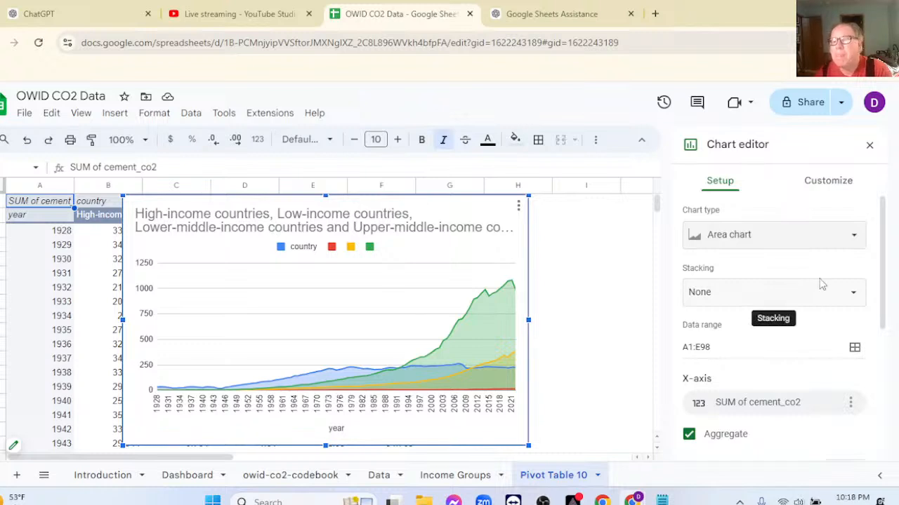
pyautogui.scroll(-3, 821, 283)
pyautogui.click(689, 344)
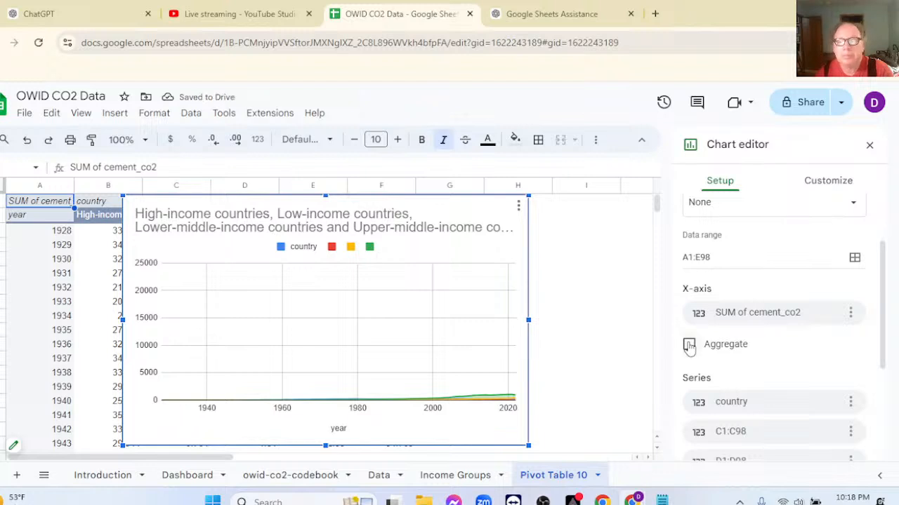
pyautogui.click(689, 344)
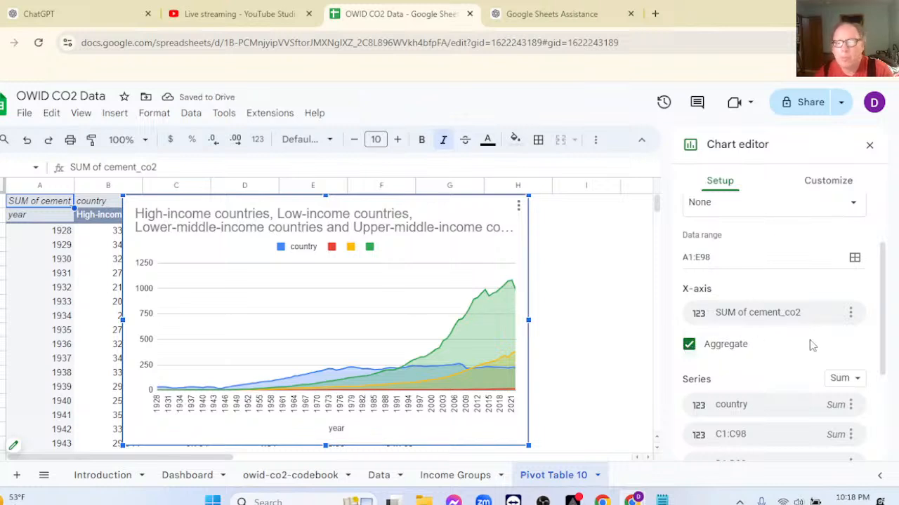
# Remove the country series from the area chart.
pyautogui.scroll(-1, 812, 346)
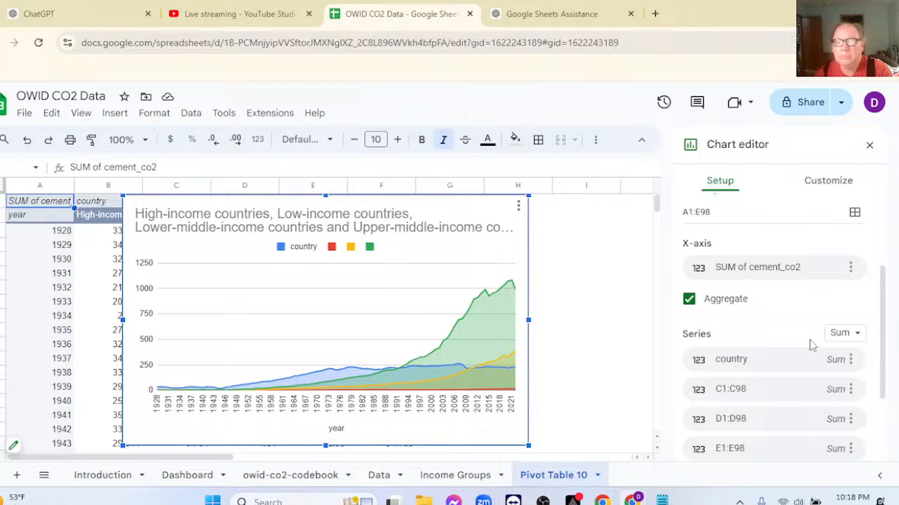
pyautogui.scroll(-1, 811, 344)
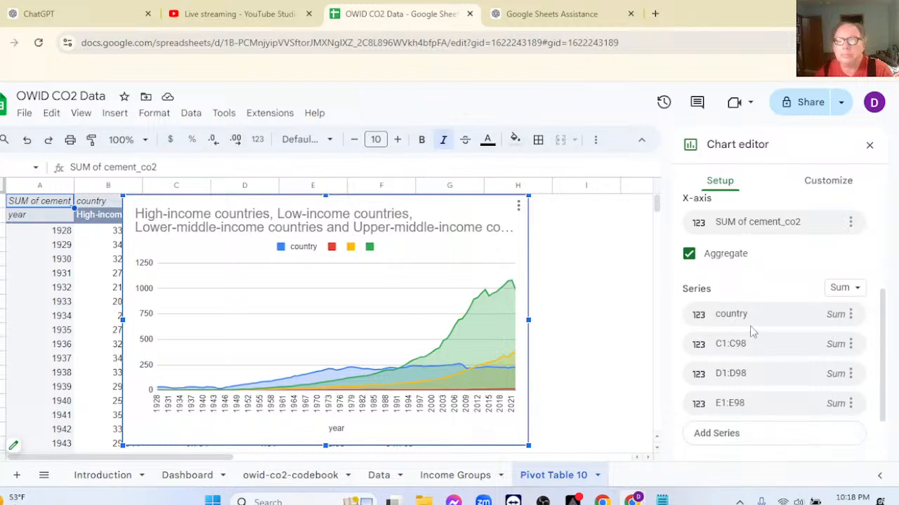
pyautogui.click(850, 315)
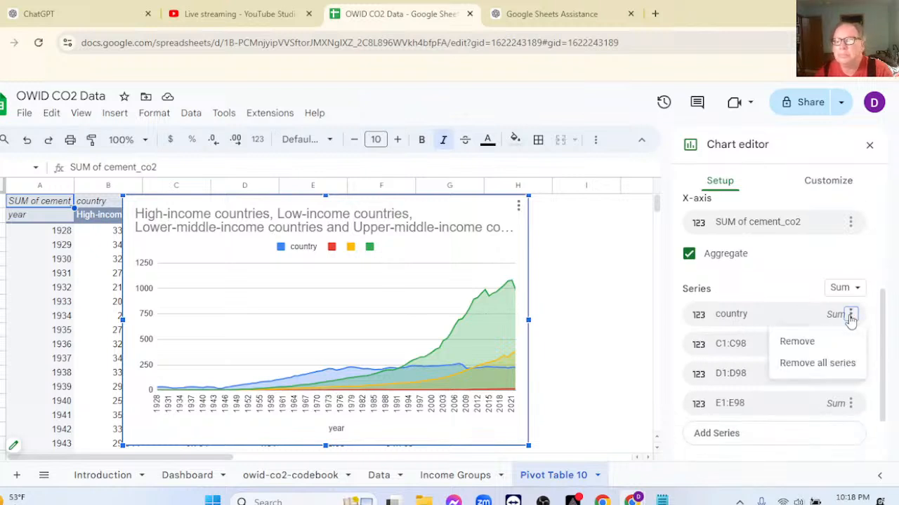
pyautogui.click(850, 315)
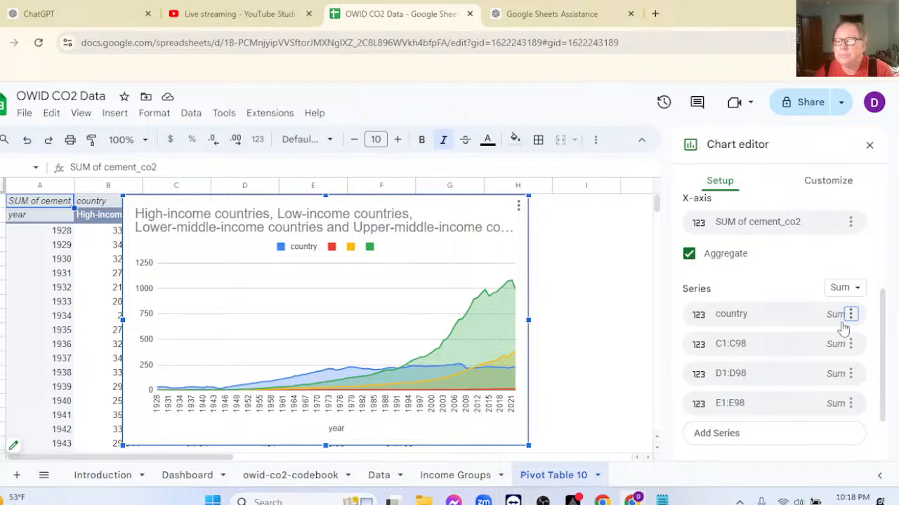
pyautogui.click(850, 315)
pyautogui.click(798, 345)
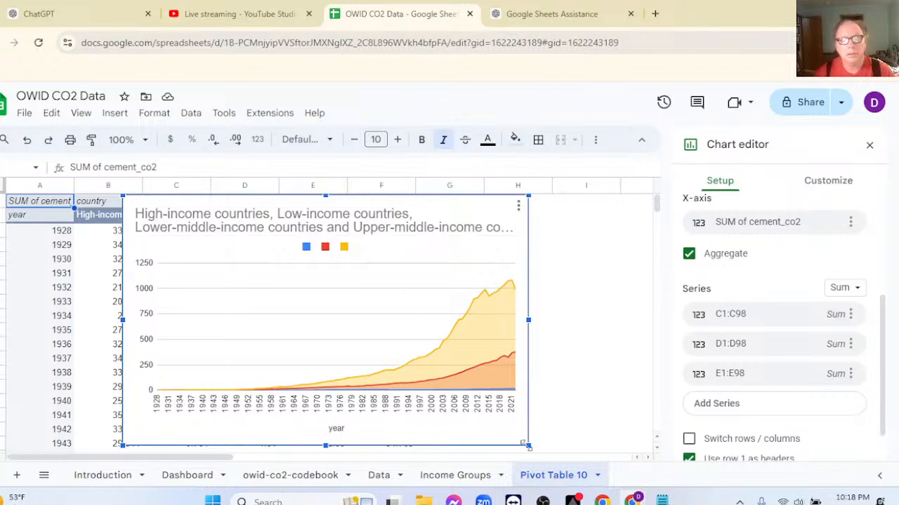
# Shrink the chart, move it clear of the pivot table's first columns and open its title settings.
pyautogui.moveTo(513, 433); pyautogui.dragTo(423, 377)
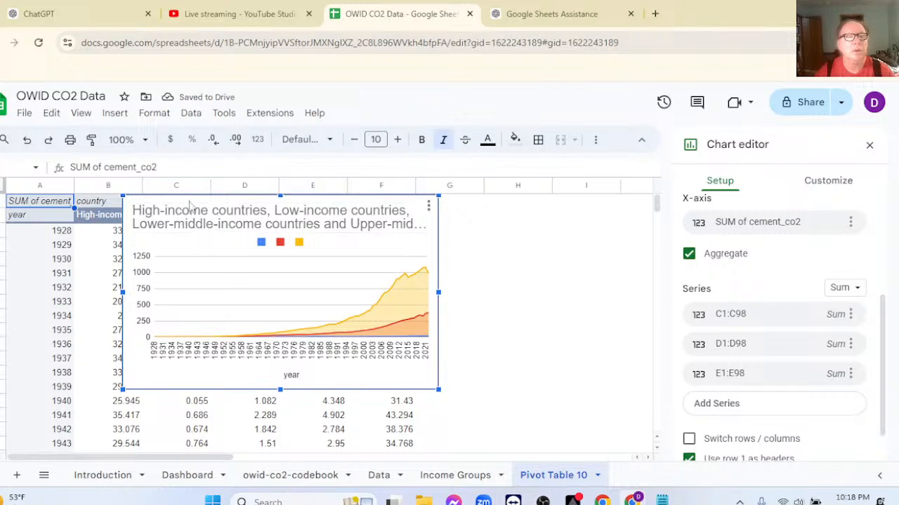
pyautogui.moveTo(188, 203); pyautogui.dragTo(334, 267)
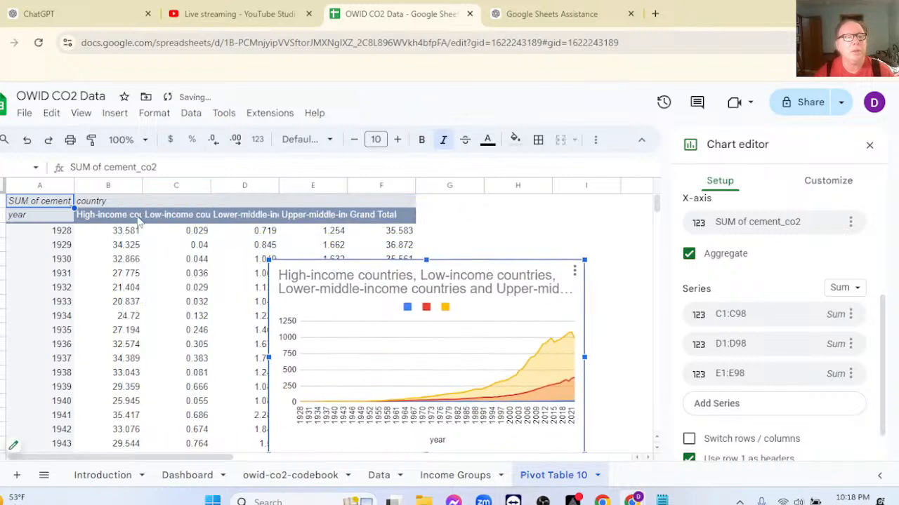
pyautogui.doubleClick(448, 286)
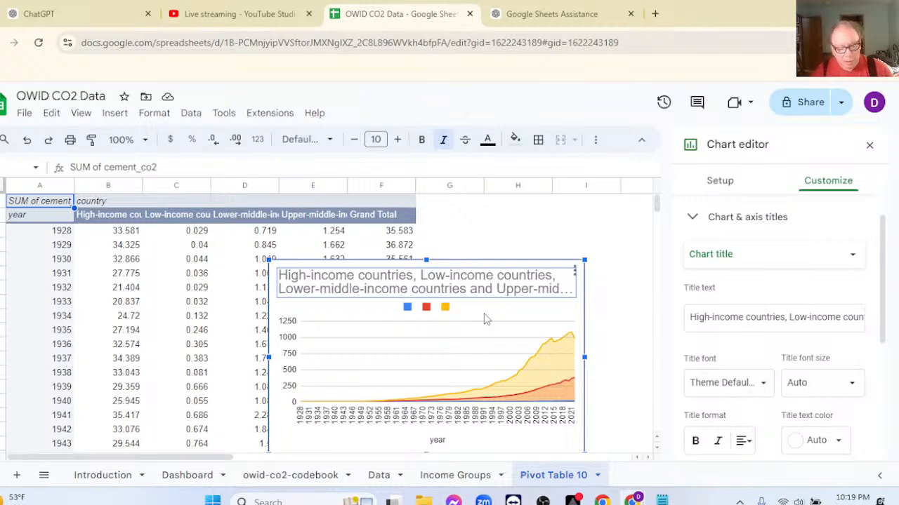
# Undo the chart's move, resizing and series removal, and delete the chart from the pivot table sheet.
pyautogui.hotkey('ctrl', 'z')
pyautogui.hotkey('ctrl', 'z')
pyautogui.hotkey('ctrl', 'z')
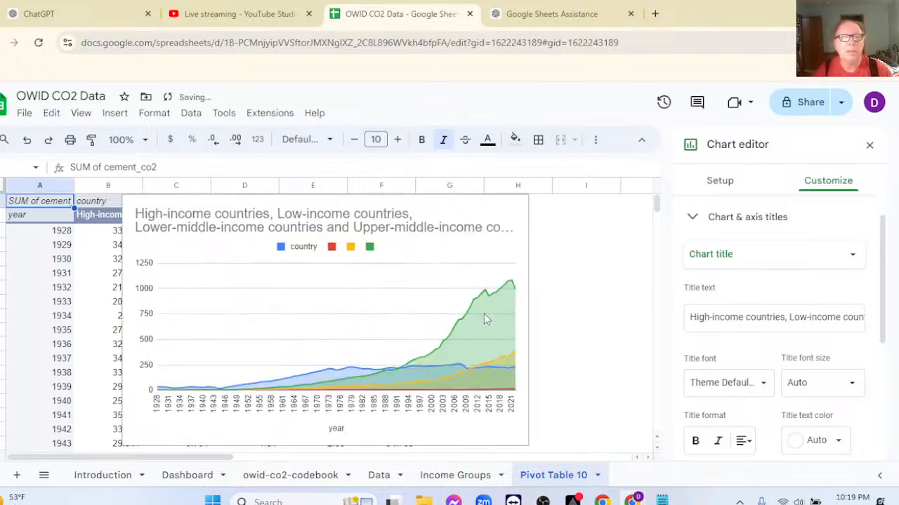
pyautogui.click(471, 265)
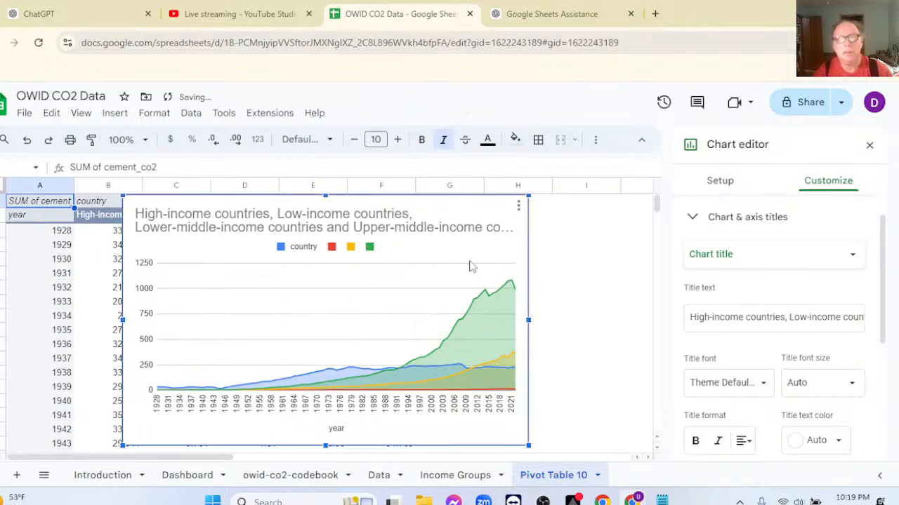
pyautogui.press('Delete')
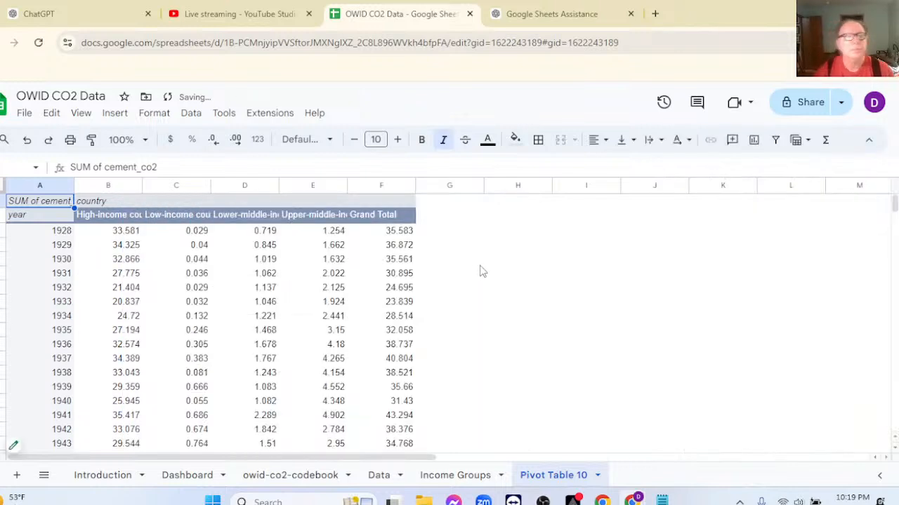
# Insert a chart from the pivot table data starting at the year header row, covering A2:F98.
pyautogui.click(43, 219)
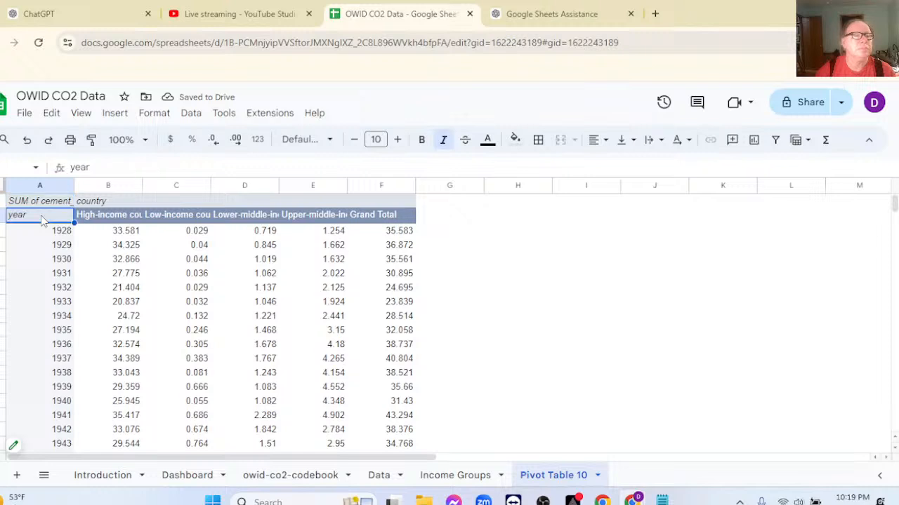
pyautogui.hotkey('ctrl', 'shift', 'Right')
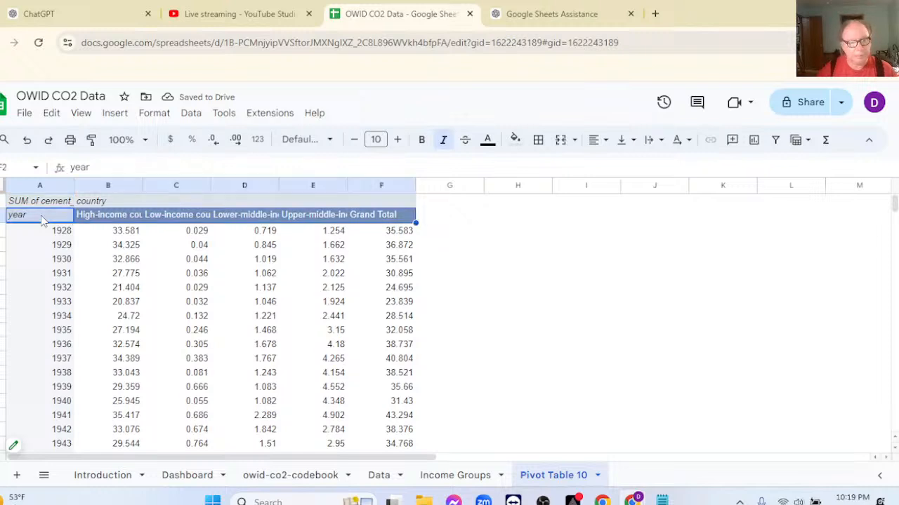
pyautogui.hotkey('ctrl', 'shift', 'Down')
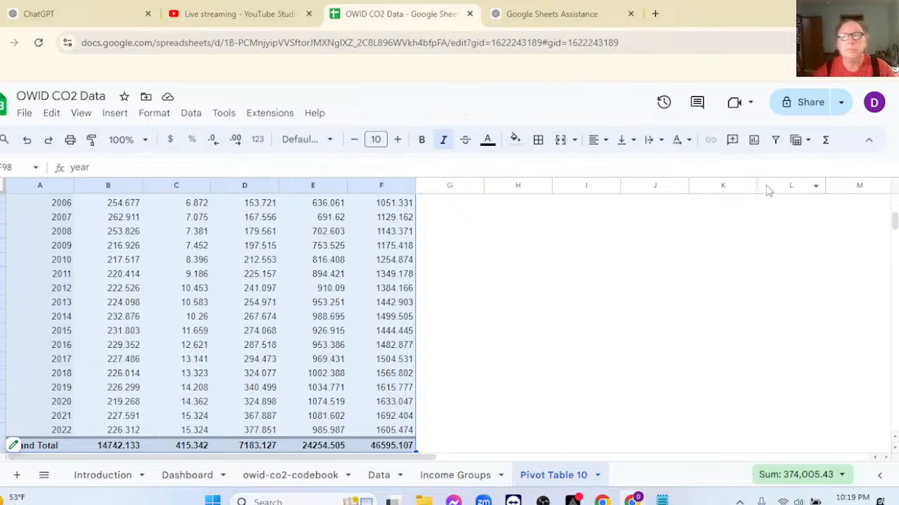
pyautogui.click(751, 140)
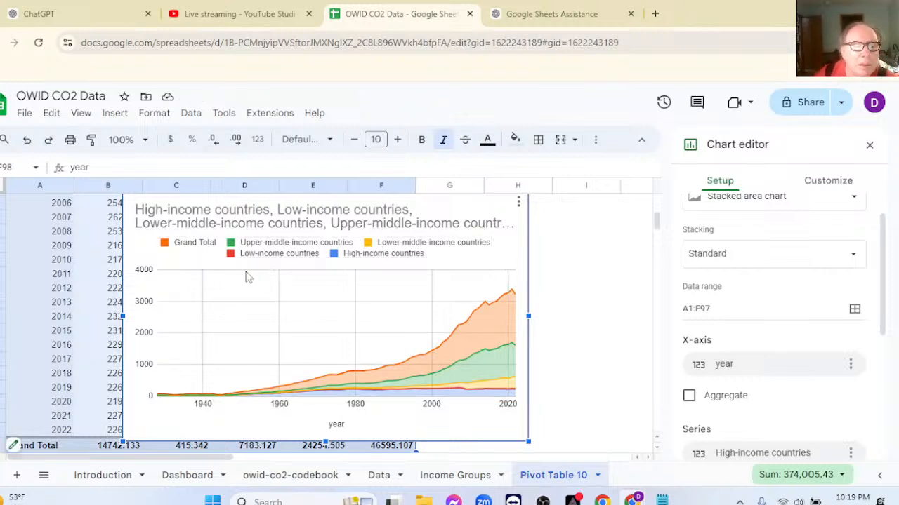
# Remove the Grand Total series from the stacked area chart.
pyautogui.scroll(-4, 798, 328)
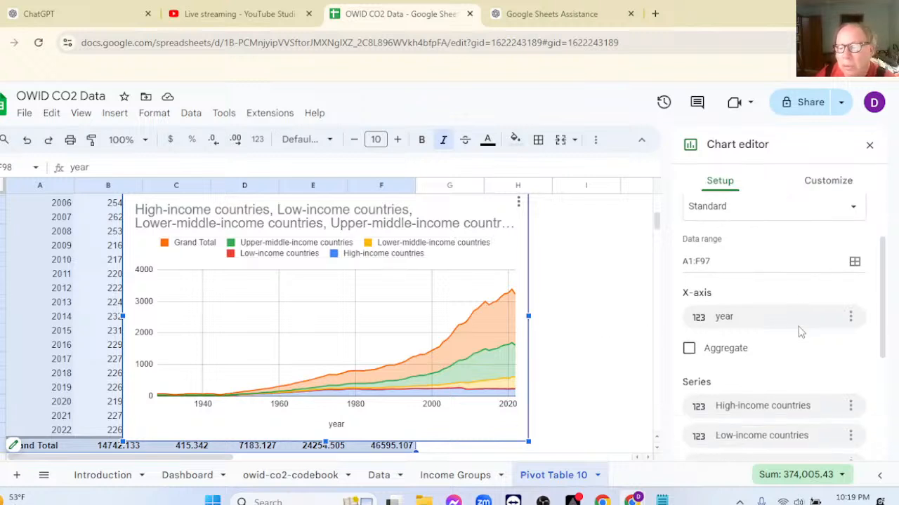
pyautogui.click(850, 313)
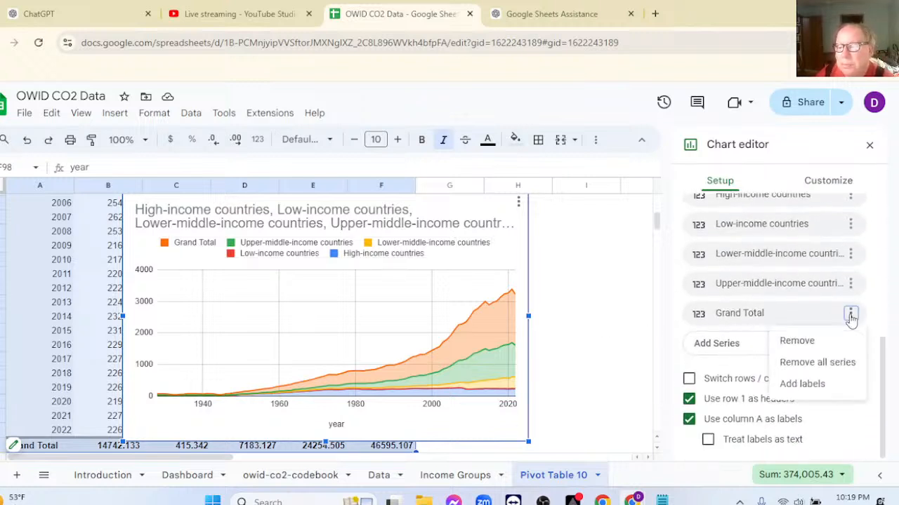
pyautogui.click(815, 343)
# Set the stacked area chart's legend position to Bottom.
pyautogui.scroll(2, 583, 284)
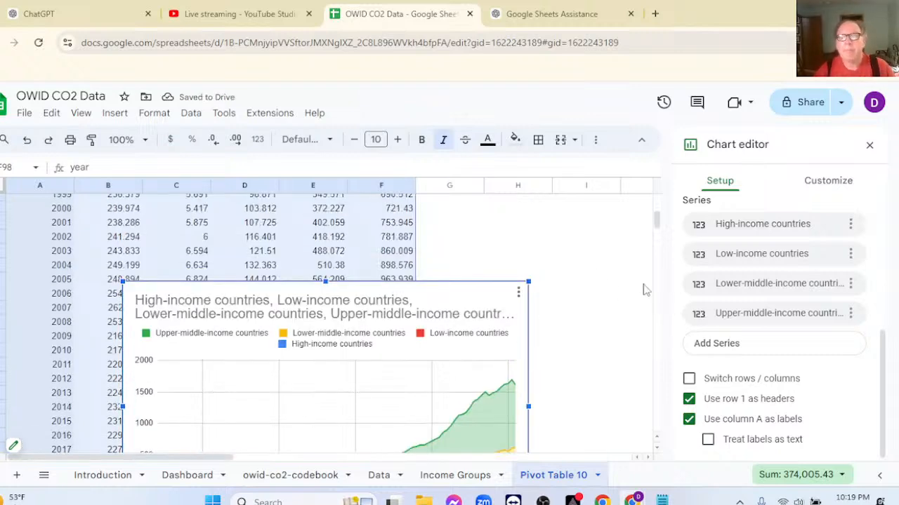
pyautogui.scroll(3, 777, 335)
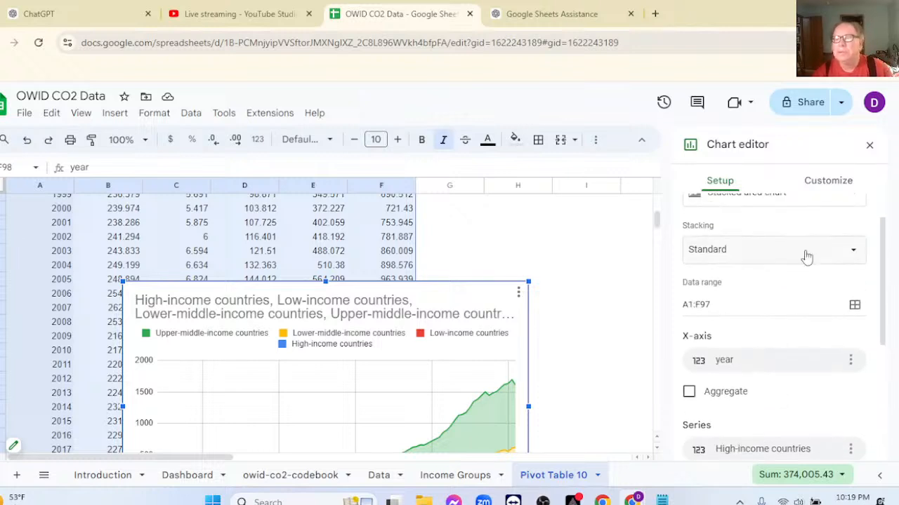
pyautogui.click(819, 179)
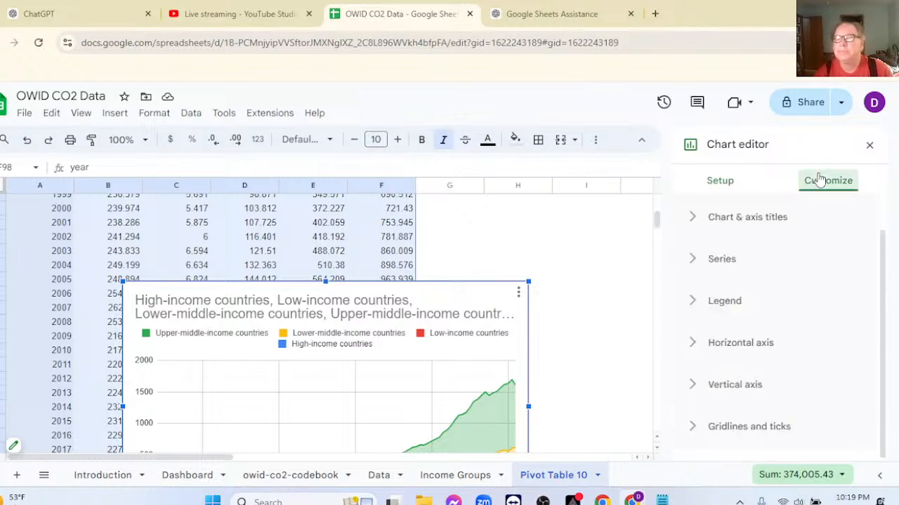
pyautogui.click(693, 302)
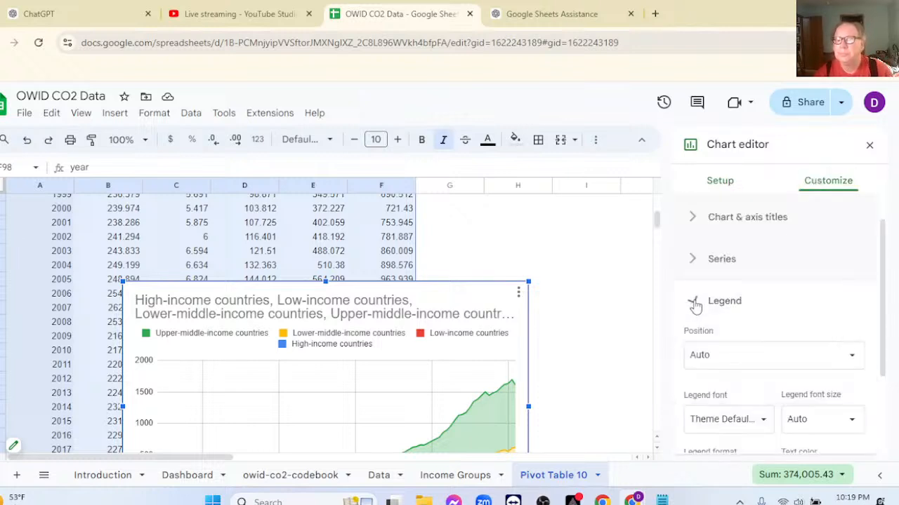
pyautogui.click(730, 355)
pyautogui.click(718, 244)
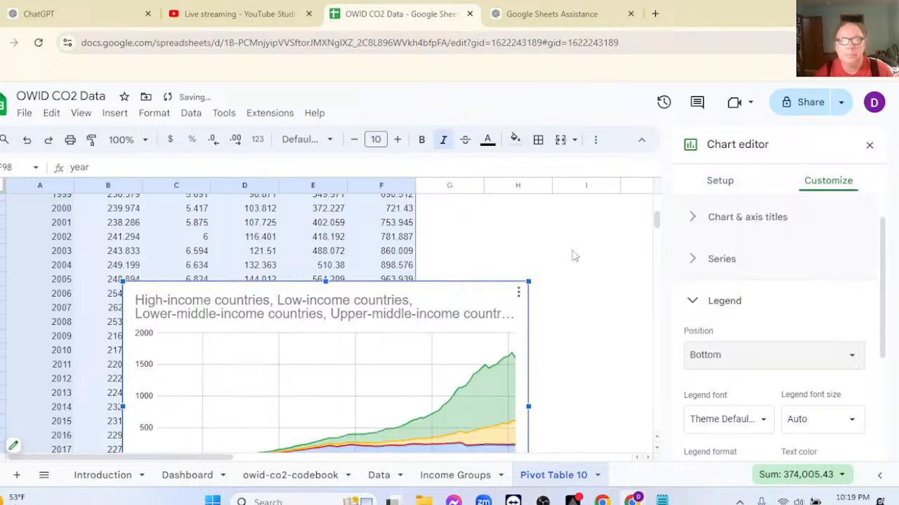
pyautogui.scroll(-3, 592, 255)
pyautogui.scroll(3, 469, 229)
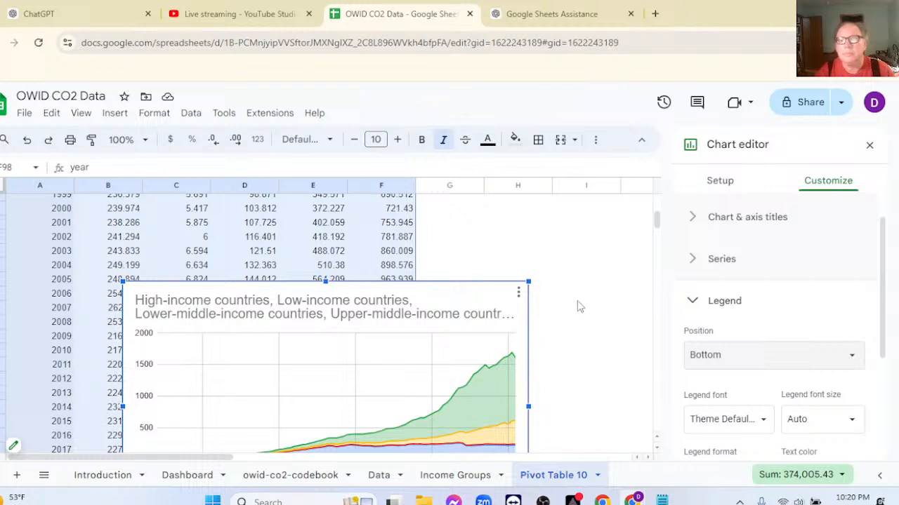
# Replace the stacked area chart's default title with "C02 Emissions by Income Groups".
pyautogui.click(693, 222)
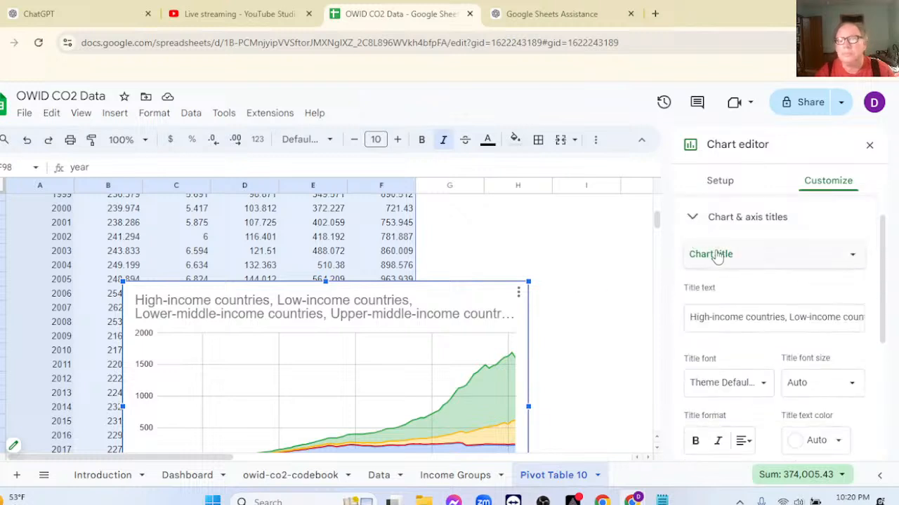
pyautogui.moveTo(688, 318); pyautogui.dragTo(881, 321)
pyautogui.press('BackSpace')
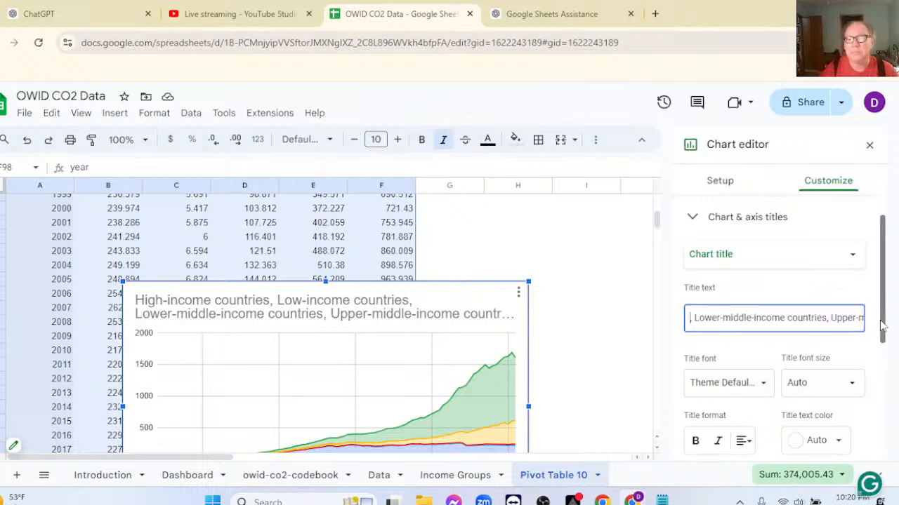
pyautogui.press('Delete')
pyautogui.press('Delete')
pyautogui.press('Delete')
pyautogui.press('Delete')
pyautogui.press('Delete')
pyautogui.press('Delete')
pyautogui.press('Delete')
pyautogui.press('Delete')
pyautogui.press('Delete')
pyautogui.press('Delete')
pyautogui.press('Delete')
pyautogui.press('Delete')
pyautogui.press('Delete')
pyautogui.press('Delete')
pyautogui.press('Delete')
pyautogui.press('Delete')
pyautogui.press('Delete')
pyautogui.press('Delete')
pyautogui.press('Delete')
pyautogui.press('Delete')
pyautogui.press('Delete')
pyautogui.press('Delete')
pyautogui.press('Delete')
pyautogui.press('Delete')
pyautogui.press('Delete')
pyautogui.press('Delete')
pyautogui.press('Delete')
pyautogui.press('Delete')
pyautogui.press('Delete')
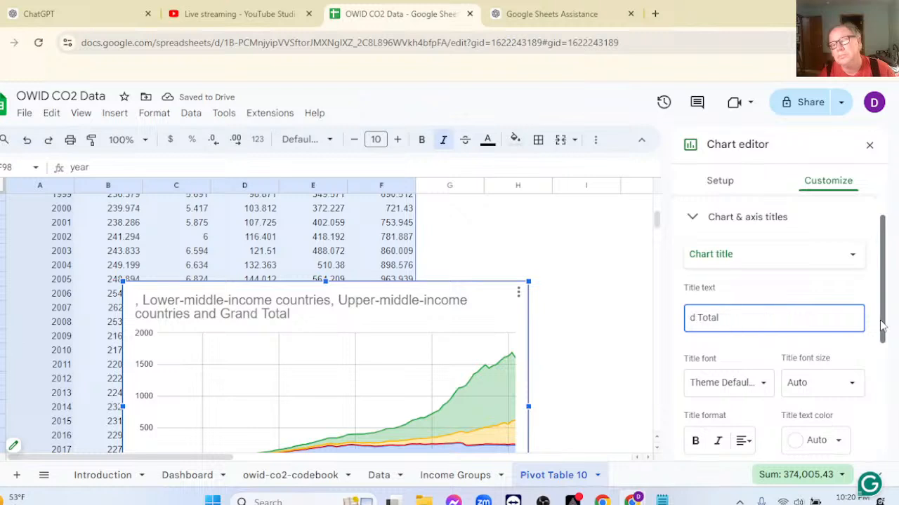
pyautogui.press('Delete')
pyautogui.press('Delete')
pyautogui.press('Delete')
pyautogui.press('Delete')
pyautogui.press('Delete')
pyautogui.press('Delete')
pyautogui.press('Delete')
pyautogui.press('Delete')
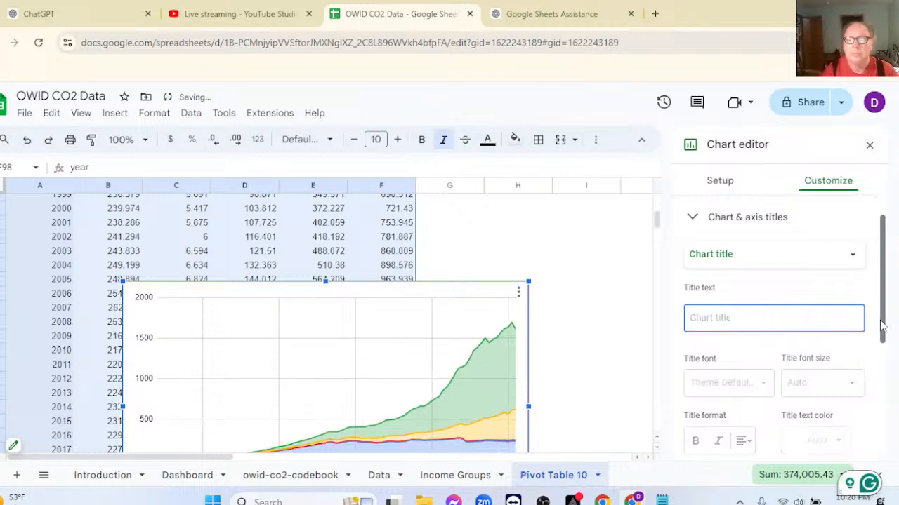
pyautogui.write('CO2 E')
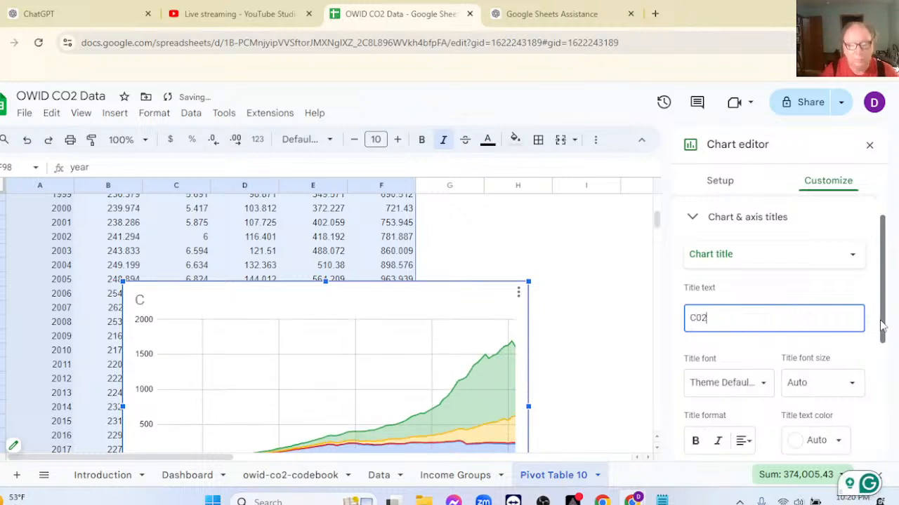
pyautogui.write('missions by')
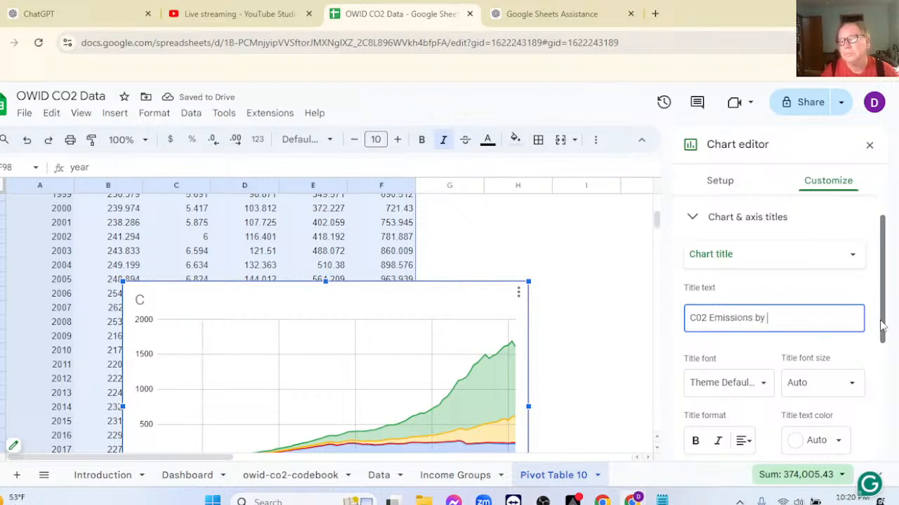
pyautogui.write(' Income GBr')
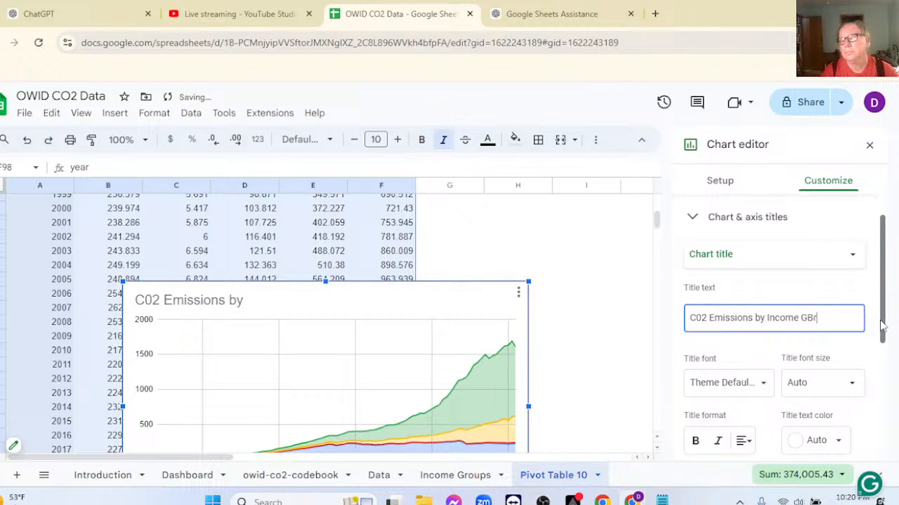
pyautogui.press('BackSpace')
pyautogui.write('re')
pyautogui.write('oups')
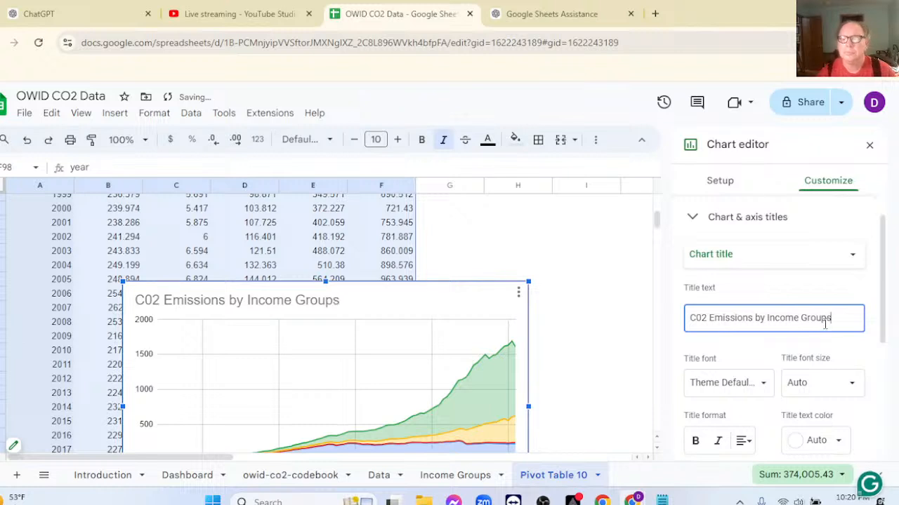
# Set the chart's vertical axis title to "C02 Emissions by Ton" and close the chart editor.
pyautogui.click(850, 258)
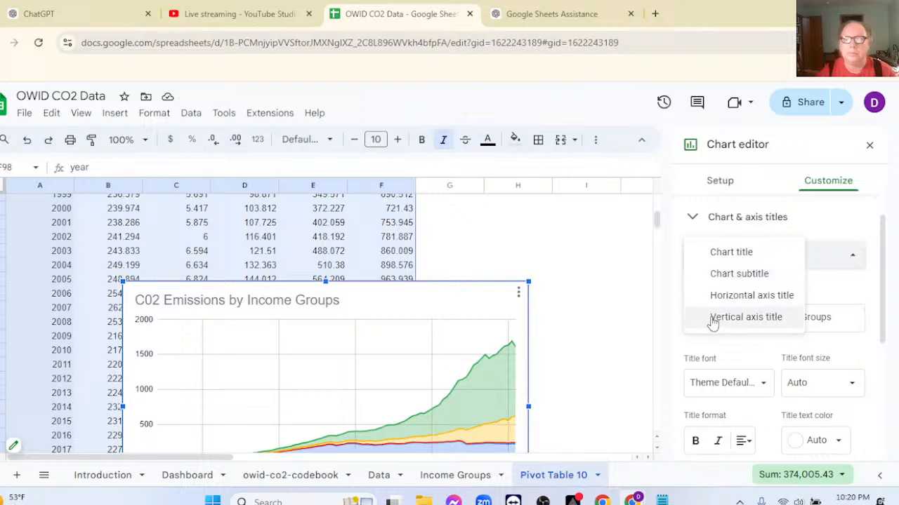
pyautogui.click(746, 318)
pyautogui.click(713, 317)
pyautogui.write('C')
pyautogui.press('BackSpace')
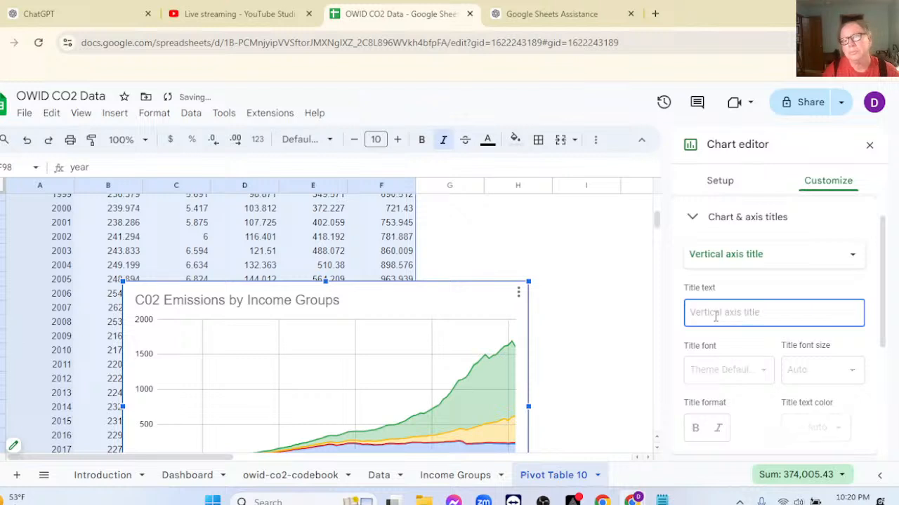
pyautogui.write('C02 E')
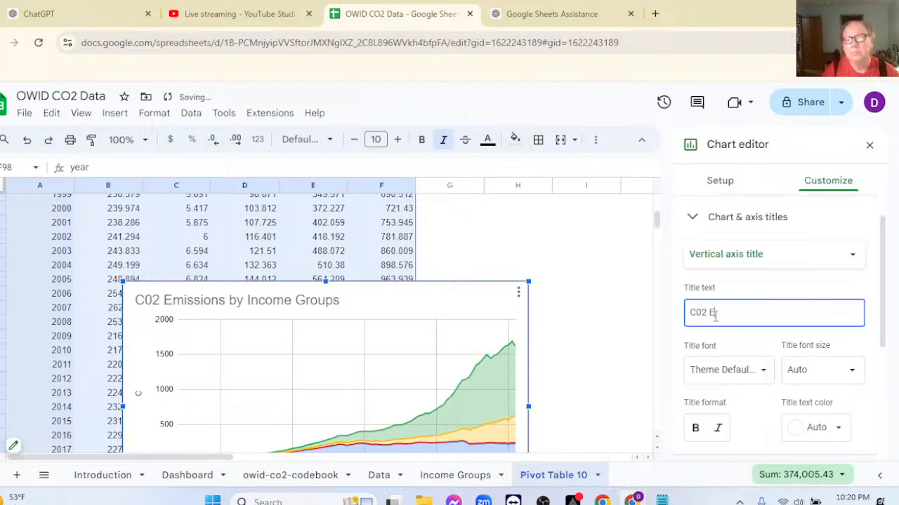
pyautogui.write('m')
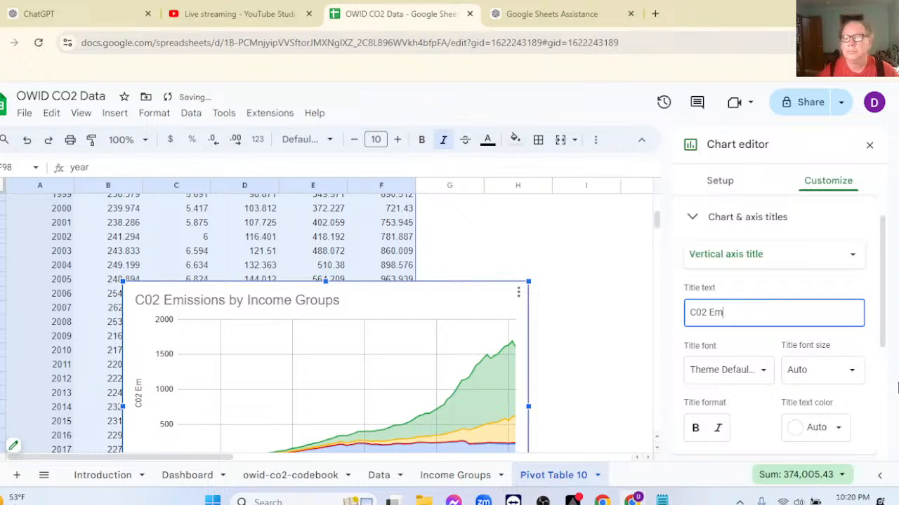
pyautogui.write('ission')
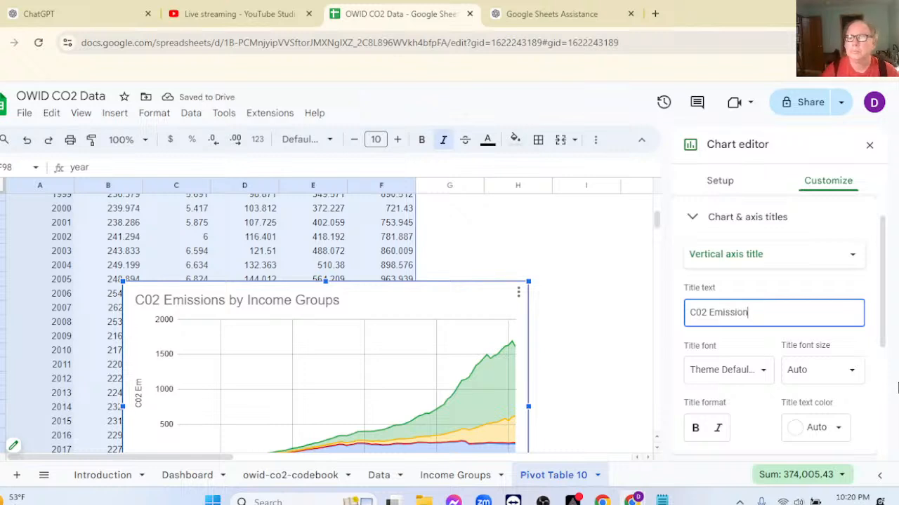
pyautogui.write('s by Ton')
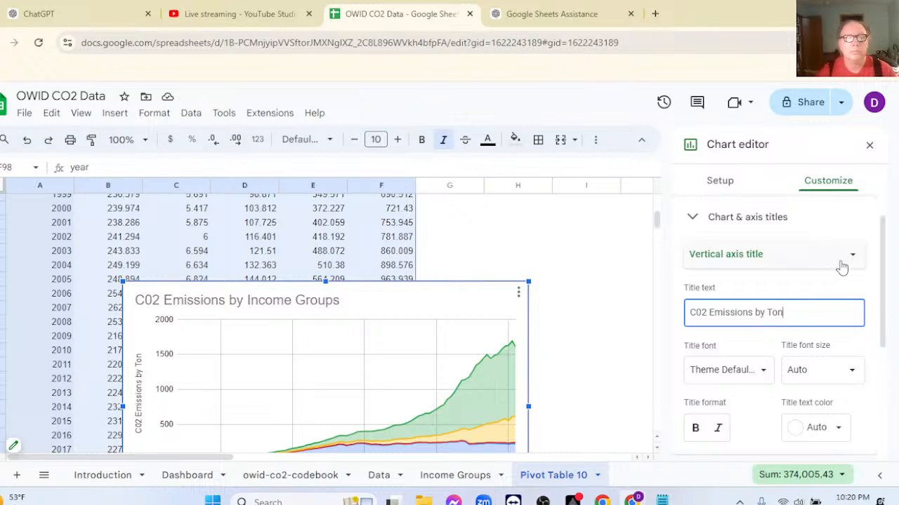
pyautogui.click(598, 236)
# Copy the income groups chart from the pivot table sheet and paste it into the Dashboard sheet.
pyautogui.scroll(-2, 429, 315)
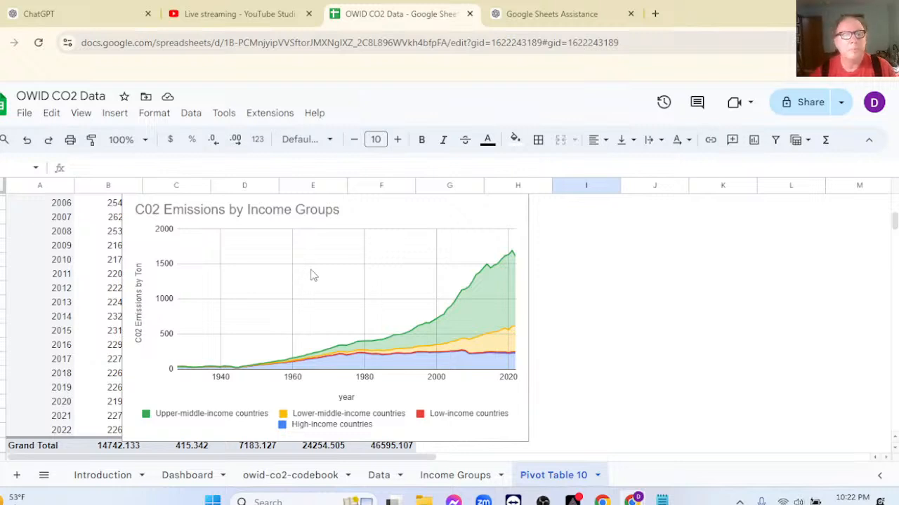
pyautogui.scroll(1, 343, 254)
pyautogui.click(344, 257)
pyautogui.scroll(-1, 344, 257)
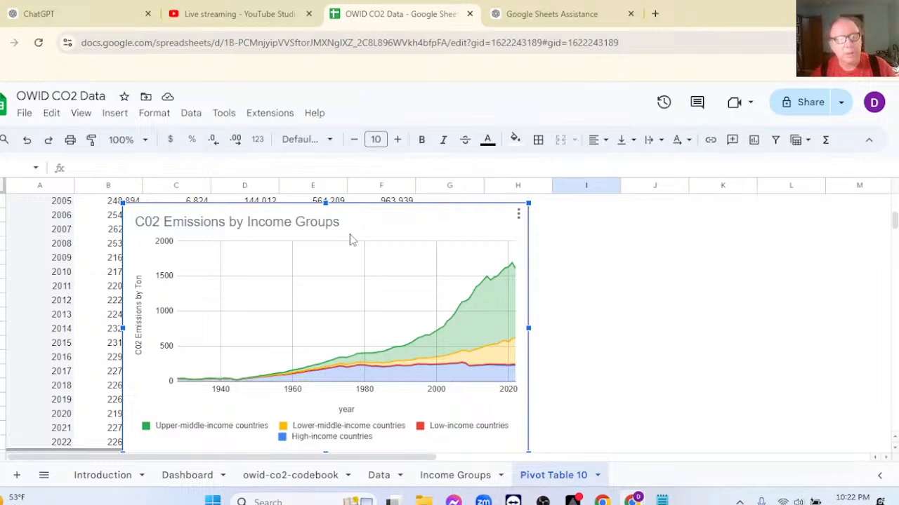
pyautogui.hotkey('ctrl', 'c')
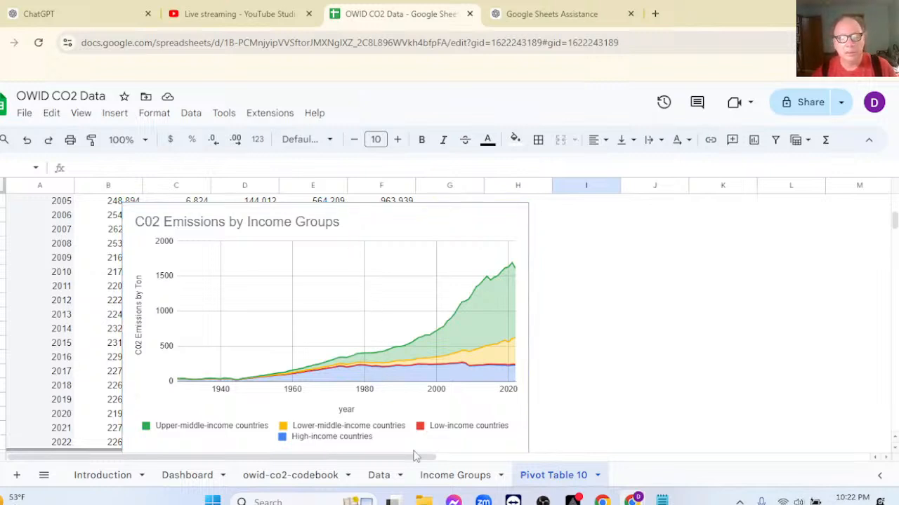
pyautogui.click(445, 477)
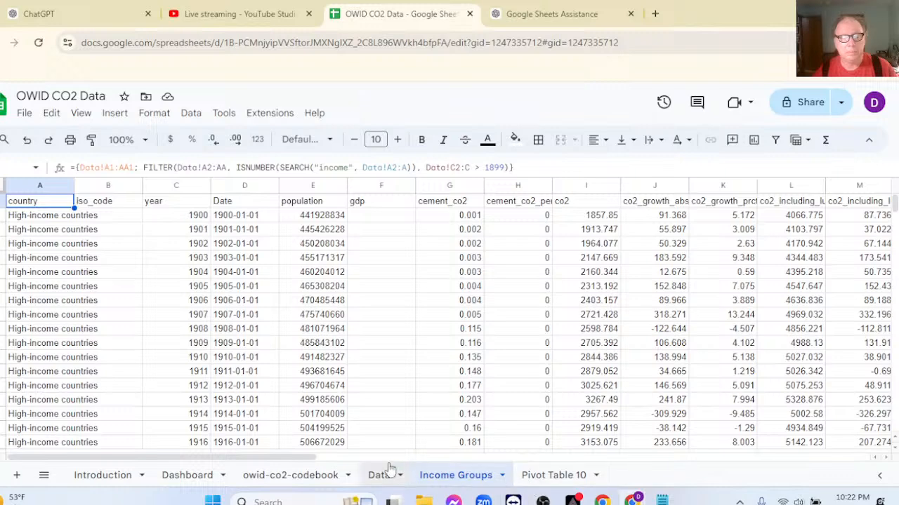
pyautogui.click(190, 477)
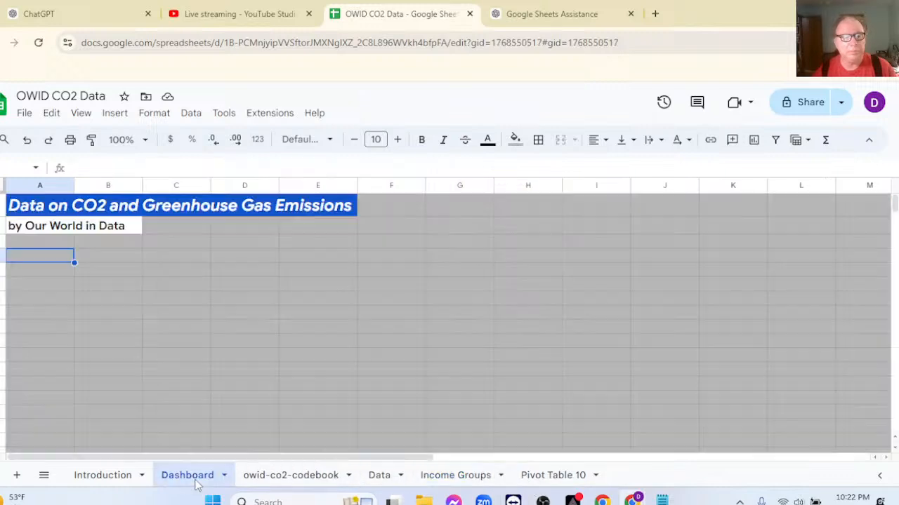
pyautogui.click(108, 264)
pyautogui.hotkey('ctrl', 'v')
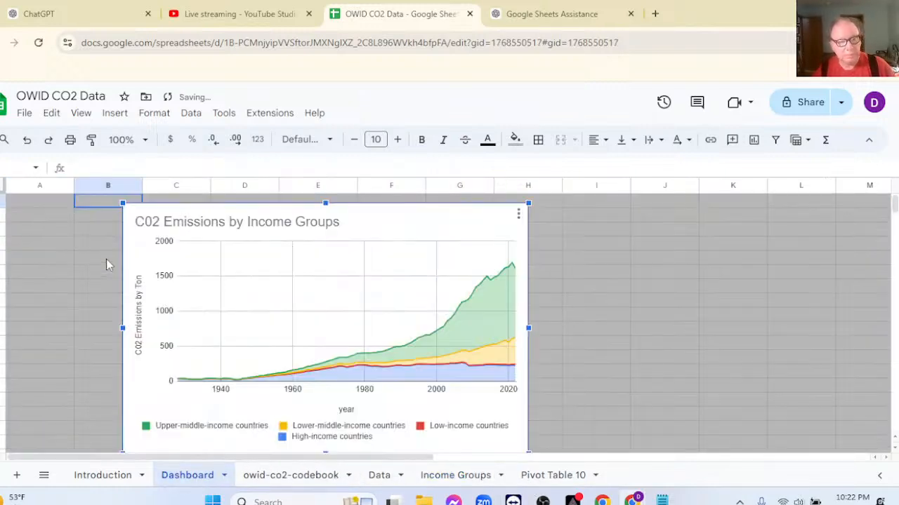
# Shrink the pasted chart and place it just below the Dashboard subtitle, spanning about columns B to D.
pyautogui.scroll(-2, 581, 374)
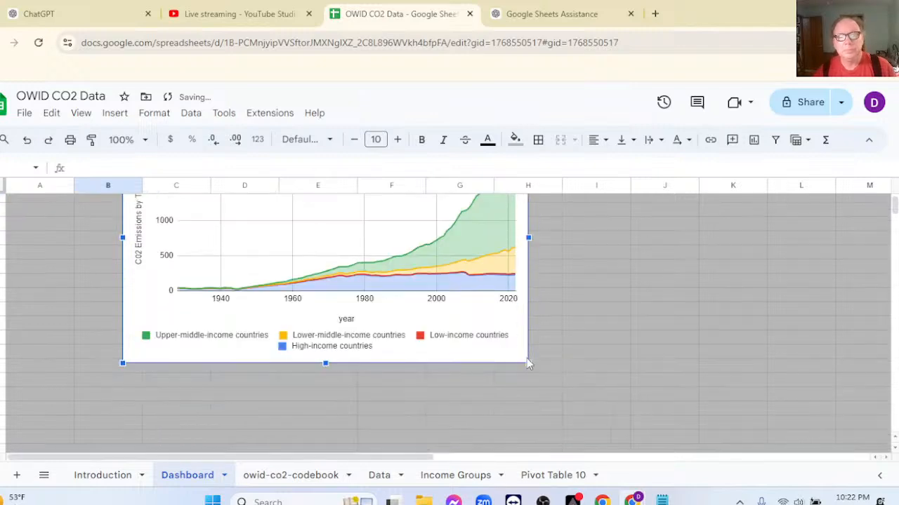
pyautogui.moveTo(527, 364); pyautogui.dragTo(386, 275)
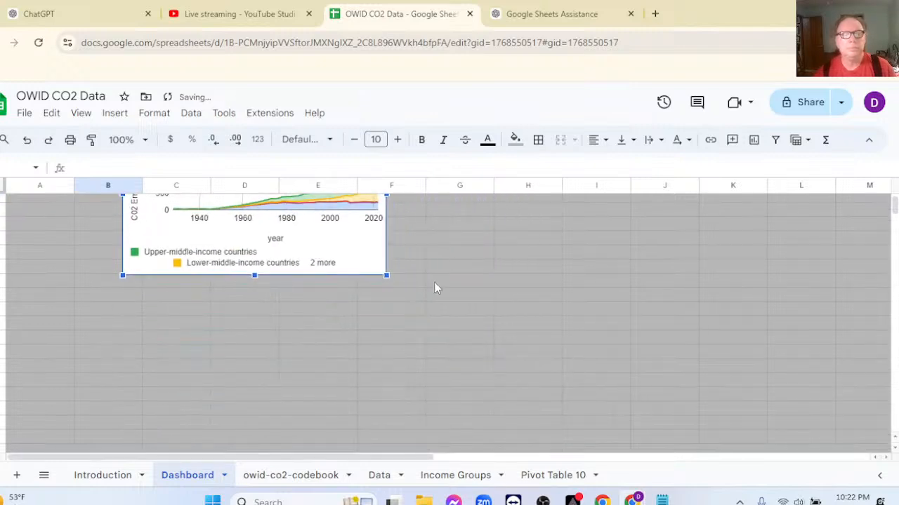
pyautogui.scroll(2, 431, 288)
pyautogui.scroll(1, 439, 287)
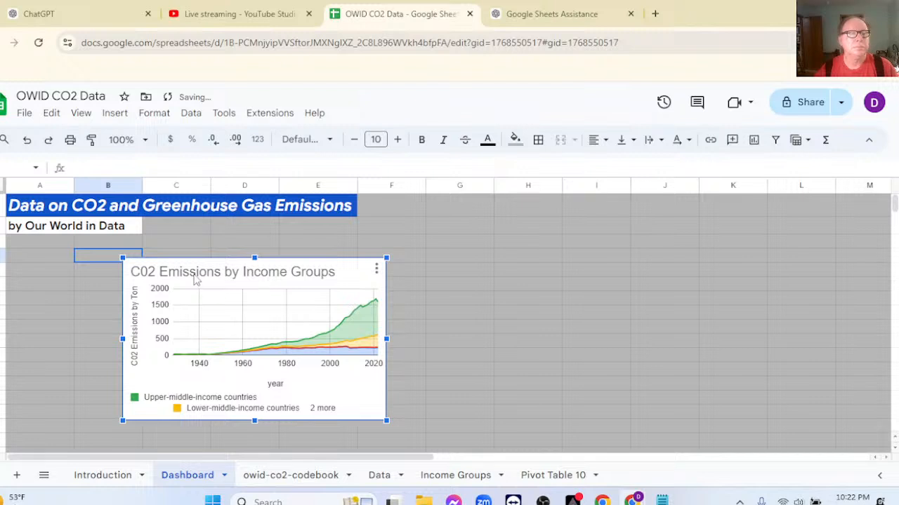
pyautogui.moveTo(201, 267); pyautogui.dragTo(145, 257)
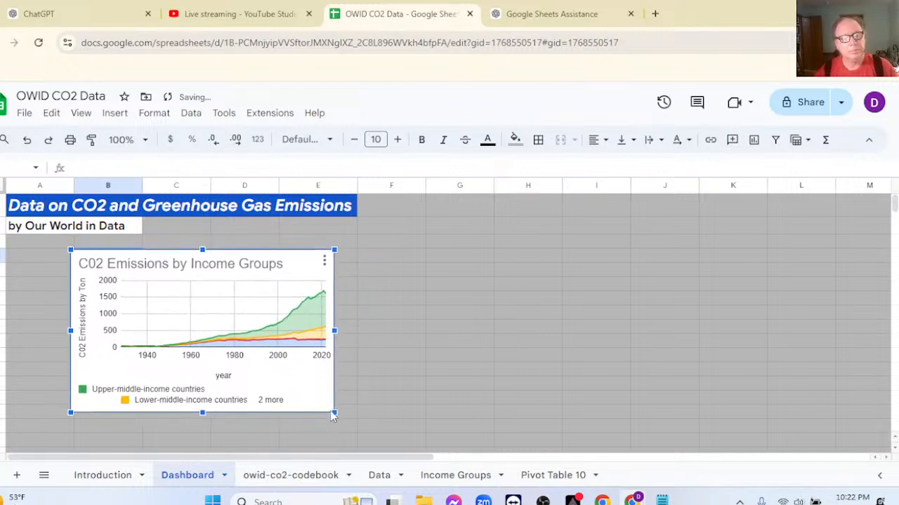
pyautogui.moveTo(335, 414); pyautogui.dragTo(299, 391)
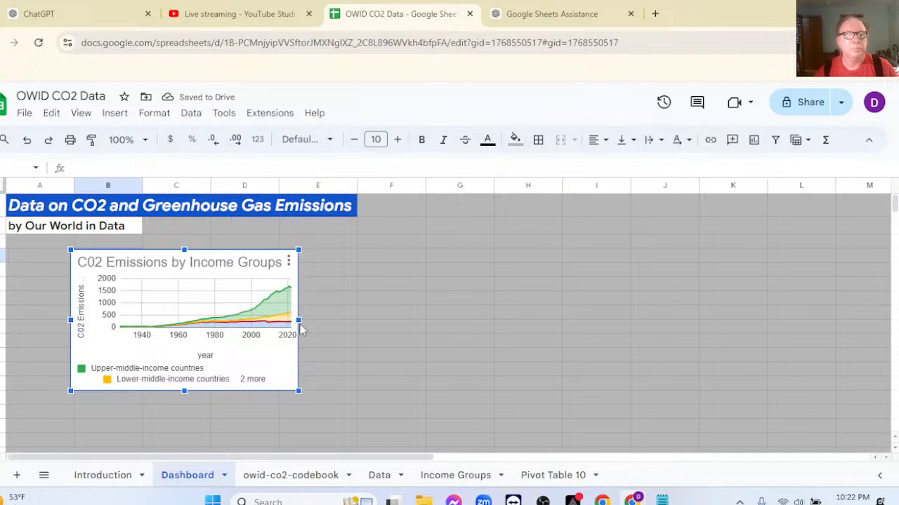
pyautogui.moveTo(298, 320); pyautogui.dragTo(281, 319)
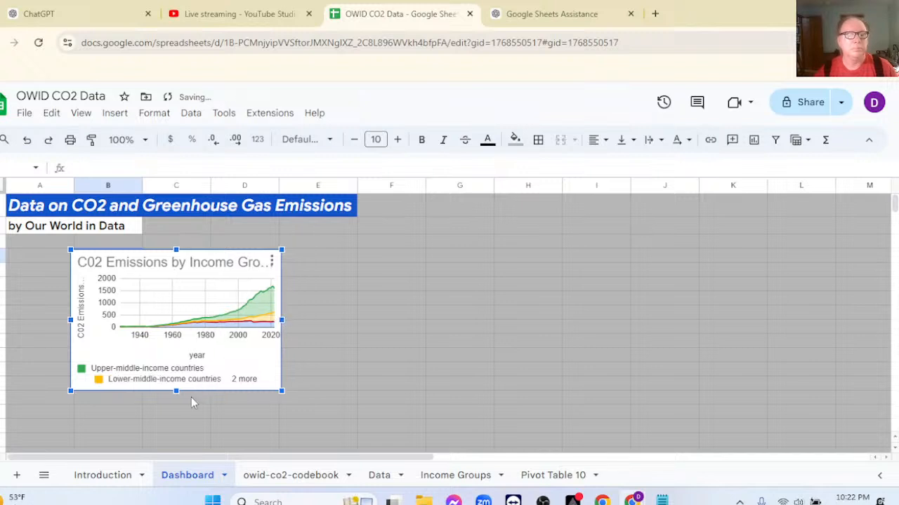
pyautogui.moveTo(175, 391)
pyautogui.mouseDown()
pyautogui.moveTo(176, 366)
pyautogui.moveTo(177, 391)
pyautogui.mouseUp()
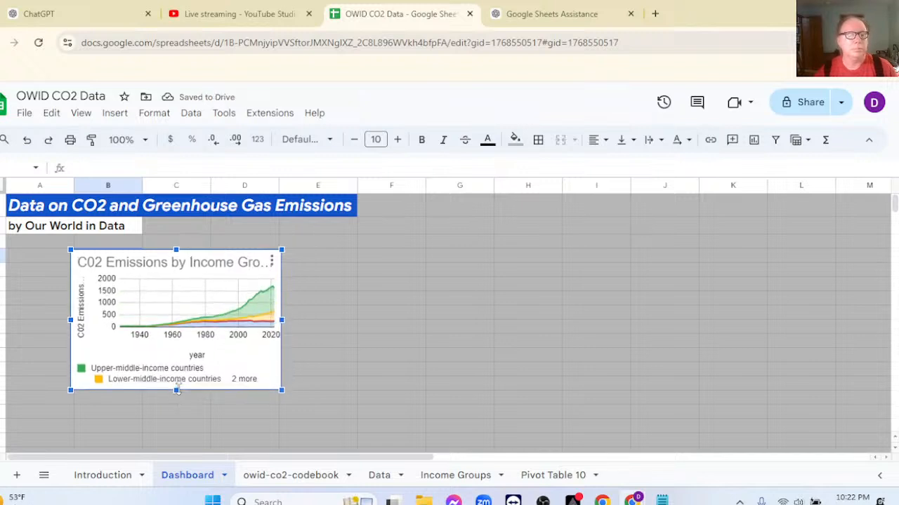
pyautogui.click(337, 343)
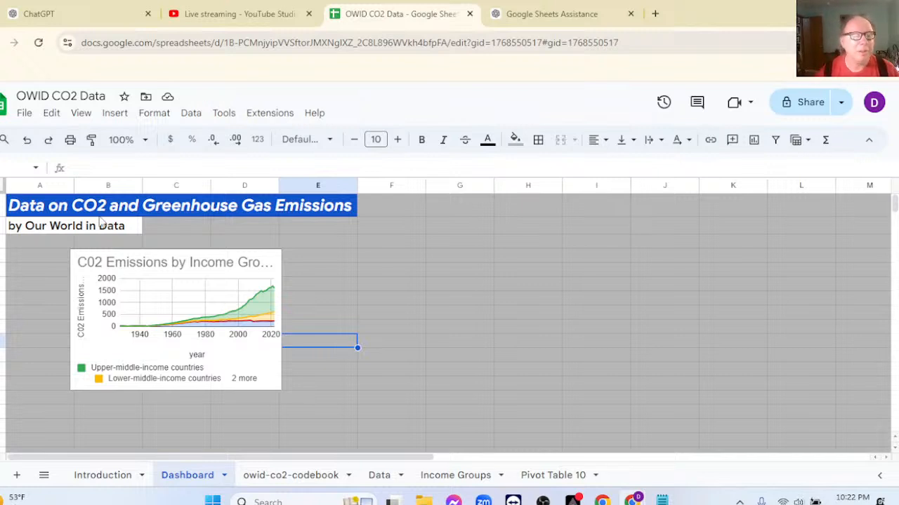
# Shorten the Dashboard chart's title to "Emissions by Income Groups".
pyautogui.doubleClick(139, 273)
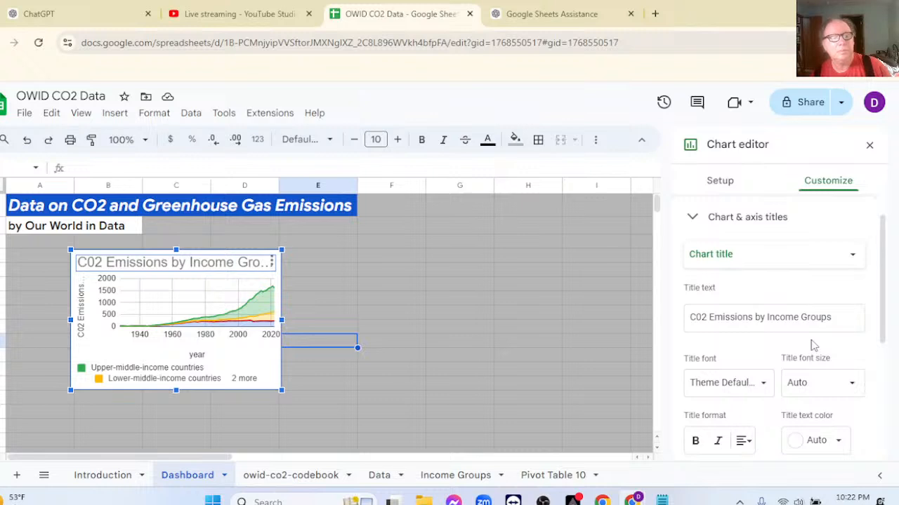
pyautogui.click(710, 317)
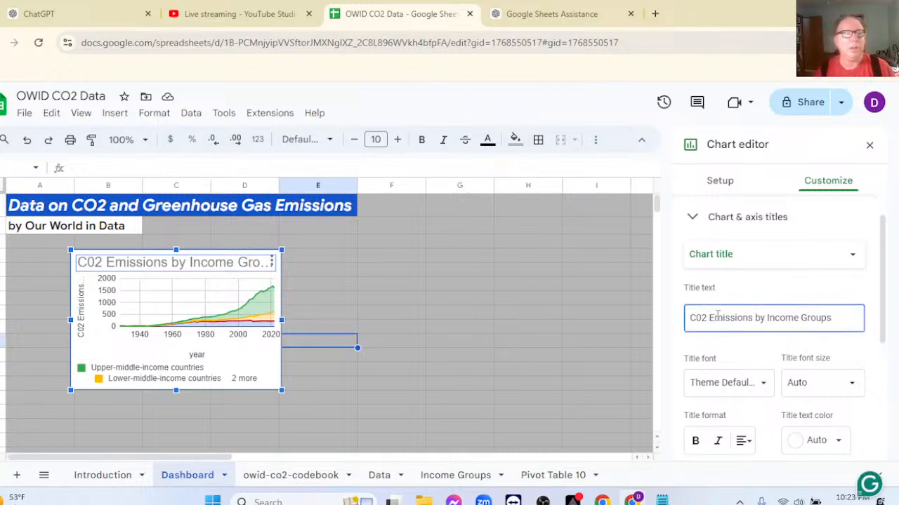
pyautogui.press('BackSpace')
pyautogui.press('BackSpace')
pyautogui.press('BackSpace')
pyautogui.press('BackSpace')
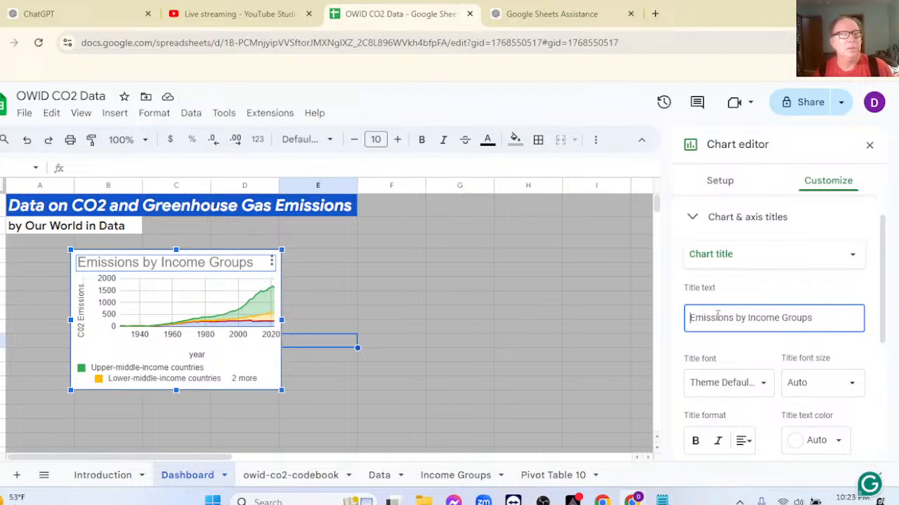
# Shorten the Dashboard's main heading to "CO2 and Greenhouse Gas Emissions".
pyautogui.click(103, 212)
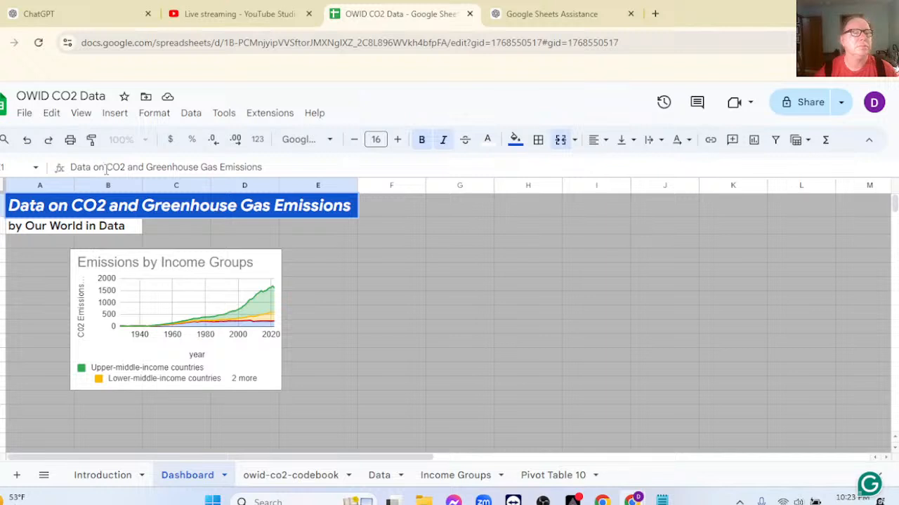
pyautogui.click(107, 167)
pyautogui.press('BackSpace')
pyautogui.press('BackSpace')
pyautogui.press('BackSpace')
pyautogui.press('BackSpace')
pyautogui.press('BackSpace')
pyautogui.press('BackSpace')
pyautogui.press('BackSpace')
pyautogui.press('BackSpace')
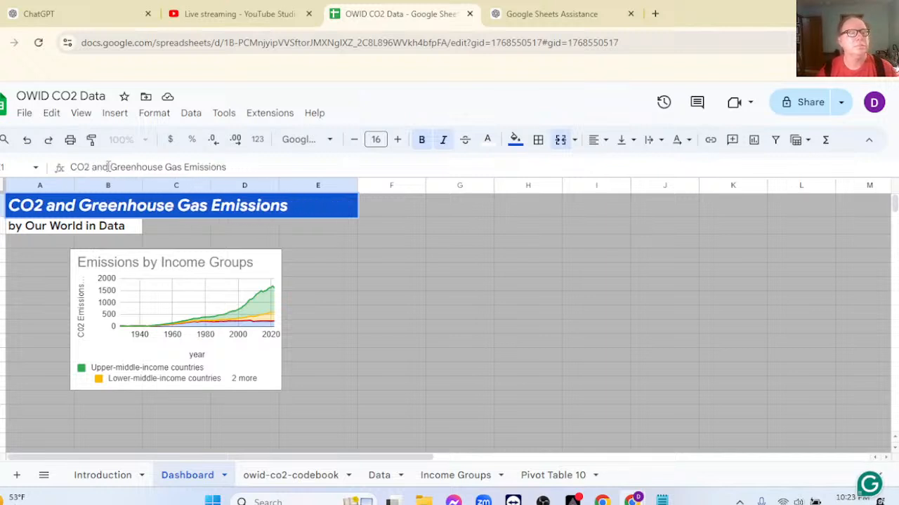
pyautogui.click(415, 273)
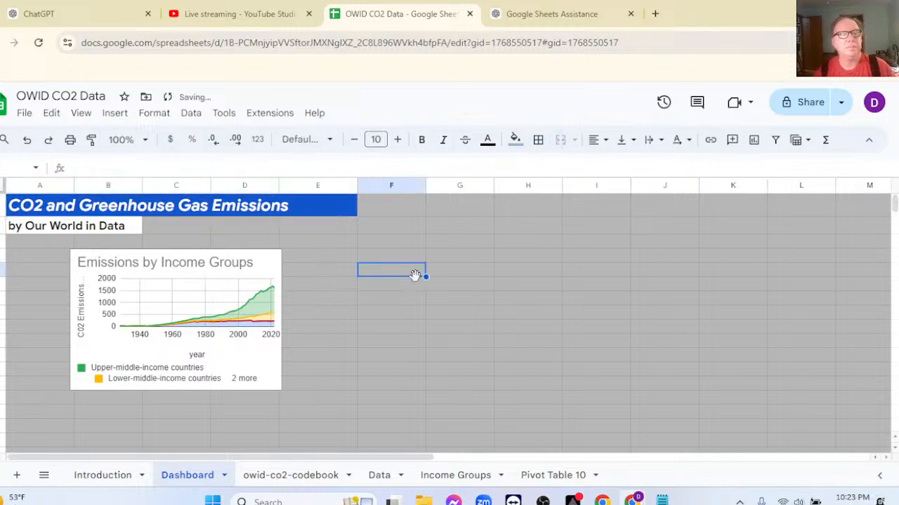
# Widen the emissions chart on the Dashboard very slightly from its outer edge beside column E.
pyautogui.click(272, 380)
pyautogui.moveTo(290, 322); pyautogui.dragTo(286, 375)
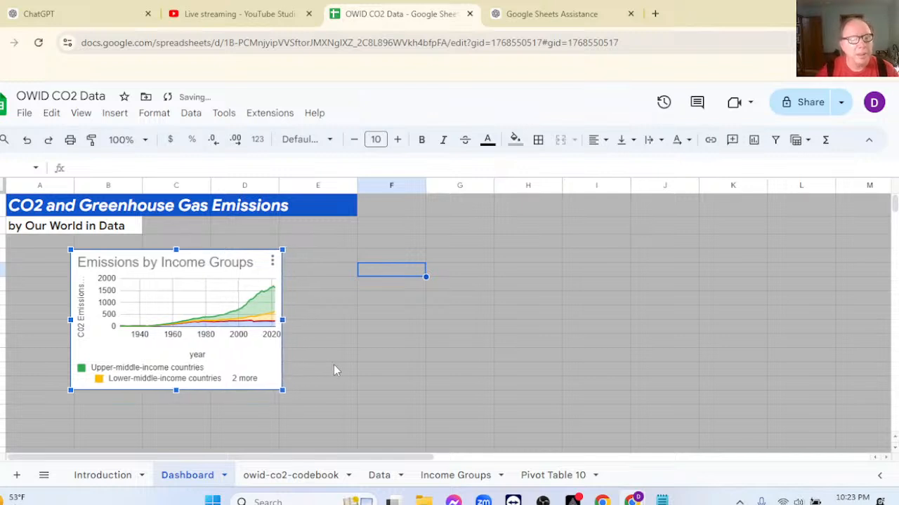
# Widen the emissions chart on the Dashboard to span about columns A to E, and make it slightly taller.
pyautogui.moveTo(282, 320); pyautogui.dragTo(383, 320)
pyautogui.moveTo(292, 262); pyautogui.dragTo(242, 259)
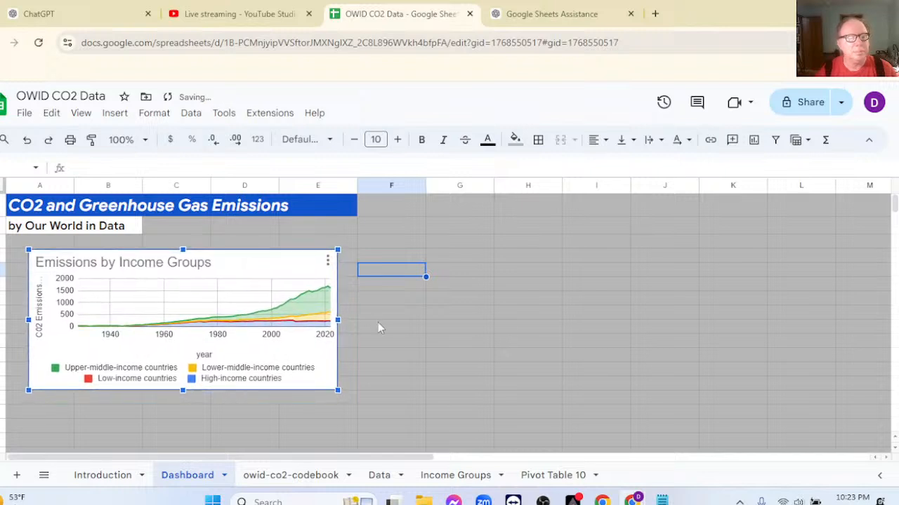
pyautogui.click(442, 356)
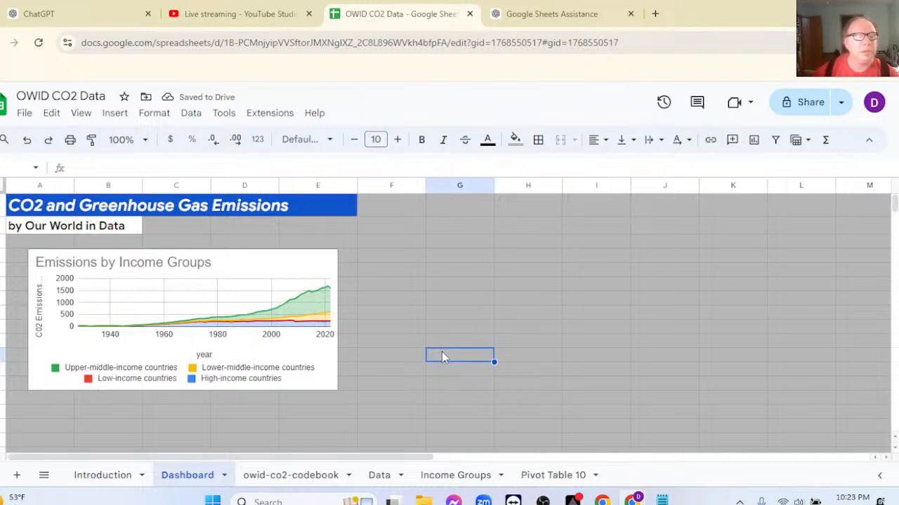
pyautogui.click(259, 360)
pyautogui.moveTo(183, 391); pyautogui.dragTo(183, 419)
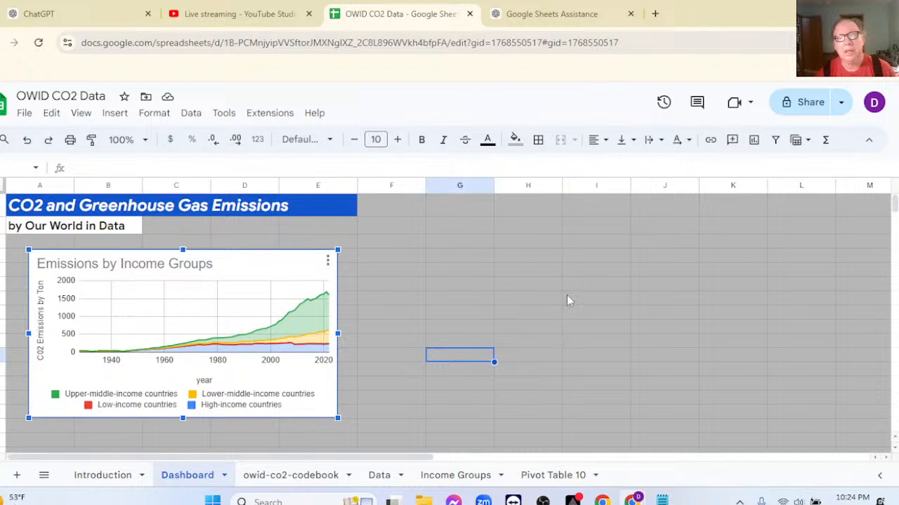
pyautogui.click(427, 272)
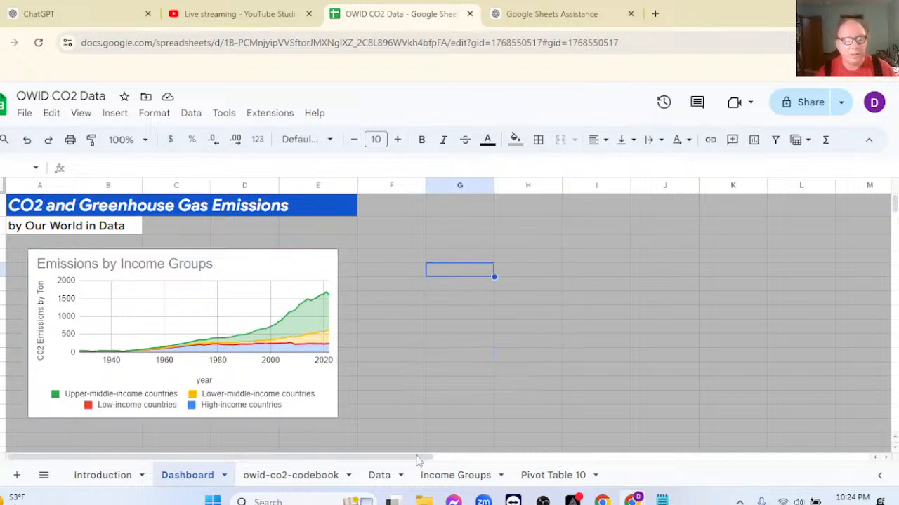
# Check the CO2 measurement units in the codebook and look at the Income Groups sheet, returning to the Dashboard.
pyautogui.click(274, 477)
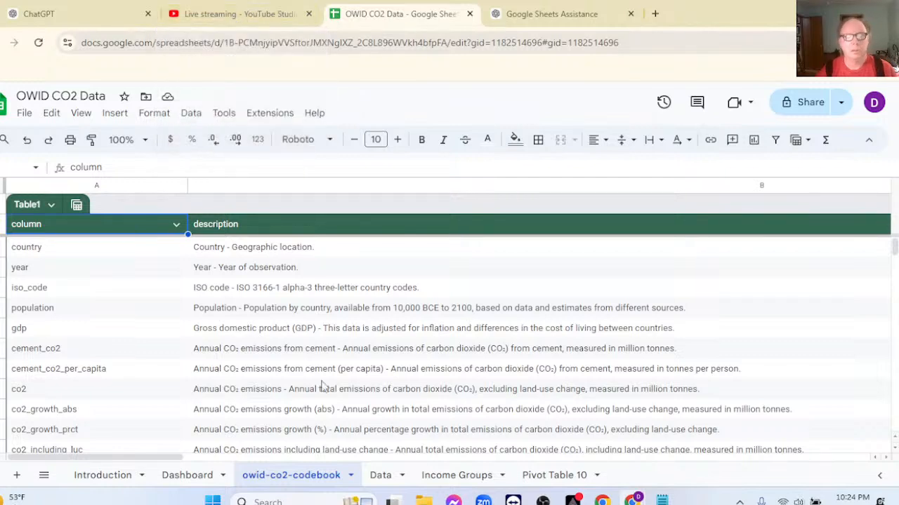
pyautogui.click(461, 480)
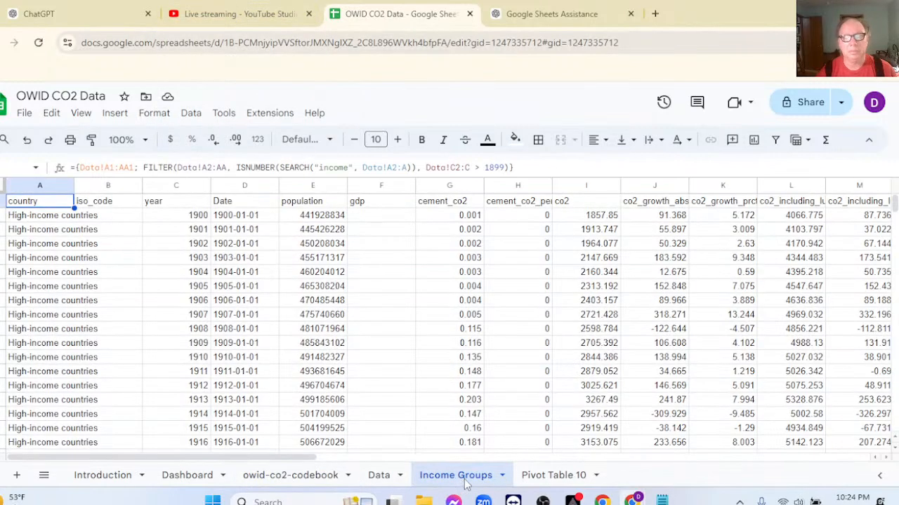
pyautogui.click(204, 478)
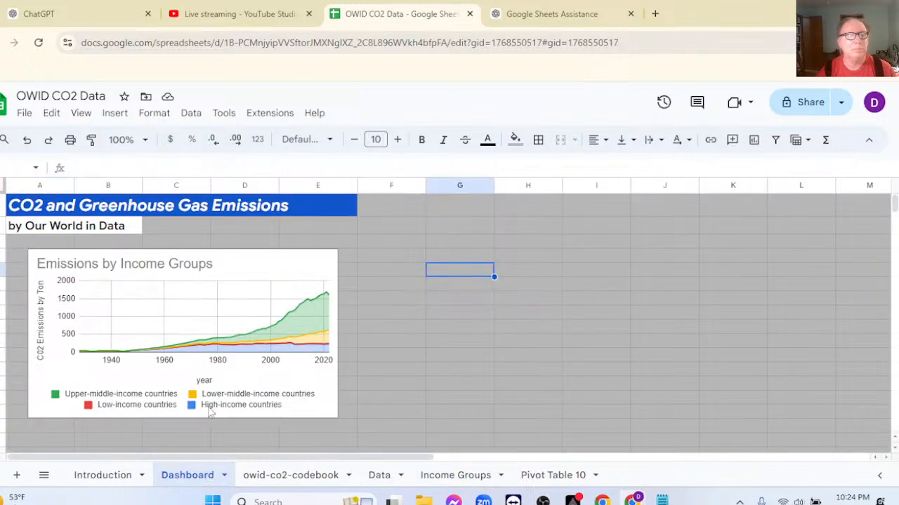
# Replace the Dashboard chart's vertical axis title with "1,000,000 Tons".
pyautogui.click(145, 291)
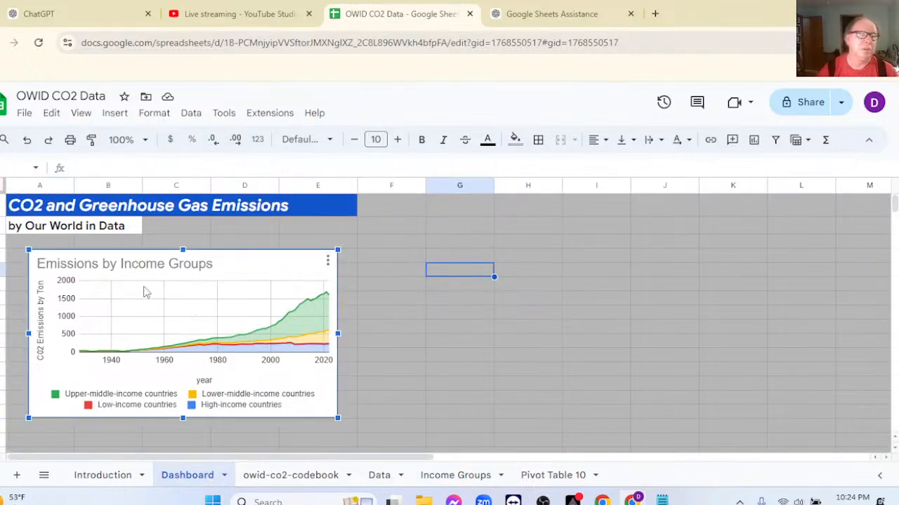
pyautogui.doubleClick(146, 291)
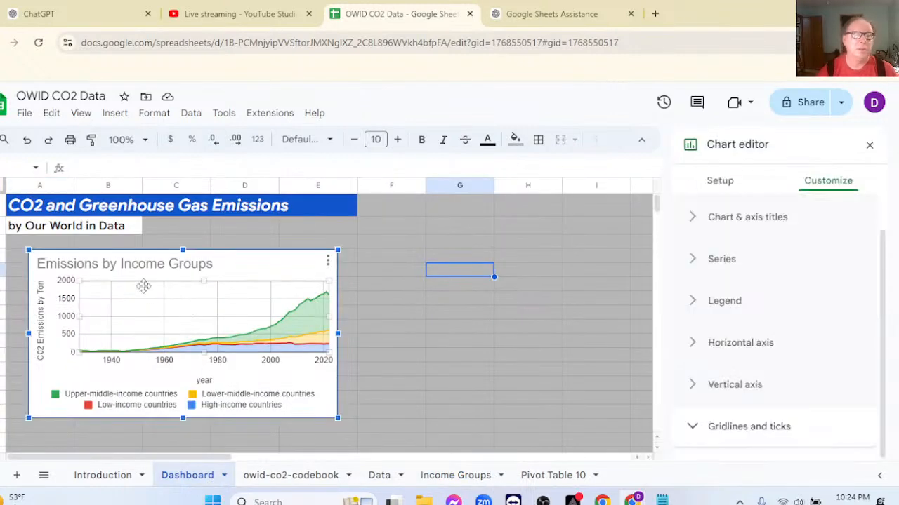
pyautogui.click(695, 219)
pyautogui.click(730, 254)
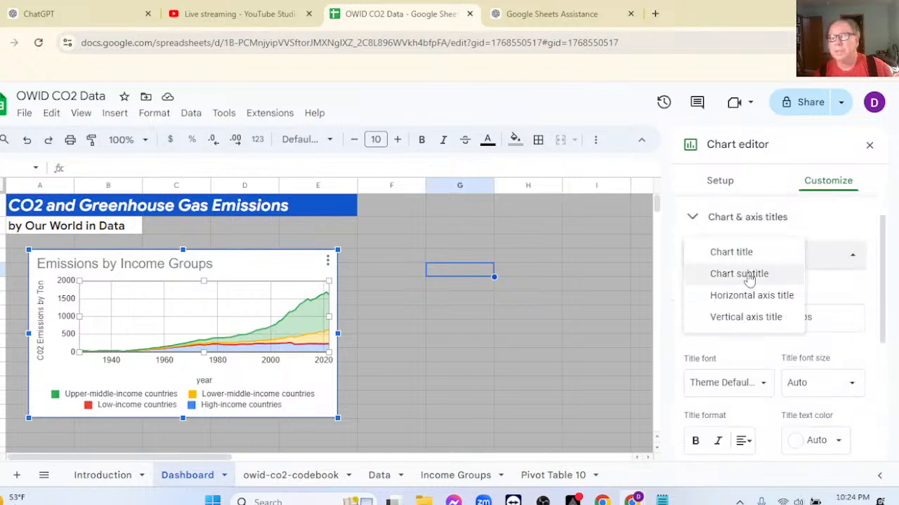
pyautogui.click(749, 318)
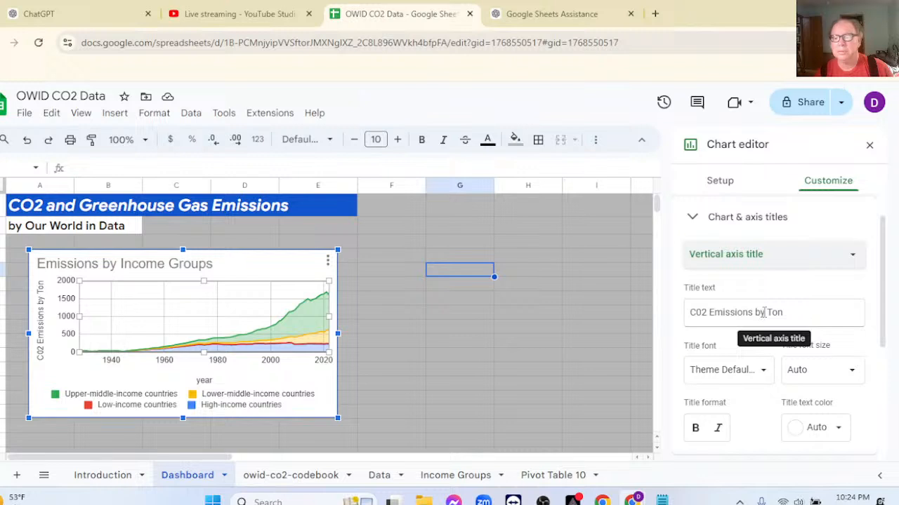
pyautogui.click(763, 313)
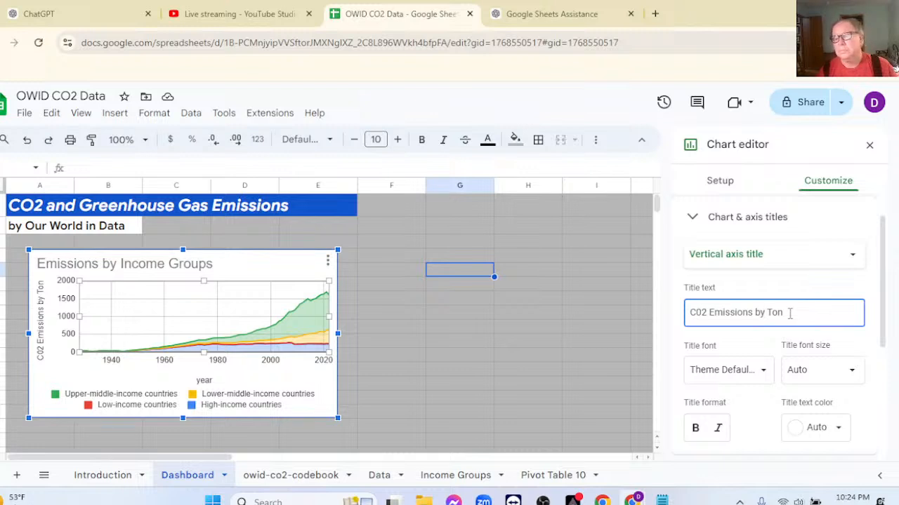
pyautogui.press('BackSpace')
pyautogui.press('BackSpace')
pyautogui.press('BackSpace')
pyautogui.press('BackSpace')
pyautogui.press('BackSpace')
pyautogui.press('BackSpace')
pyautogui.press('BackSpace')
pyautogui.press('BackSpace')
pyautogui.press('BackSpace')
pyautogui.press('BackSpace')
pyautogui.press('BackSpace')
pyautogui.press('BackSpace')
pyautogui.press('BackSpace')
pyautogui.press('BackSpace')
pyautogui.press('BackSpace')
pyautogui.press('BackSpace')
pyautogui.press('BackSpace')
pyautogui.write('1,000')
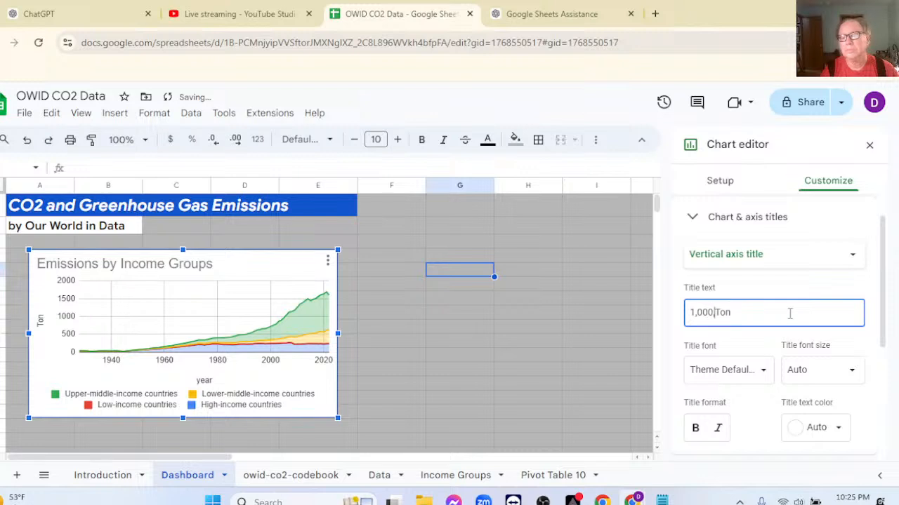
pyautogui.write(',000 Ton')
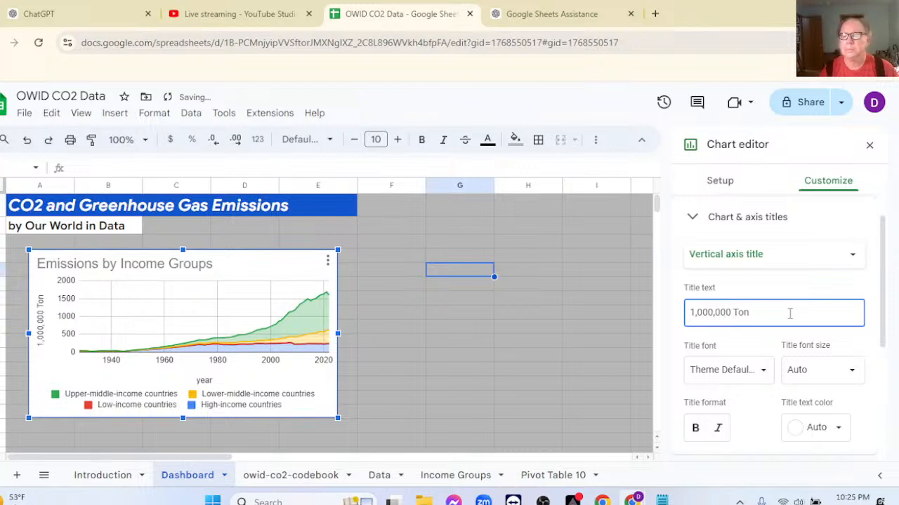
pyautogui.write('s')
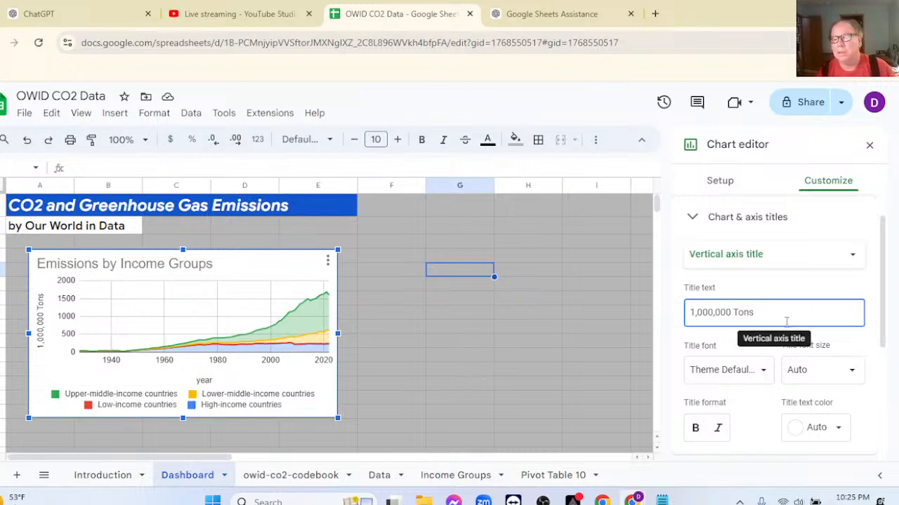
# Examine the Dashboard chart's data range, X-axis, series and gridline settings.
pyautogui.scroll(-1, 783, 323)
pyautogui.click(721, 185)
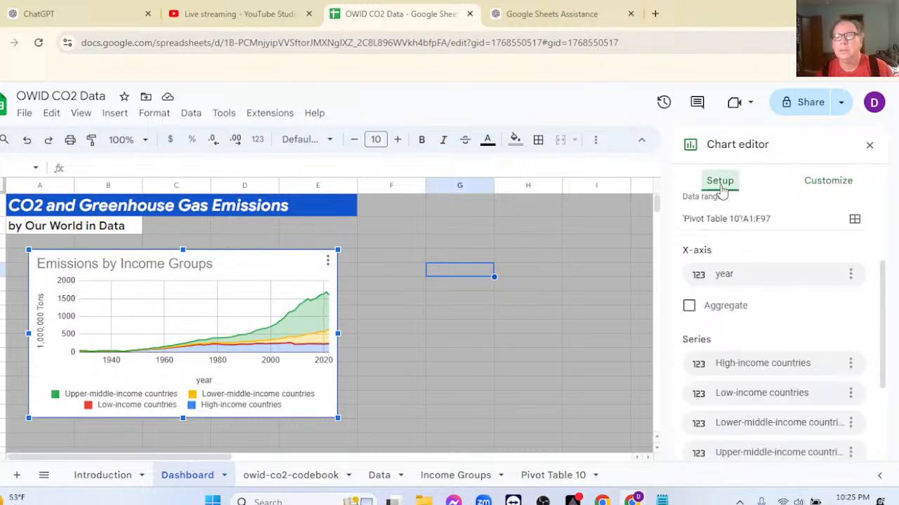
pyautogui.scroll(-4, 809, 337)
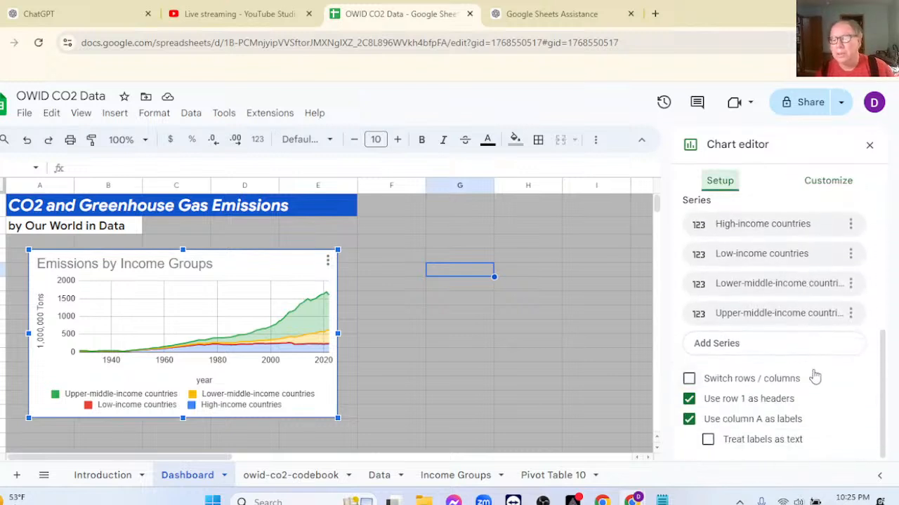
pyautogui.scroll(2, 858, 375)
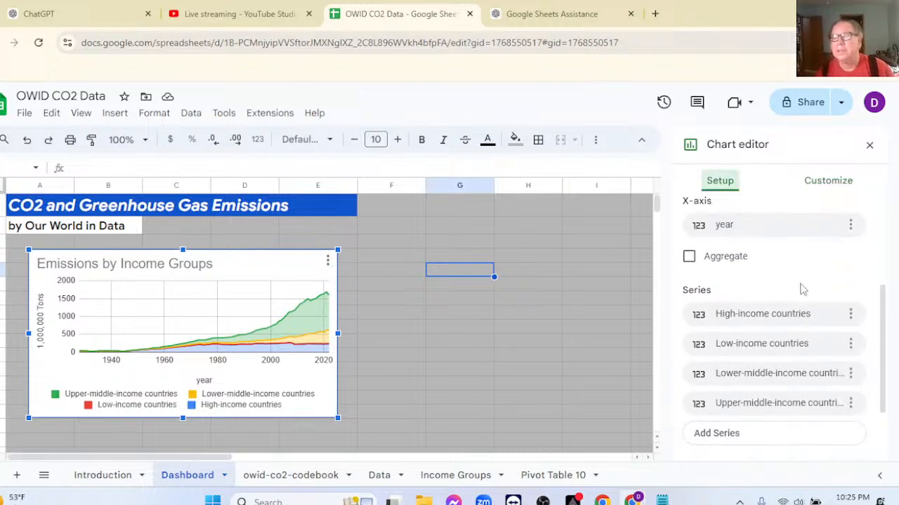
pyautogui.scroll(2, 804, 289)
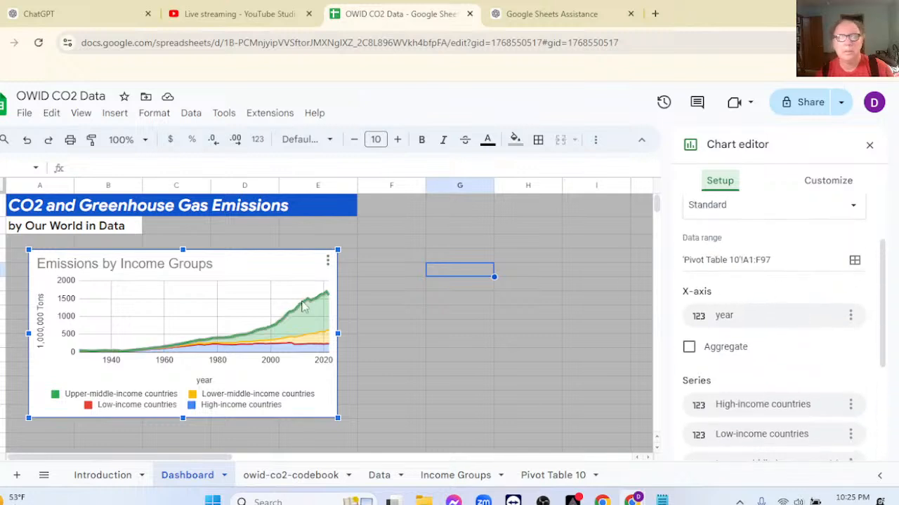
pyautogui.click(251, 283)
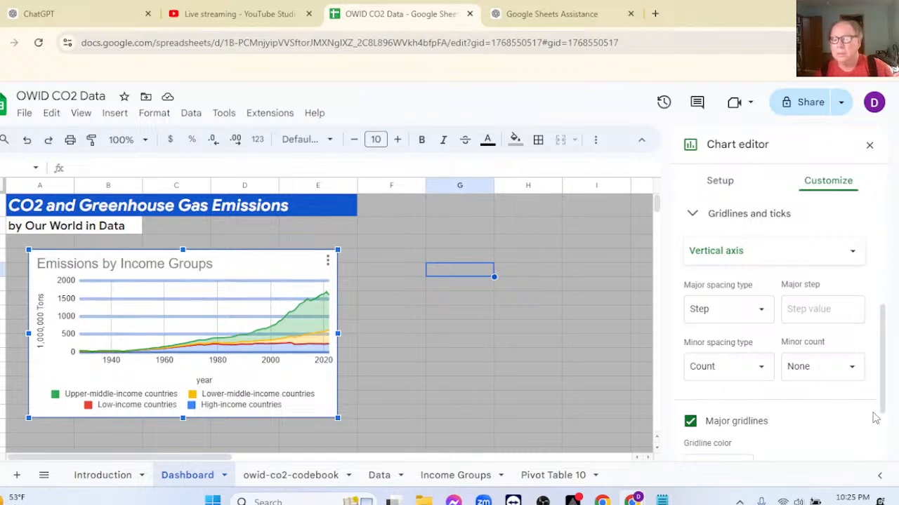
pyautogui.scroll(-2, 876, 419)
pyautogui.scroll(3, 846, 372)
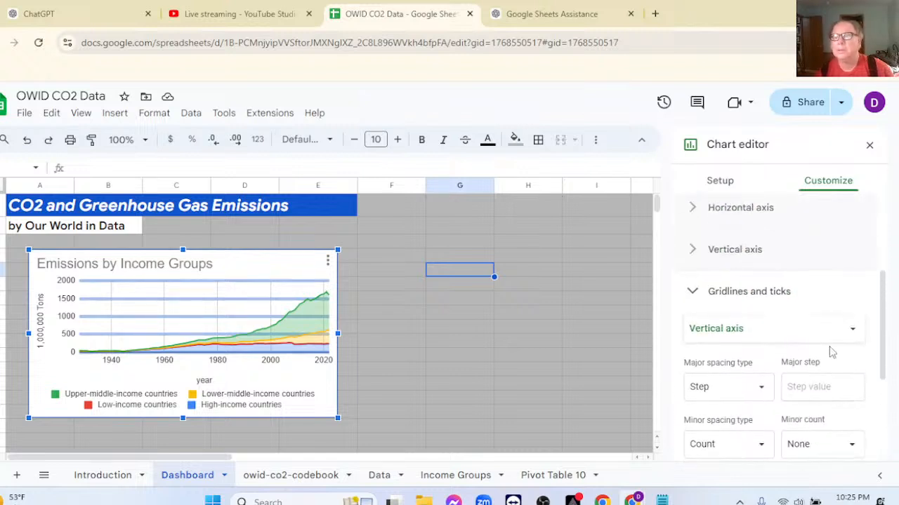
pyautogui.click(719, 184)
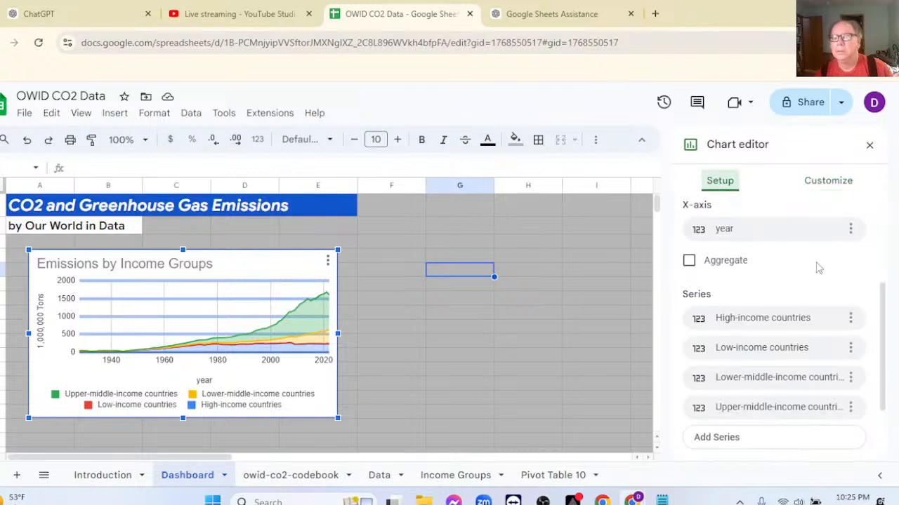
pyautogui.scroll(-1, 808, 263)
pyautogui.scroll(-1, 813, 273)
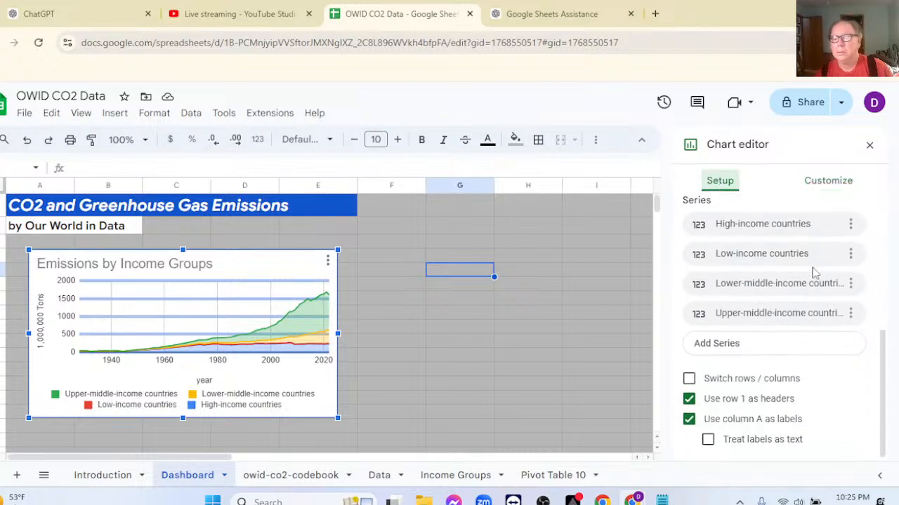
pyautogui.scroll(3, 814, 273)
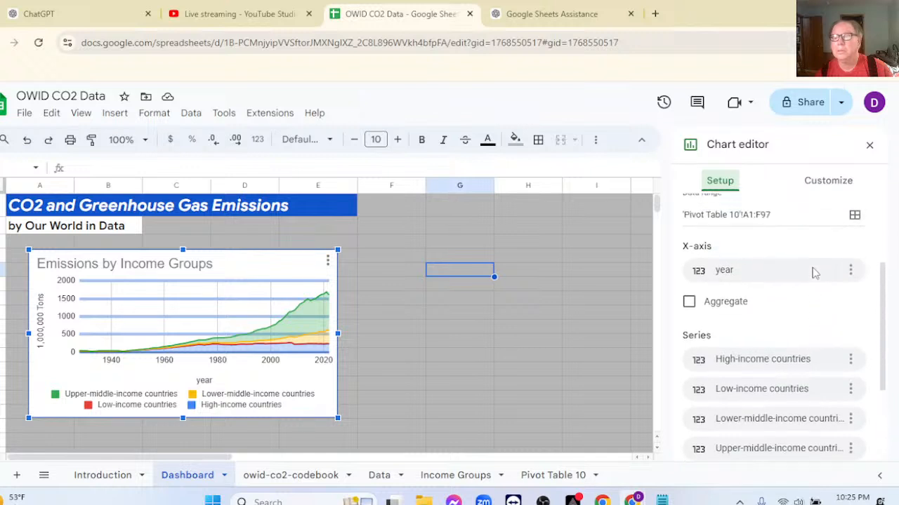
pyautogui.scroll(2, 815, 273)
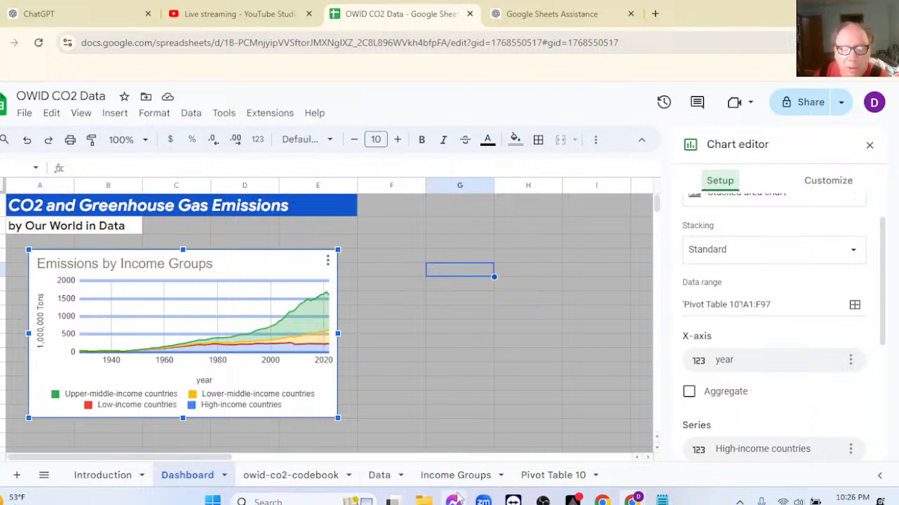
# Move the chart on the Pivot Table 10 sheet clear of the pivot table and review the table's yearly values.
pyautogui.click(538, 477)
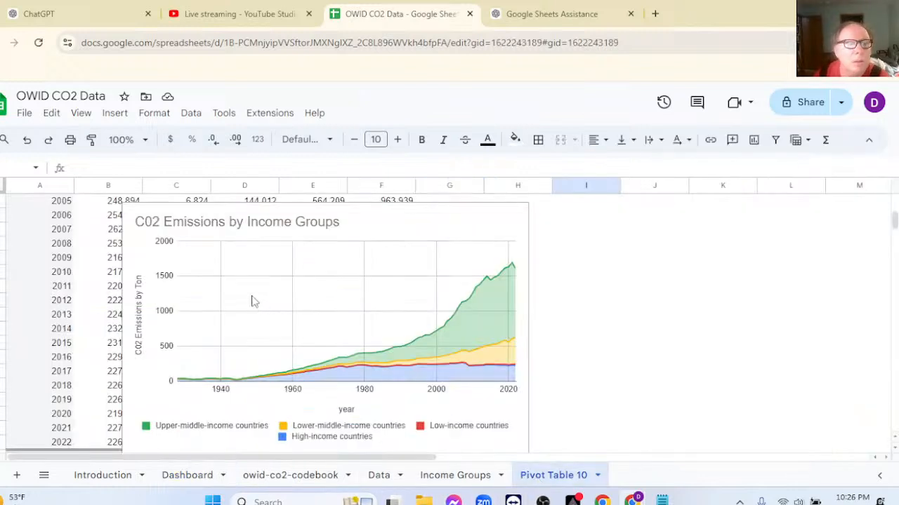
pyautogui.moveTo(465, 222); pyautogui.dragTo(794, 242)
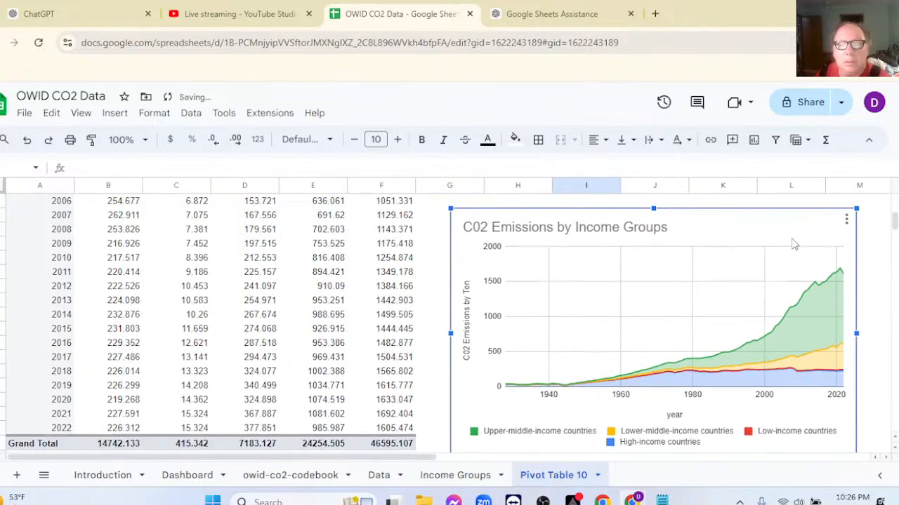
pyautogui.scroll(10, 169, 251)
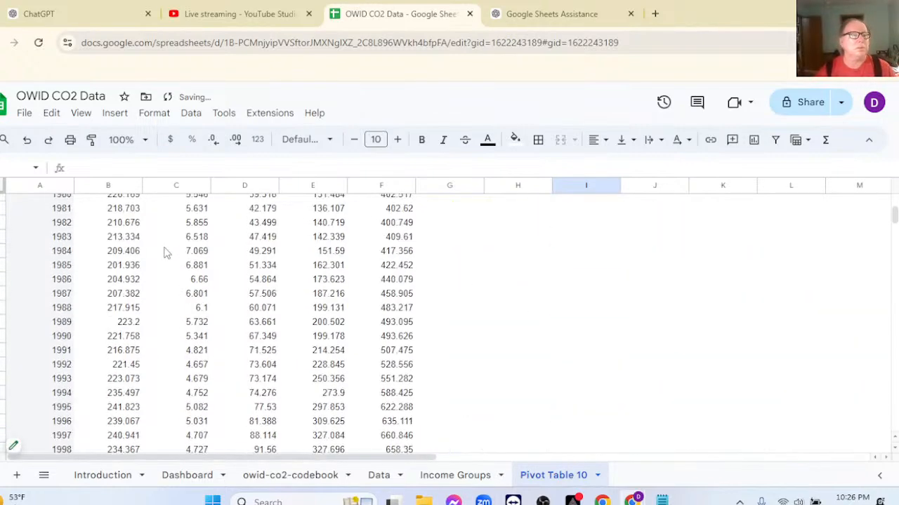
pyautogui.scroll(8, 167, 252)
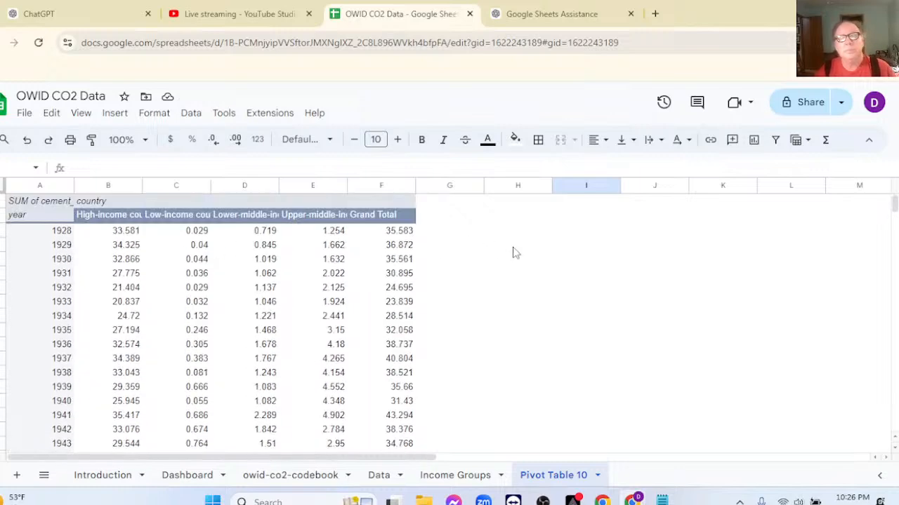
pyautogui.scroll(-10, 538, 257)
pyautogui.scroll(-12, 538, 259)
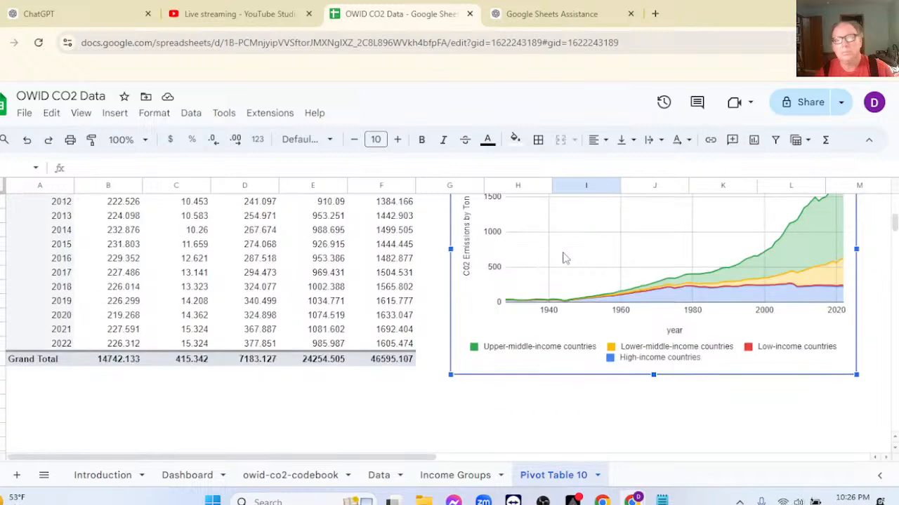
# Shift the Pivot Table 10 chart over the table's empty area and set its horizontal axis minimum to 1940.
pyautogui.moveTo(593, 232); pyautogui.dragTo(344, 288)
pyautogui.doubleClick(345, 247)
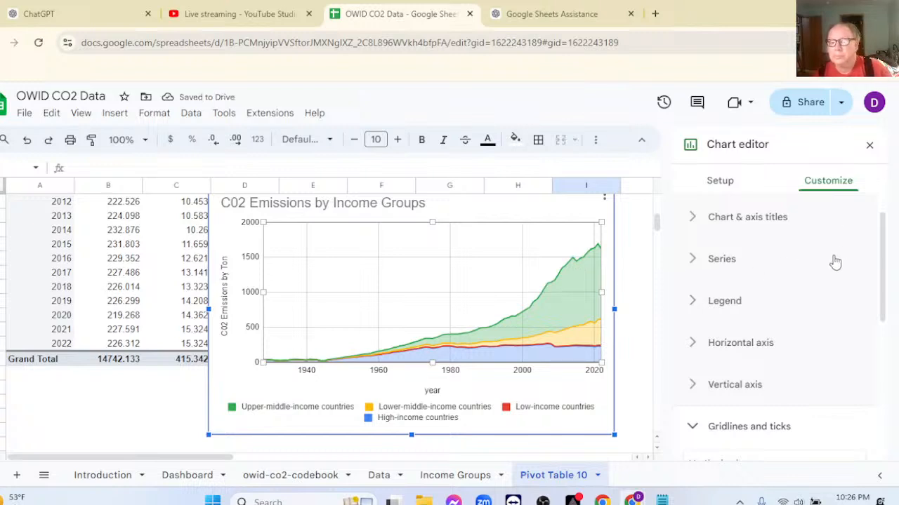
pyautogui.scroll(-4, 835, 262)
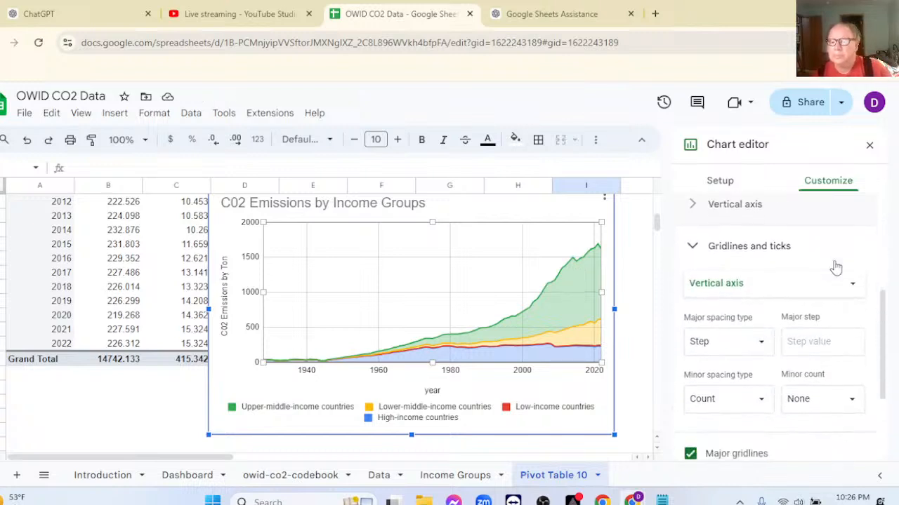
pyautogui.scroll(-3, 834, 265)
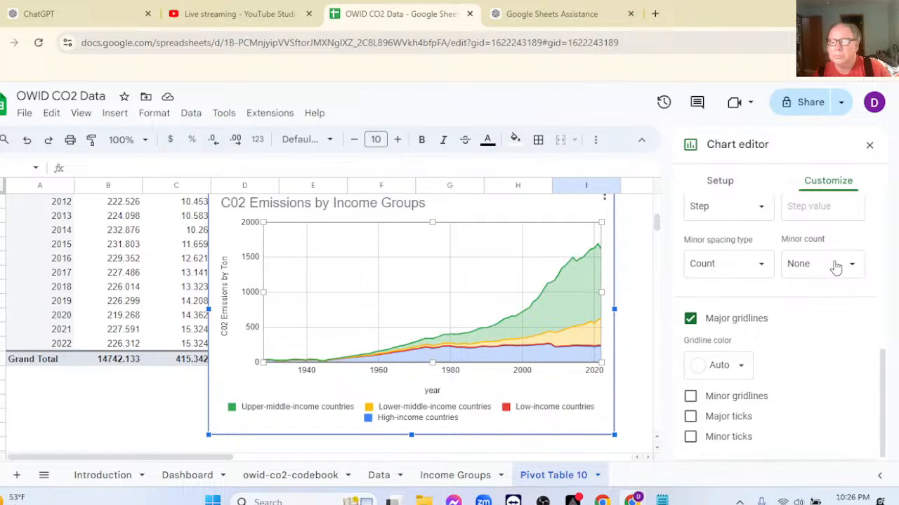
pyautogui.scroll(3, 835, 261)
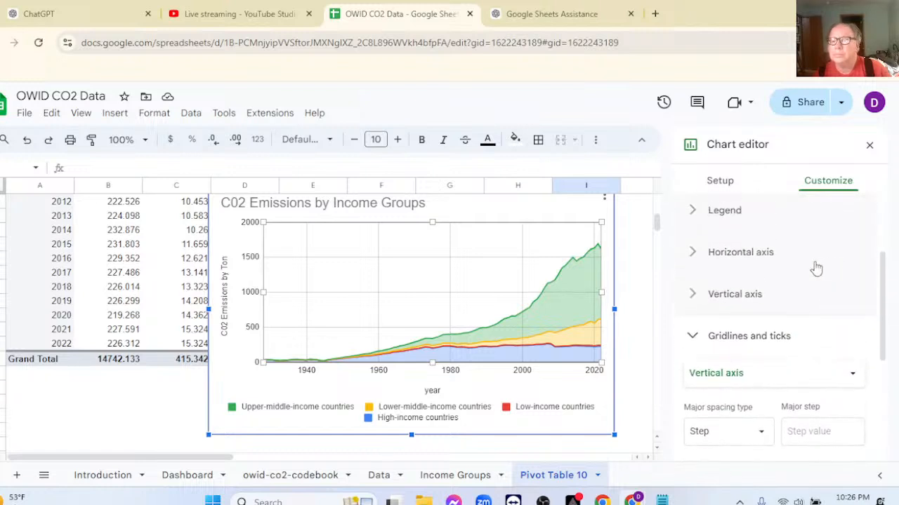
pyautogui.click(693, 252)
pyautogui.scroll(-3, 777, 290)
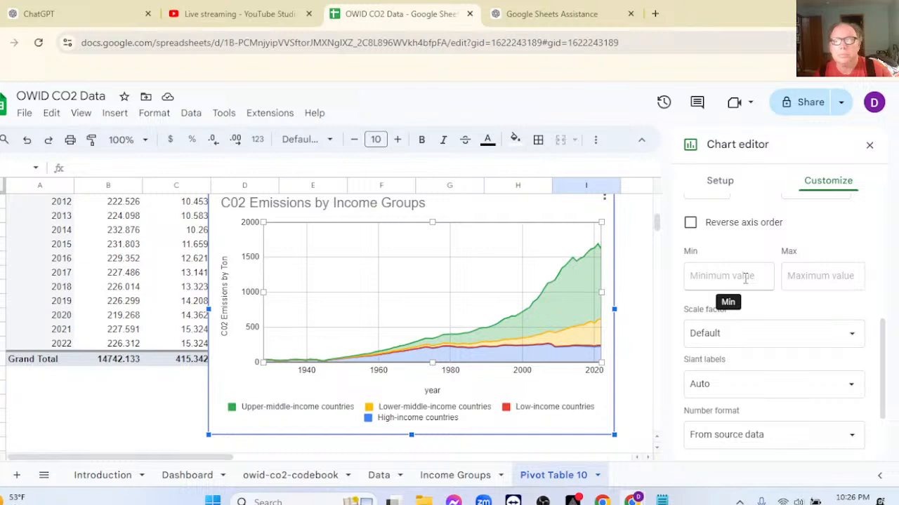
pyautogui.click(745, 278)
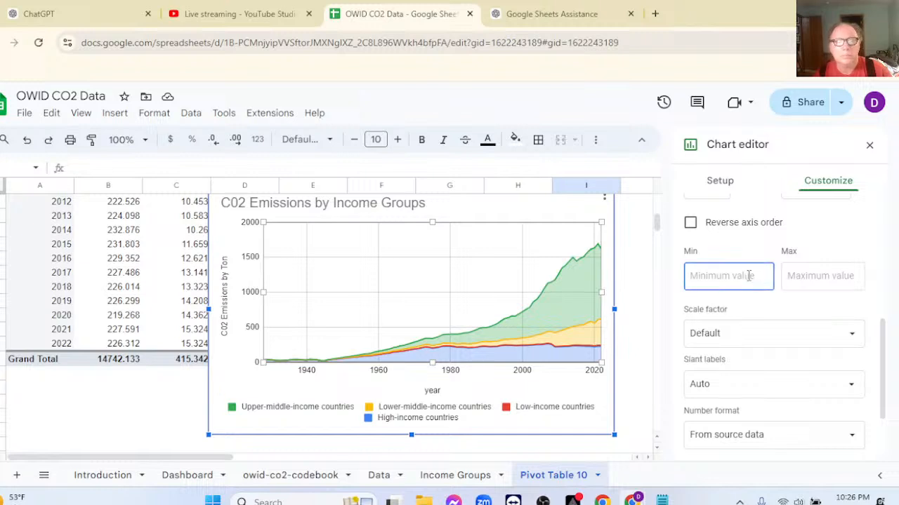
pyautogui.write('1940')
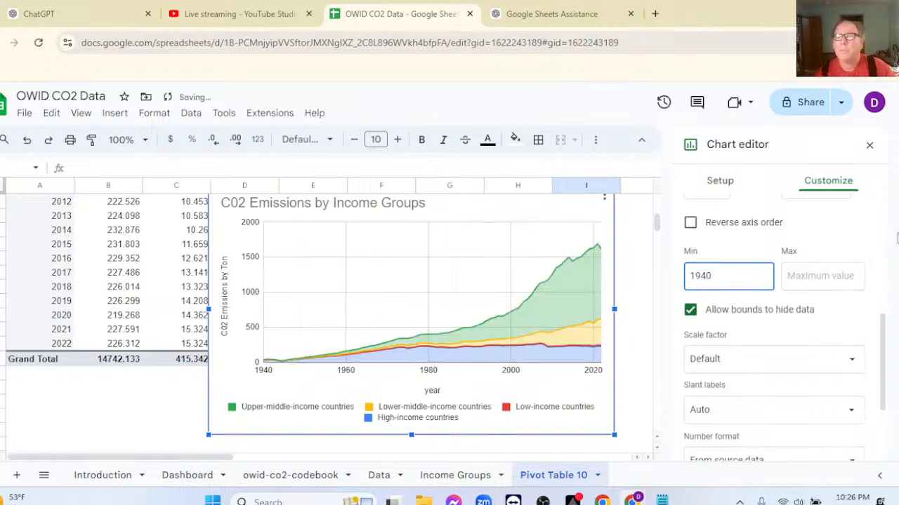
pyautogui.click(869, 146)
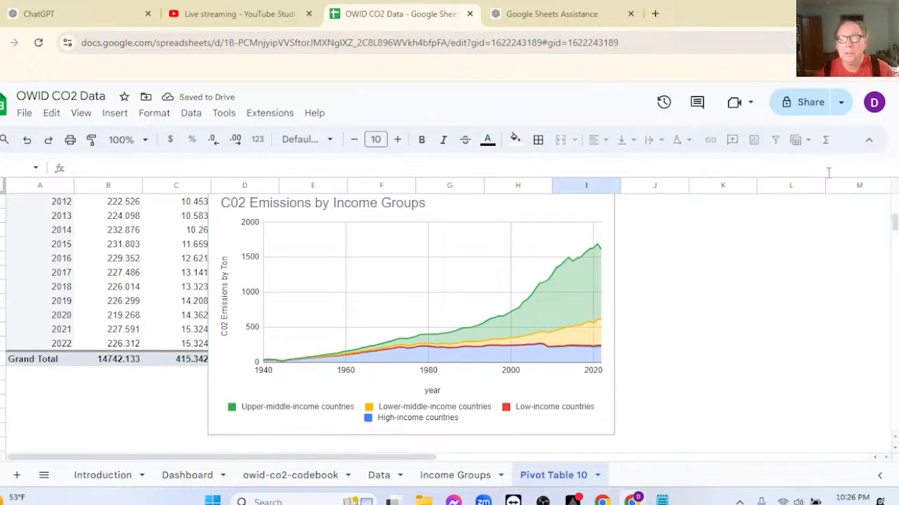
# Delete the existing Emissions by Income Groups chart from the Dashboard sheet.
pyautogui.click(188, 480)
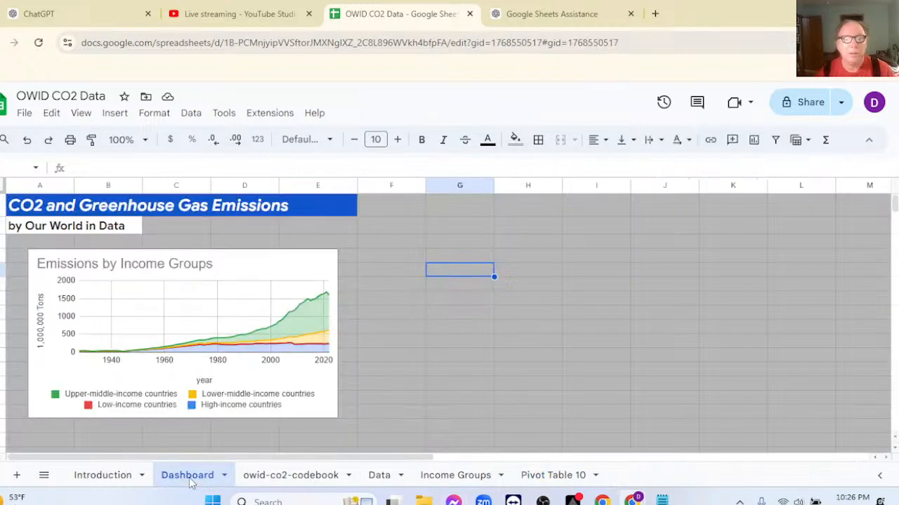
pyautogui.click(188, 305)
pyautogui.press('Delete')
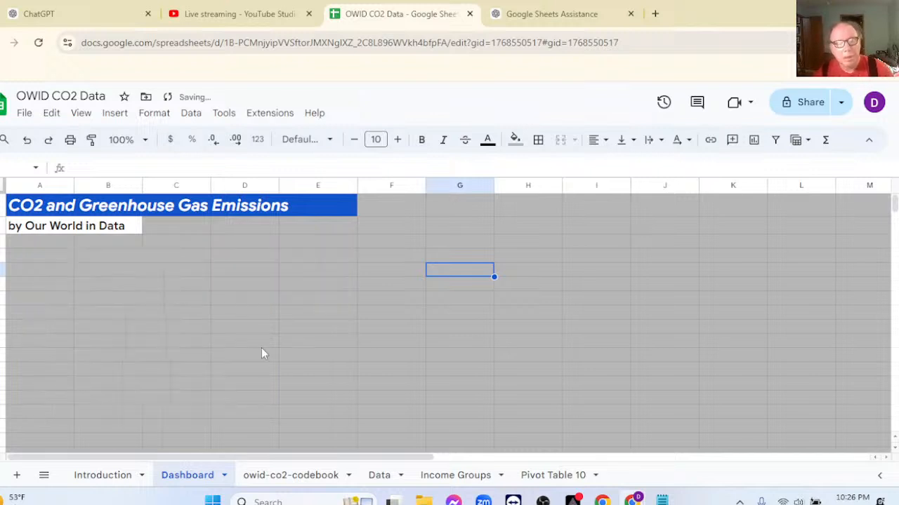
# Copy the income groups chart from the Pivot Table 10 sheet and paste it into the Dashboard at column B, below the headings.
pyautogui.click(528, 475)
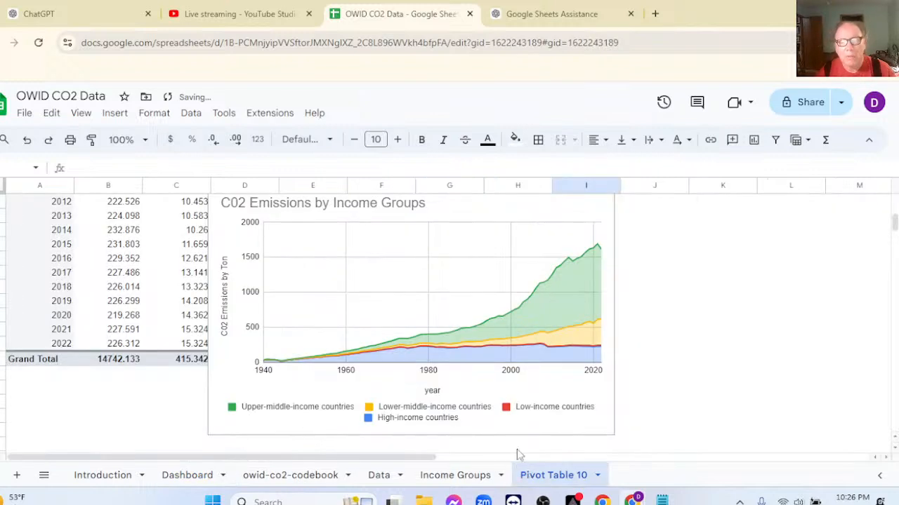
pyautogui.click(361, 288)
pyautogui.moveTo(365, 290); pyautogui.dragTo(398, 325)
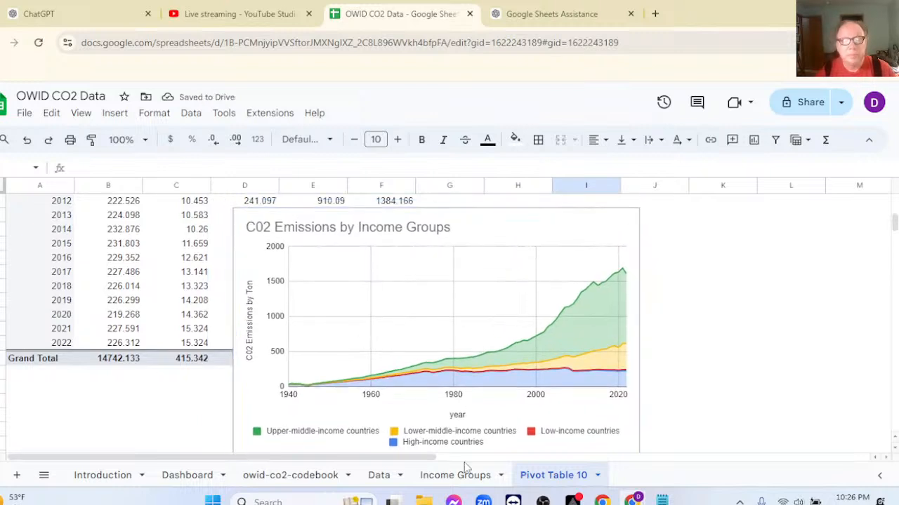
pyautogui.click(187, 476)
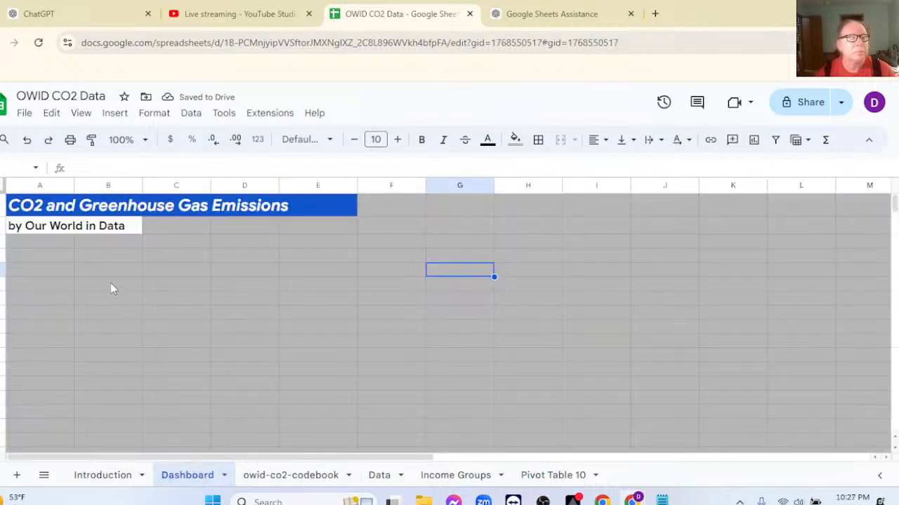
pyautogui.click(110, 259)
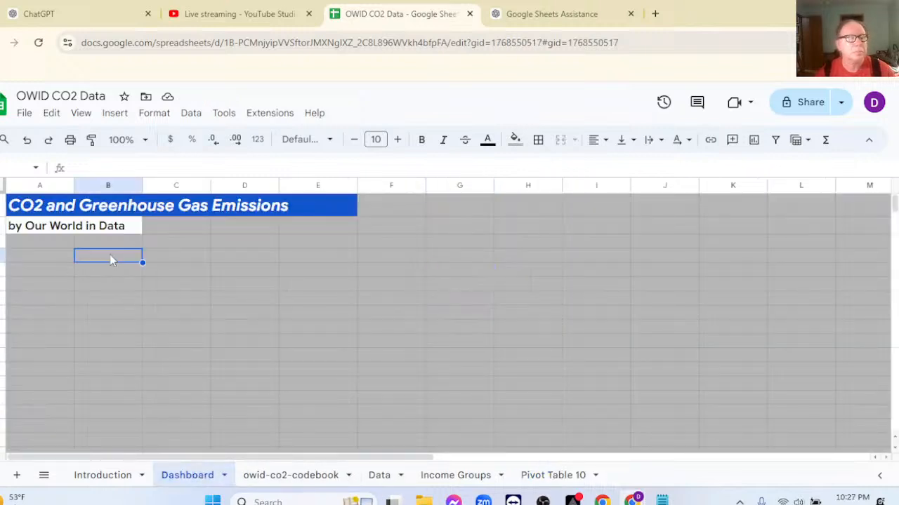
pyautogui.hotkey('ctrl', 'v')
# Shrink the pasted Dashboard chart to about four columns wide and move it closer beneath the "by Our World in Data" heading.
pyautogui.scroll(-3, 464, 358)
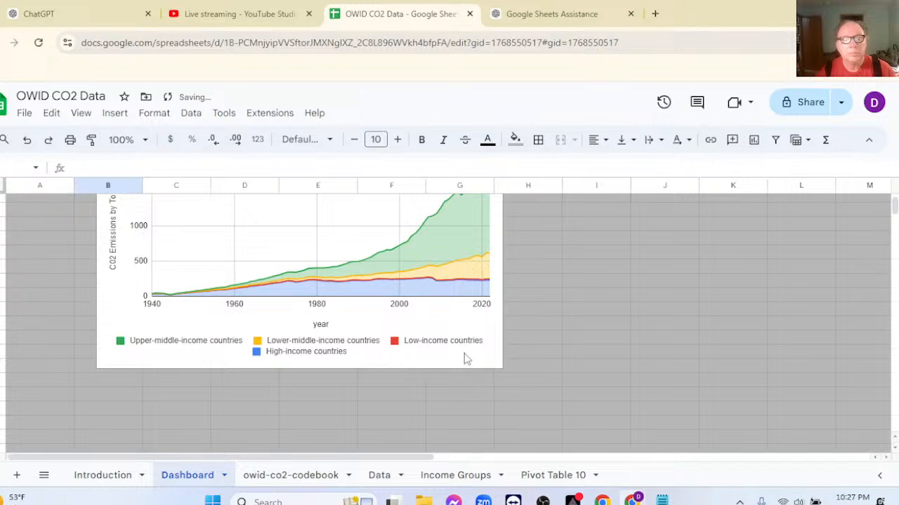
pyautogui.scroll(1, 523, 346)
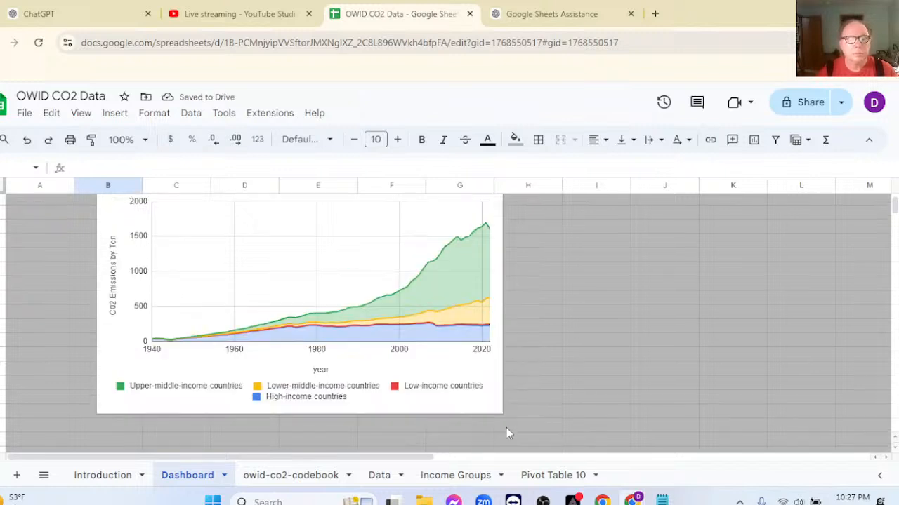
pyautogui.click(494, 401)
pyautogui.moveTo(503, 413); pyautogui.dragTo(387, 342)
pyautogui.click(452, 311)
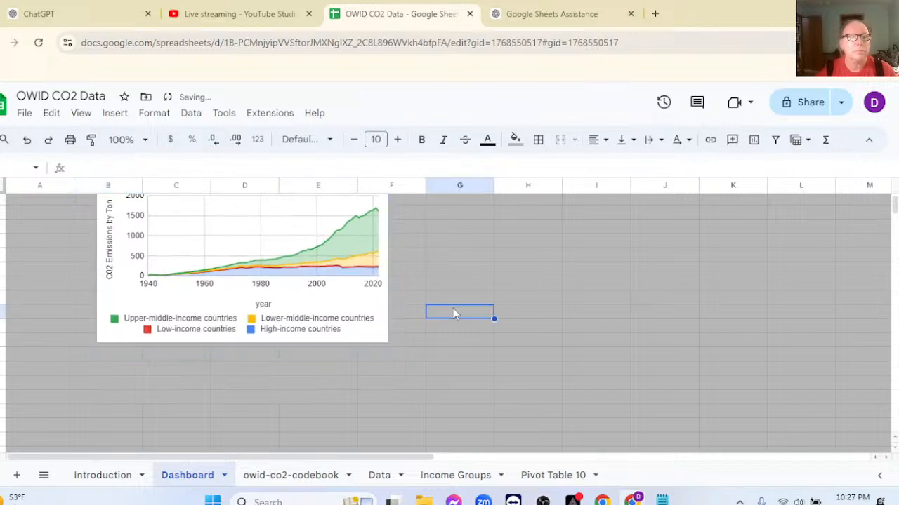
pyautogui.scroll(2, 413, 272)
pyautogui.click(234, 313)
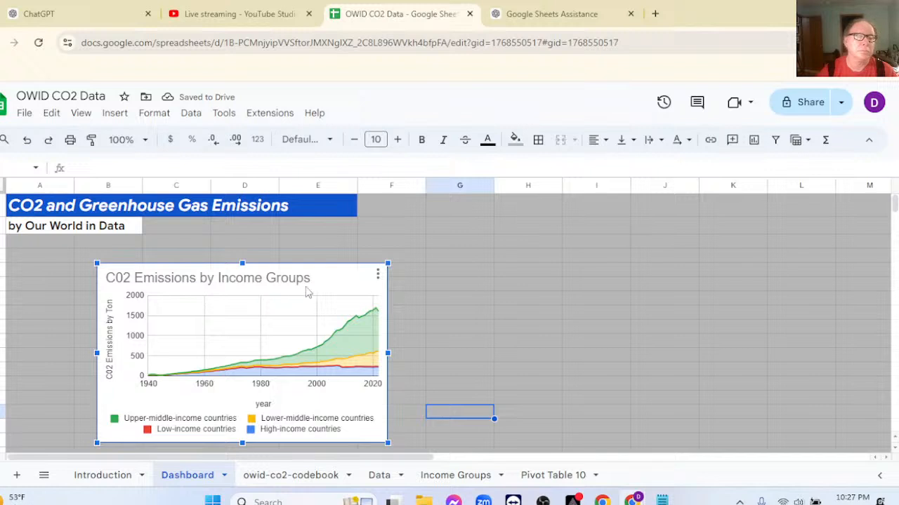
pyautogui.moveTo(328, 278); pyautogui.dragTo(303, 265)
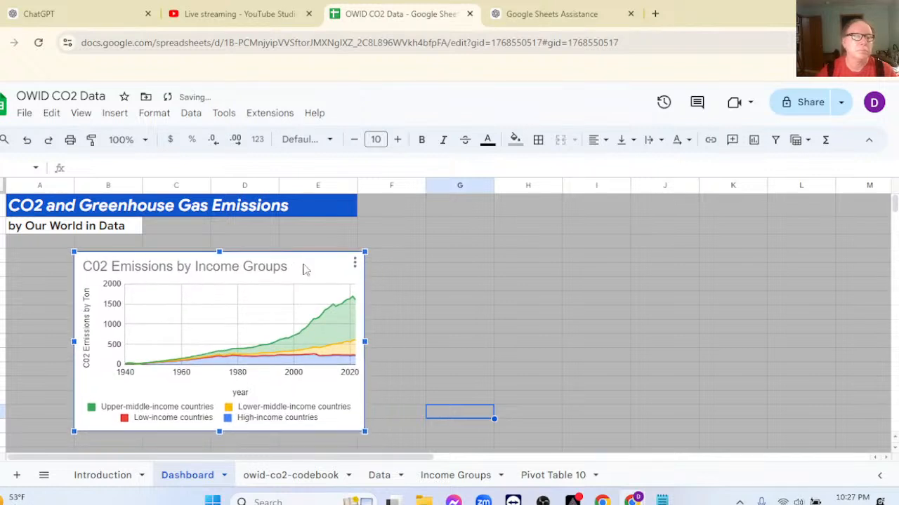
# Change the Dashboard chart's vertical axis title to "C02 Emissions per 1M Ton".
pyautogui.doubleClick(188, 323)
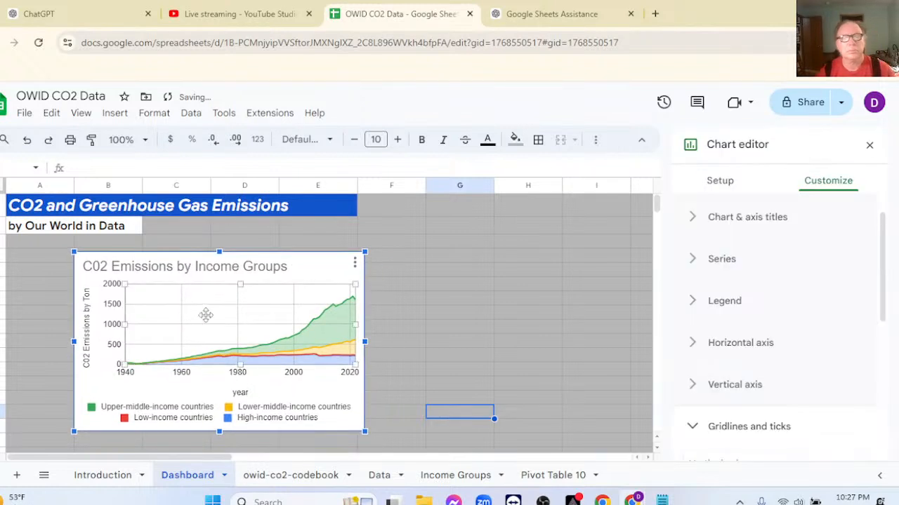
pyautogui.click(694, 261)
pyautogui.click(695, 263)
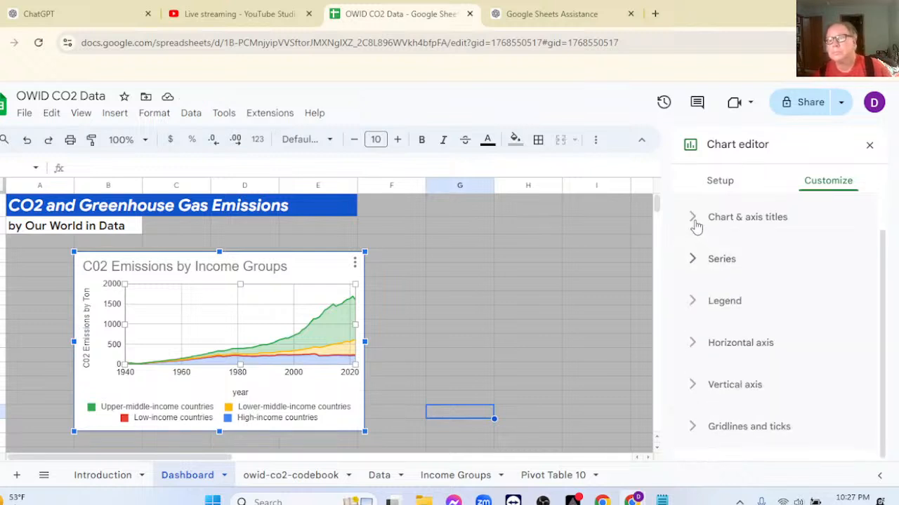
pyautogui.click(695, 219)
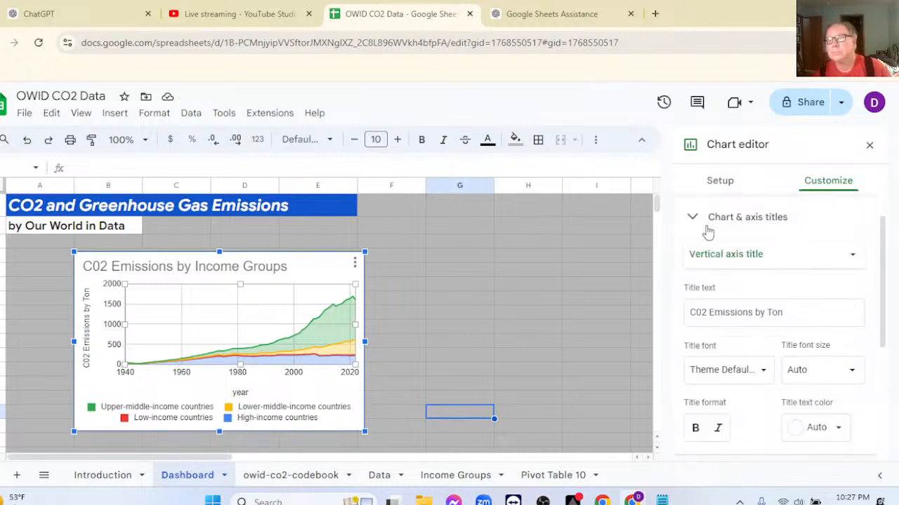
pyautogui.click(768, 313)
pyautogui.press('BackSpace')
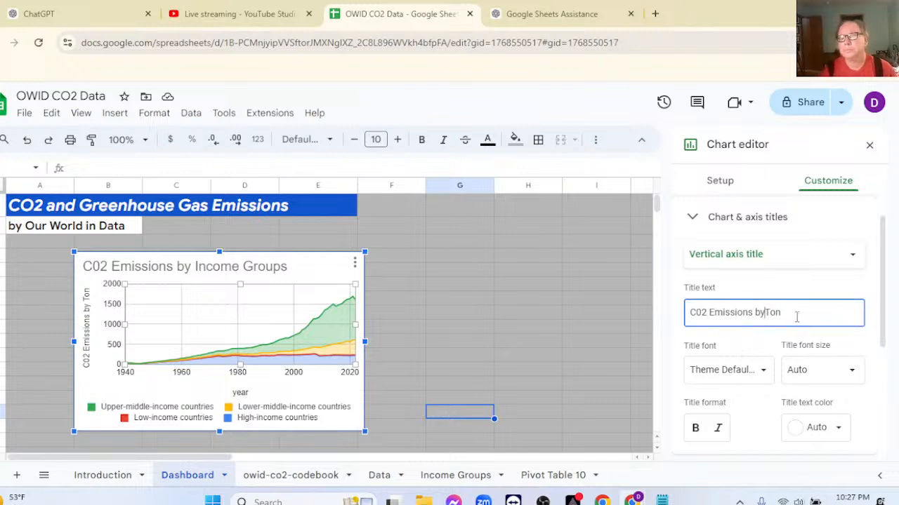
pyautogui.write('per 1M')
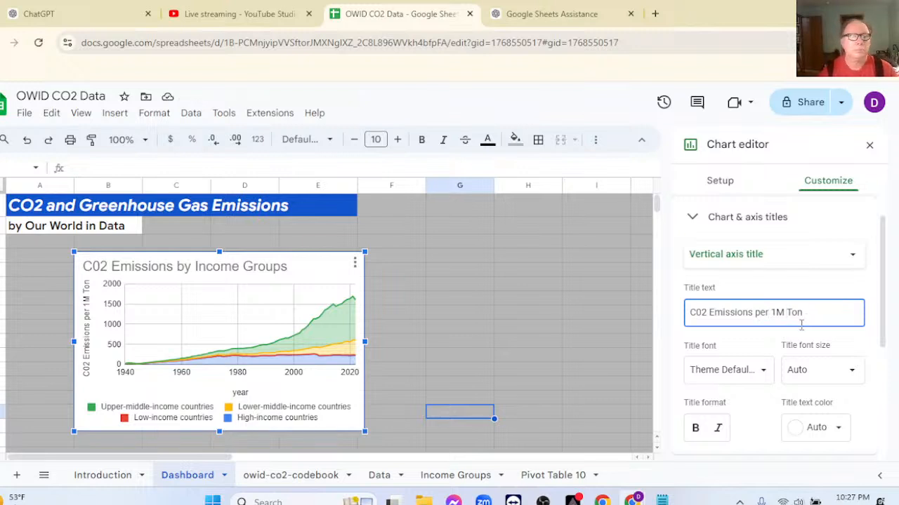
# Replace the vertical axis title of the Dashboard chart with "1,000,000 Tons" and close the chart settings.
pyautogui.write('\\\\\\')
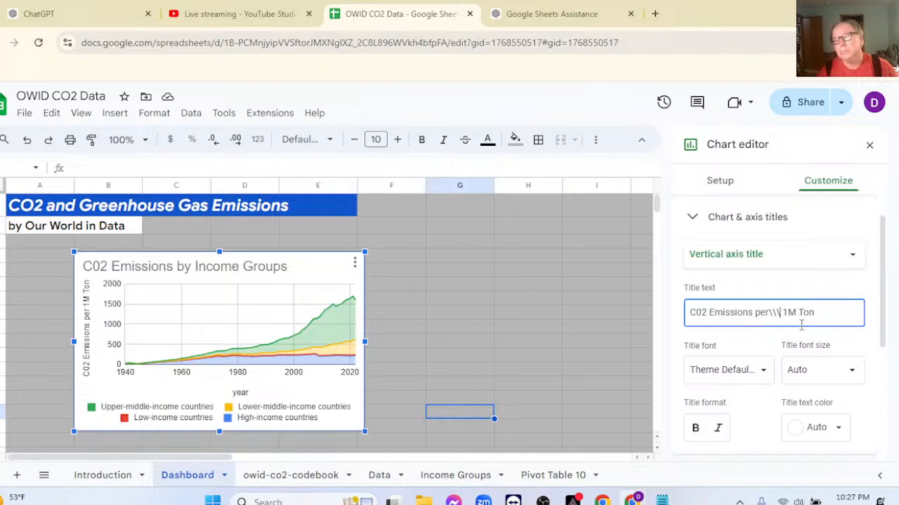
pyautogui.press('BackSpace')
pyautogui.press('BackSpace')
pyautogui.press('BackSpace')
pyautogui.press('BackSpace')
pyautogui.press('BackSpace')
pyautogui.press('BackSpace')
pyautogui.press('BackSpace')
pyautogui.press('BackSpace')
pyautogui.press('BackSpace')
pyautogui.press('BackSpace')
pyautogui.press('BackSpace')
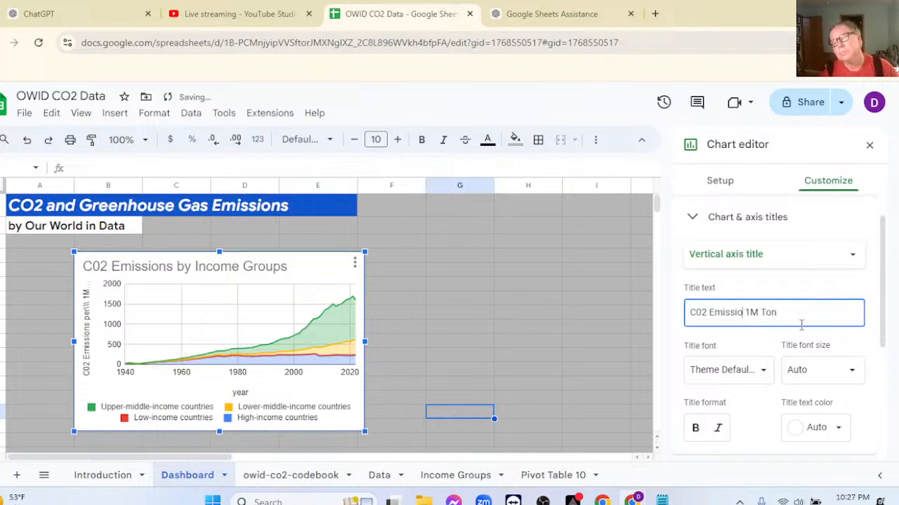
pyautogui.press('BackSpace')
pyautogui.press('BackSpace')
pyautogui.press('BackSpace')
pyautogui.press('BackSpace')
pyautogui.press('BackSpace')
pyautogui.press('BackSpace')
pyautogui.press('BackSpace')
pyautogui.press('BackSpace')
pyautogui.press('BackSpace')
pyautogui.press('BackSpace')
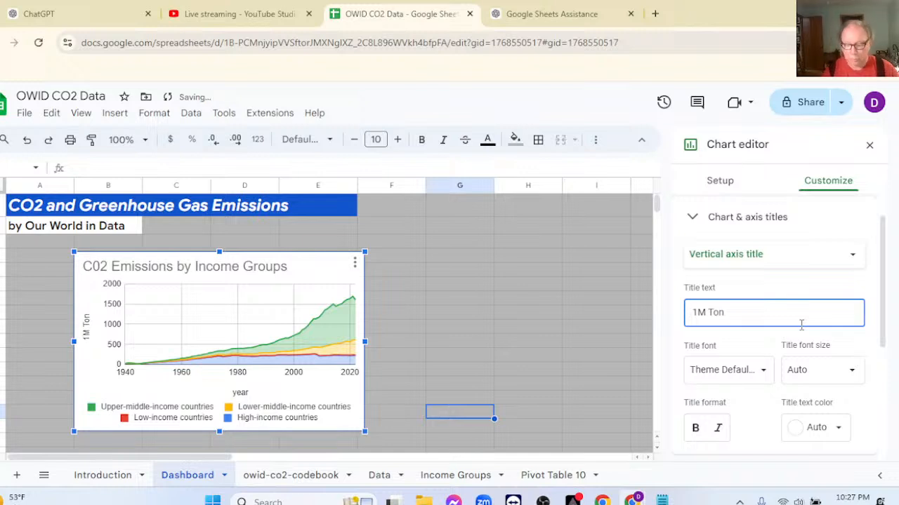
pyautogui.press('Right')
pyautogui.press('Right')
pyautogui.press('BackSpace')
pyautogui.press('BackSpace')
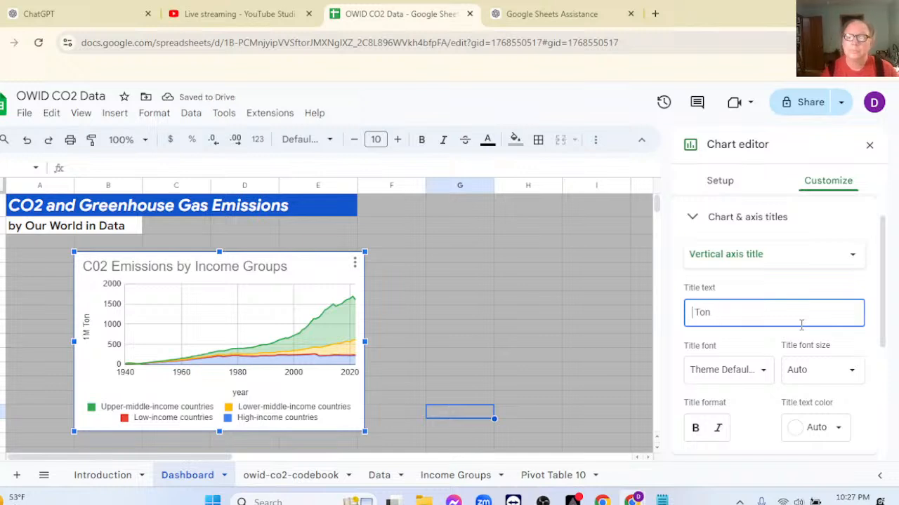
pyautogui.write('1,000,000')
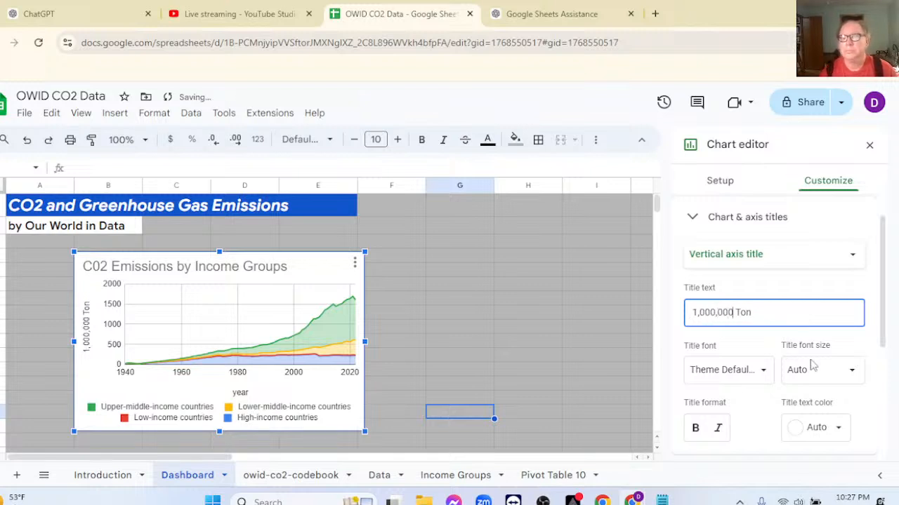
pyautogui.click(762, 312)
pyautogui.write('s')
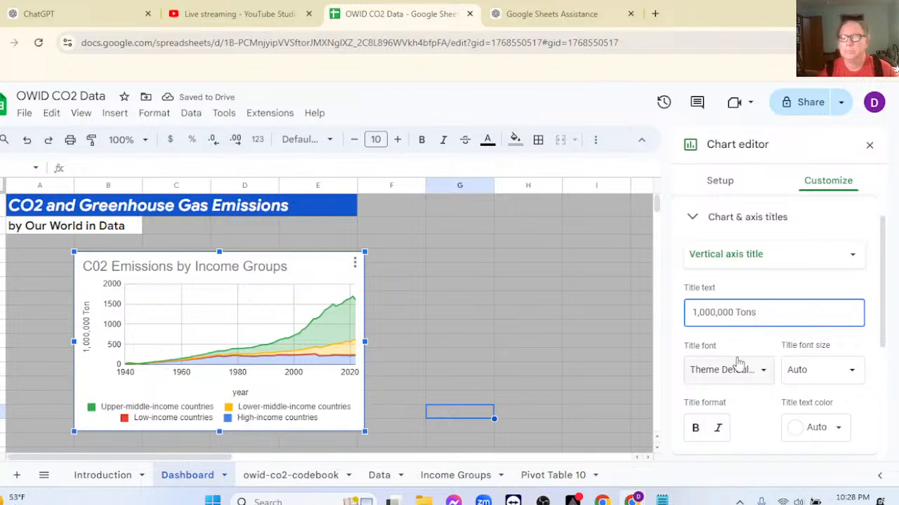
pyautogui.click(550, 300)
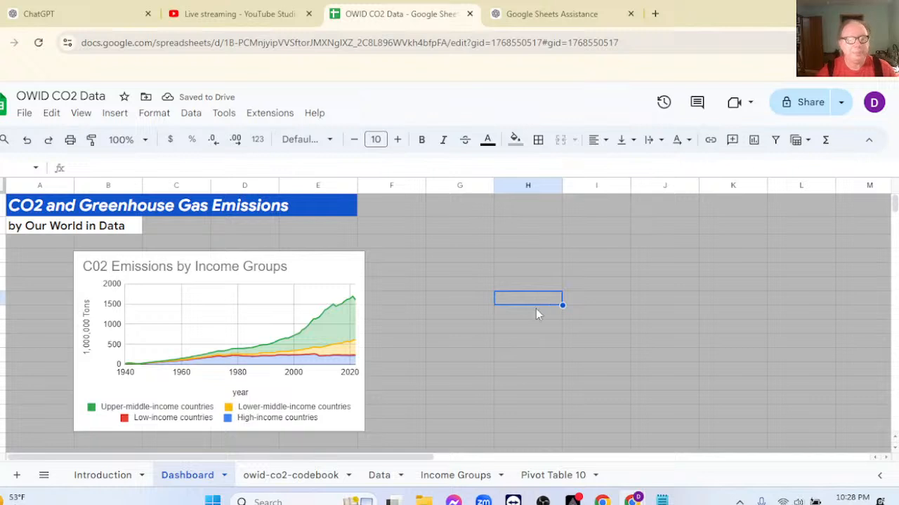
# Open the Data sheet.
pyautogui.click(377, 476)
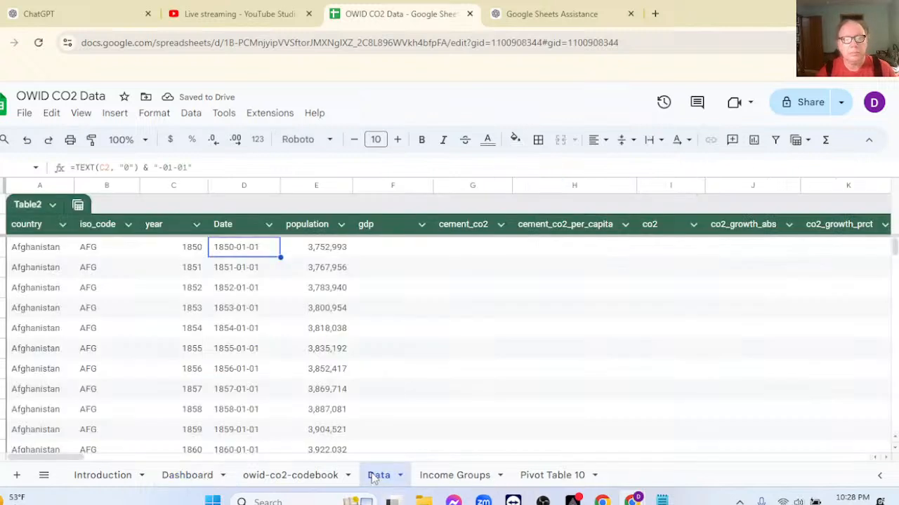
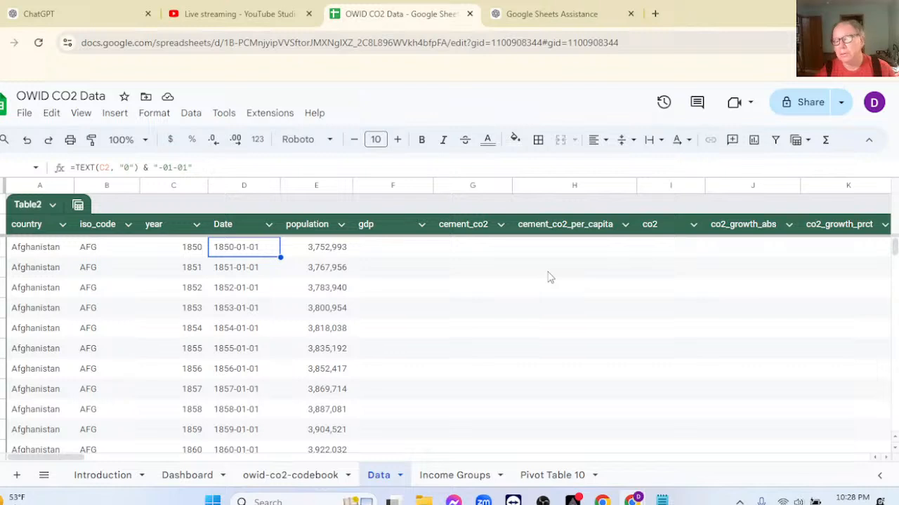
# Try to build a pivot table from Table2 on a new sheet, with year as rows and country as columns.
pyautogui.click(116, 116)
pyautogui.click(146, 289)
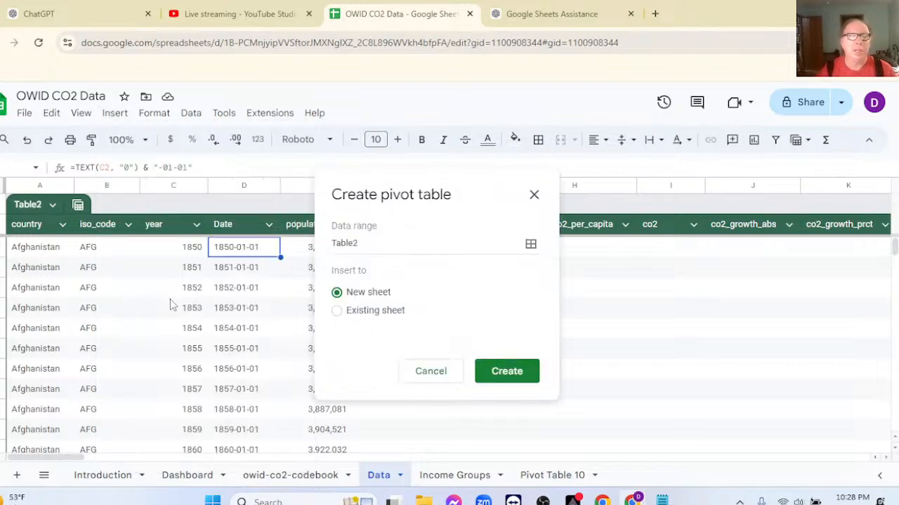
pyautogui.click(508, 374)
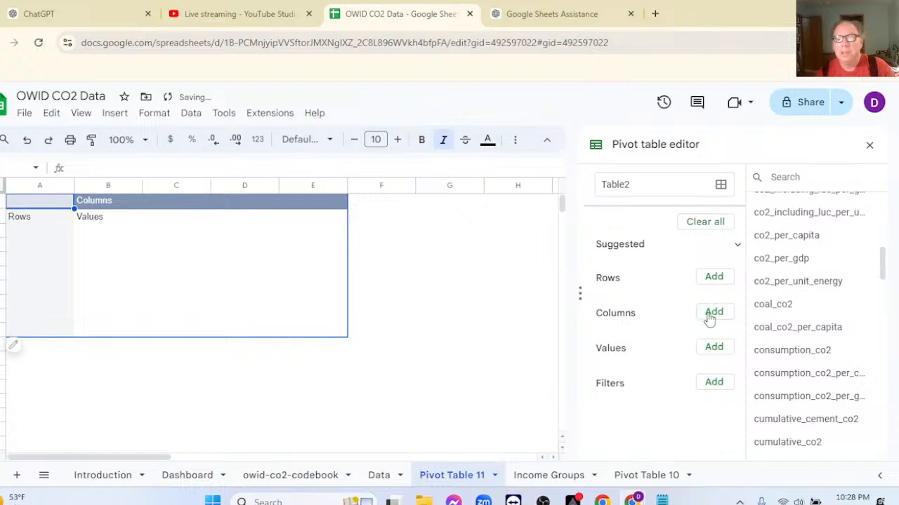
pyautogui.click(714, 277)
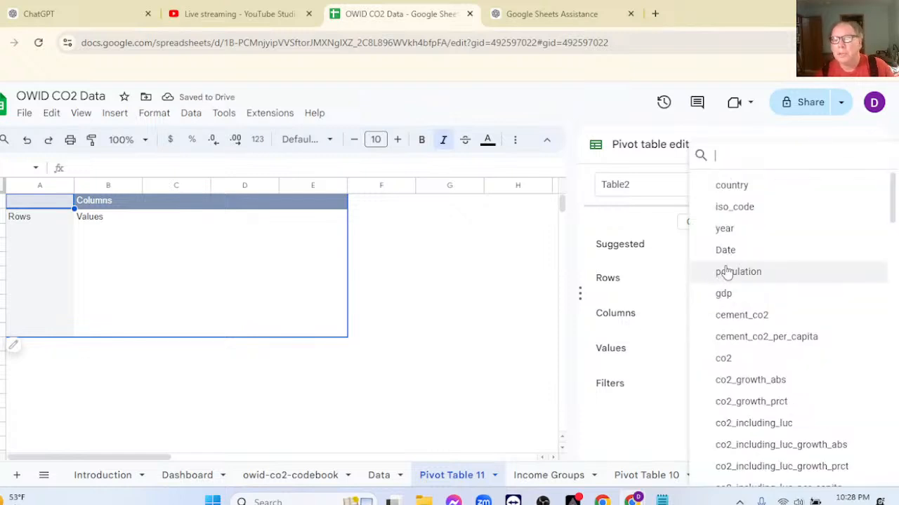
pyautogui.click(719, 230)
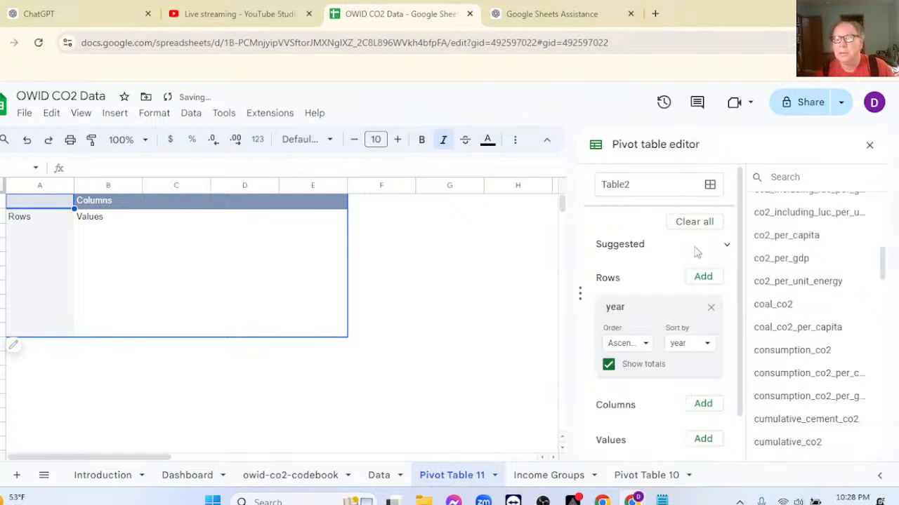
pyautogui.click(701, 403)
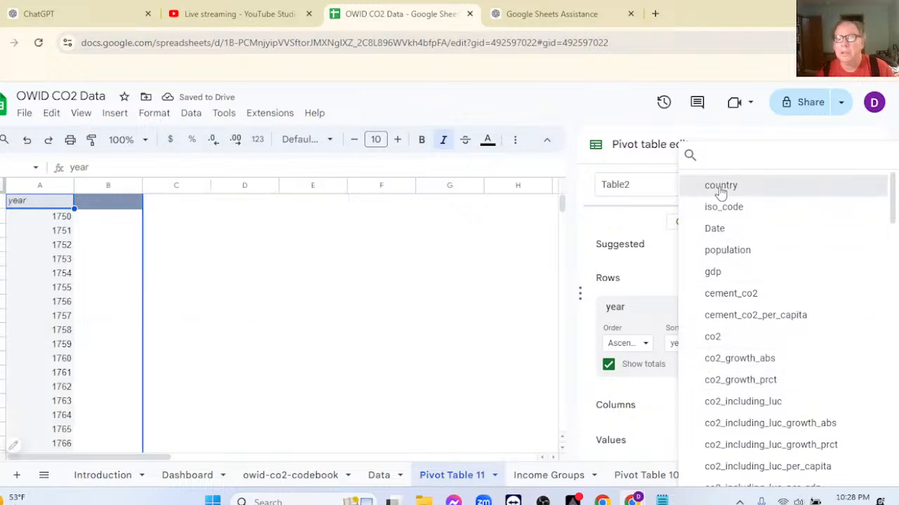
pyautogui.click(723, 187)
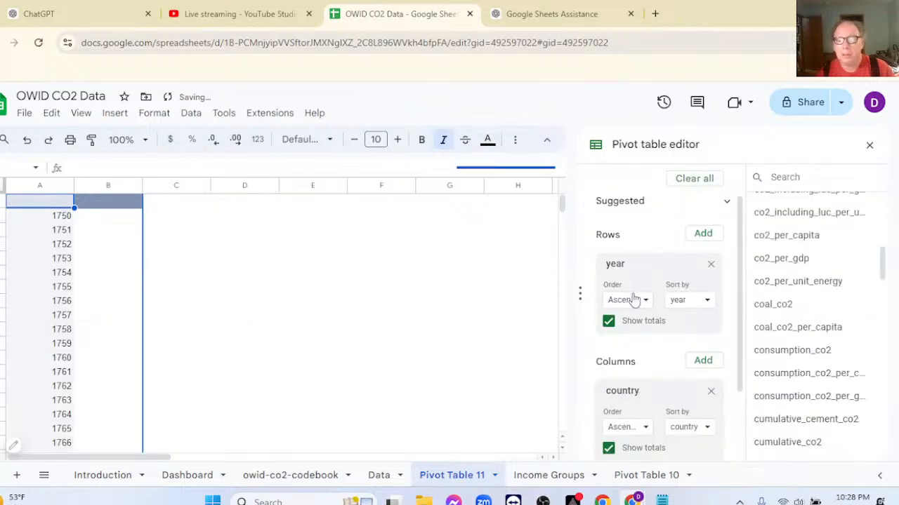
pyautogui.scroll(-1, 691, 307)
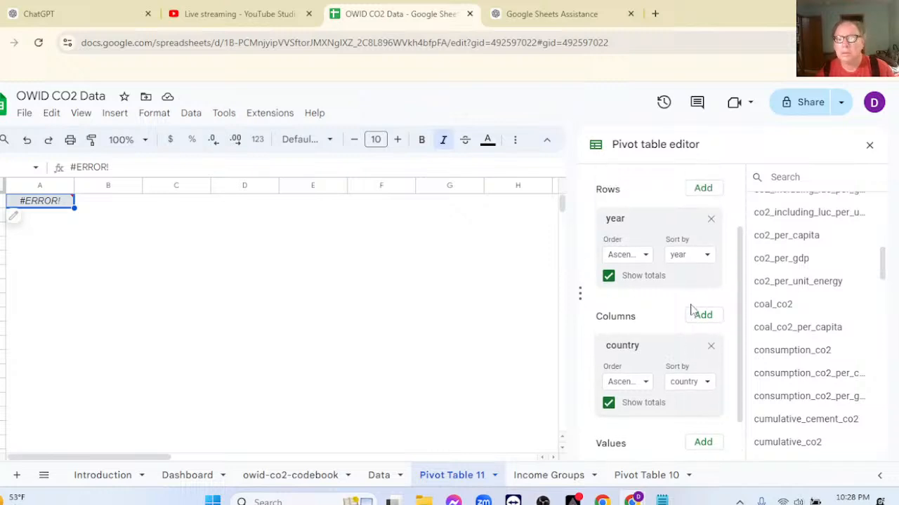
pyautogui.scroll(1, 691, 309)
pyautogui.scroll(-1, 691, 309)
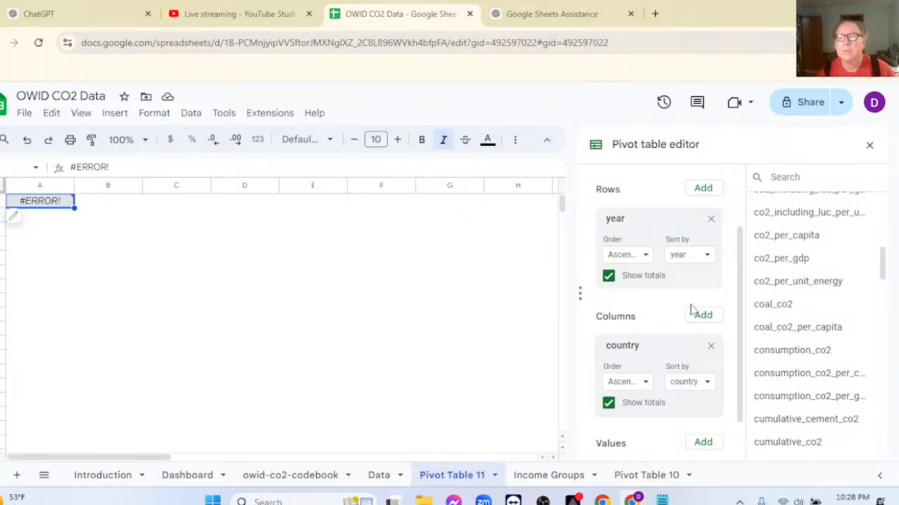
# Close the pivot table editor and delete the Pivot Table 11 sheet.
pyautogui.click(869, 144)
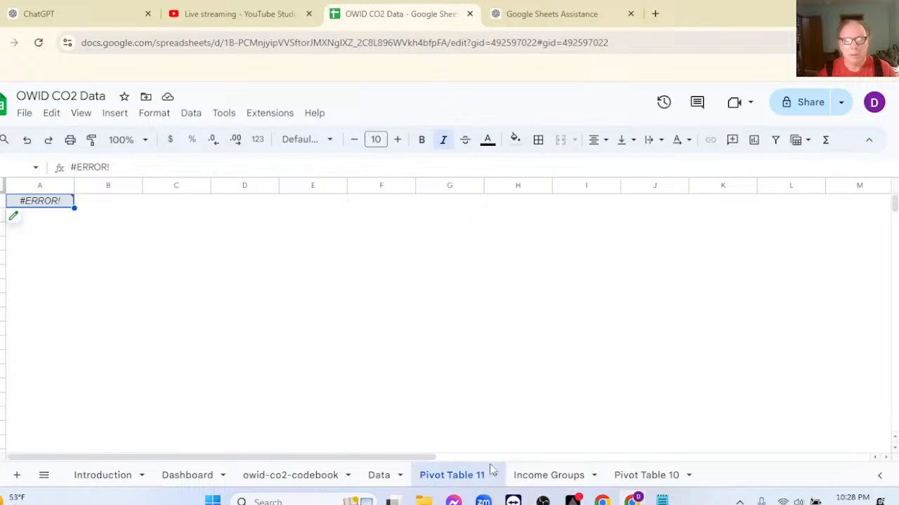
pyautogui.rightClick(454, 482)
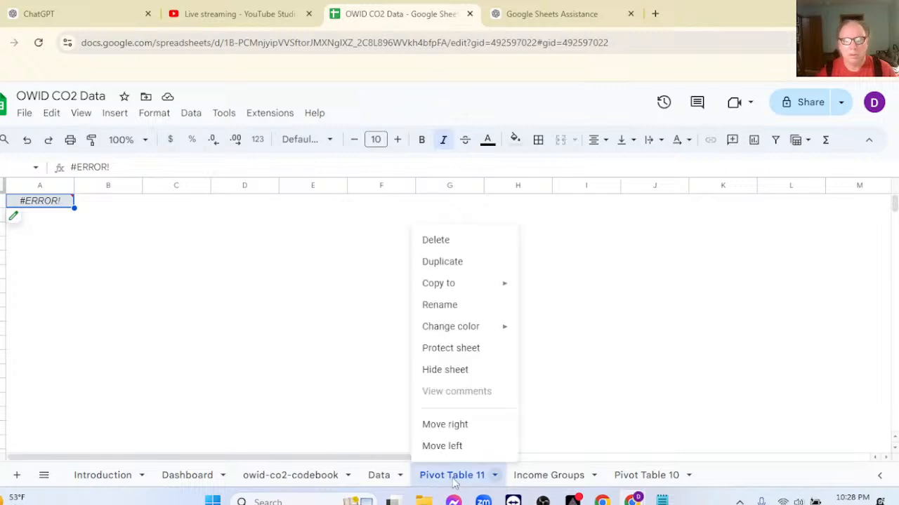
pyautogui.click(443, 241)
pyautogui.click(577, 317)
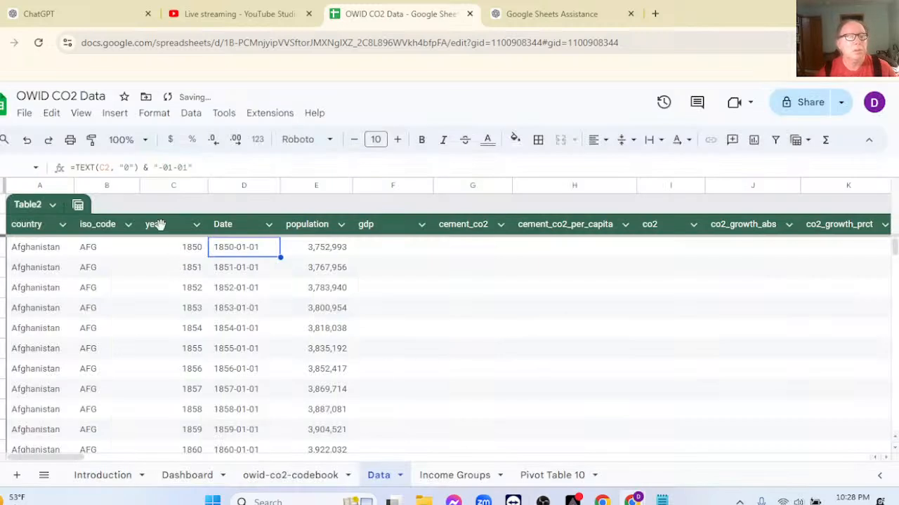
# Create a pivot table on a new sheet from the Income Groups data.
pyautogui.click(53, 249)
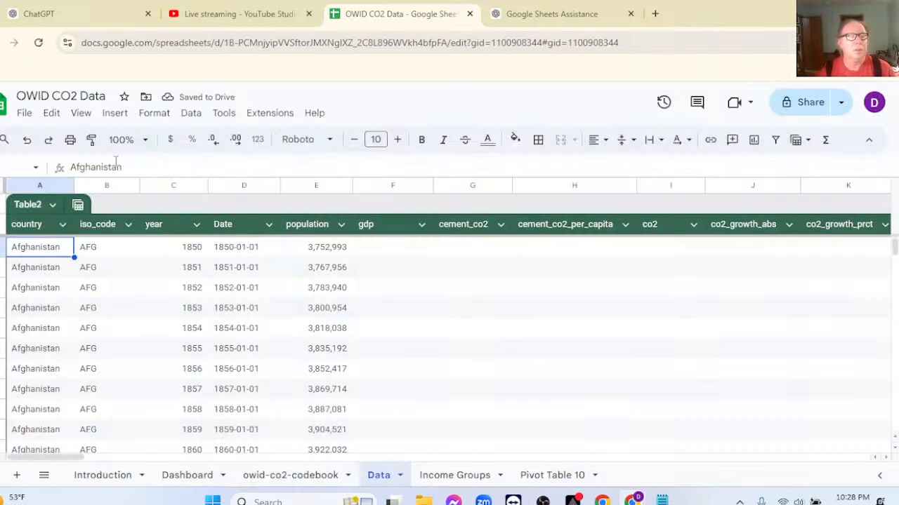
pyautogui.click(453, 479)
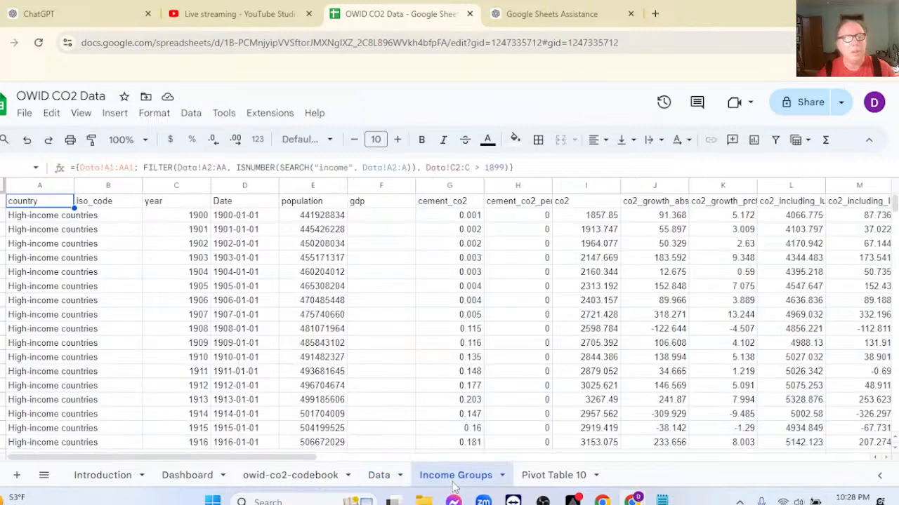
pyautogui.click(54, 202)
pyautogui.click(113, 113)
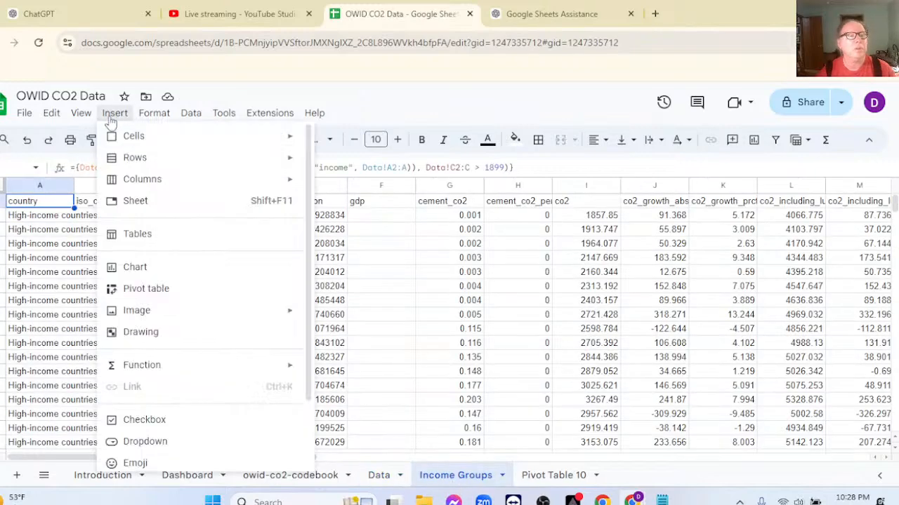
pyautogui.click(178, 290)
pyautogui.click(489, 372)
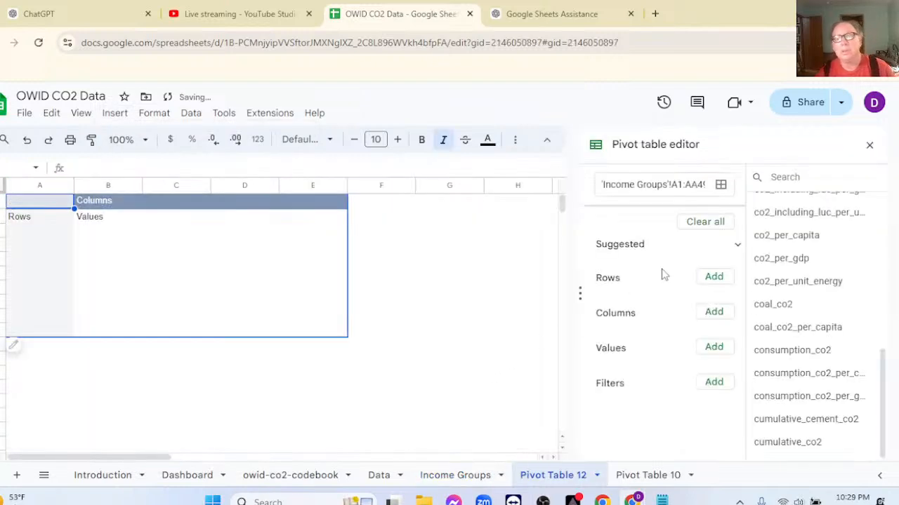
# Add year as the pivot table's rows and country as its columns, with column totals turned off.
pyautogui.click(714, 277)
pyautogui.click(725, 228)
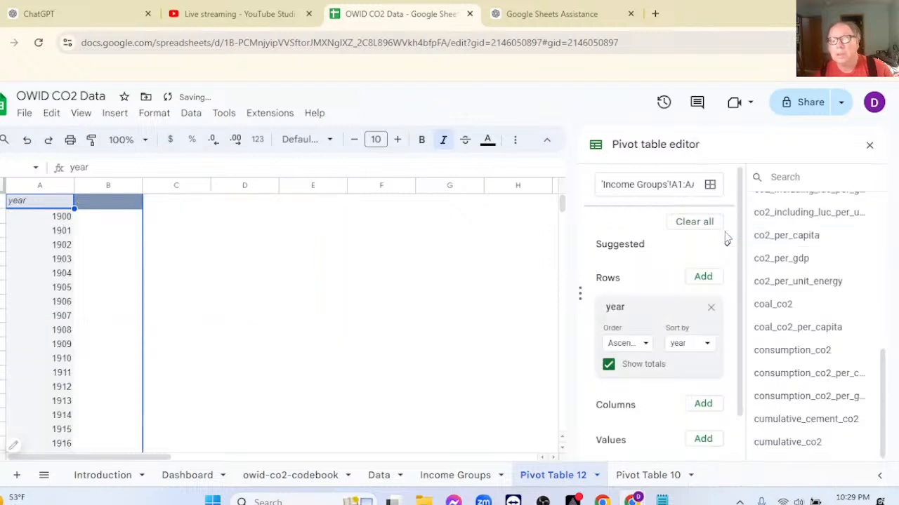
pyautogui.click(702, 406)
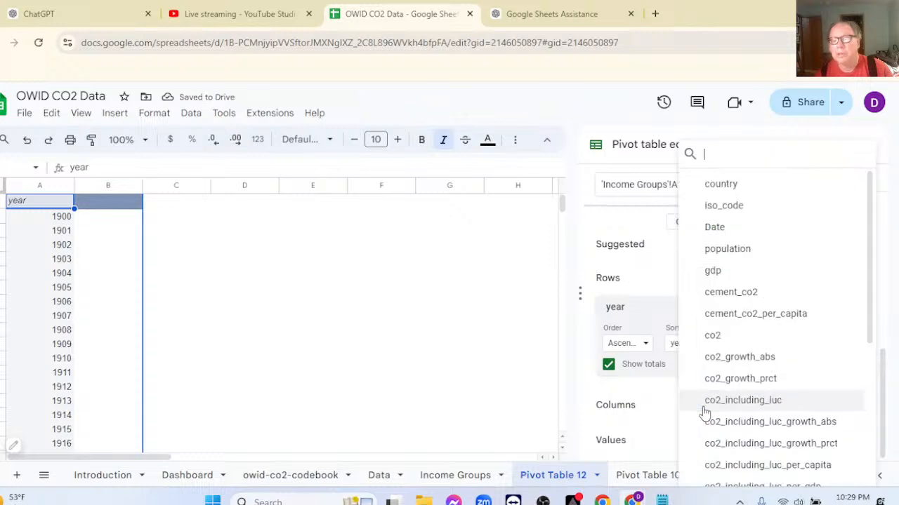
pyautogui.click(715, 189)
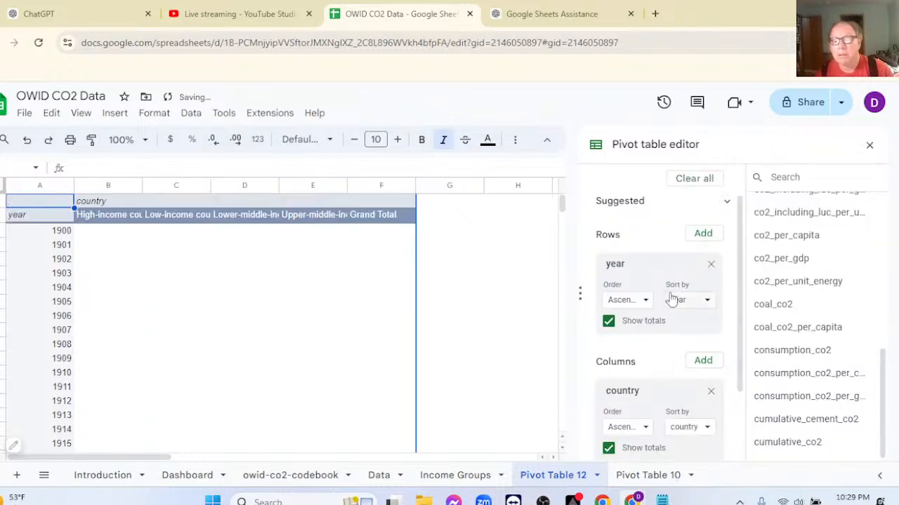
pyautogui.click(609, 450)
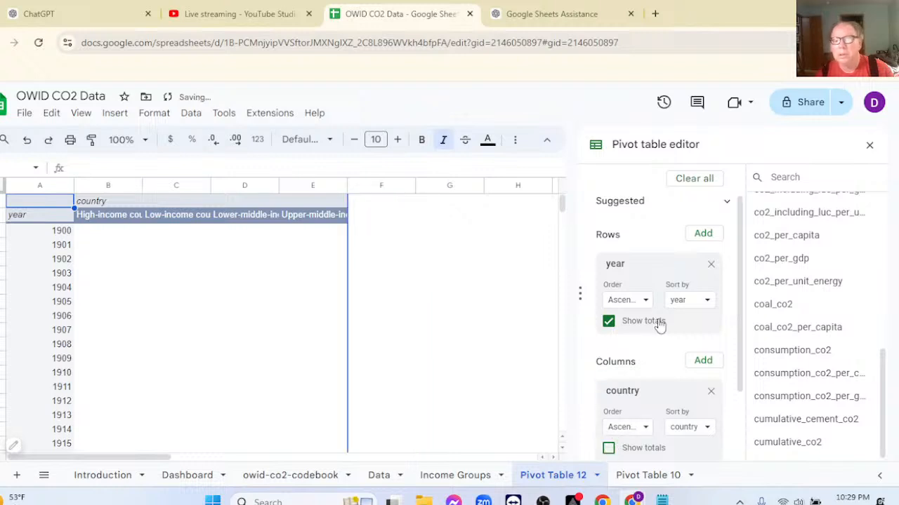
# Add cement_co2_per_capita as the summed value of the pivot table.
pyautogui.scroll(-3, 669, 294)
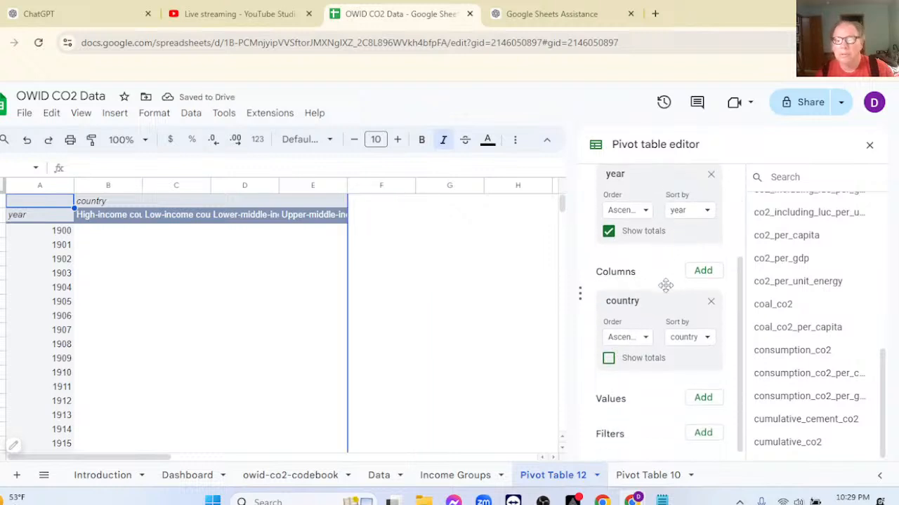
pyautogui.click(702, 393)
pyautogui.click(709, 370)
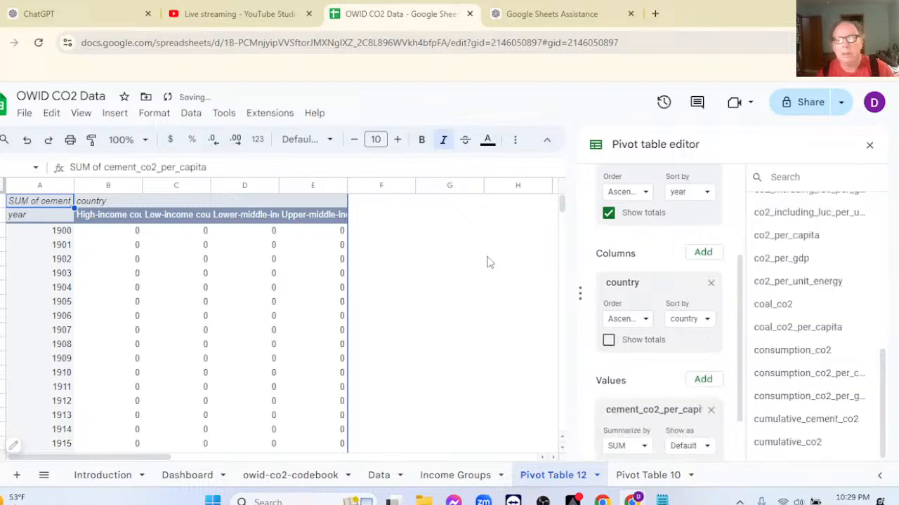
# Add a filter on the year field to the pivot table.
pyautogui.scroll(-2, 653, 303)
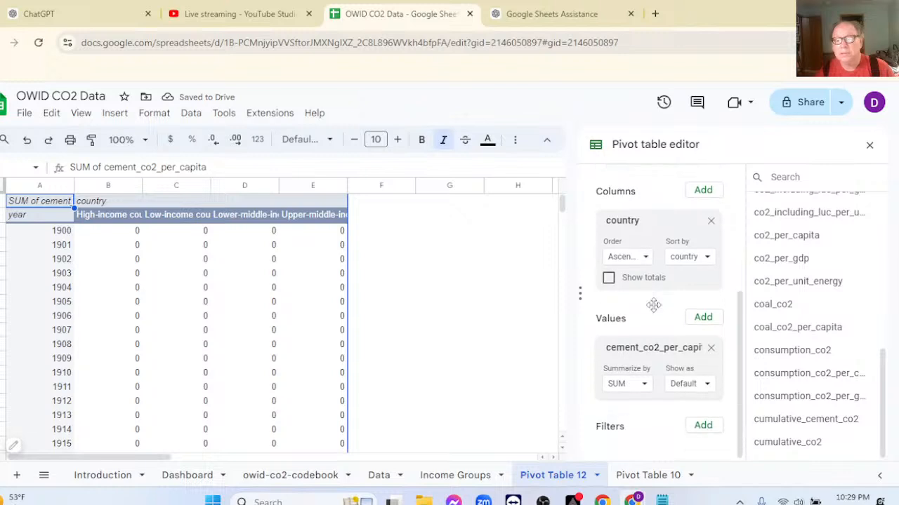
pyautogui.click(704, 433)
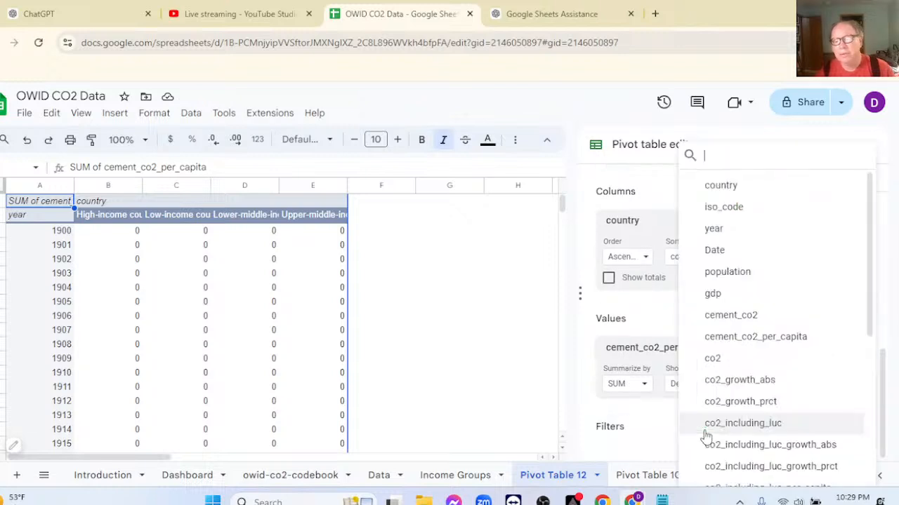
pyautogui.click(711, 230)
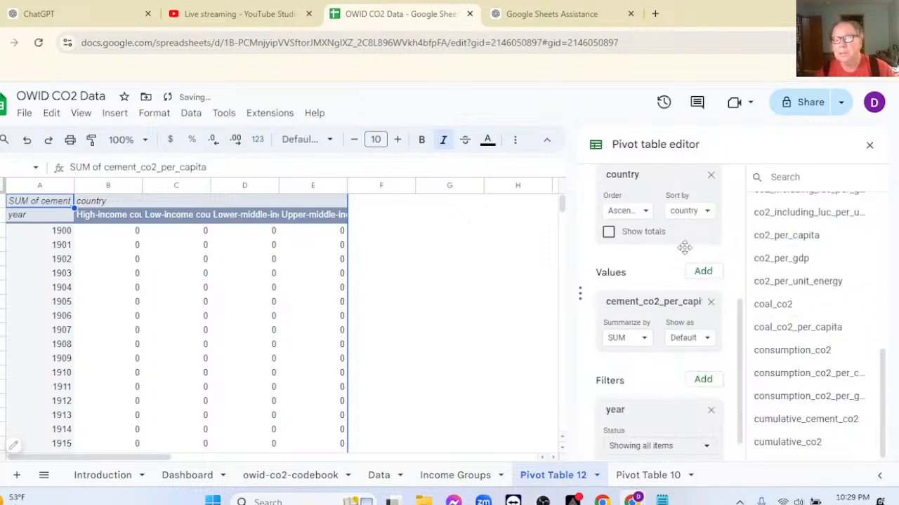
pyautogui.scroll(-1, 691, 390)
# Exclude the years 1900 through 1922 from the pivot table's year filter.
pyautogui.click(686, 420)
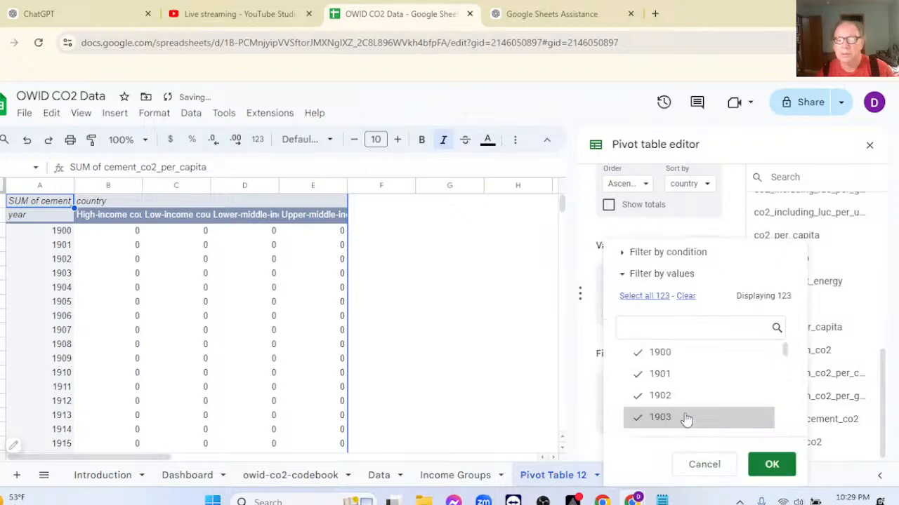
pyautogui.click(639, 353)
pyautogui.click(639, 374)
pyautogui.click(641, 398)
pyautogui.click(638, 418)
pyautogui.scroll(-2, 638, 408)
pyautogui.click(638, 349)
pyautogui.click(638, 370)
pyautogui.click(638, 392)
pyautogui.click(641, 414)
pyautogui.scroll(-2, 640, 404)
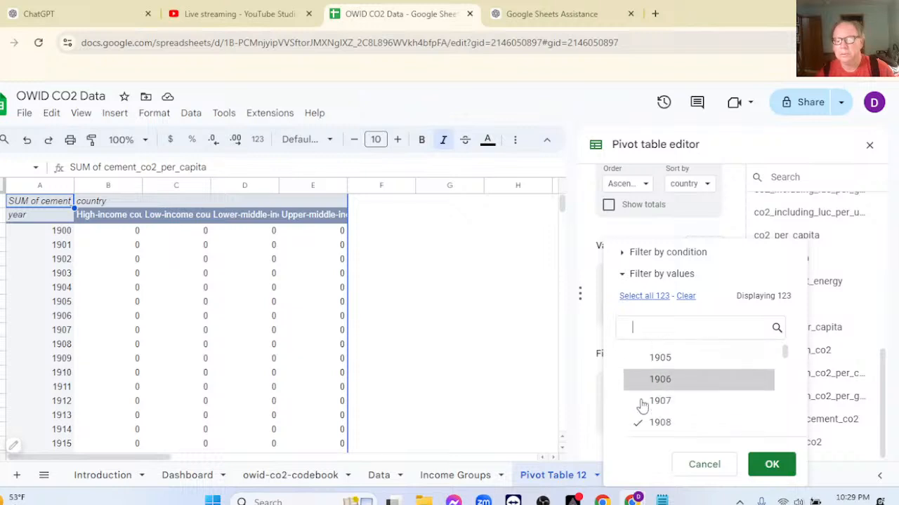
pyautogui.click(638, 347)
pyautogui.click(639, 367)
pyautogui.click(638, 388)
pyautogui.click(639, 409)
pyautogui.scroll(-2, 638, 400)
pyautogui.click(638, 390)
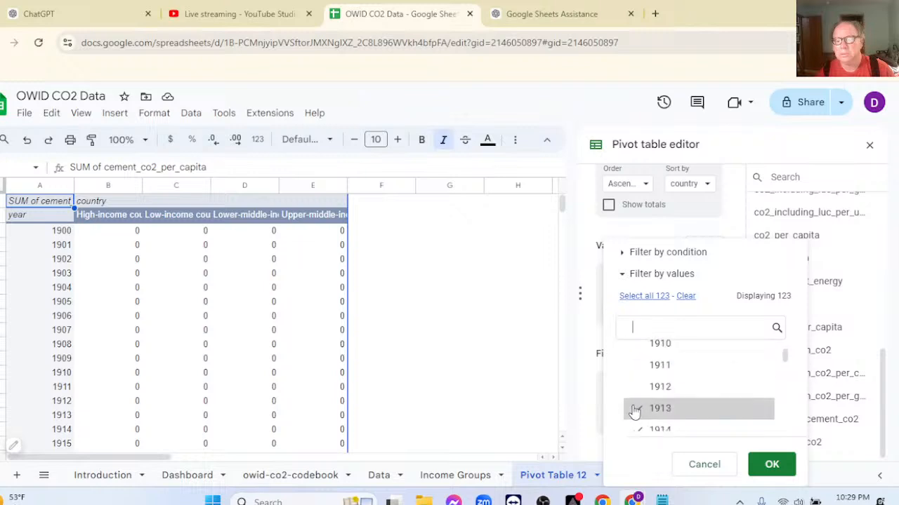
pyautogui.click(635, 410)
pyautogui.scroll(-2, 638, 393)
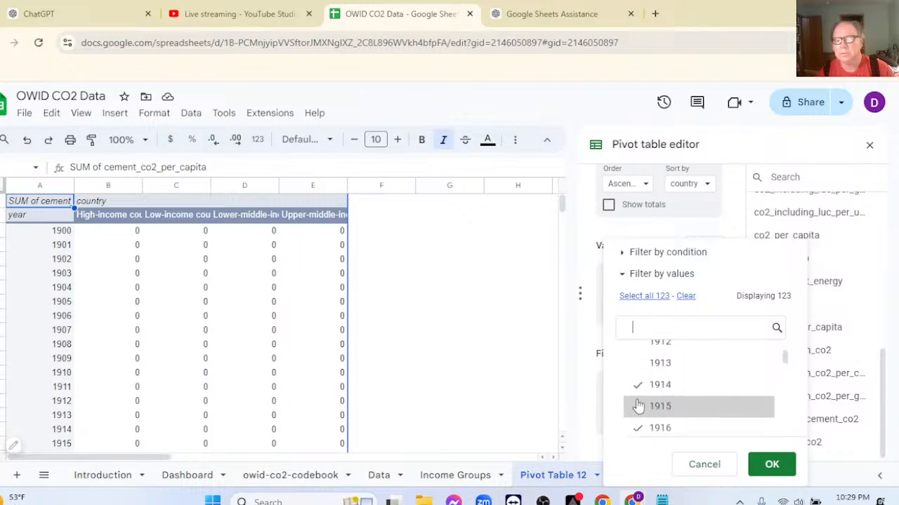
pyautogui.click(638, 391)
pyautogui.click(639, 409)
pyautogui.scroll(-2, 637, 393)
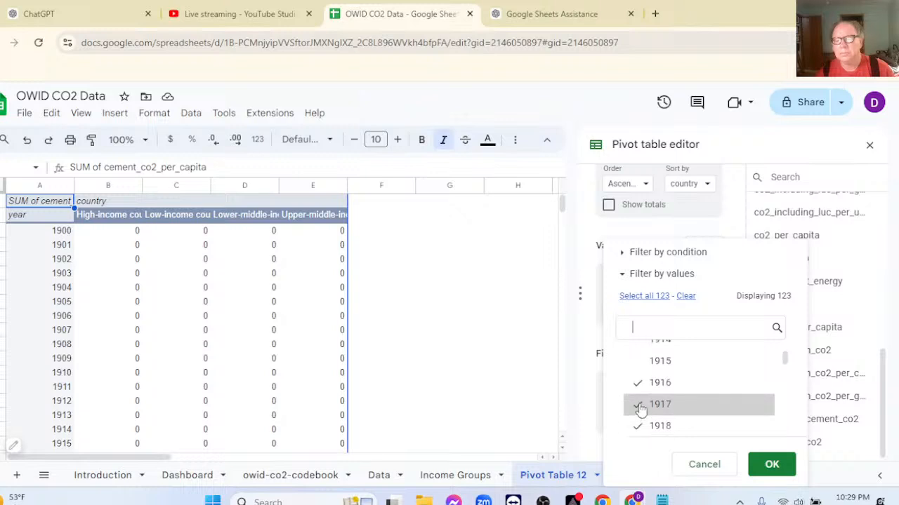
pyautogui.click(636, 386)
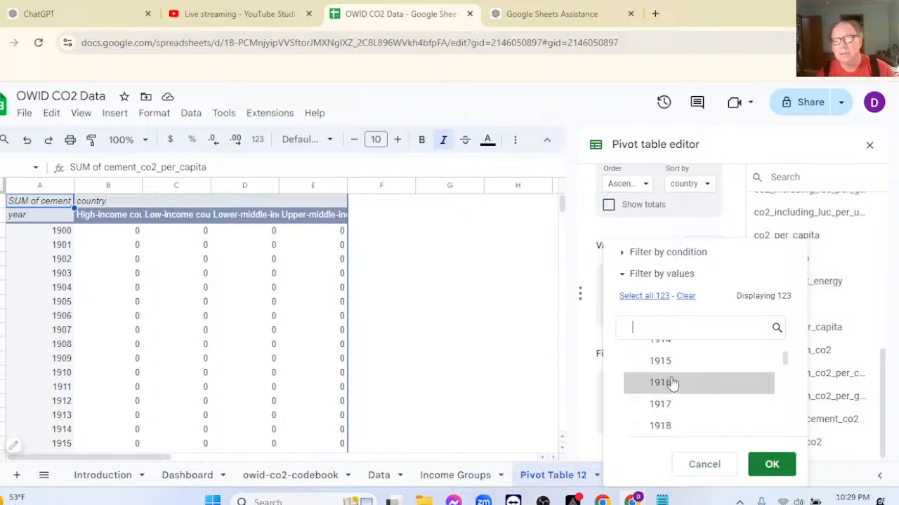
pyautogui.scroll(-2, 671, 382)
pyautogui.click(634, 365)
pyautogui.click(637, 379)
pyautogui.click(638, 401)
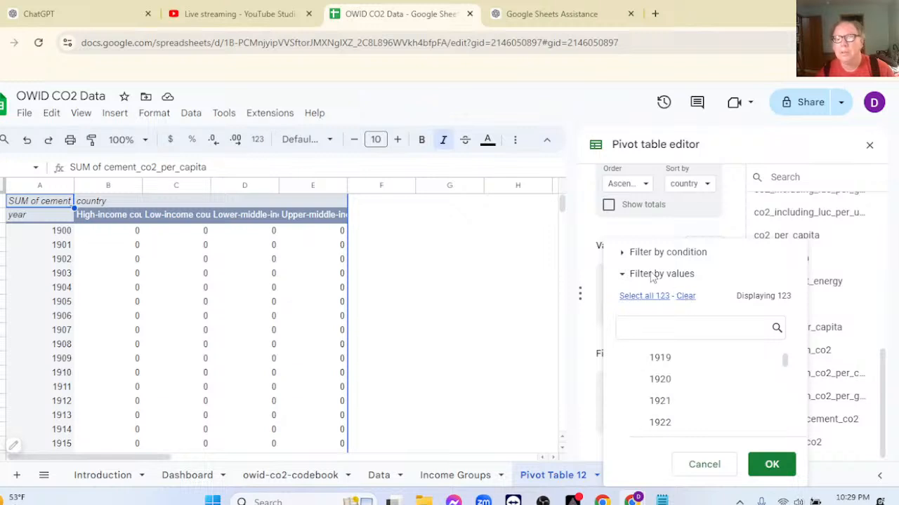
pyautogui.click(624, 254)
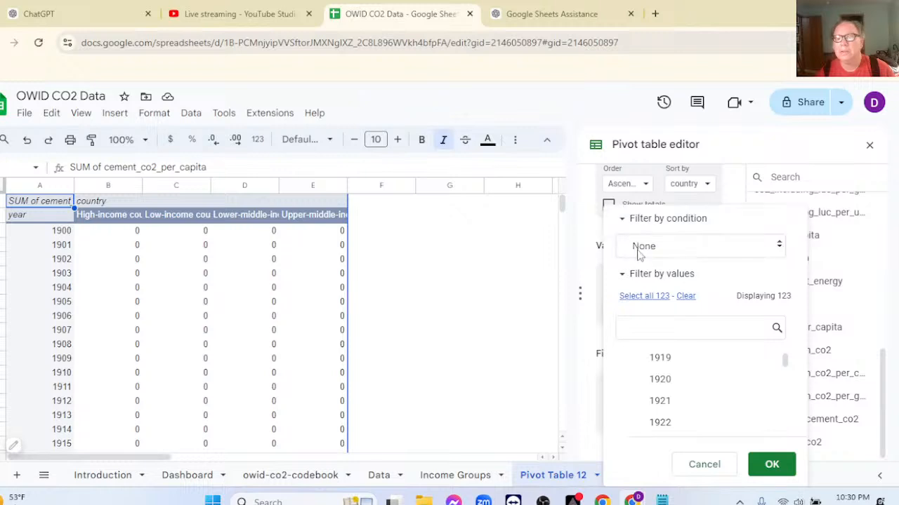
pyautogui.click(639, 254)
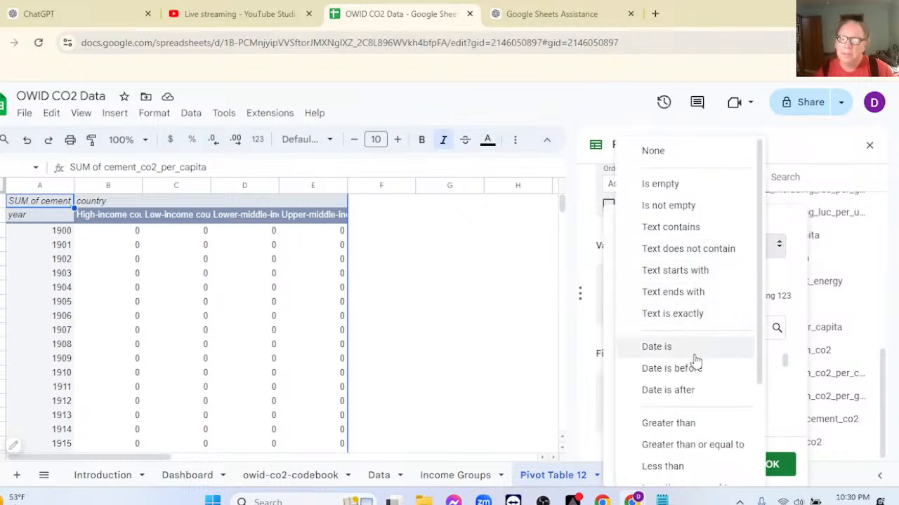
pyautogui.click(691, 424)
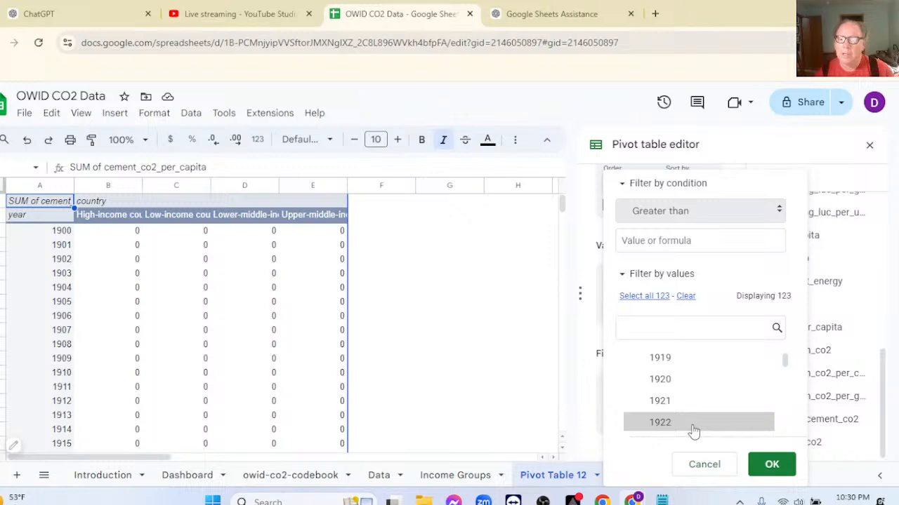
pyautogui.click(644, 327)
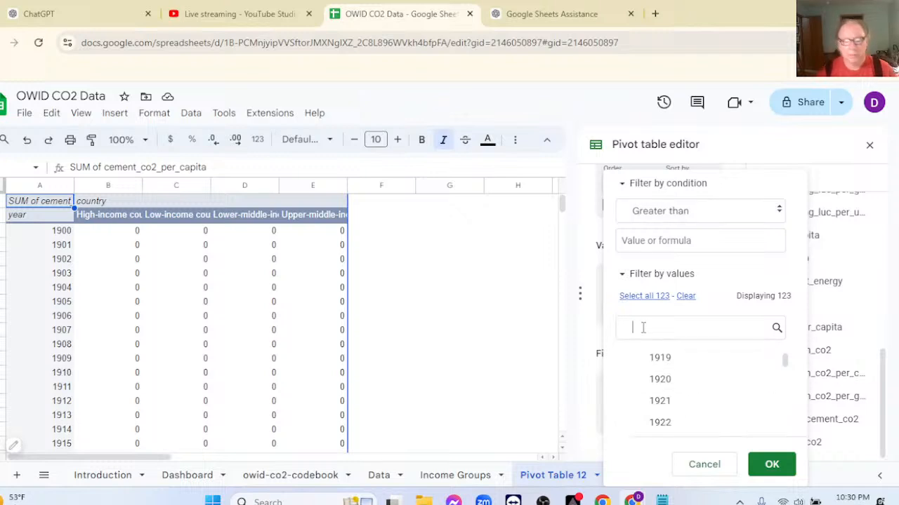
pyautogui.write('19')
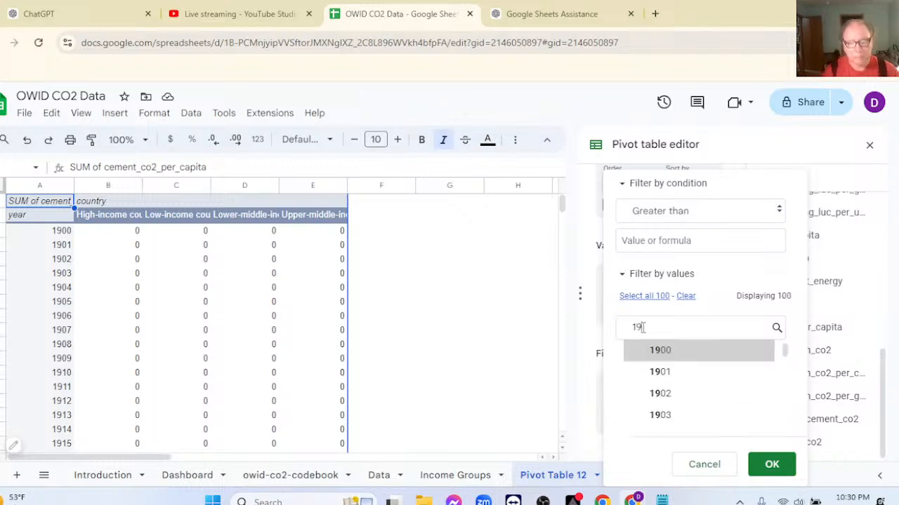
pyautogui.write('30')
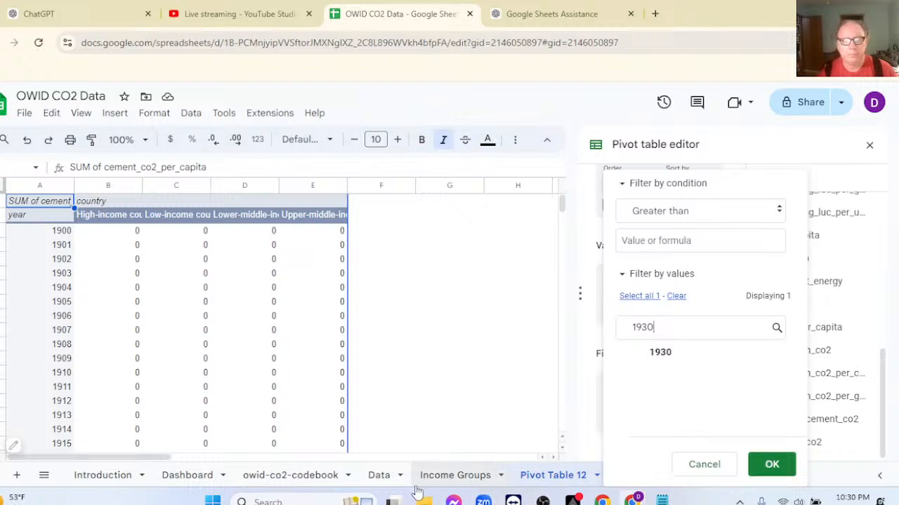
# Check the starting year of the income-group emissions chart on the Dashboard and Pivot Table 10 sheets, and return to Pivot Table 12.
pyautogui.click(202, 476)
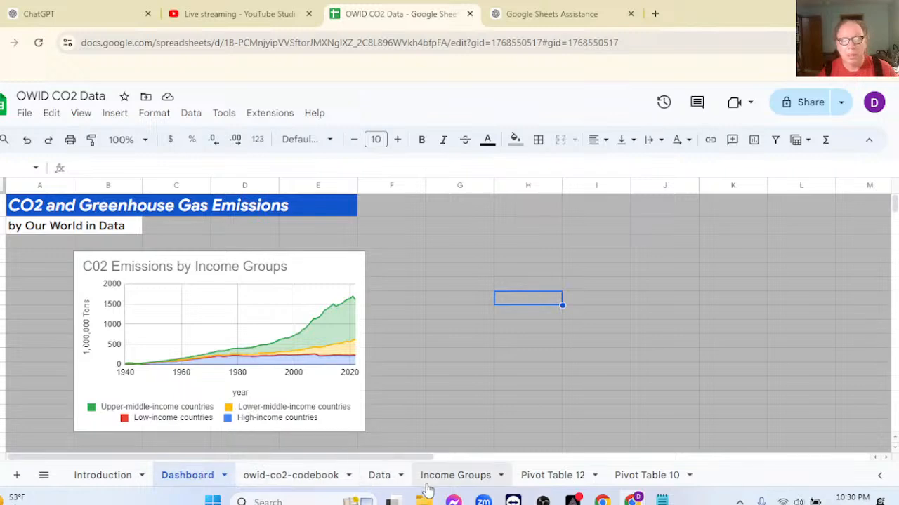
pyautogui.click(637, 482)
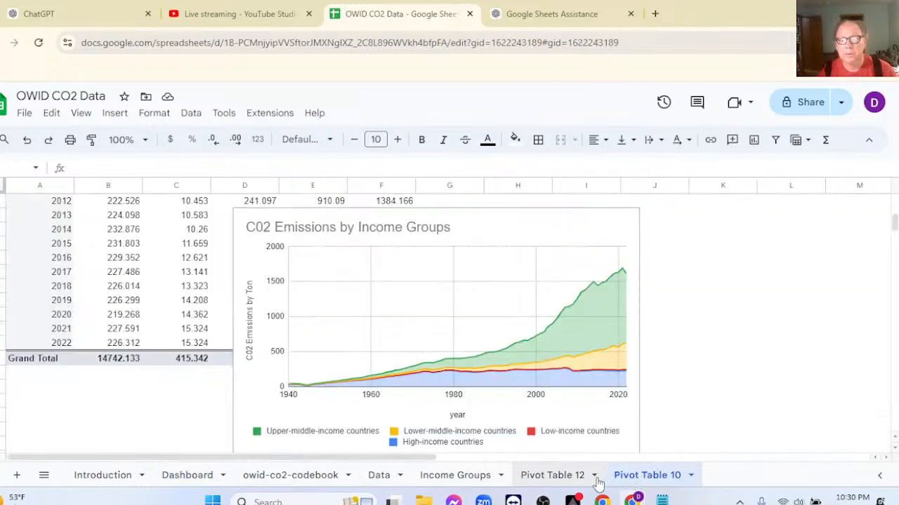
pyautogui.click(556, 482)
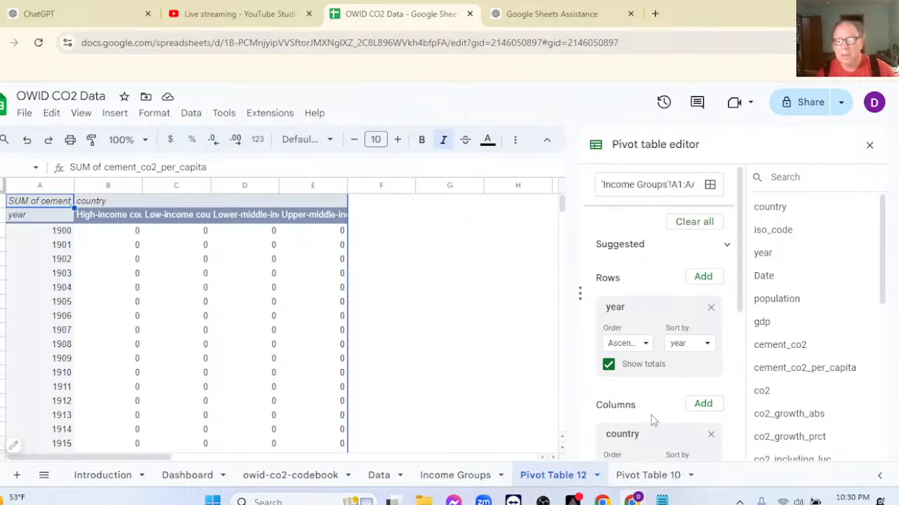
# Search the pivot table's year filter values for 1939 and apply the filter with that year checked.
pyautogui.scroll(-1, 666, 387)
pyautogui.scroll(-4, 650, 382)
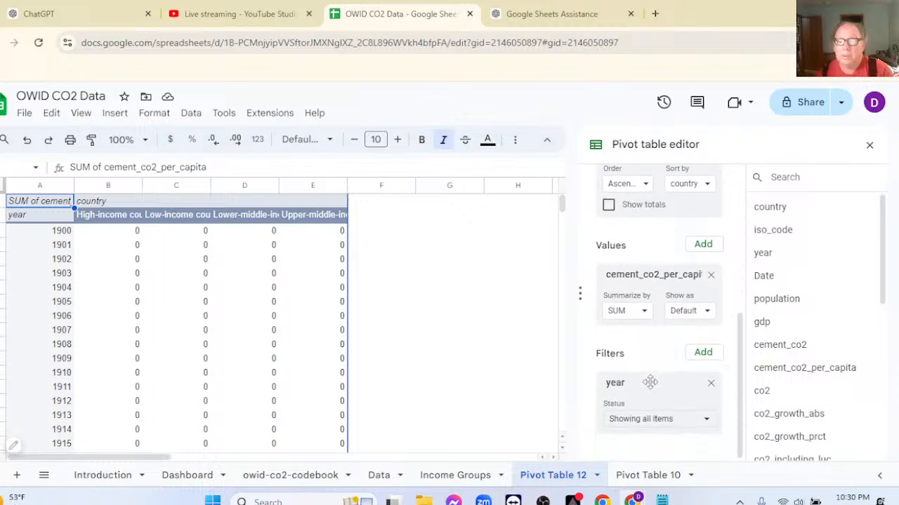
pyautogui.click(649, 421)
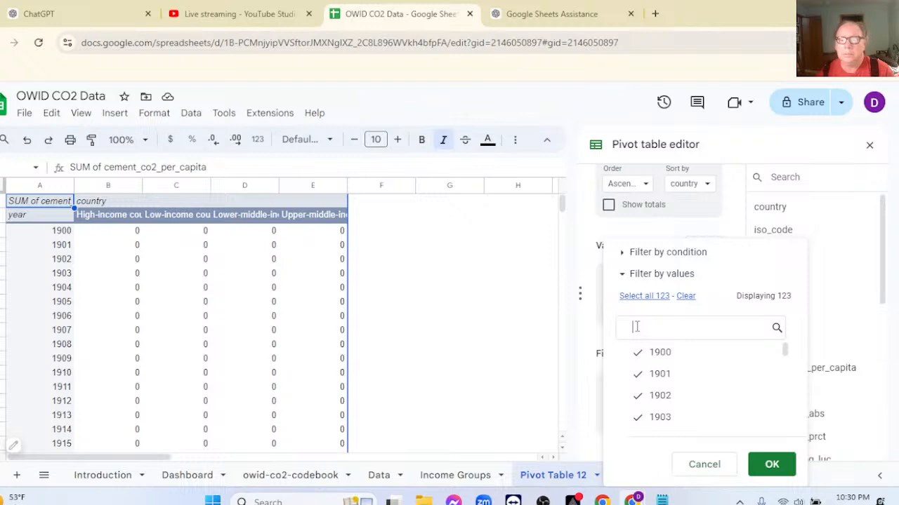
pyautogui.write('1930')
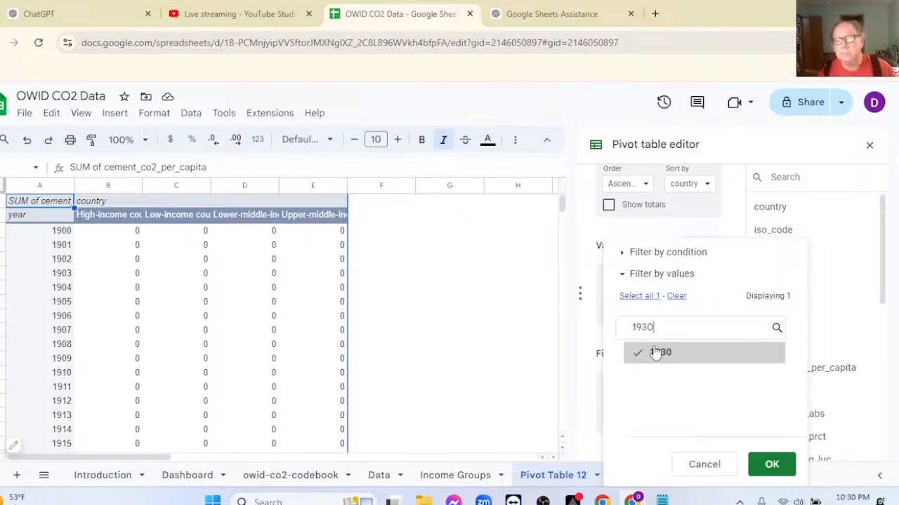
pyautogui.press('BackSpace')
pyautogui.write('9')
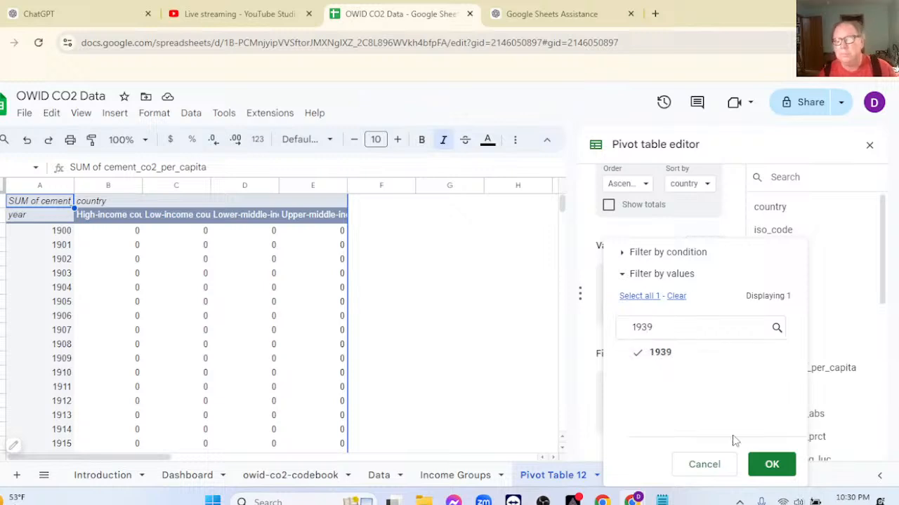
pyautogui.click(772, 465)
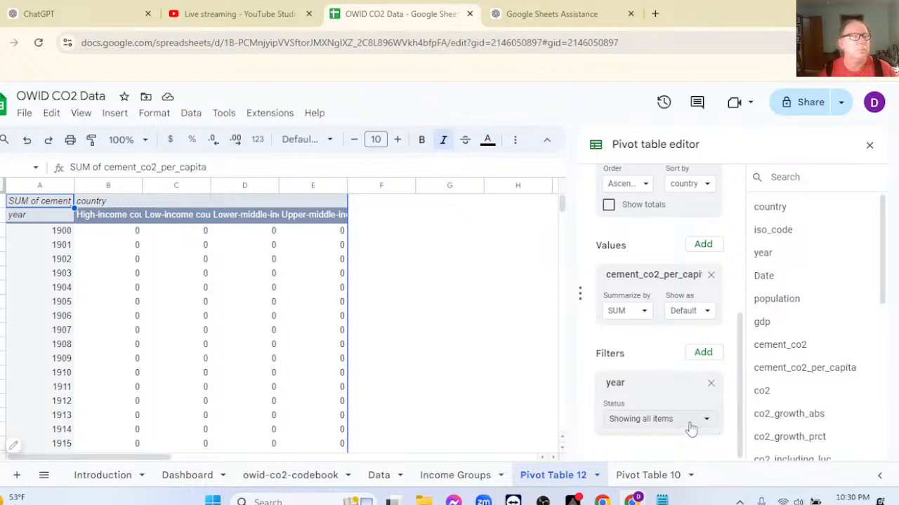
# Clear all years in the year filter, choose the Greater than condition, search the values for 1939 and apply the filter.
pyautogui.click(692, 421)
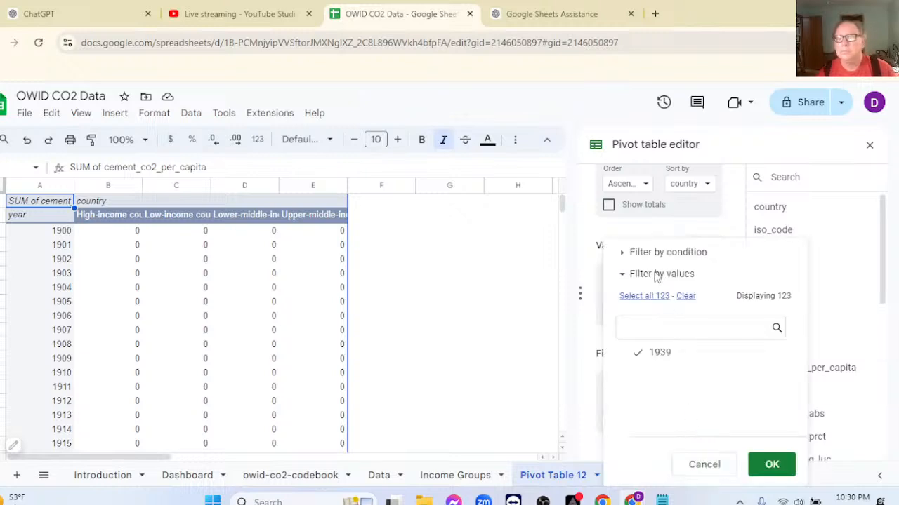
pyautogui.click(685, 296)
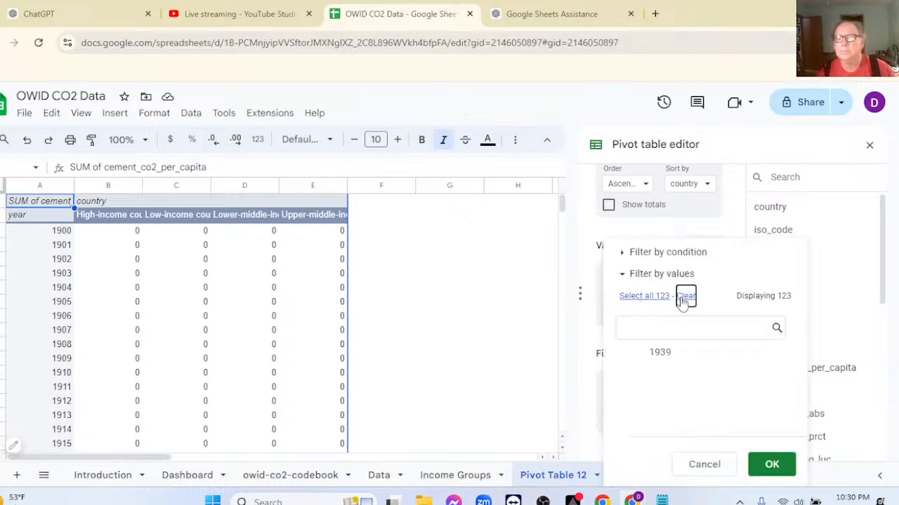
pyautogui.click(624, 254)
pyautogui.click(632, 250)
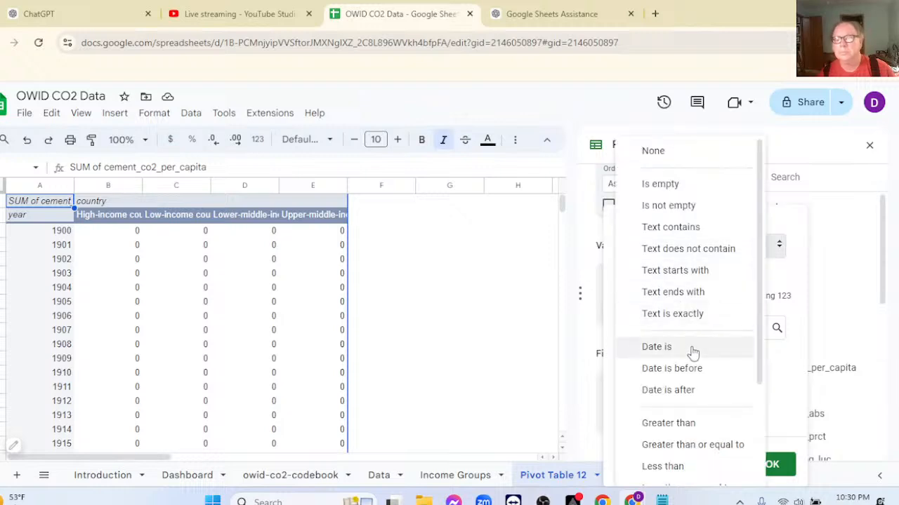
pyautogui.click(636, 426)
pyautogui.click(651, 333)
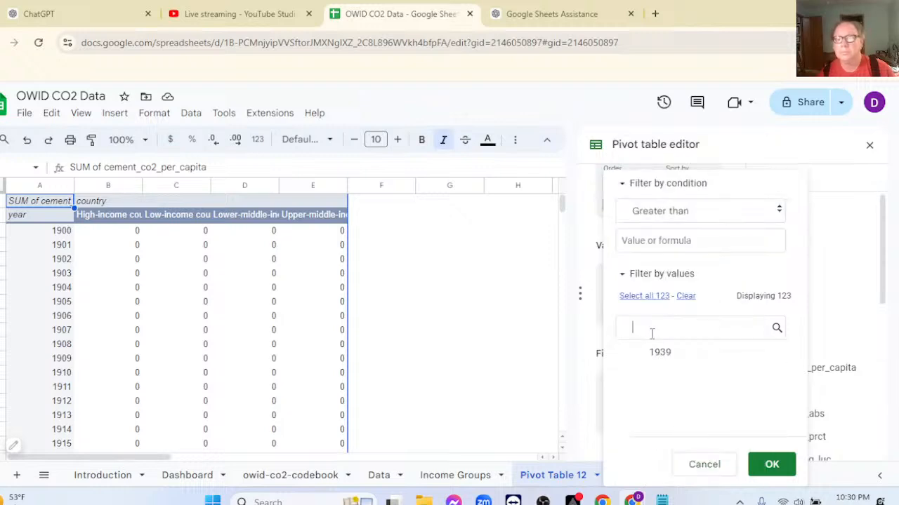
pyautogui.write('19')
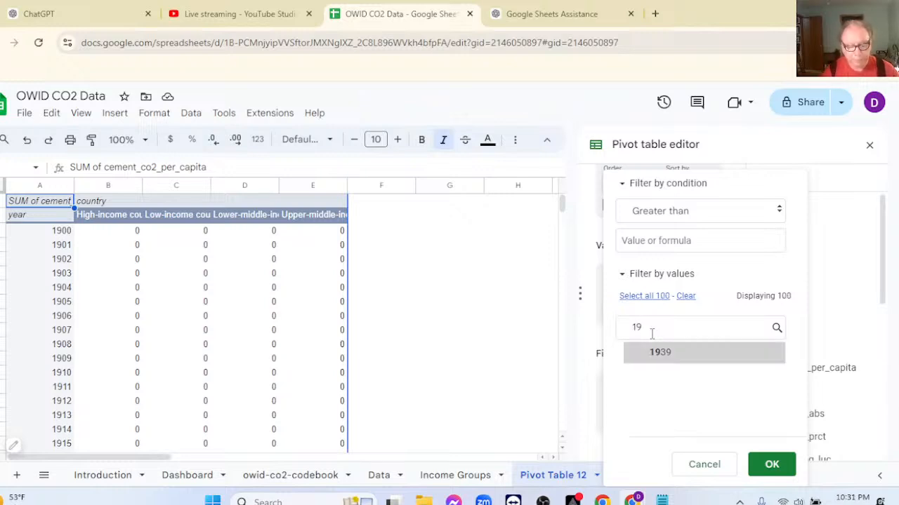
pyautogui.write('30')
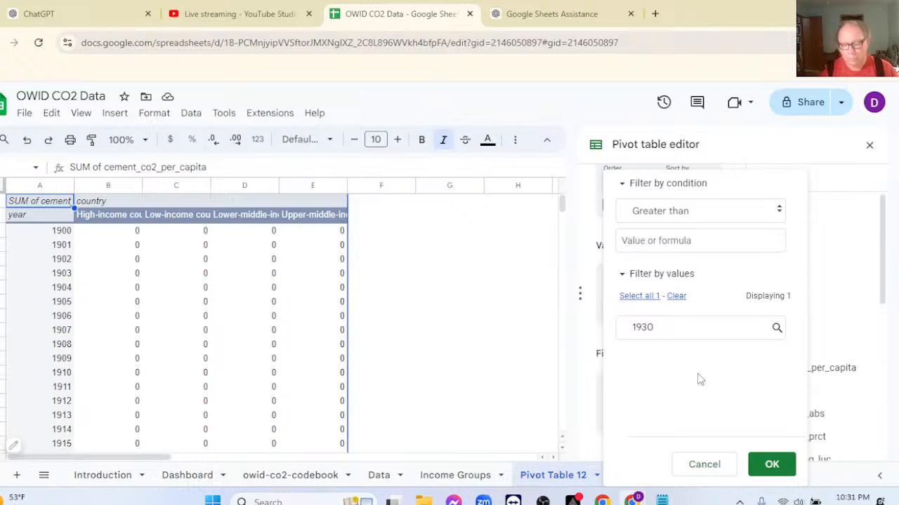
pyautogui.press('BackSpace')
pyautogui.write('9')
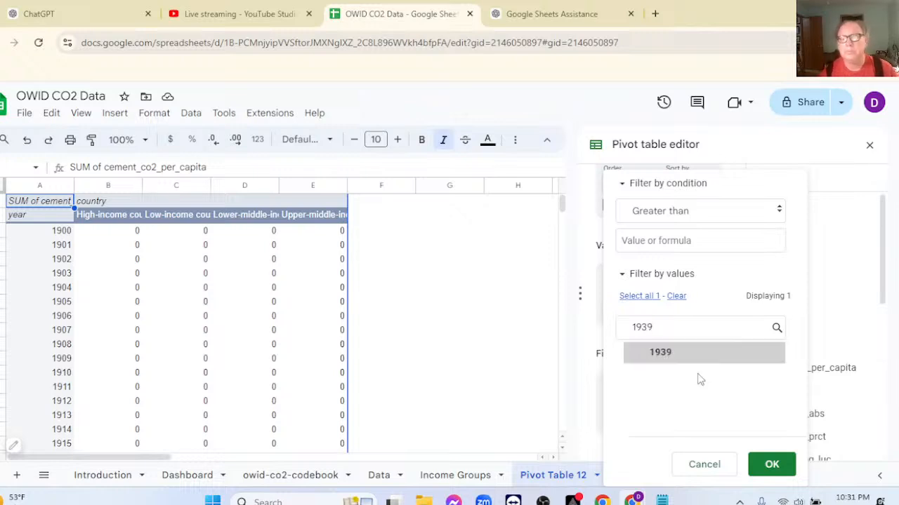
pyautogui.click(770, 465)
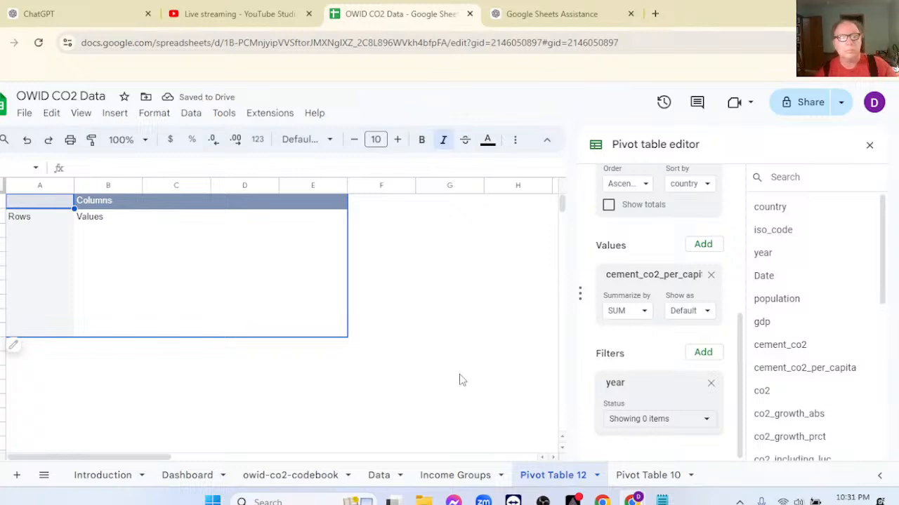
# Remove the year filter from the pivot table and close the pivot table editor.
pyautogui.click(711, 385)
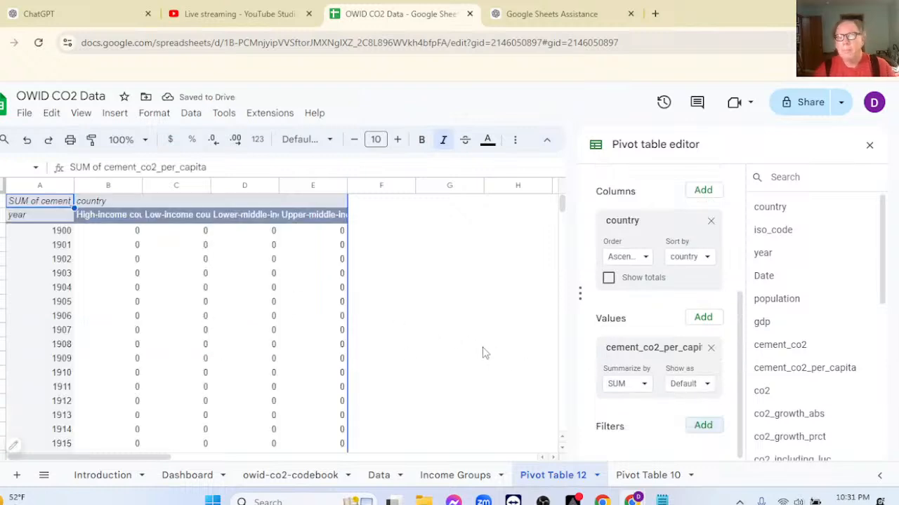
pyautogui.click(869, 146)
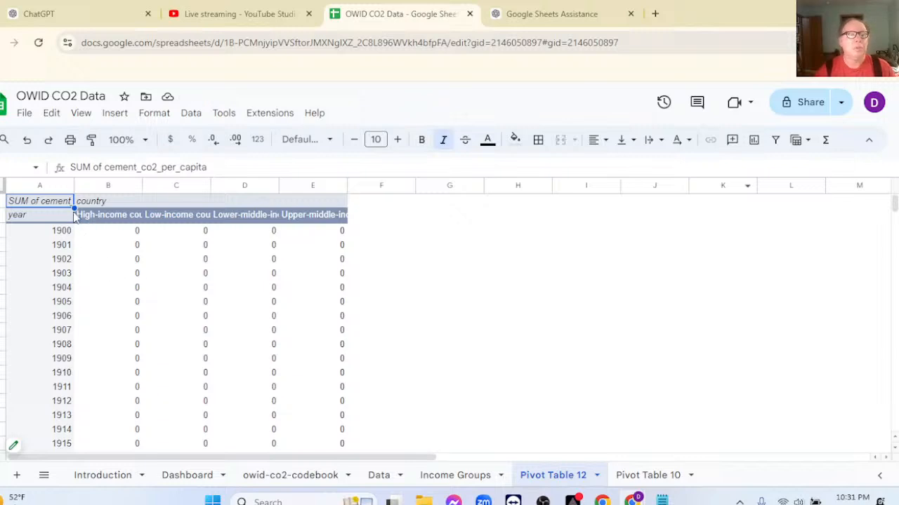
# Try to create a chart from the pivot table's header row A2:E2, and delete that chart.
pyautogui.moveTo(38, 221); pyautogui.dragTo(316, 222)
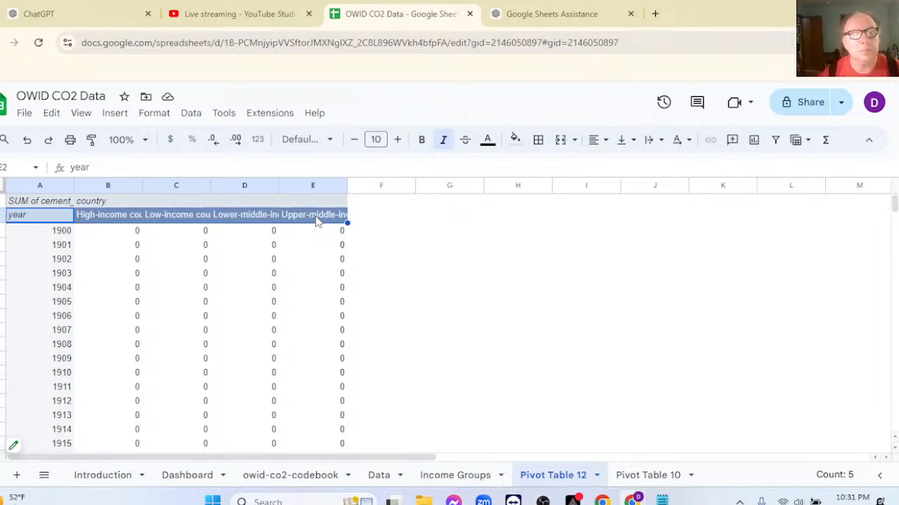
pyautogui.click(754, 141)
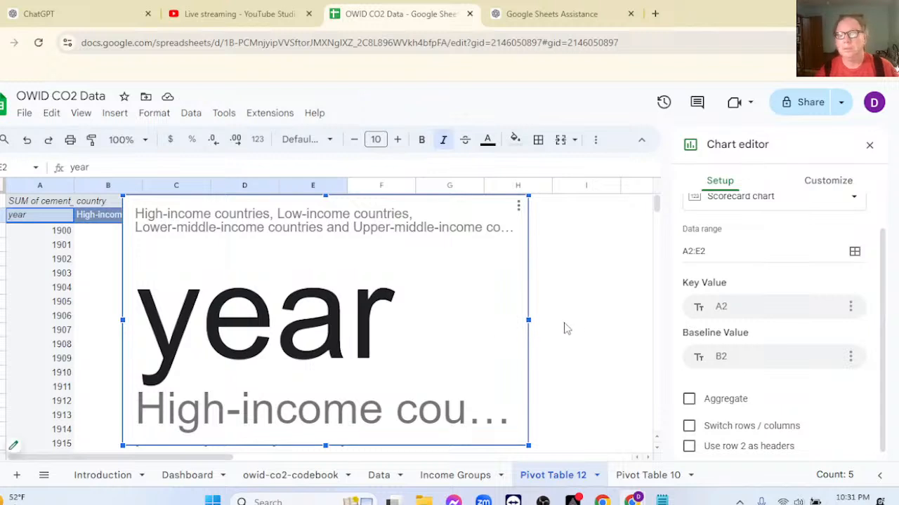
pyautogui.press('Delete')
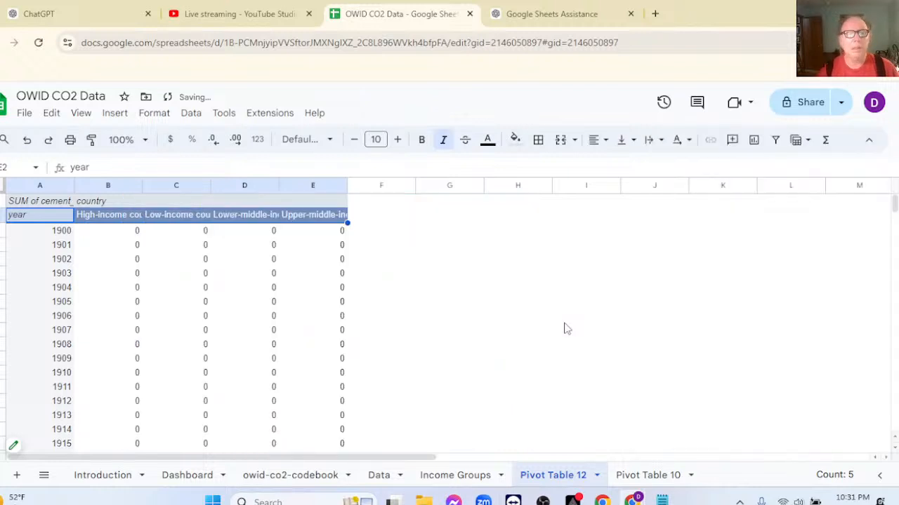
pyautogui.click(453, 276)
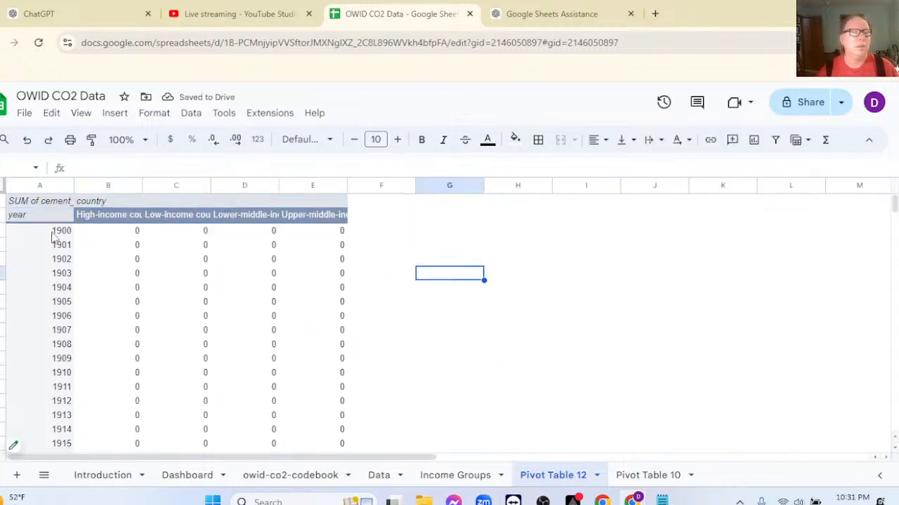
# Insert a chart of the whole pivot table, starting from its year header cell, and turn on aggregation for the x-axis.
pyautogui.scroll(-1, 178, 282)
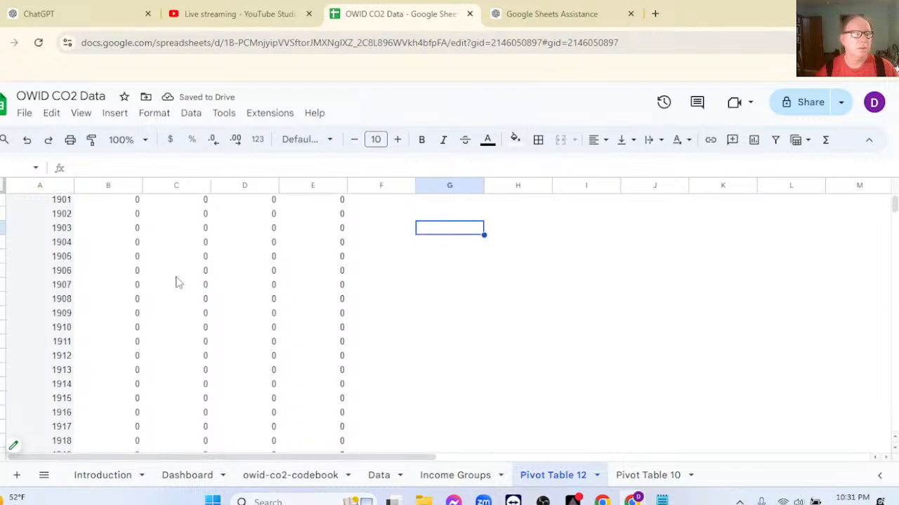
pyautogui.scroll(1, 178, 282)
pyautogui.scroll(-1, 178, 282)
pyautogui.scroll(1, 177, 282)
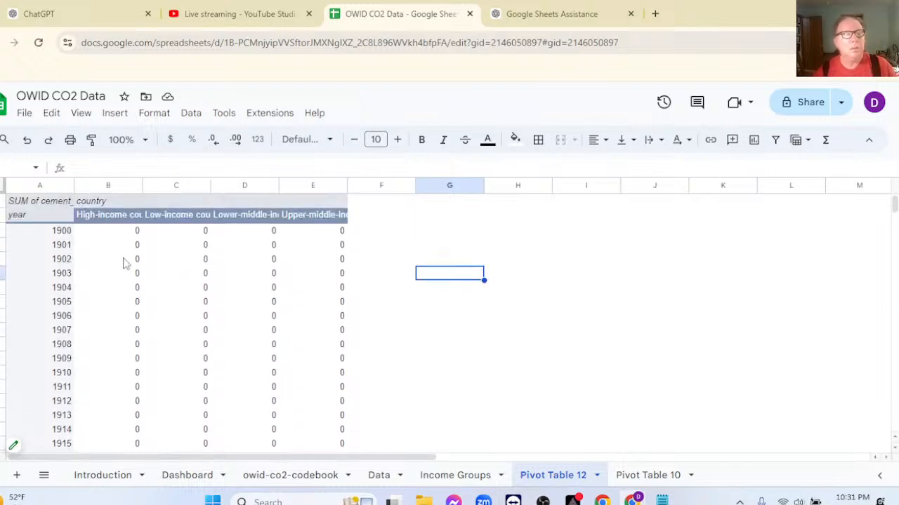
pyautogui.click(51, 217)
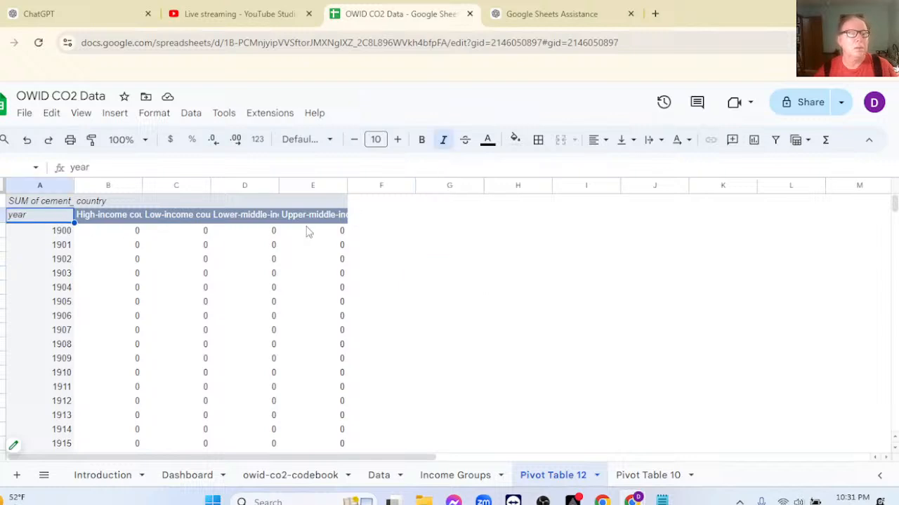
pyautogui.click(753, 142)
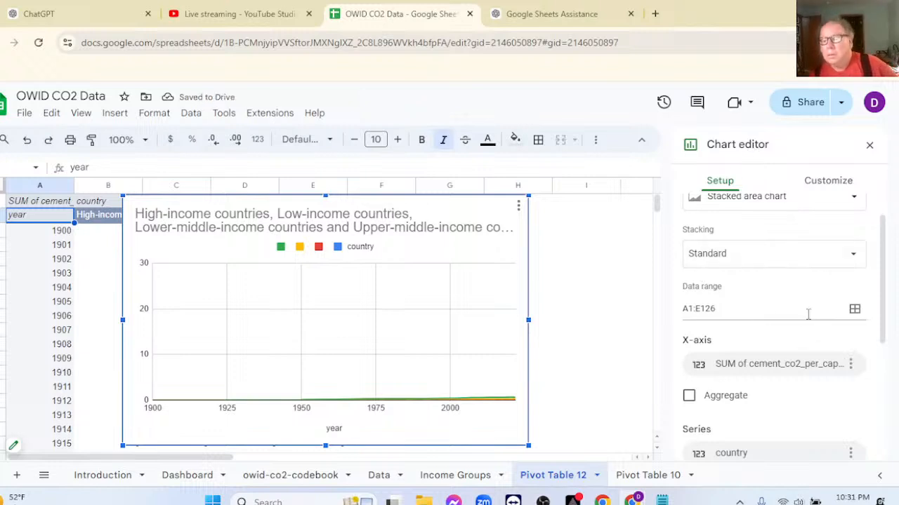
pyautogui.click(689, 396)
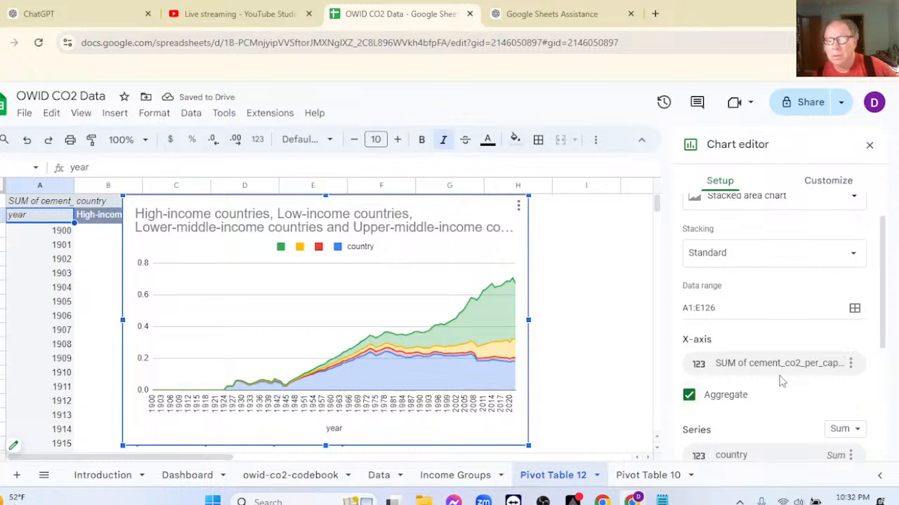
# Remove the country series from the pivot table chart.
pyautogui.scroll(-2, 780, 379)
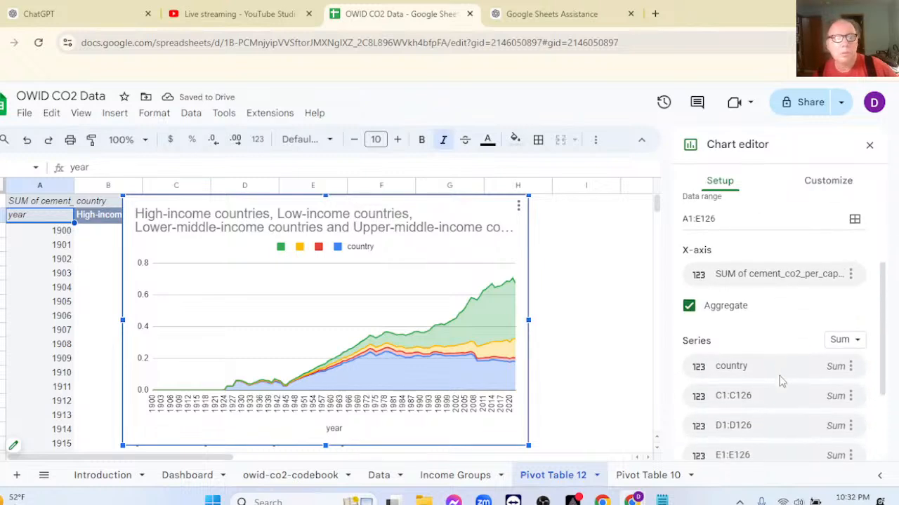
pyautogui.click(850, 366)
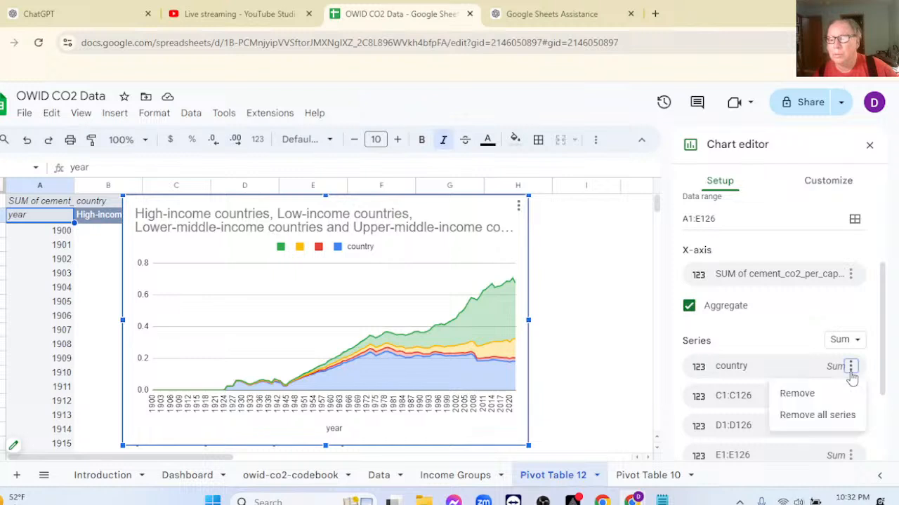
pyautogui.click(796, 395)
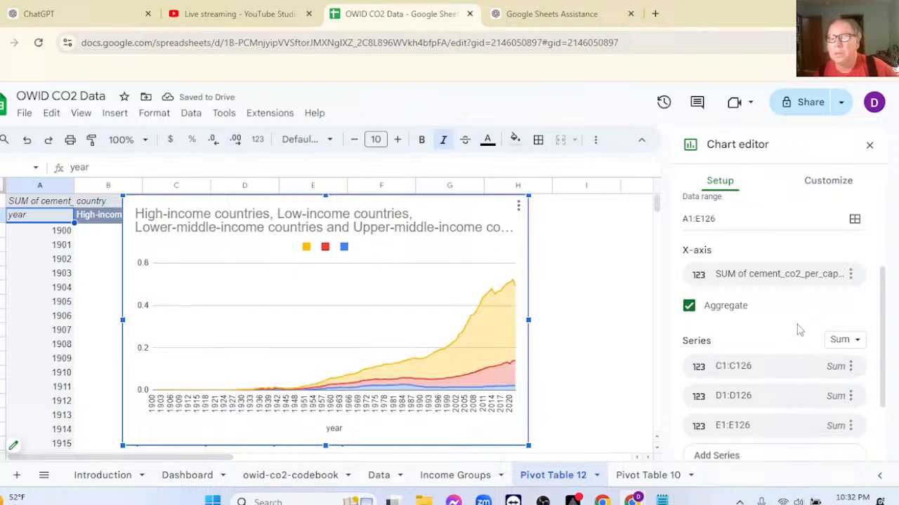
pyautogui.scroll(2, 798, 329)
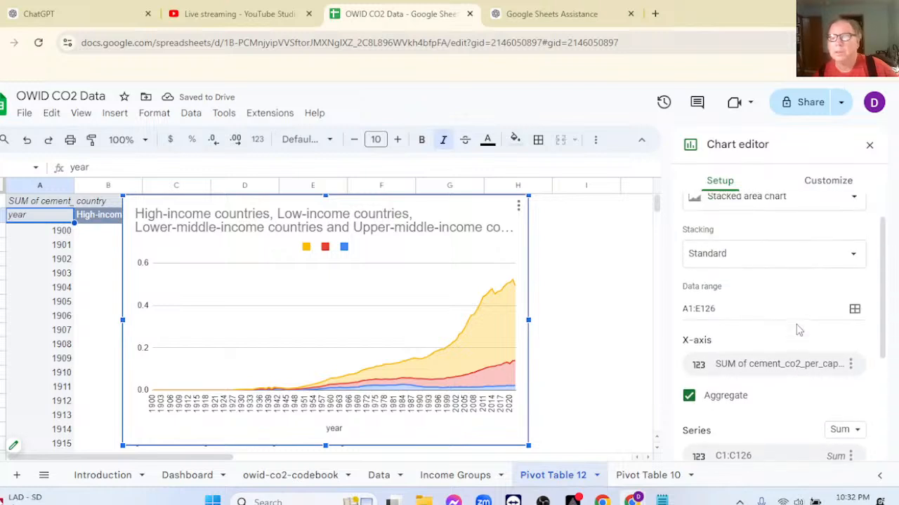
pyautogui.scroll(-4, 798, 330)
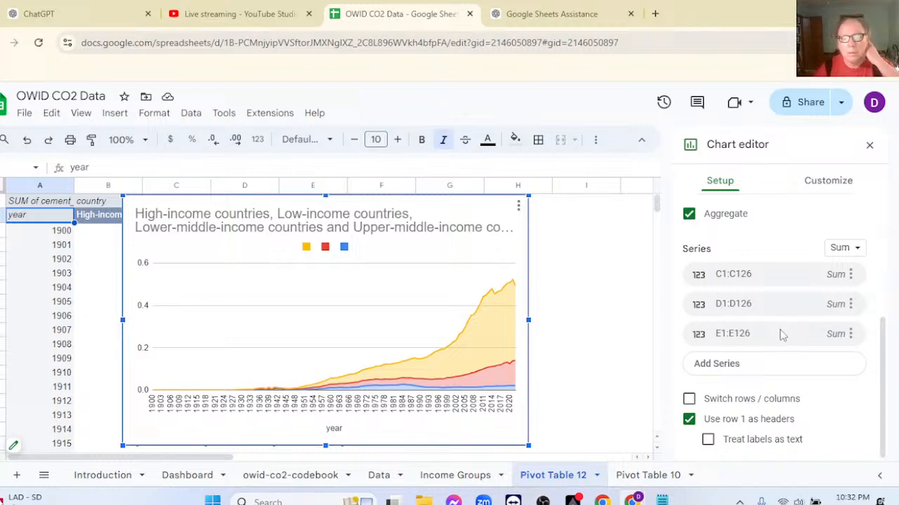
# Examine the chart's series formatting options and the list of individual series they can apply to.
pyautogui.click(826, 186)
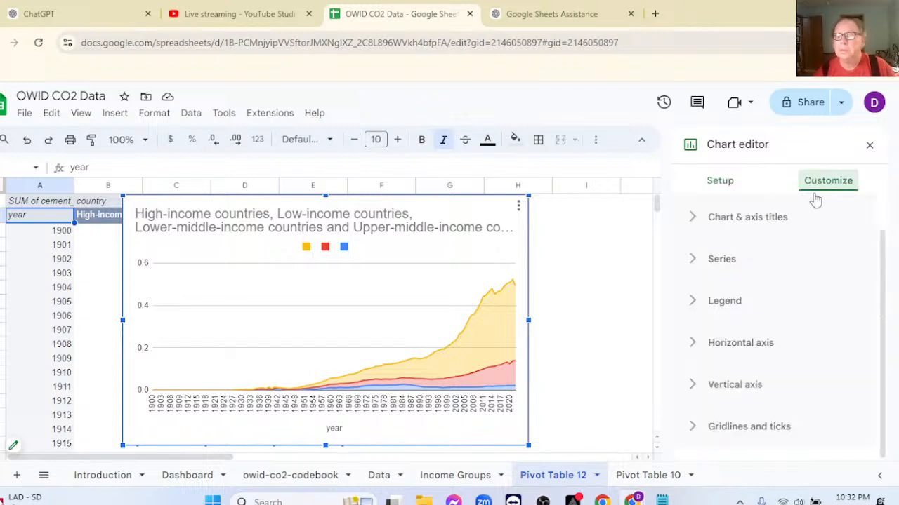
pyautogui.click(693, 260)
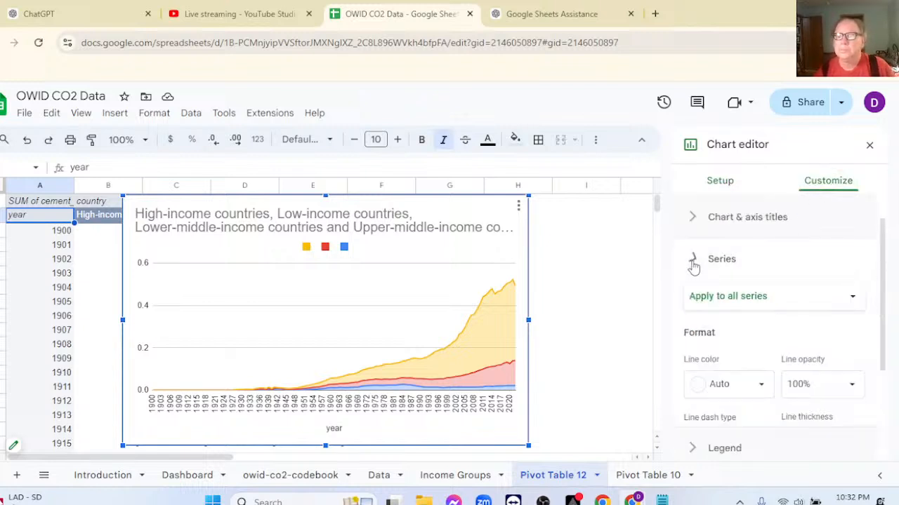
pyautogui.scroll(-2, 800, 334)
pyautogui.scroll(1, 799, 336)
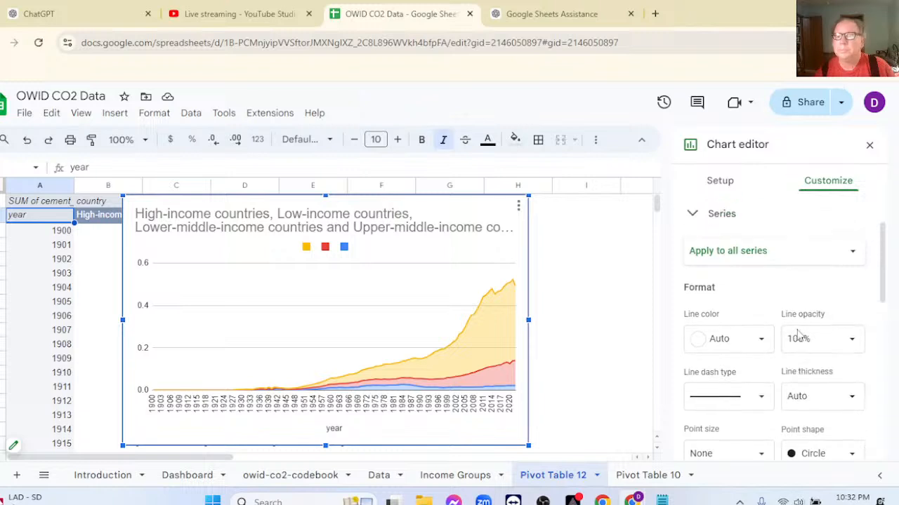
pyautogui.scroll(1, 793, 335)
pyautogui.click(744, 307)
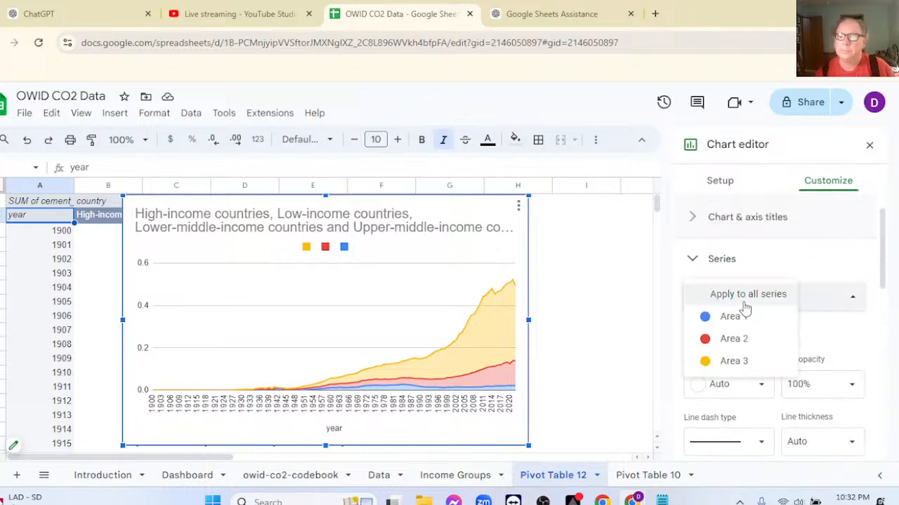
pyautogui.click(820, 328)
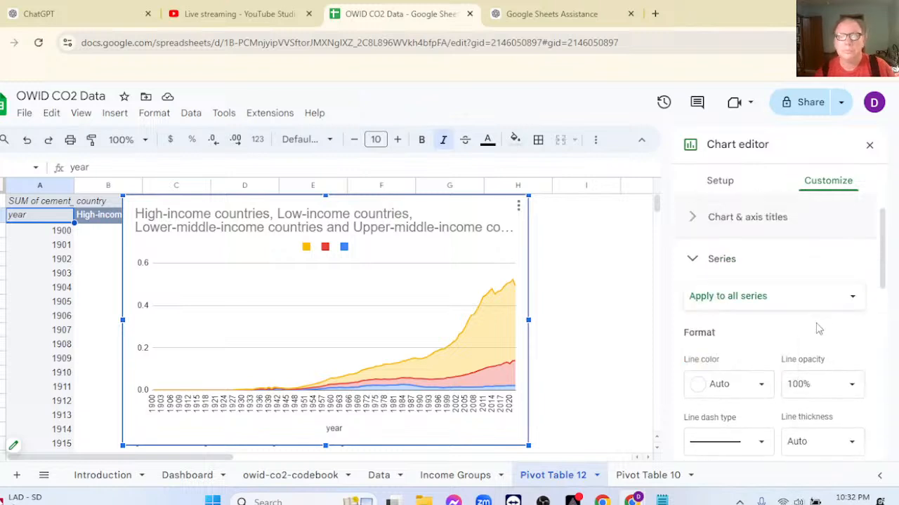
pyautogui.scroll(-5, 820, 328)
pyautogui.scroll(-3, 818, 331)
pyautogui.scroll(-3, 818, 331)
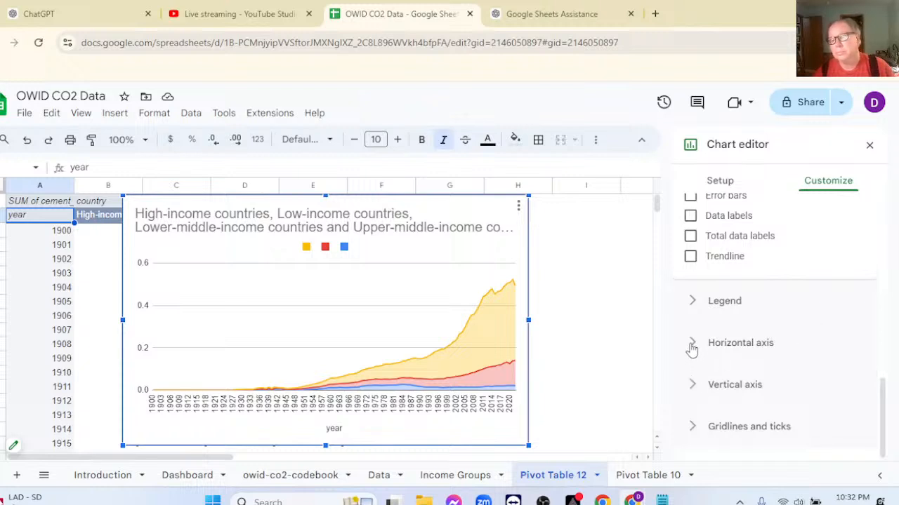
# Examine the chart's horizontal axis label options, then the series axis, aggregate type and data label settings.
pyautogui.click(691, 344)
pyautogui.scroll(-2, 781, 359)
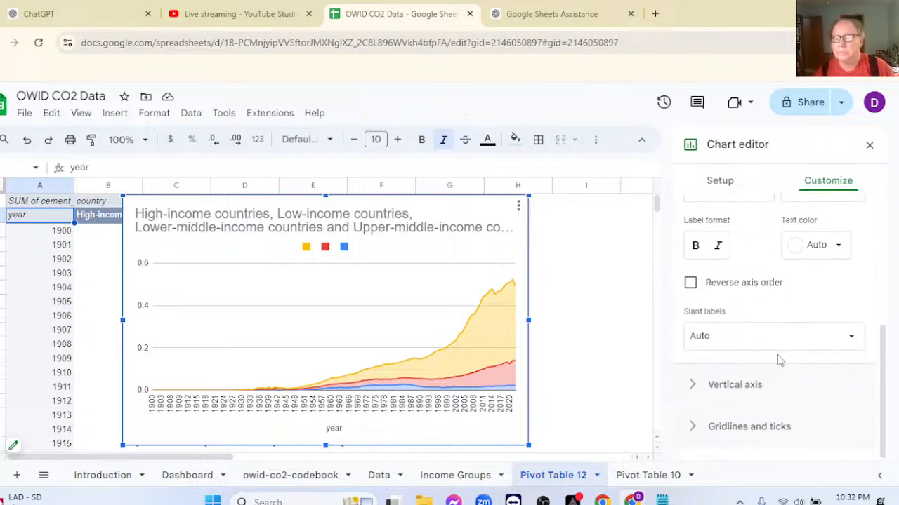
pyautogui.scroll(2, 791, 344)
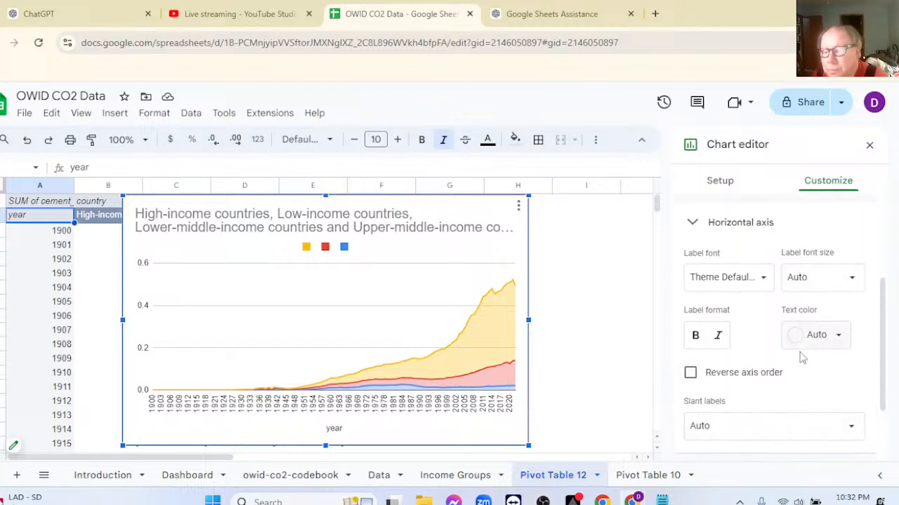
pyautogui.scroll(1, 811, 368)
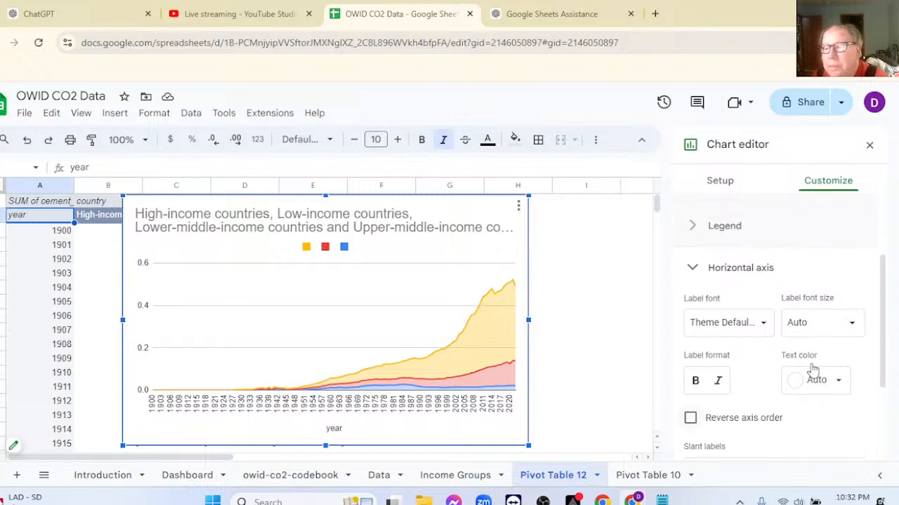
pyautogui.scroll(1, 811, 368)
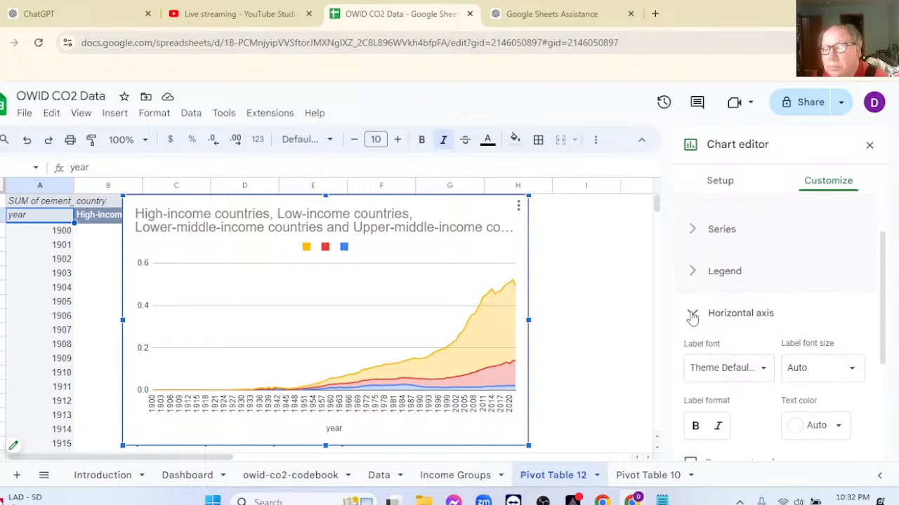
pyautogui.click(692, 316)
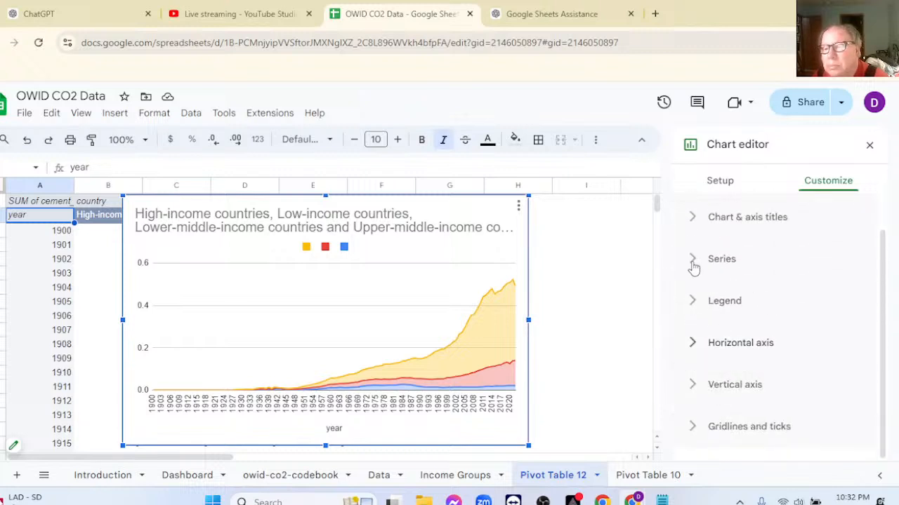
pyautogui.click(692, 262)
pyautogui.scroll(-6, 786, 307)
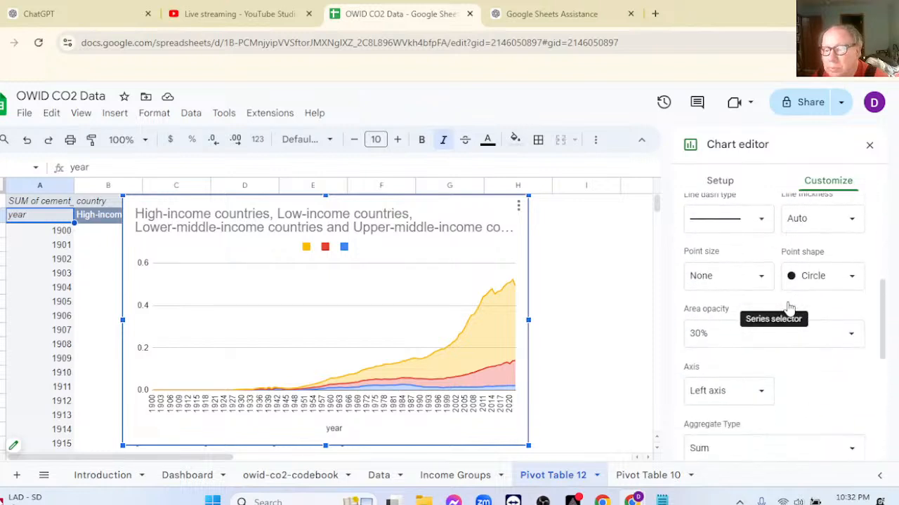
pyautogui.scroll(-3, 789, 306)
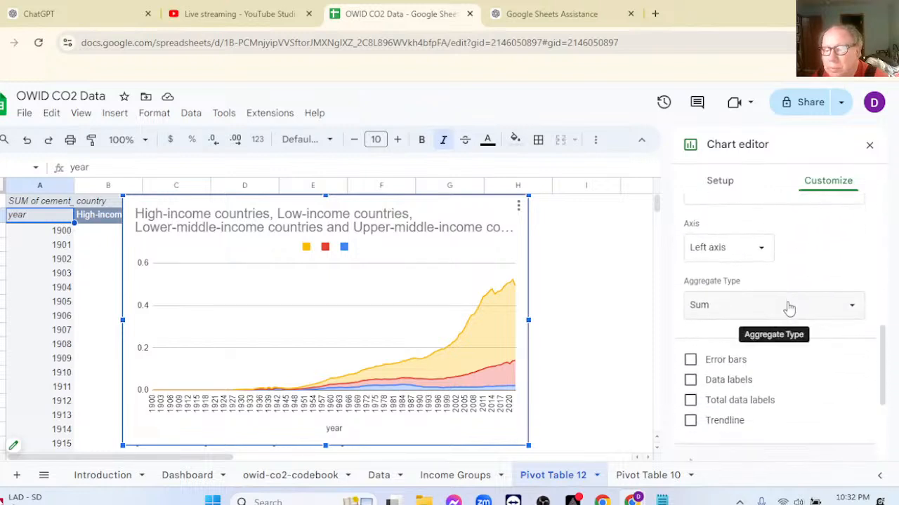
pyautogui.scroll(-1, 789, 306)
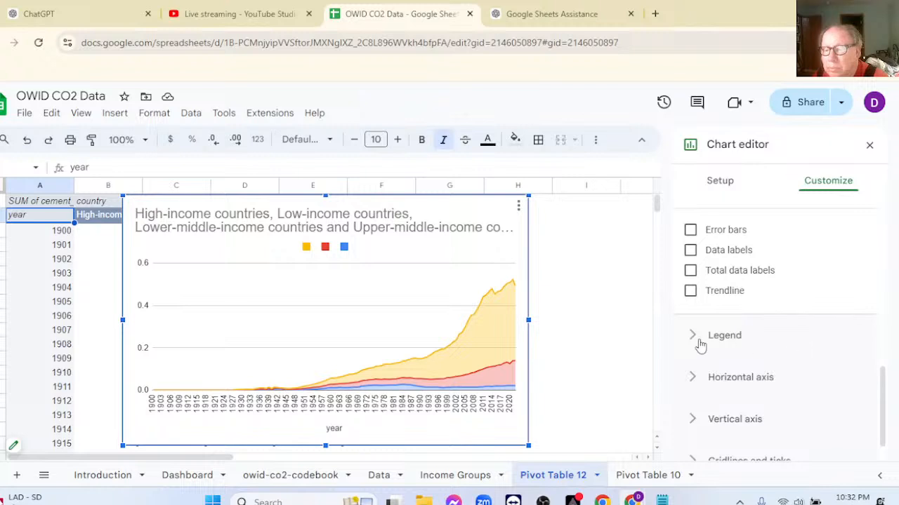
# Set the chart's legend position to Bottom.
pyautogui.click(698, 342)
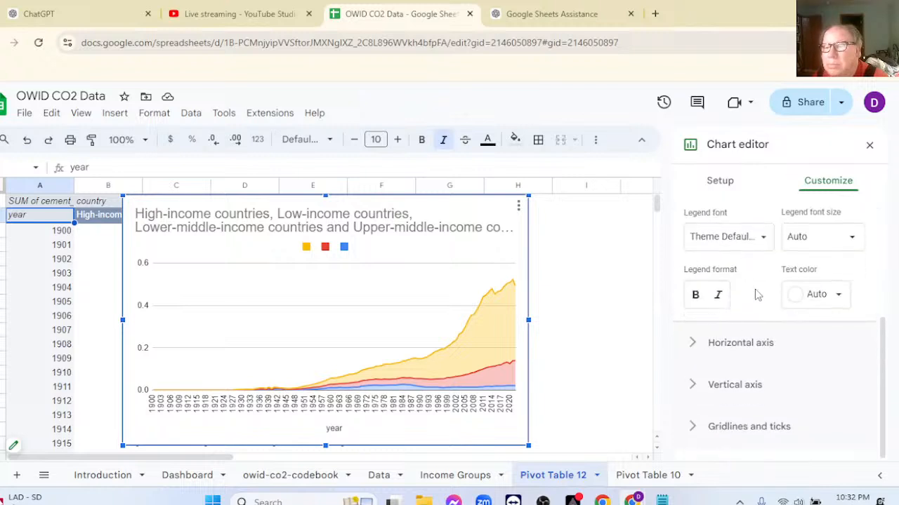
pyautogui.scroll(2, 793, 347)
pyautogui.click(756, 316)
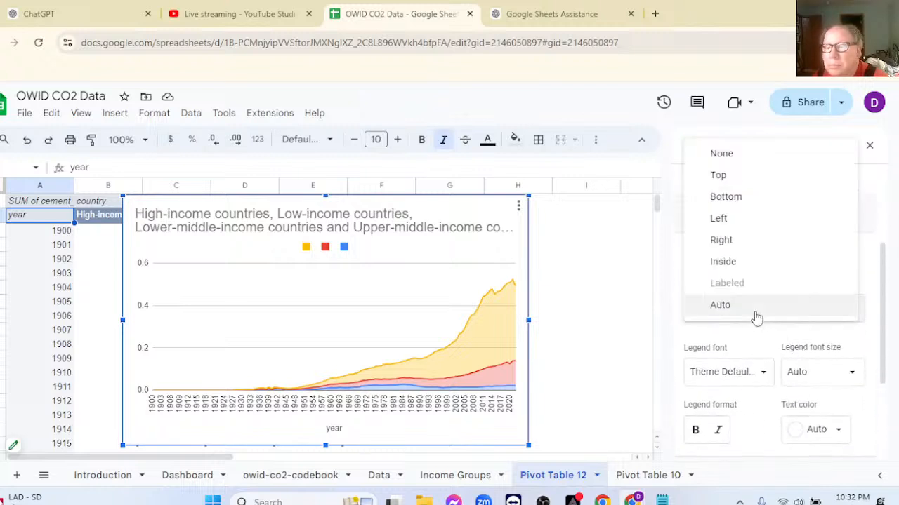
pyautogui.click(737, 198)
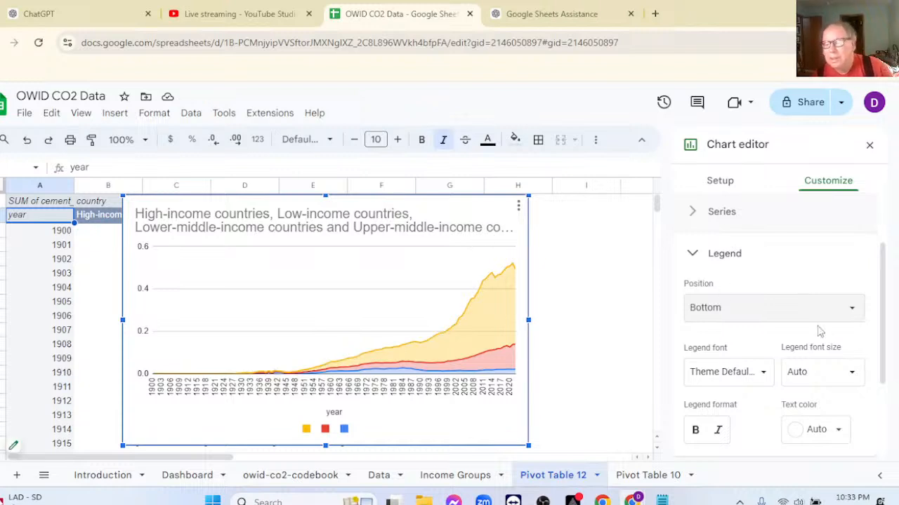
# Check the horizontal axis options and change the chart type to Stacked column chart.
pyautogui.scroll(-2, 819, 330)
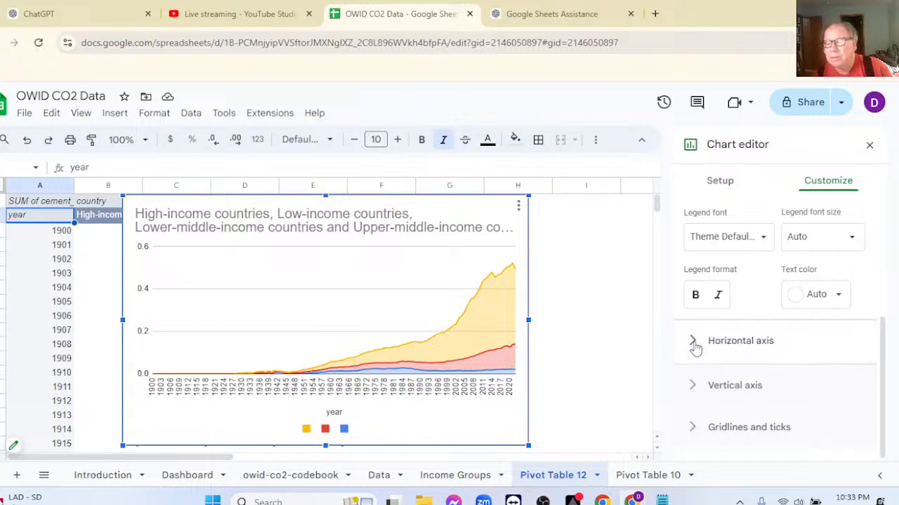
pyautogui.click(692, 344)
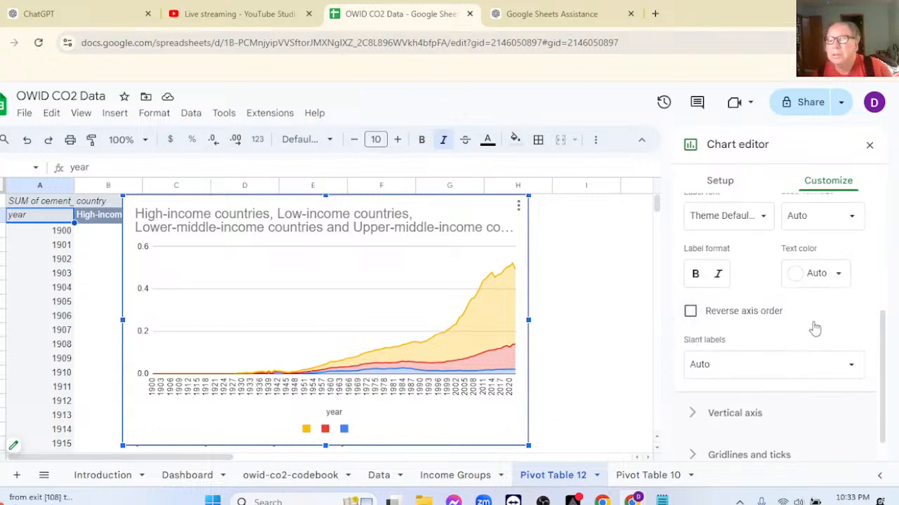
pyautogui.scroll(1, 822, 327)
pyautogui.scroll(5, 816, 327)
pyautogui.click(722, 187)
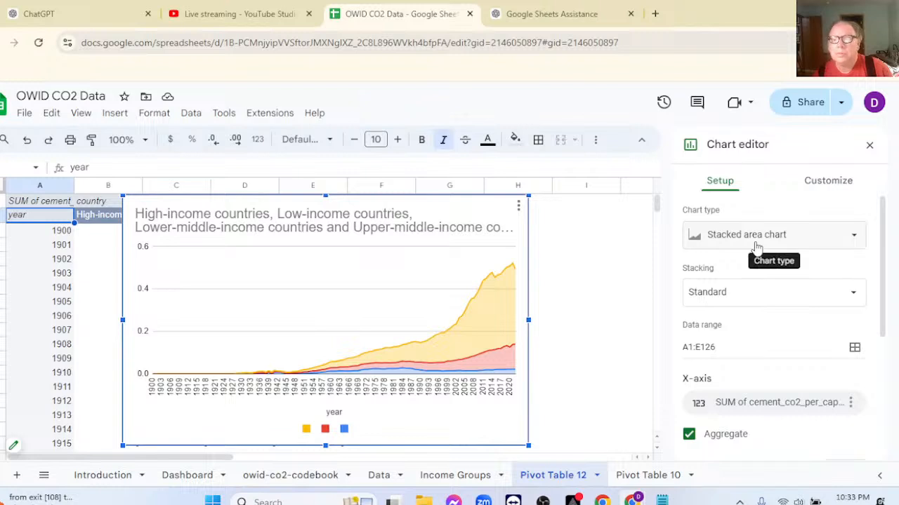
pyautogui.click(756, 244)
pyautogui.scroll(-3, 765, 266)
pyautogui.scroll(-2, 776, 279)
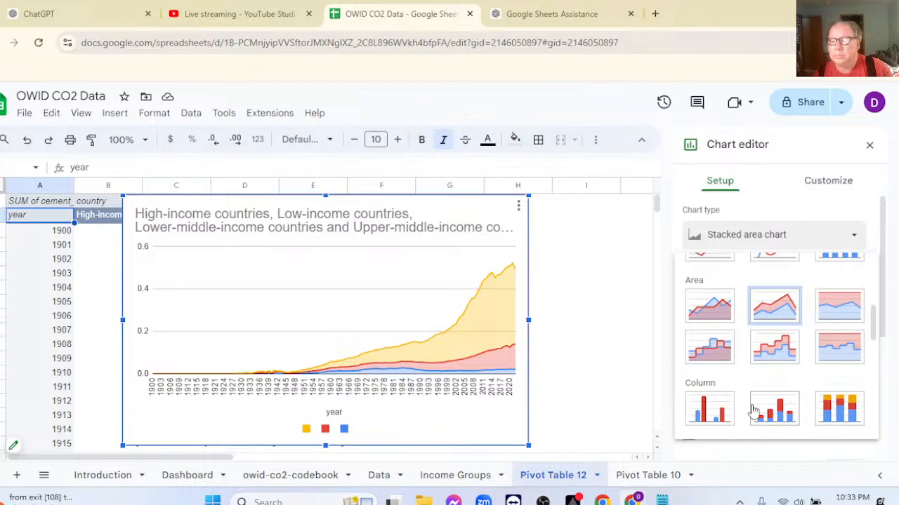
pyautogui.click(775, 413)
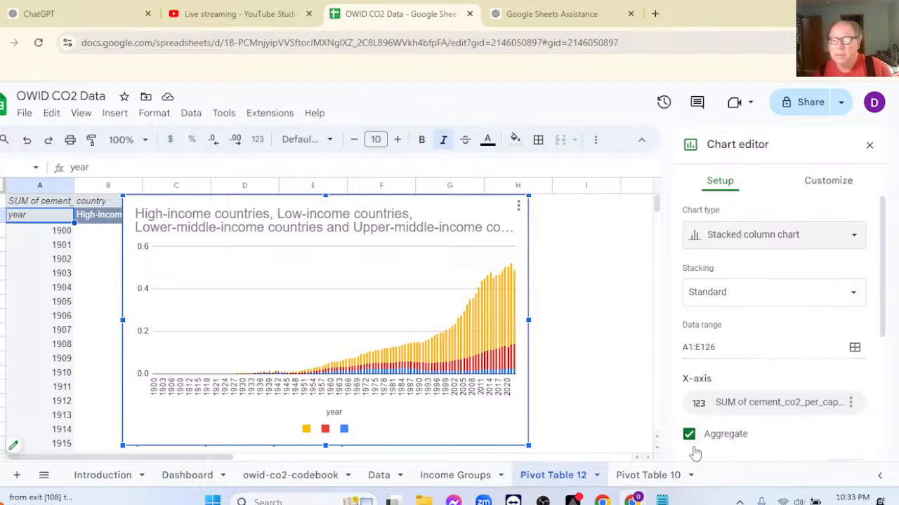
# Try the chart without x-axis aggregation, turn aggregation back on, and stop treating labels as text.
pyautogui.click(690, 435)
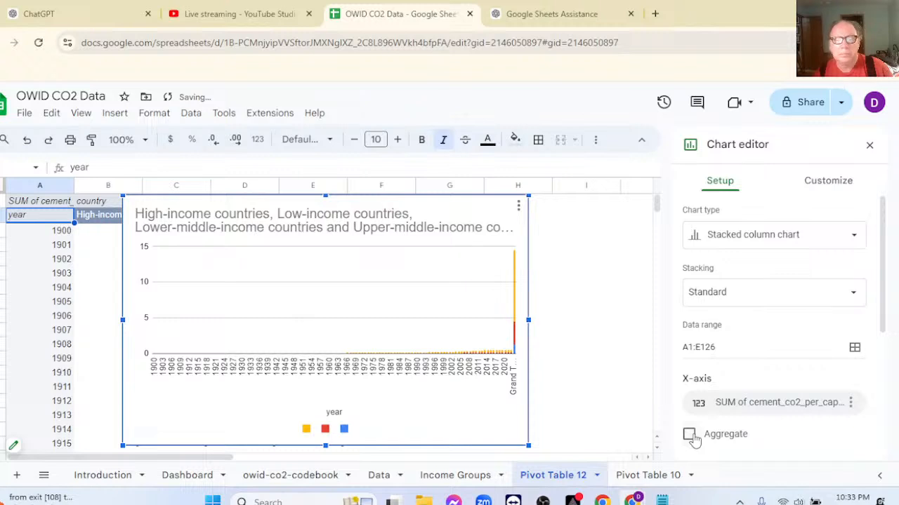
pyautogui.click(690, 436)
pyautogui.scroll(-2, 832, 432)
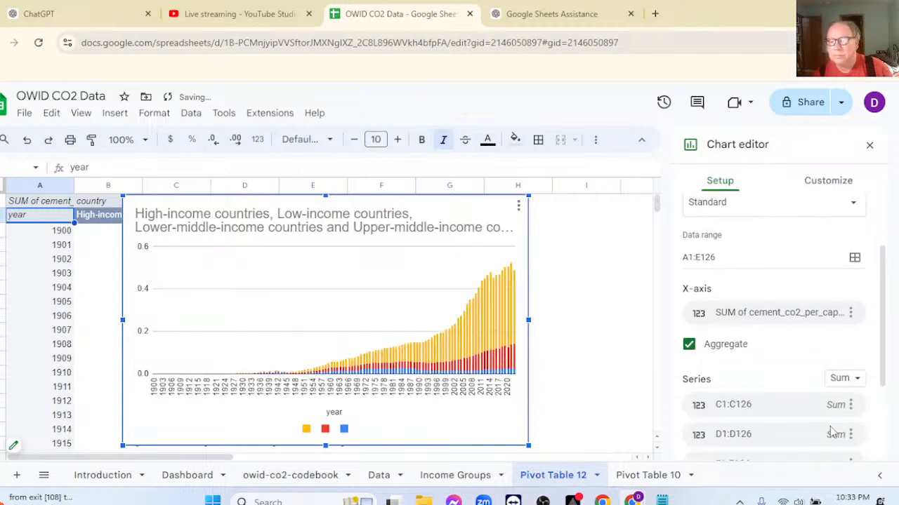
pyautogui.scroll(-3, 832, 432)
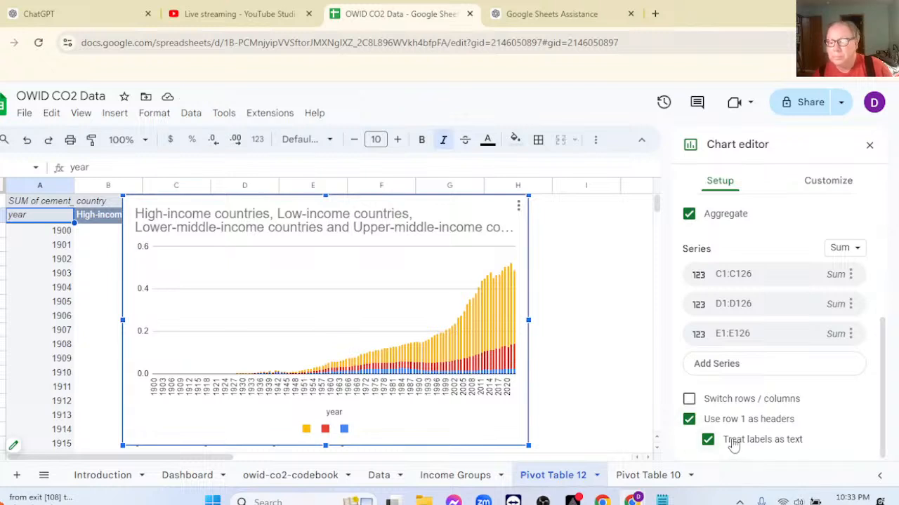
pyautogui.click(708, 439)
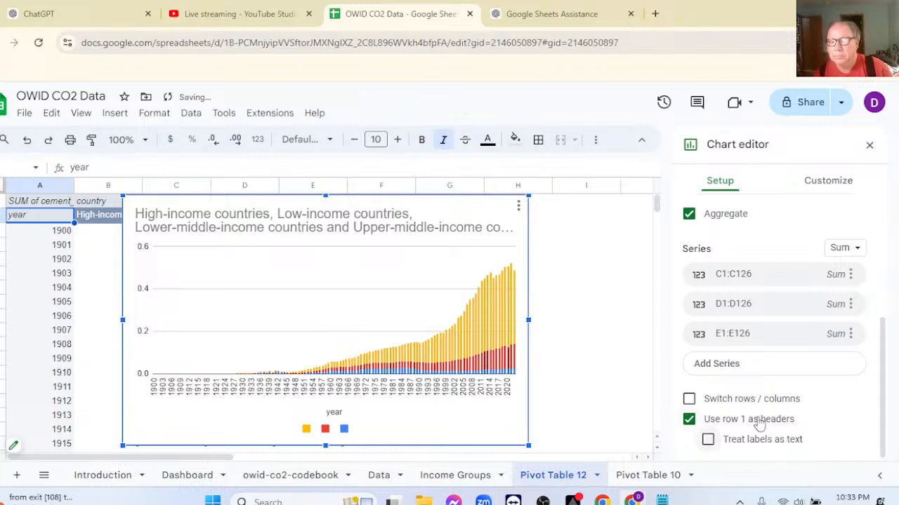
pyautogui.click(690, 420)
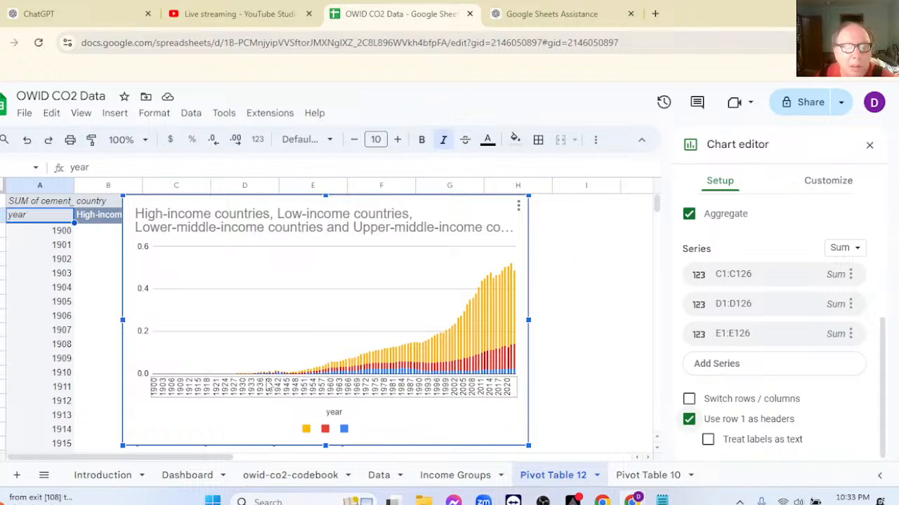
# Move the stacked column chart off the pivot table's first columns, then delete the chart.
pyautogui.moveTo(292, 205); pyautogui.dragTo(306, 244)
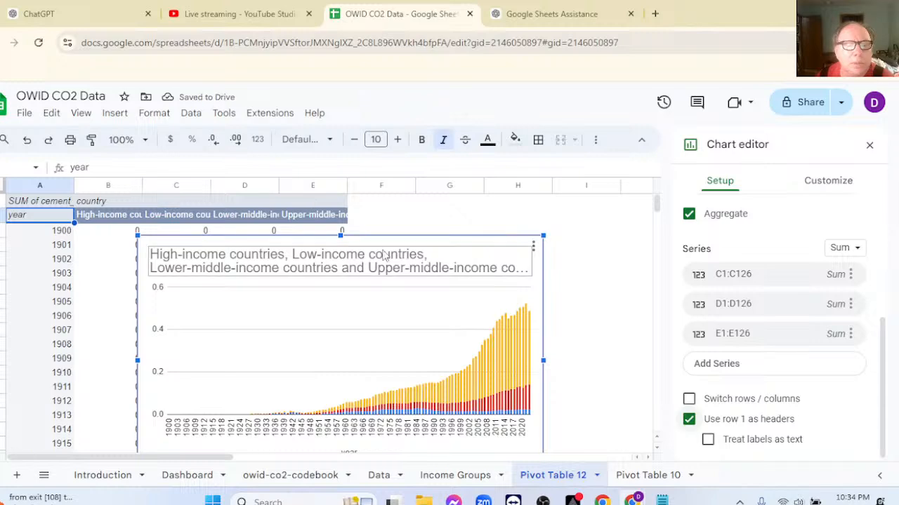
pyautogui.moveTo(391, 235); pyautogui.dragTo(411, 194)
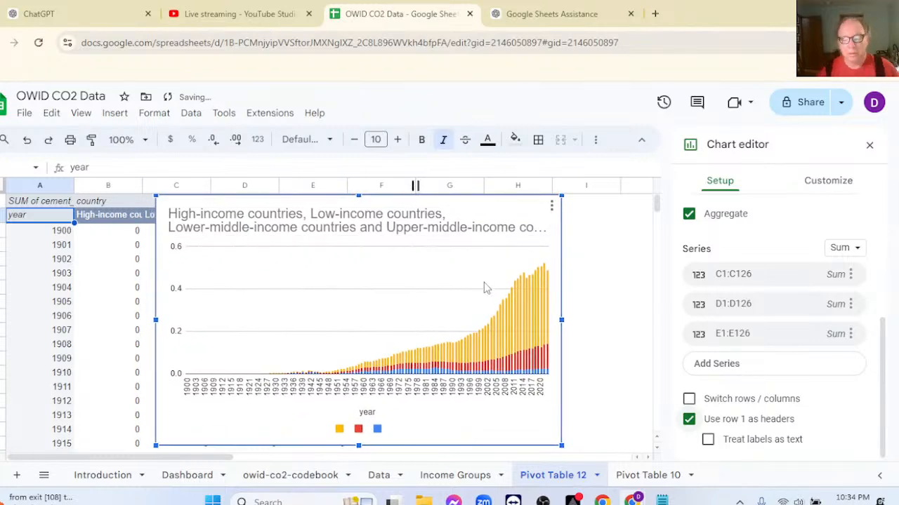
pyautogui.press('Delete')
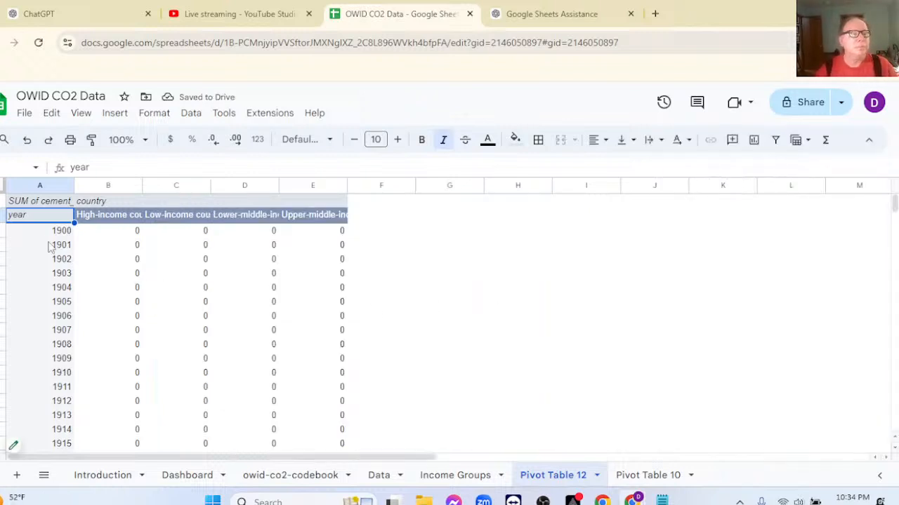
pyautogui.moveTo(44, 222); pyautogui.dragTo(284, 232)
pyautogui.hotkey('ctrl', 'shift', 'Down')
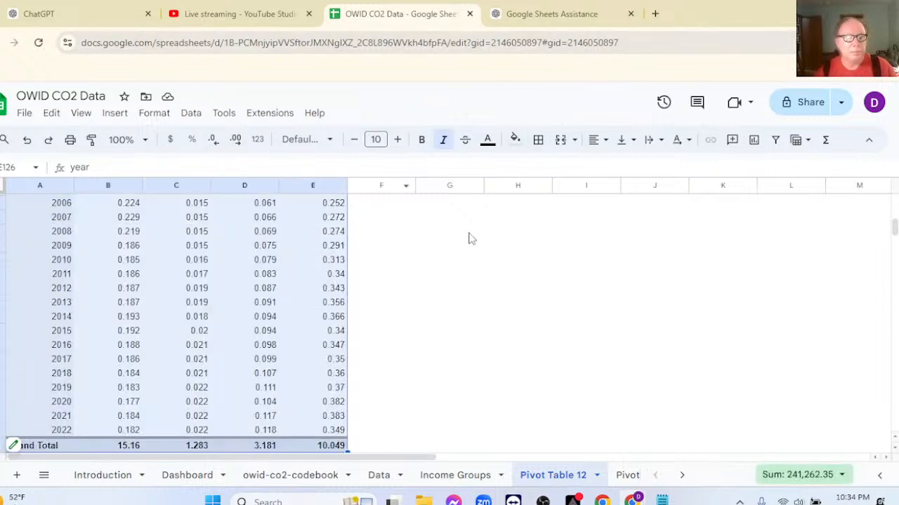
pyautogui.click(495, 248)
pyautogui.scroll(15, 471, 233)
pyautogui.scroll(20, 469, 236)
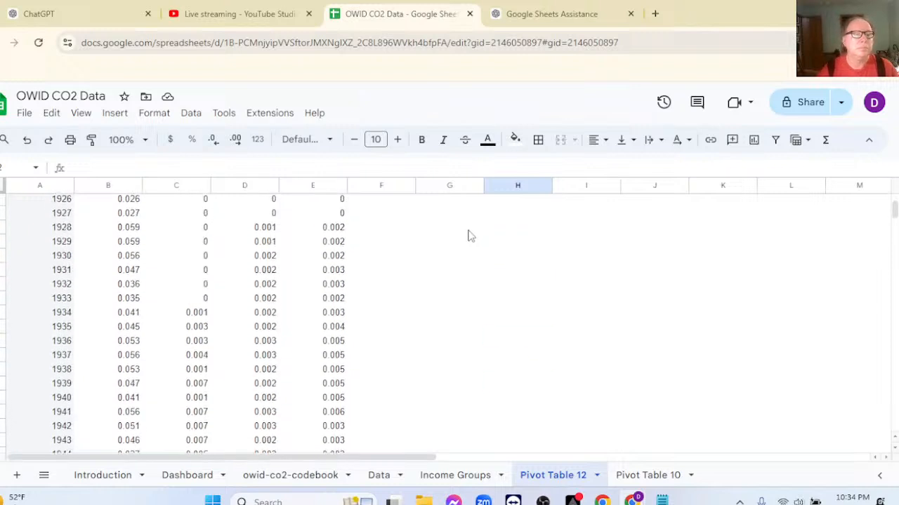
pyautogui.moveTo(50, 222); pyautogui.dragTo(311, 247)
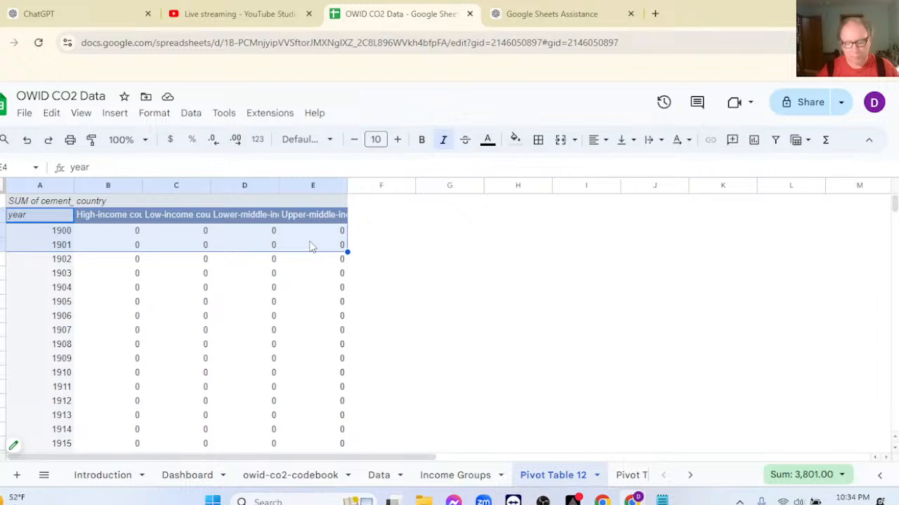
pyautogui.hotkey('ctrl', 'Down')
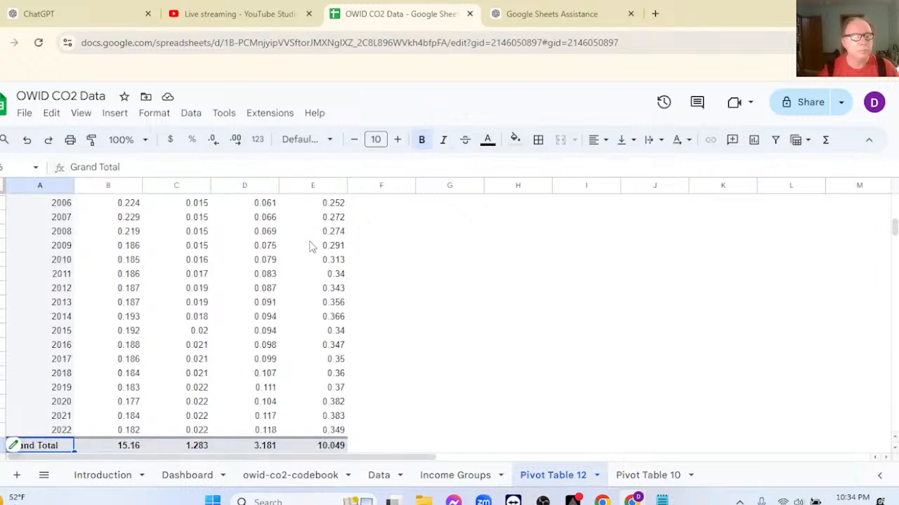
pyautogui.scroll(20, 220, 257)
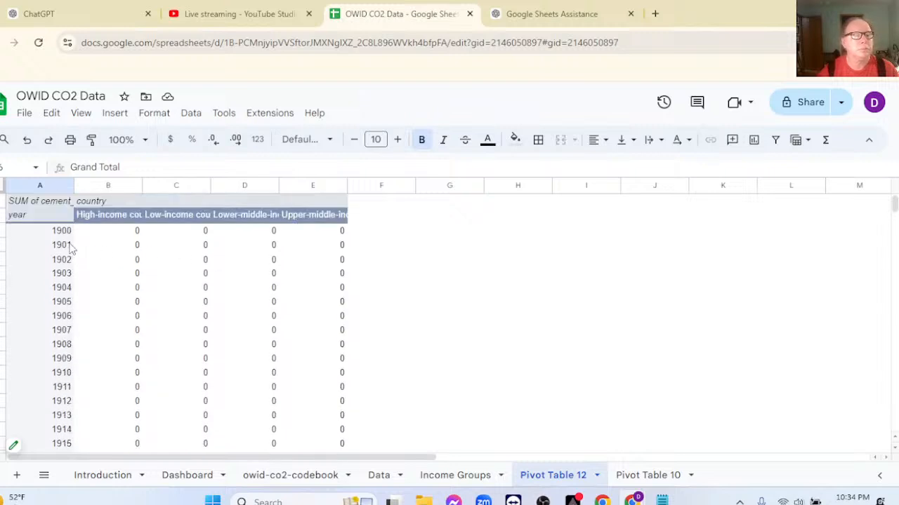
# Select the pivot table's rows for 1900 to 1939 and look for an option to remove them.
pyautogui.moveTo(60, 236); pyautogui.dragTo(347, 381)
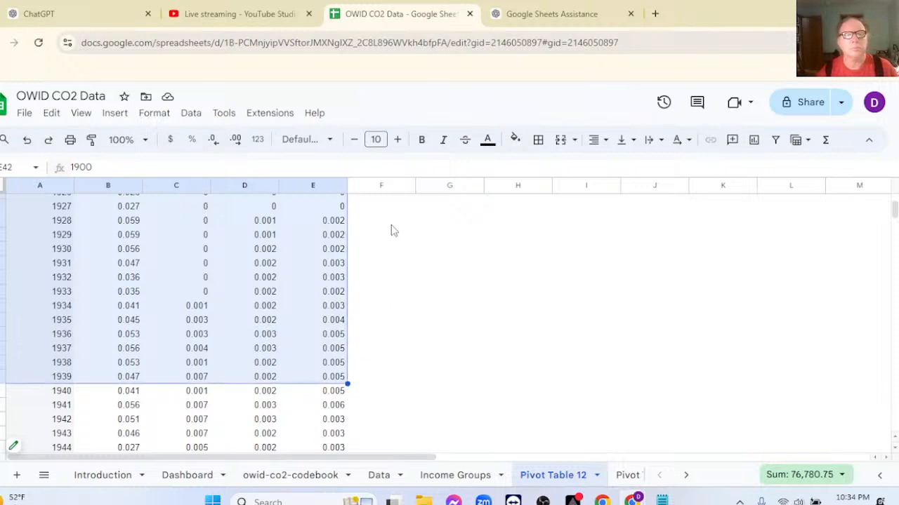
pyautogui.rightClick(245, 224)
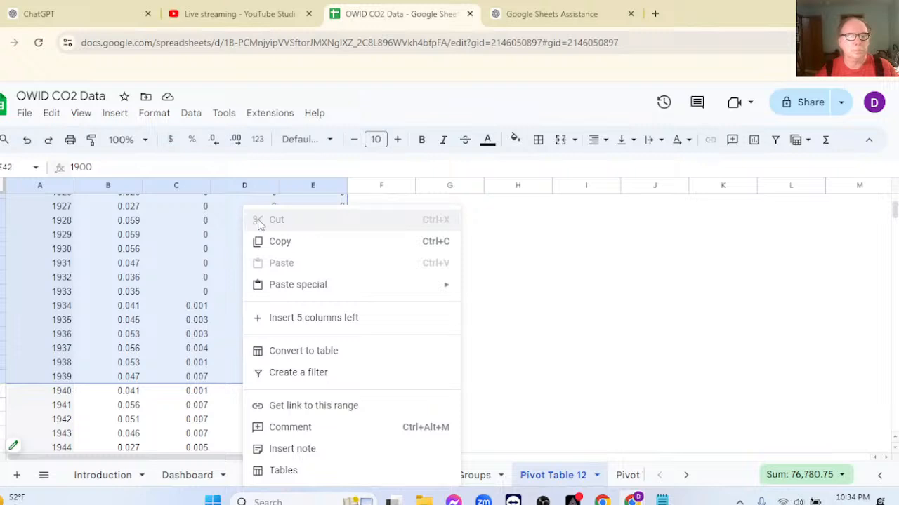
pyautogui.click(549, 287)
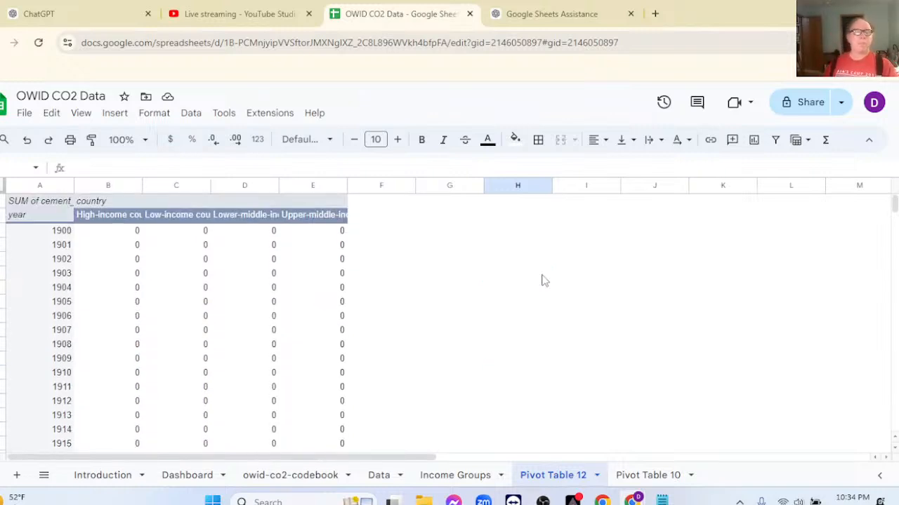
pyautogui.click(56, 232)
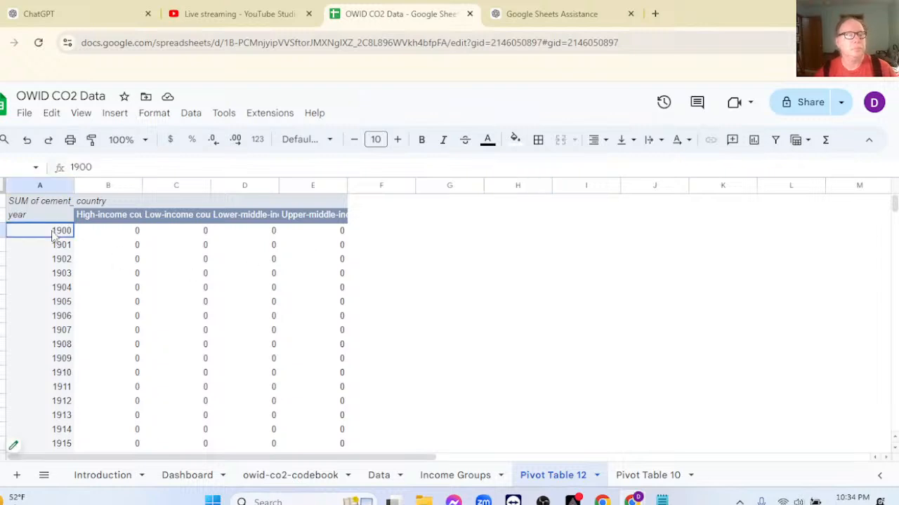
# Delete the Pivot Table 12 sheet.
pyautogui.rightClick(540, 481)
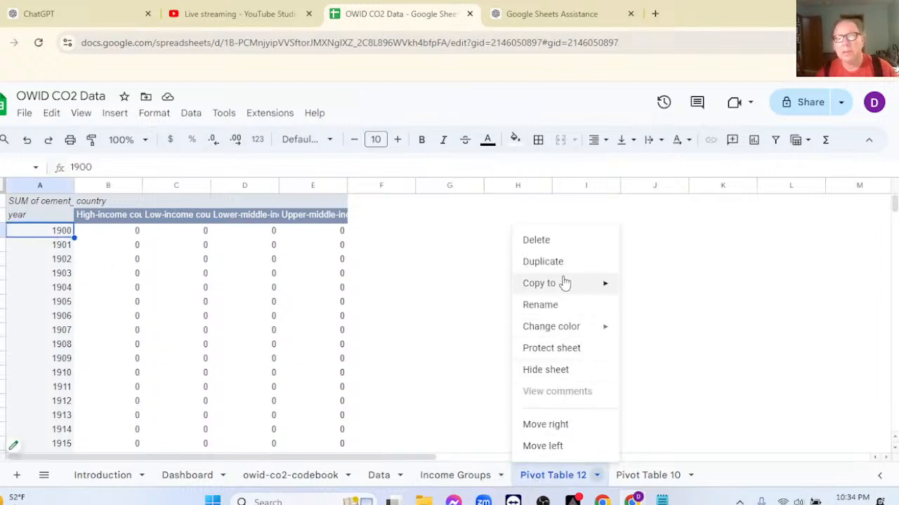
pyautogui.click(550, 244)
pyautogui.click(587, 316)
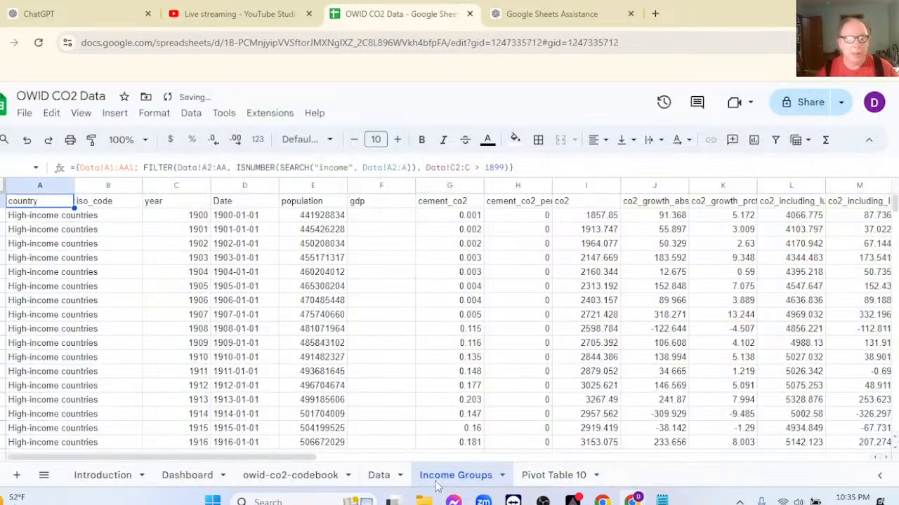
# Create a pivot table on a new sheet from the Income Groups data and add year as its rows.
pyautogui.click(115, 113)
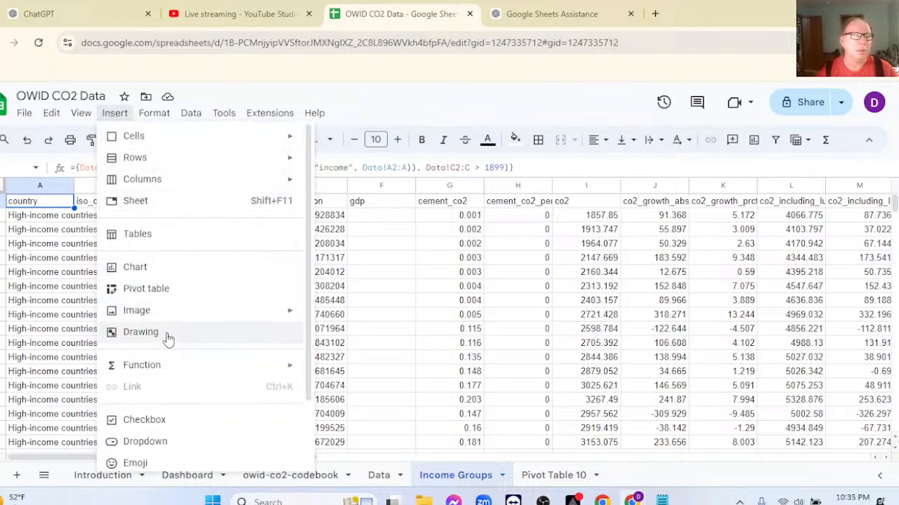
pyautogui.click(181, 293)
pyautogui.click(495, 370)
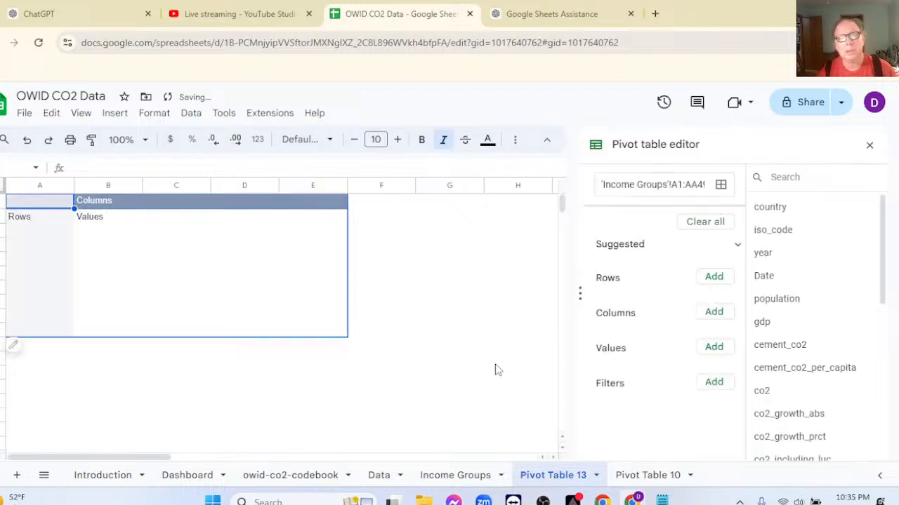
pyautogui.click(715, 278)
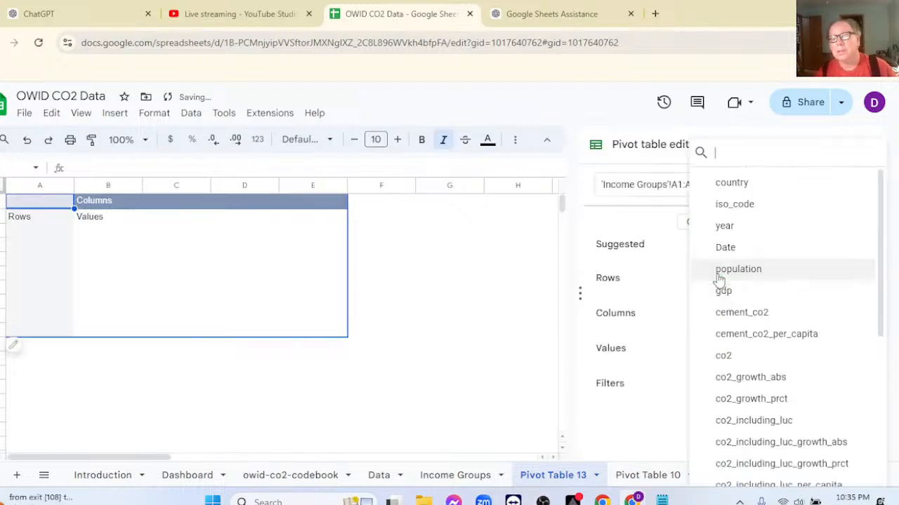
pyautogui.click(724, 226)
# Add country as the pivot table's columns without totals, and cement_co2_per_capita as its values.
pyautogui.scroll(-1, 688, 373)
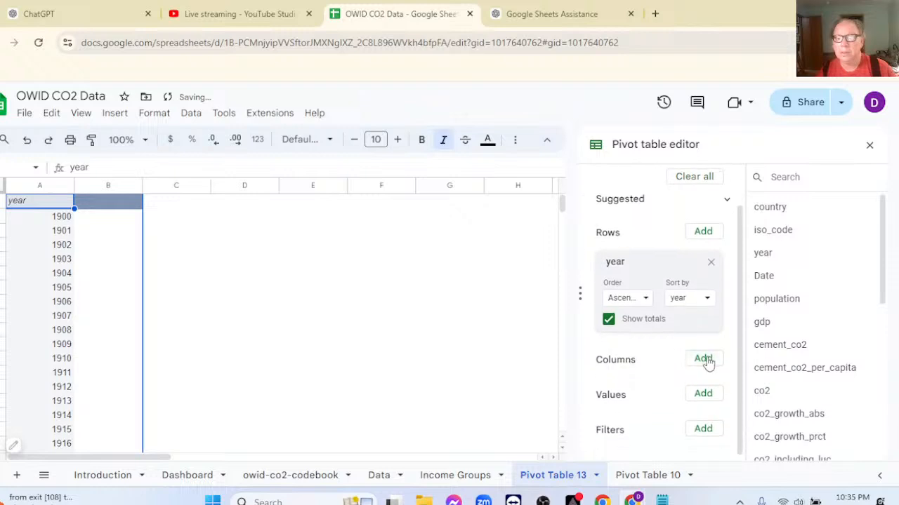
pyautogui.click(704, 359)
pyautogui.click(716, 185)
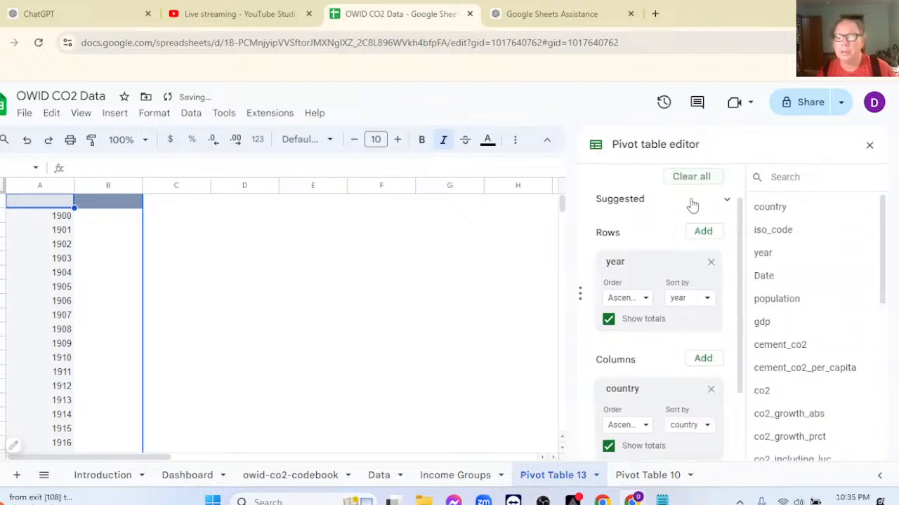
pyautogui.click(608, 447)
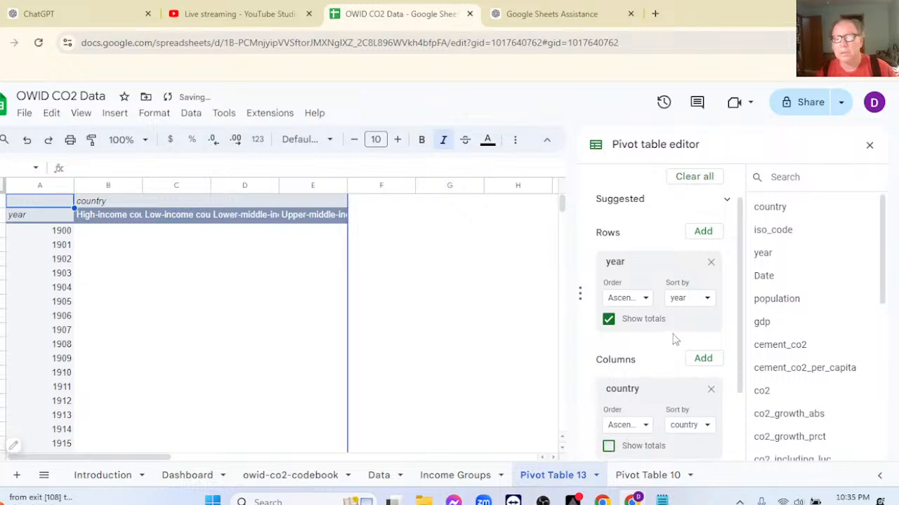
pyautogui.scroll(-3, 678, 339)
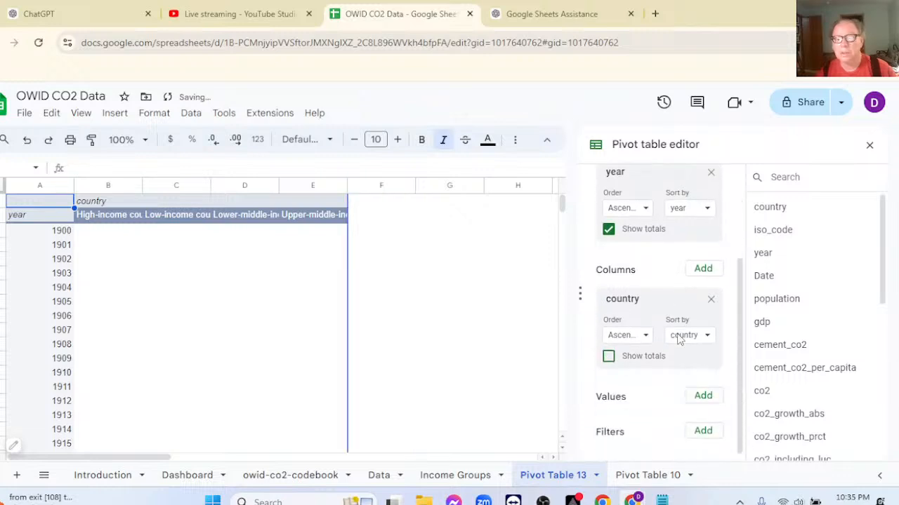
pyautogui.click(705, 394)
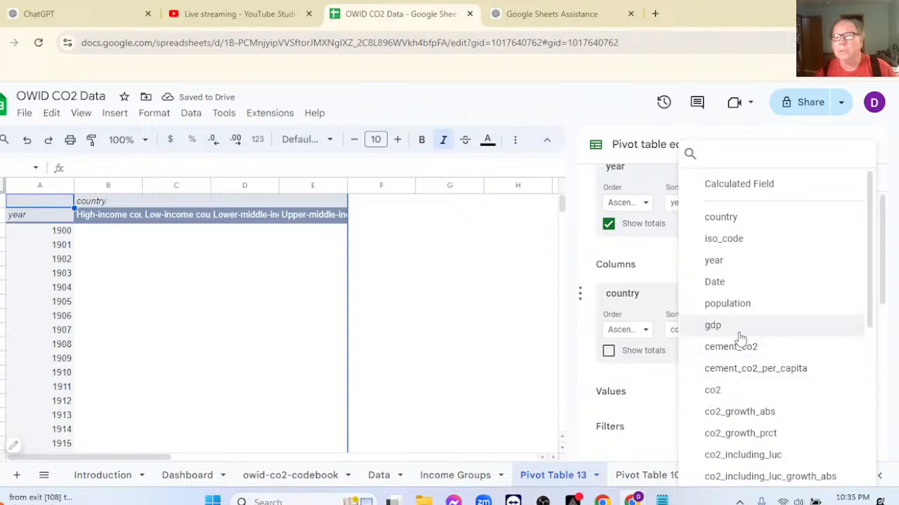
pyautogui.click(733, 377)
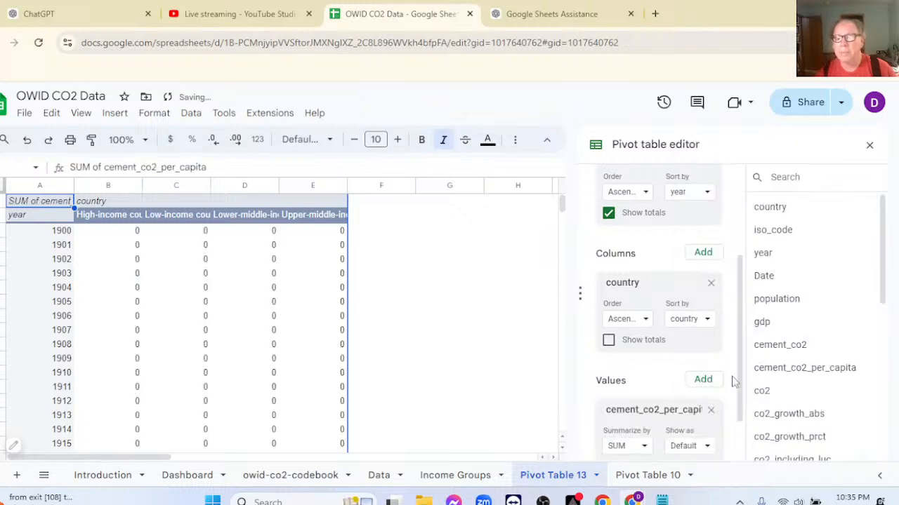
# Add a year filter to the pivot table with the condition Greater than 1930.
pyautogui.scroll(-2, 640, 362)
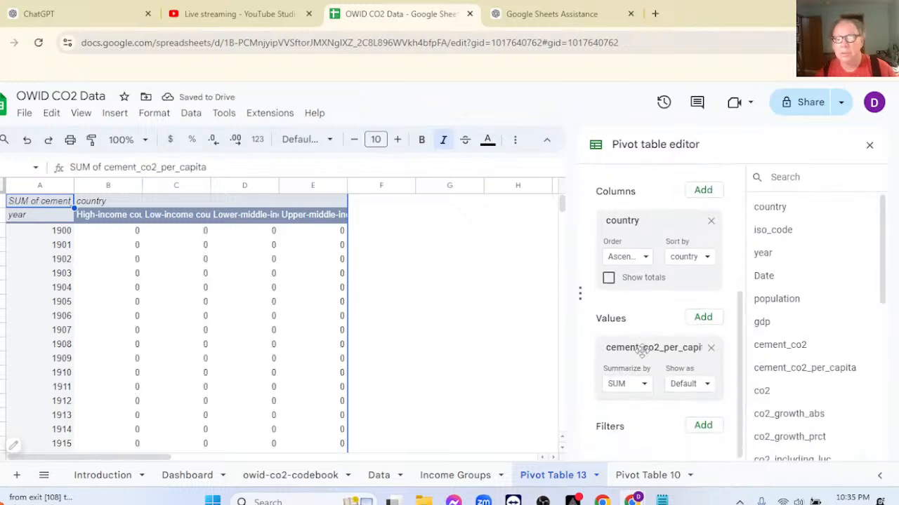
pyautogui.click(702, 426)
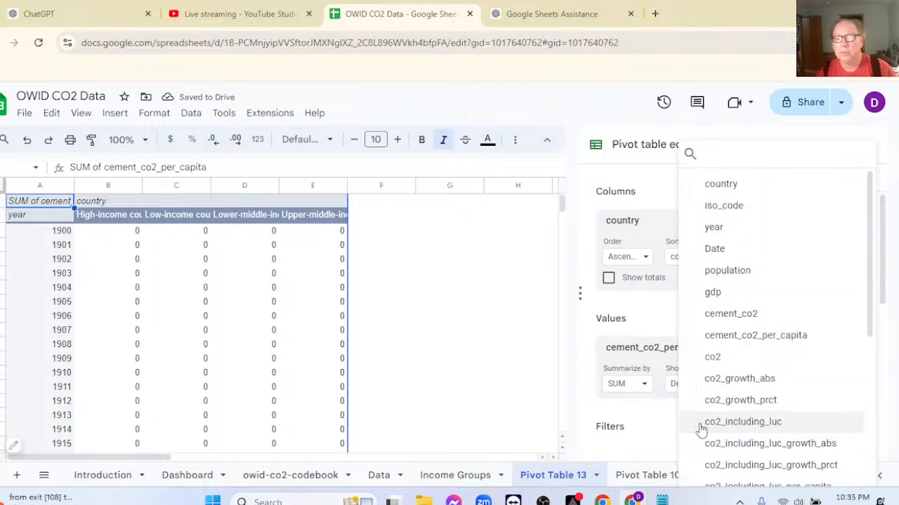
pyautogui.click(713, 229)
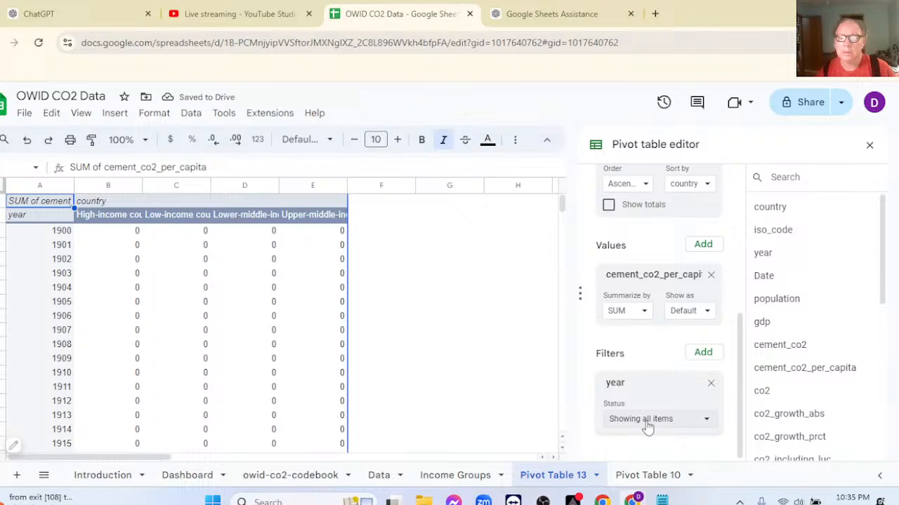
pyautogui.click(647, 419)
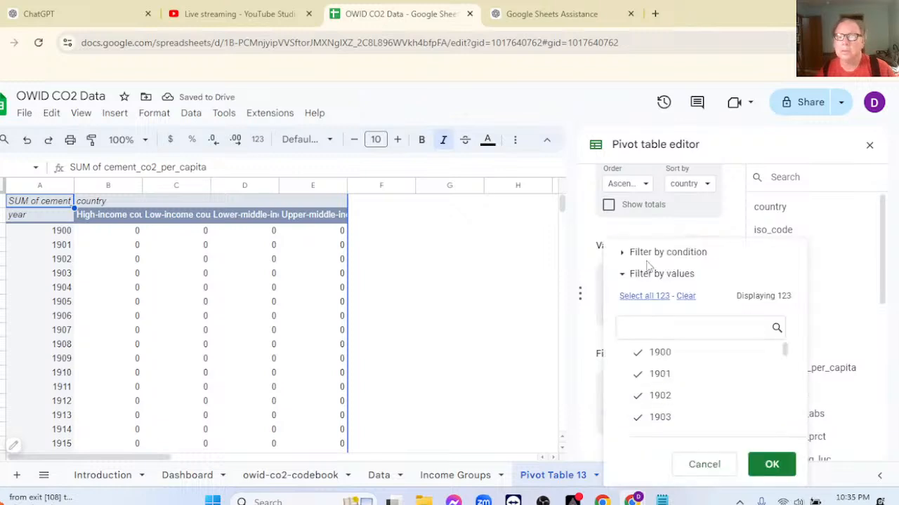
pyautogui.click(624, 254)
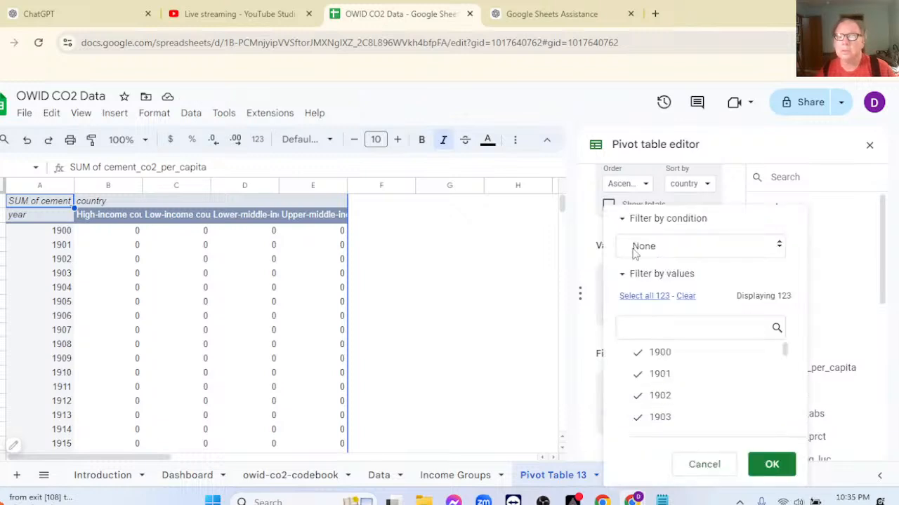
pyautogui.click(634, 252)
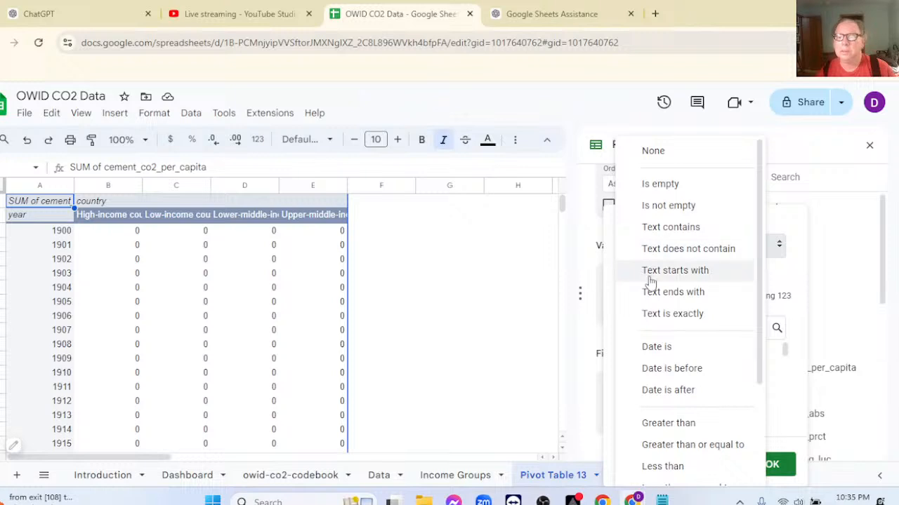
pyautogui.click(668, 423)
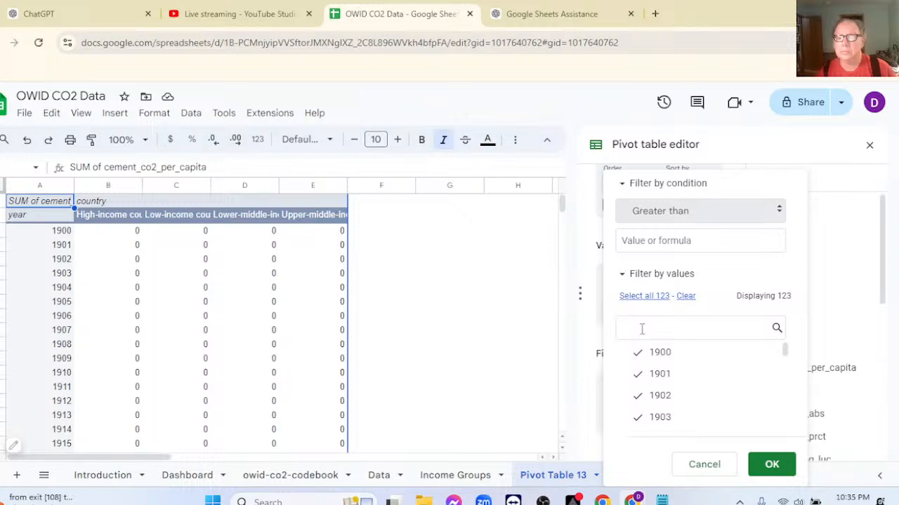
pyautogui.click(633, 241)
pyautogui.write('19')
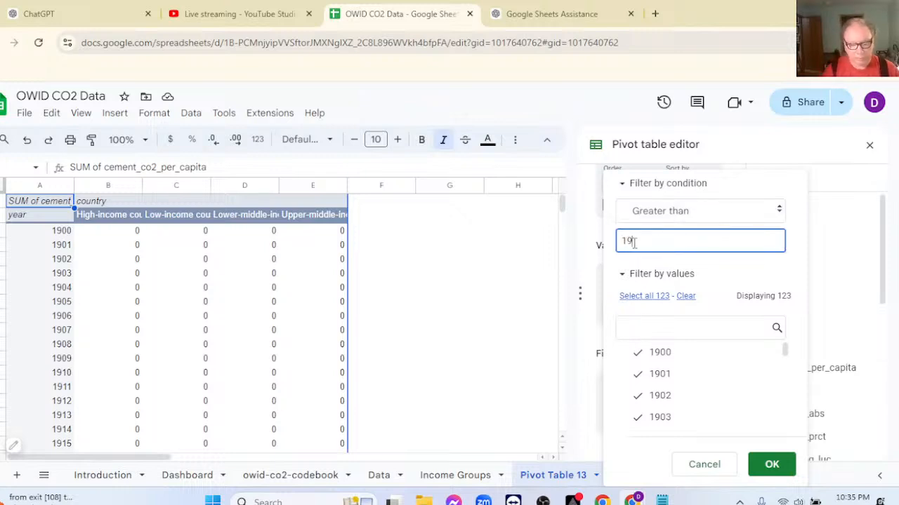
pyautogui.write('30')
pyautogui.click(770, 465)
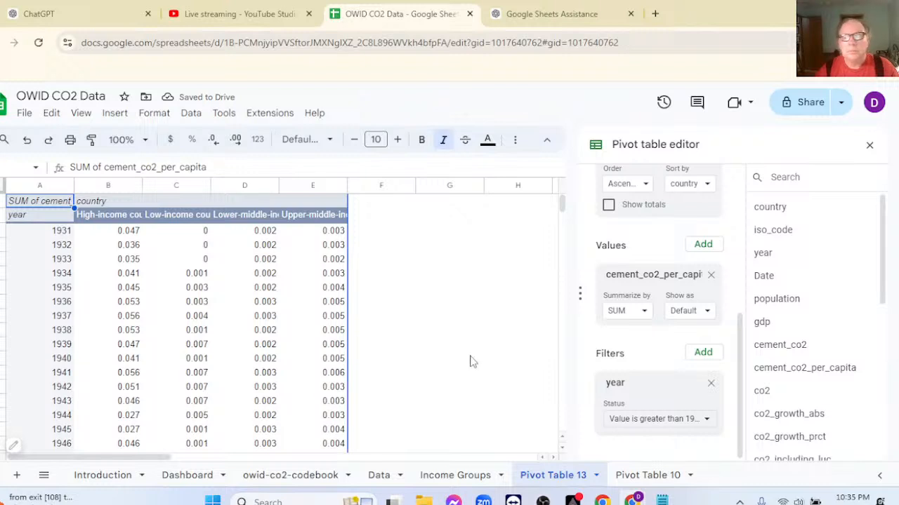
# Set the year filter's Greater than condition to 1939.
pyautogui.click(685, 422)
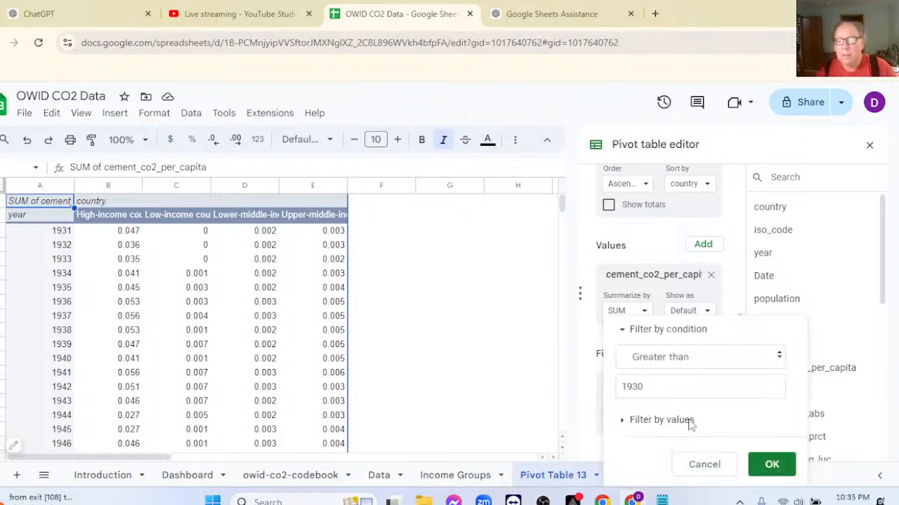
pyautogui.click(666, 391)
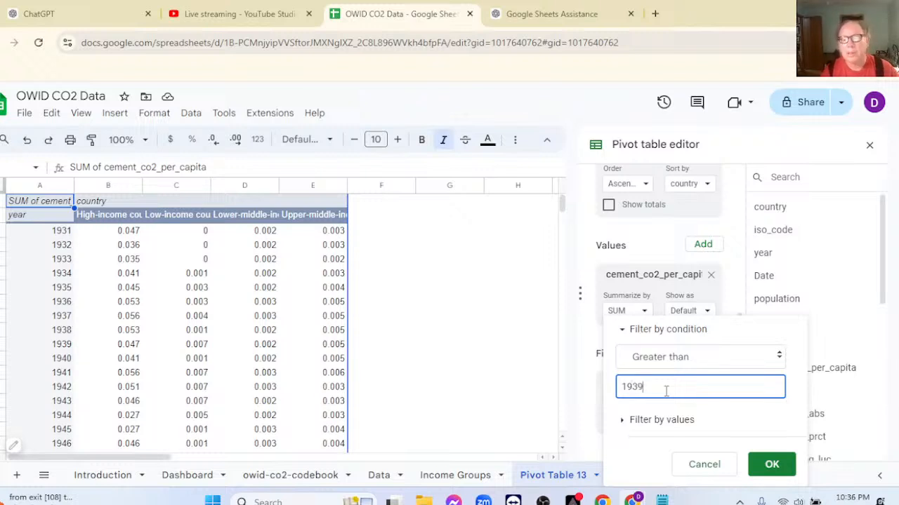
pyautogui.write('9')
pyautogui.click(770, 465)
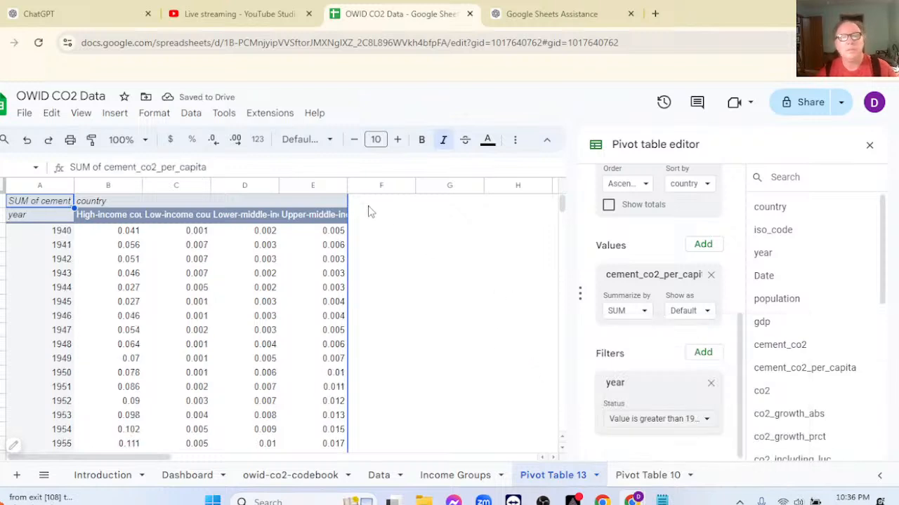
# Fit the widths of pivot table columns B to E to their income-group headings and close the pivot table editor.
pyautogui.doubleClick(346, 185)
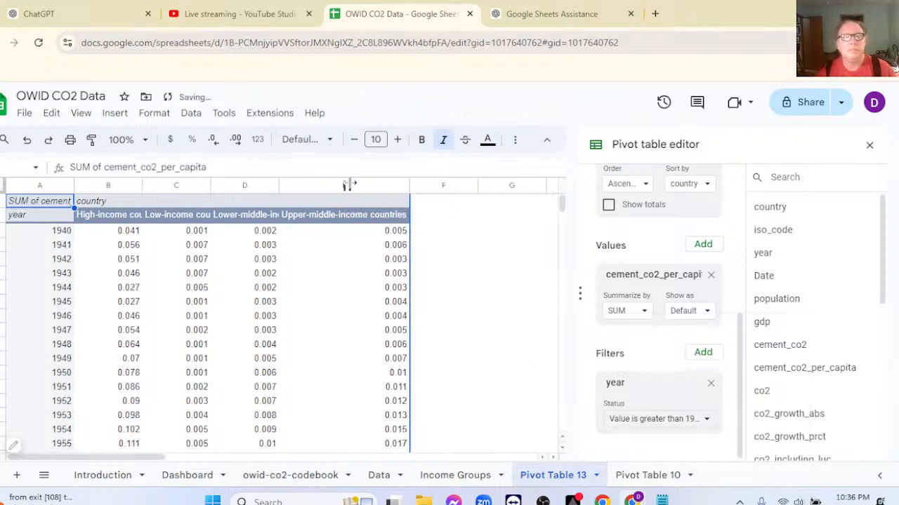
pyautogui.doubleClick(279, 185)
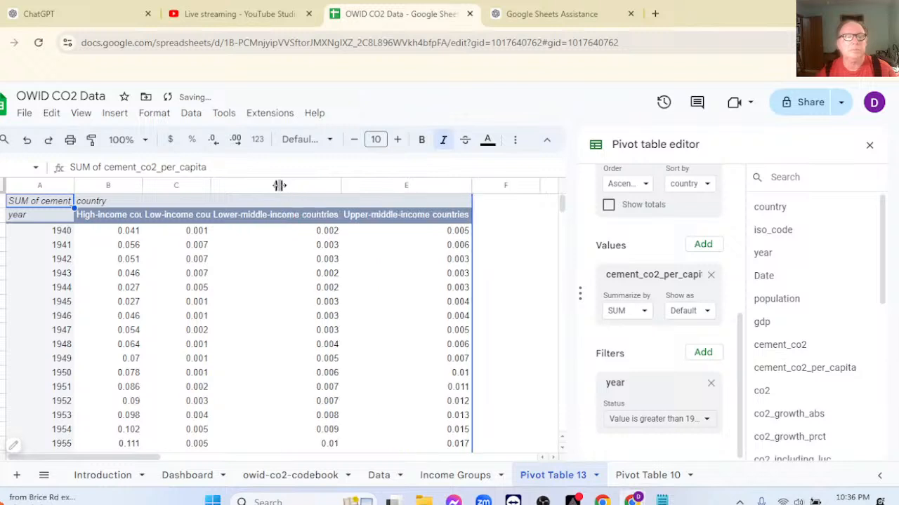
pyautogui.doubleClick(210, 186)
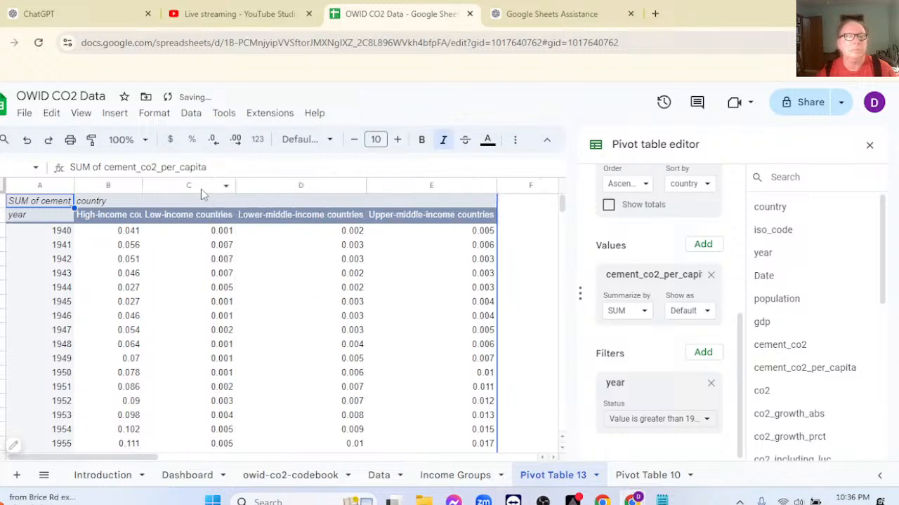
pyautogui.doubleClick(144, 185)
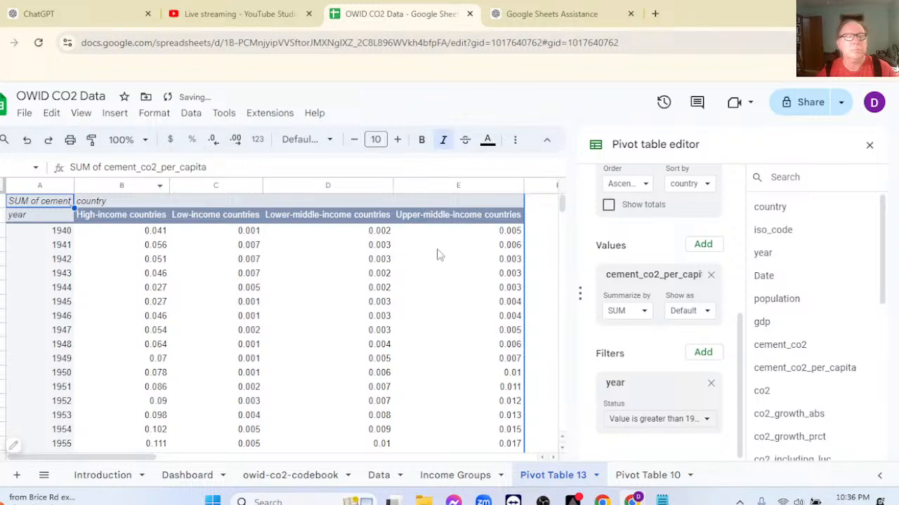
pyautogui.click(868, 146)
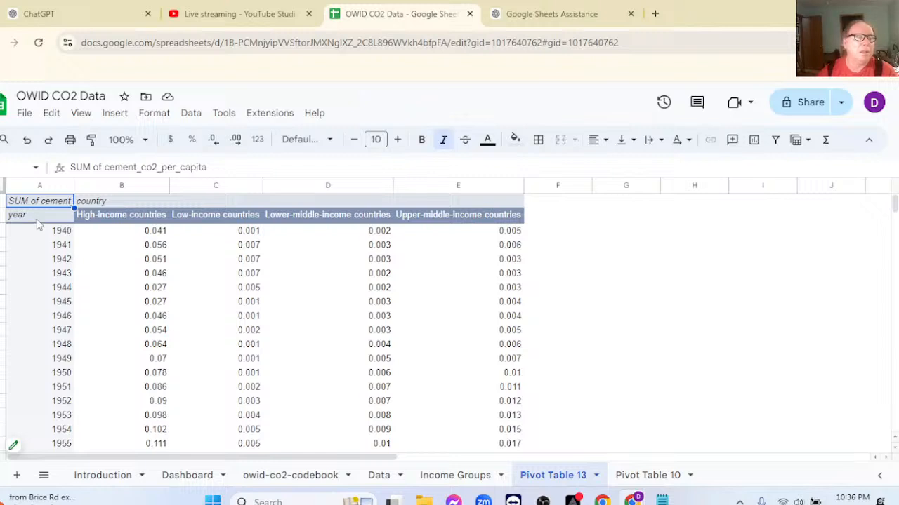
# Insert a chart from the cement CO2 per capita pivot table and turn on aggregation for its x-axis.
pyautogui.click(39, 216)
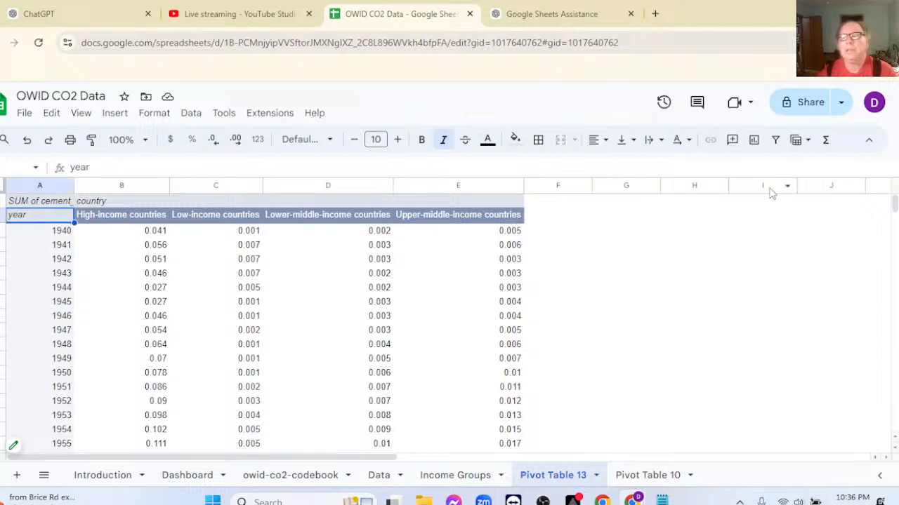
pyautogui.click(121, 118)
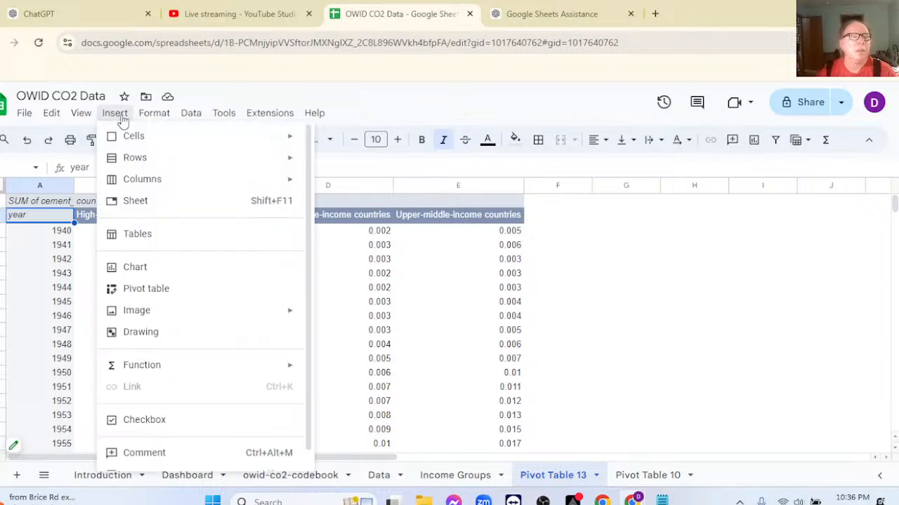
pyautogui.click(178, 273)
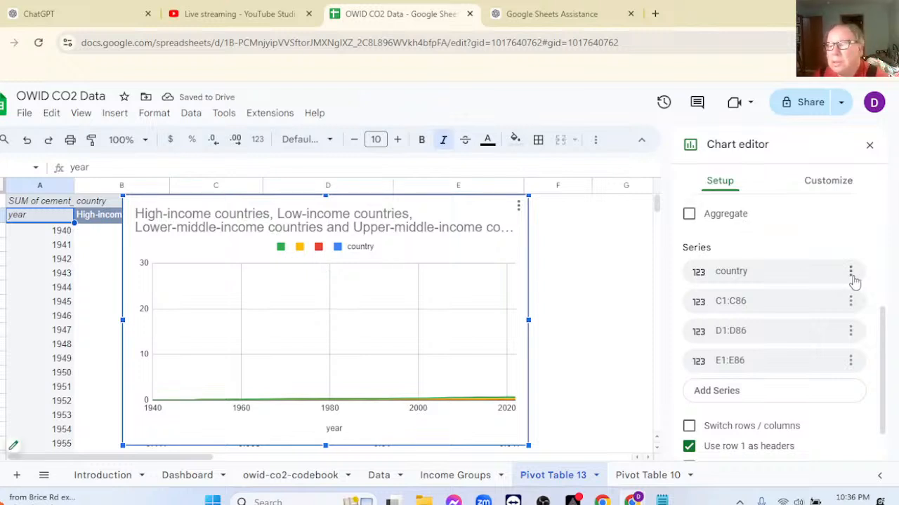
pyautogui.click(689, 214)
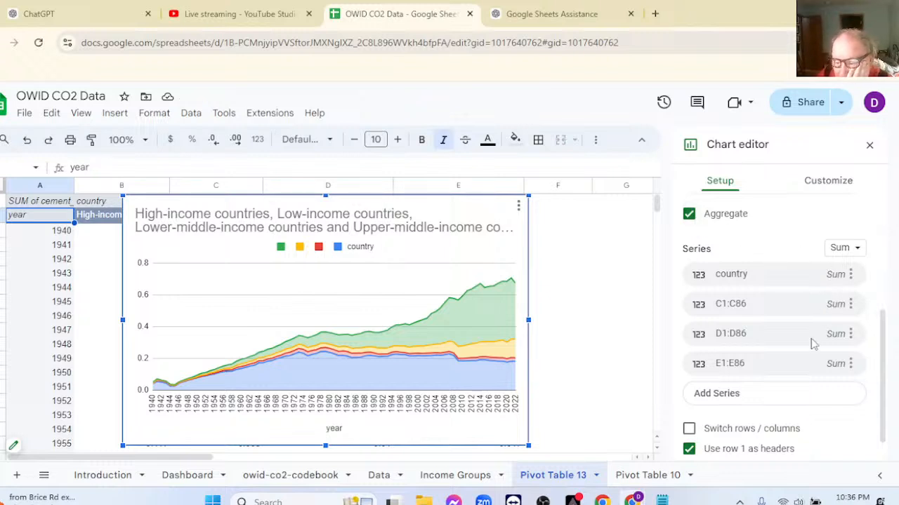
# Remove the country series from the new chart.
pyautogui.scroll(-1, 813, 344)
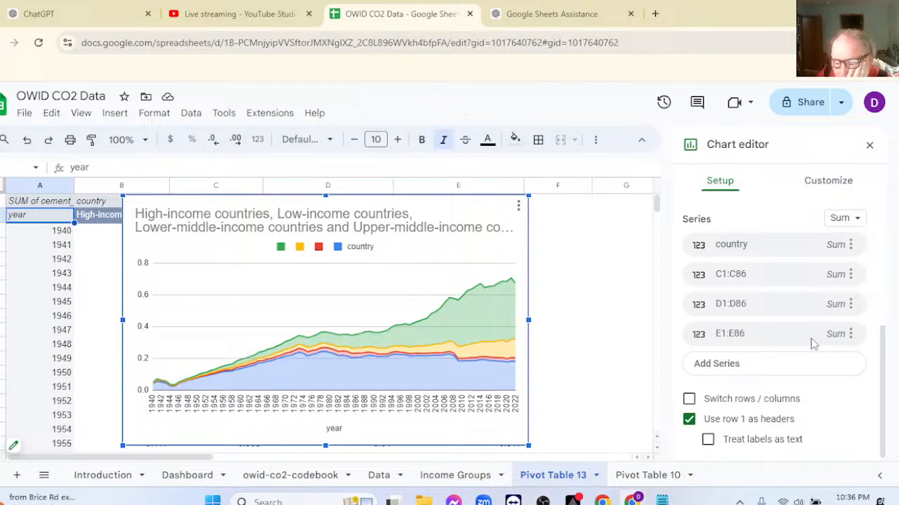
pyautogui.click(707, 441)
pyautogui.click(708, 441)
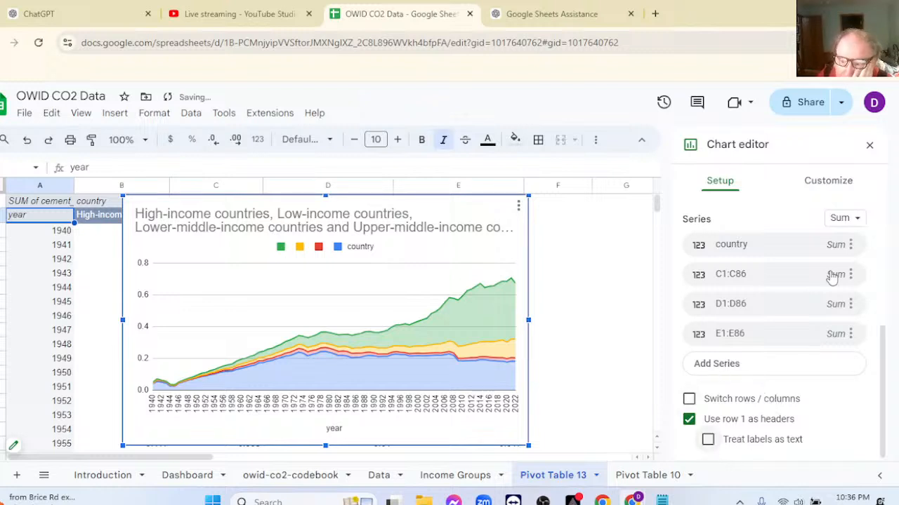
pyautogui.click(850, 244)
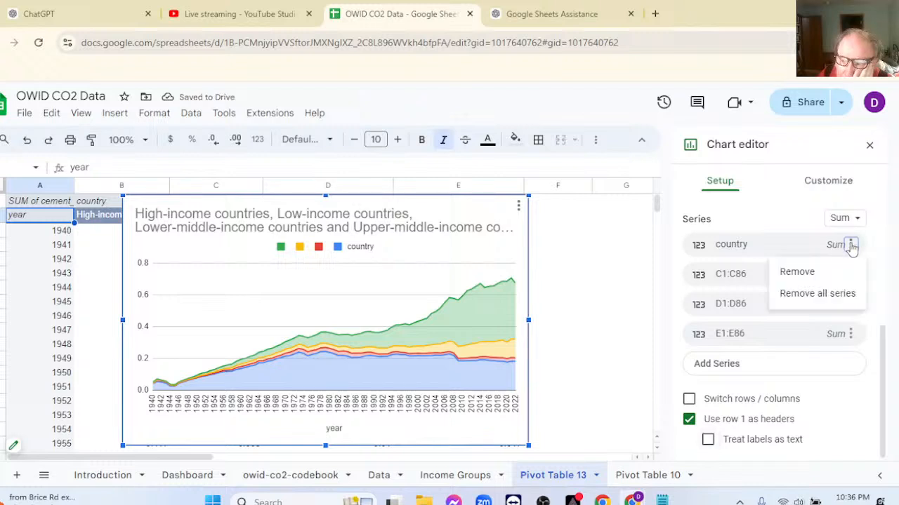
pyautogui.click(788, 271)
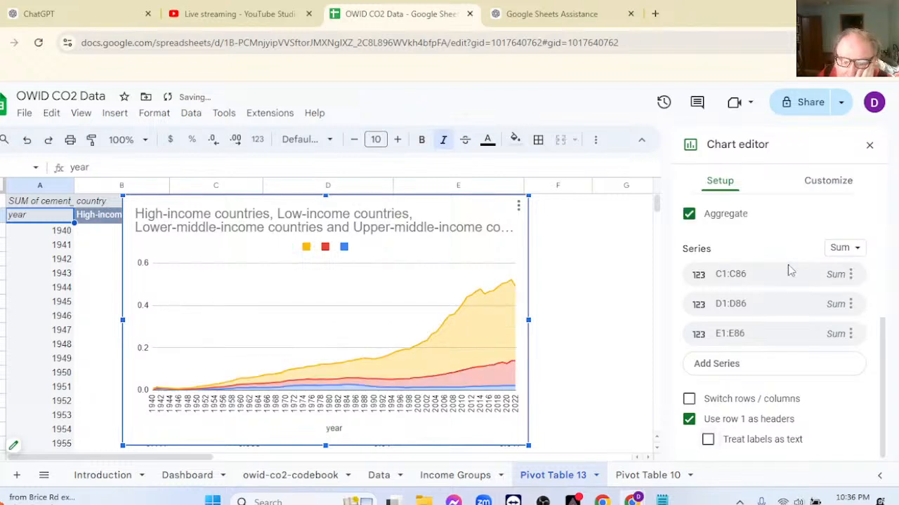
pyautogui.scroll(3, 807, 270)
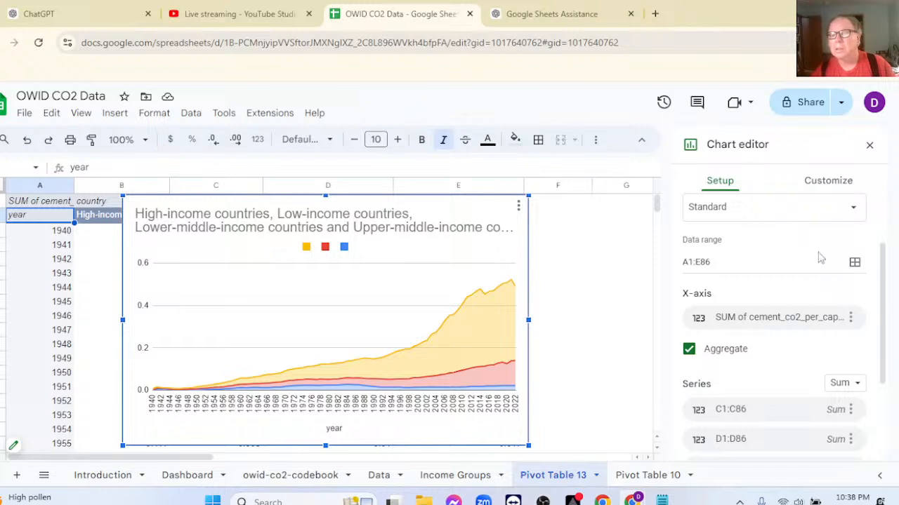
pyautogui.scroll(2, 818, 257)
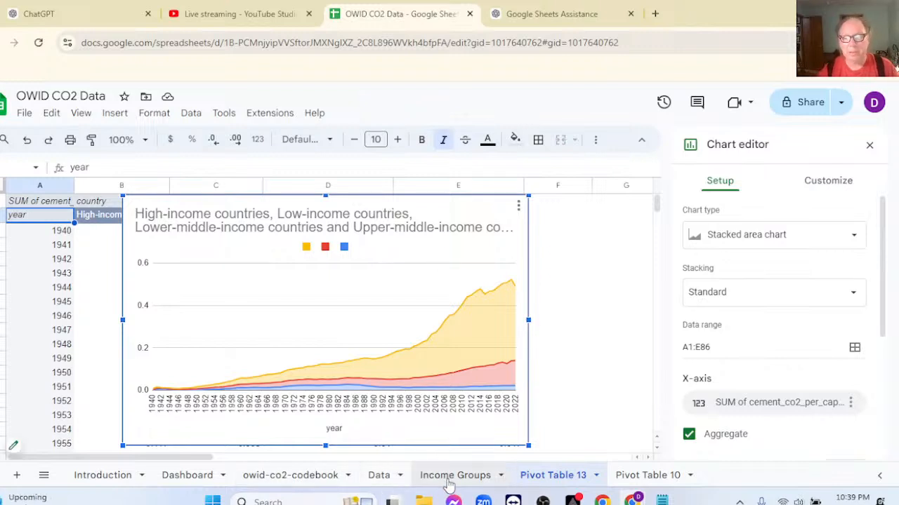
# Duplicate the C02 Emissions by Income Groups chart on the Dashboard sheet and align the copy beside the original.
pyautogui.click(200, 476)
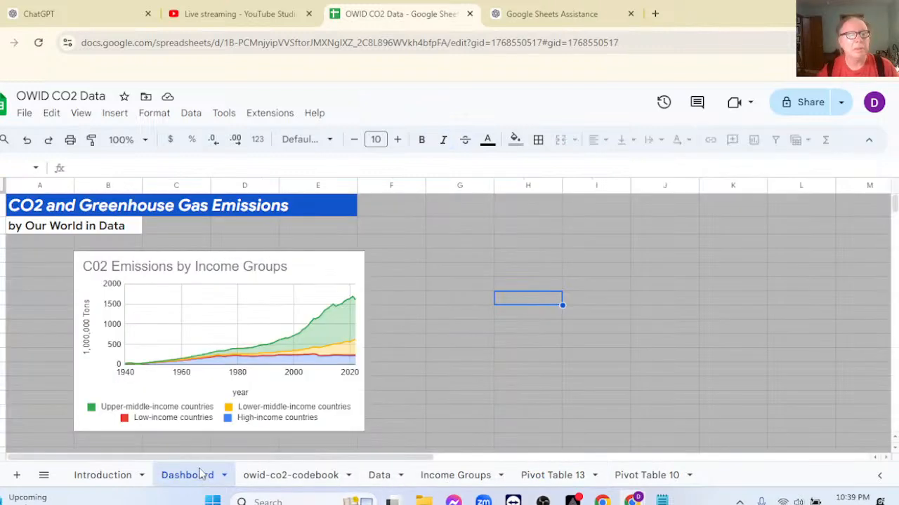
pyautogui.click(142, 270)
pyautogui.press('Escape')
pyautogui.hotkey('ctrl', 'v')
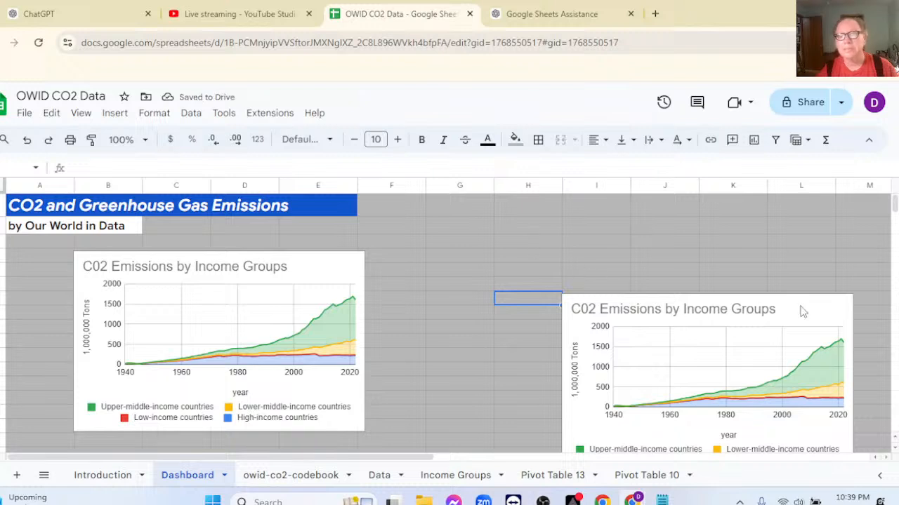
pyautogui.click(722, 301)
pyautogui.moveTo(721, 301); pyautogui.dragTo(557, 294)
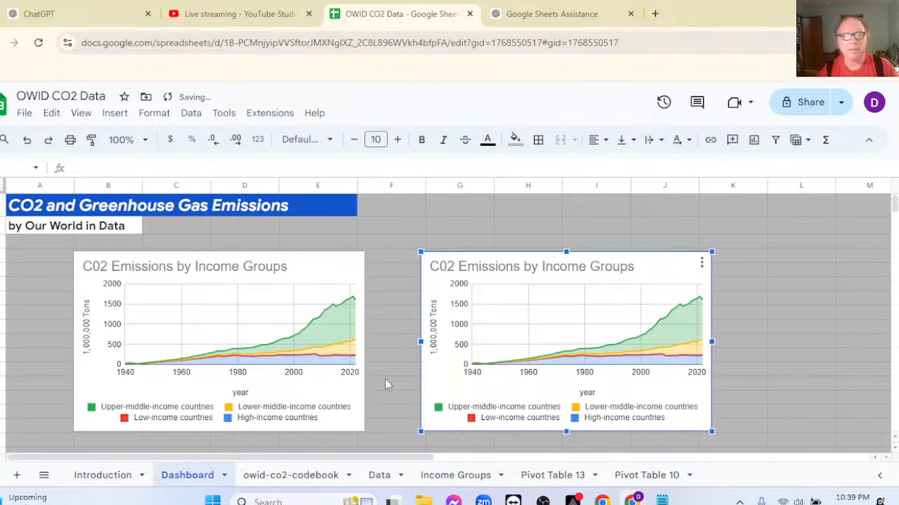
# Change the copied chart's data range to 'Pivot Table 13'!A1:E86.
pyautogui.doubleClick(538, 311)
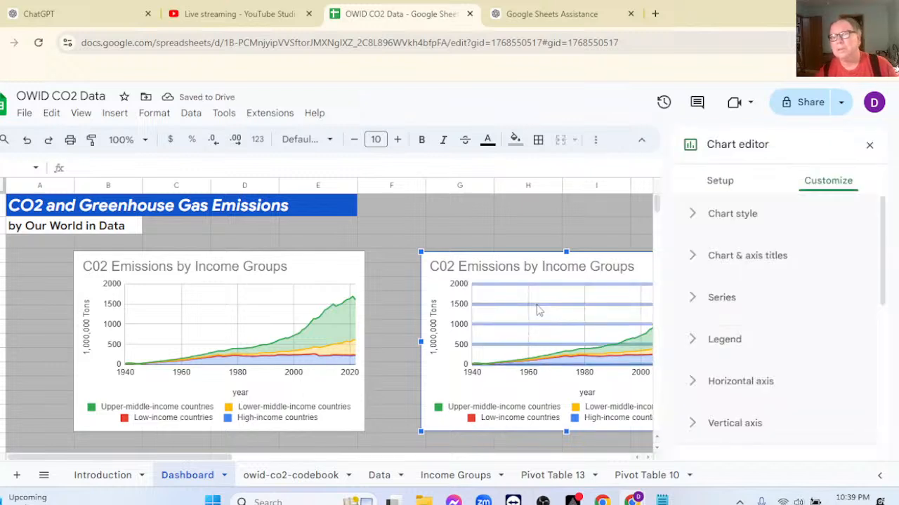
pyautogui.click(724, 195)
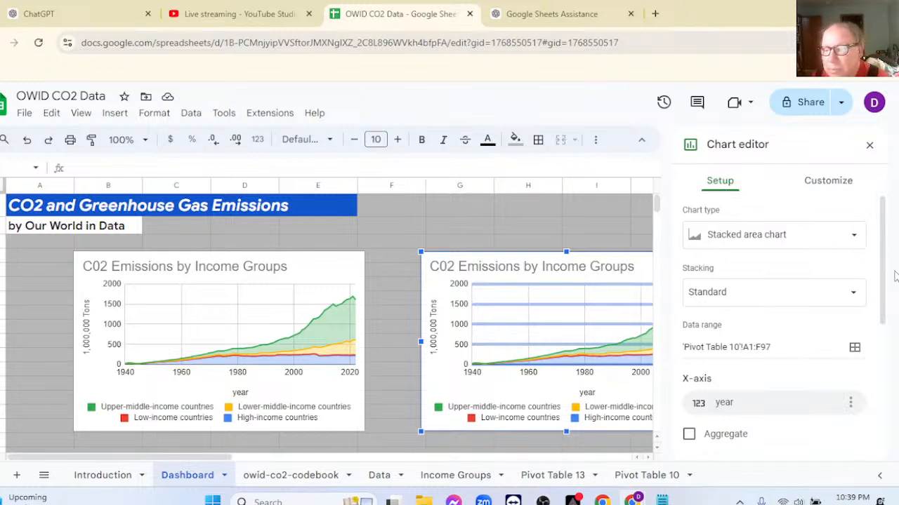
pyautogui.click(855, 348)
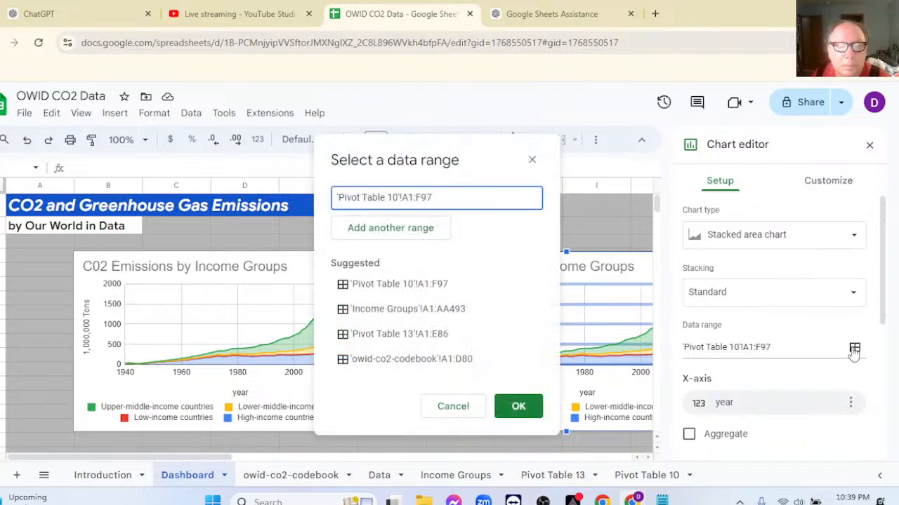
pyautogui.click(443, 337)
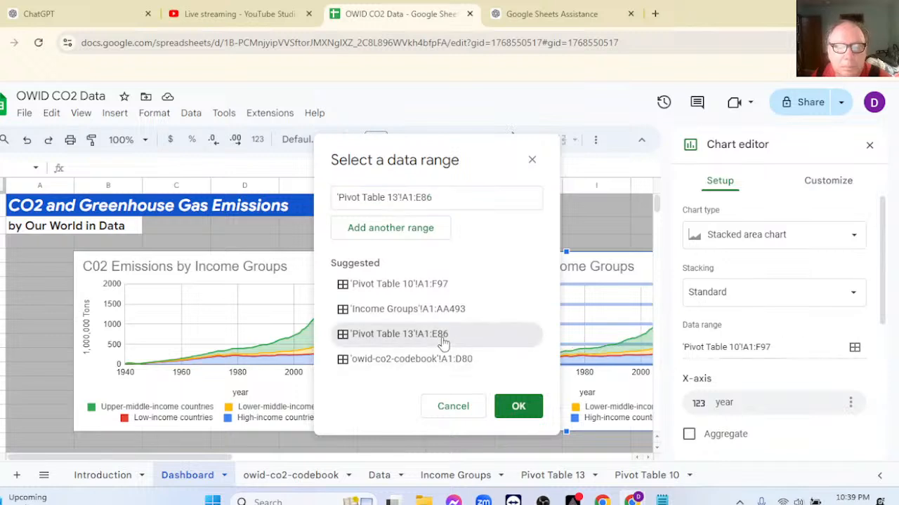
pyautogui.click(518, 408)
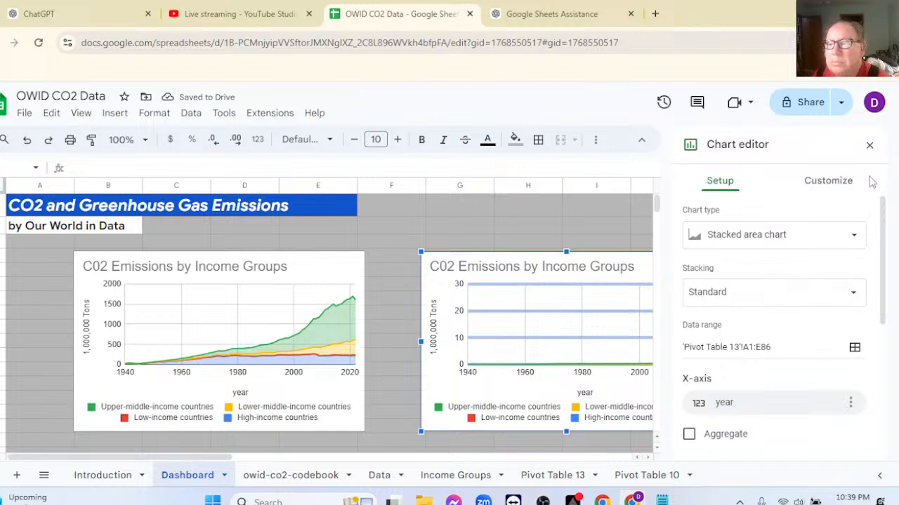
pyautogui.click(869, 147)
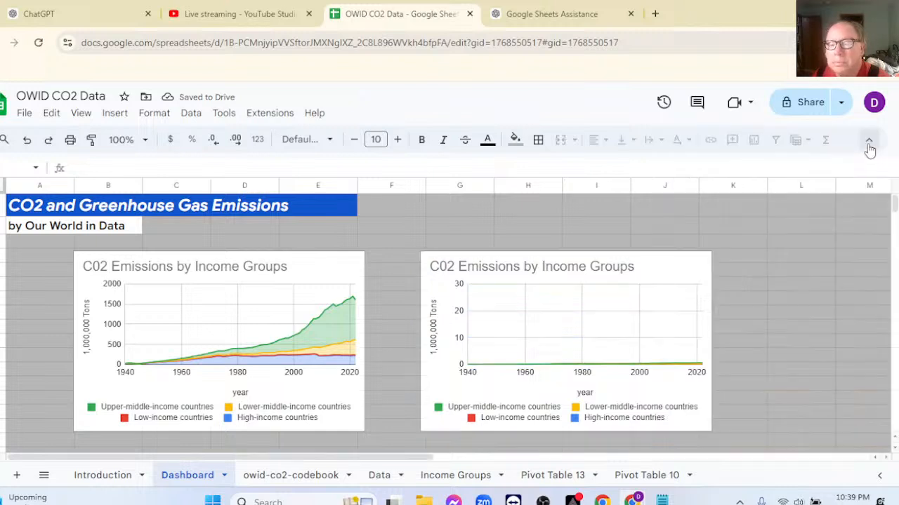
# Examine the series selection and formatting options of the copied dashboard chart.
pyautogui.click(587, 318)
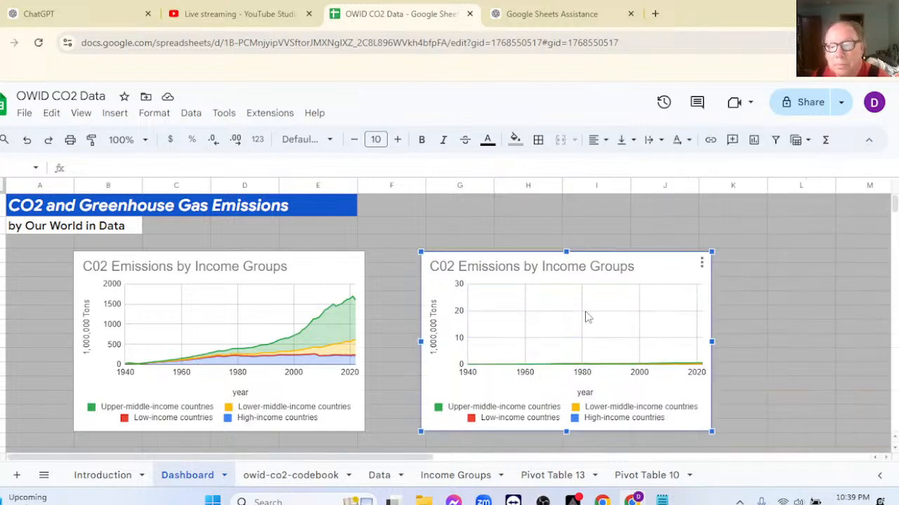
pyautogui.doubleClick(587, 317)
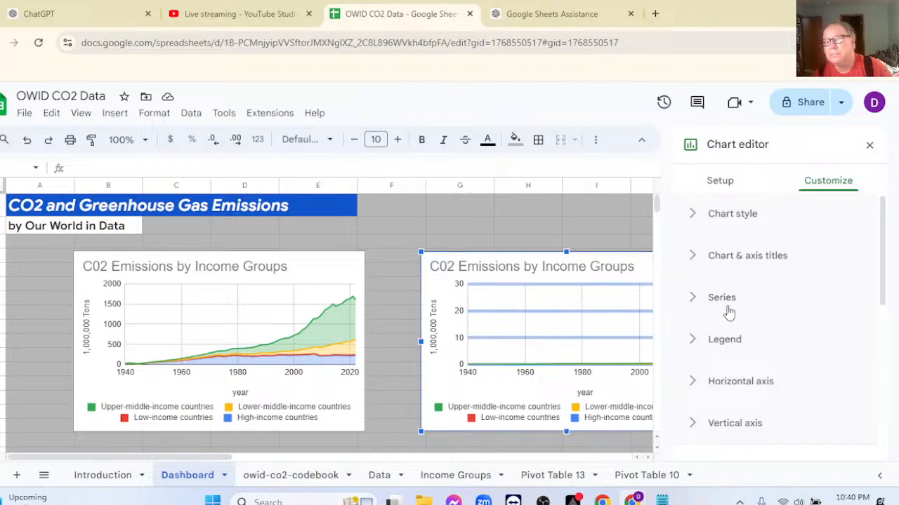
pyautogui.click(695, 299)
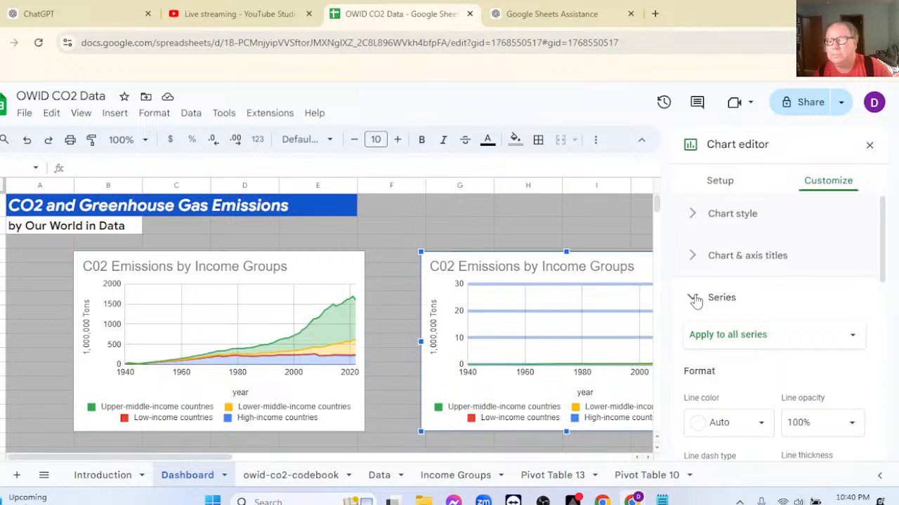
pyautogui.click(823, 344)
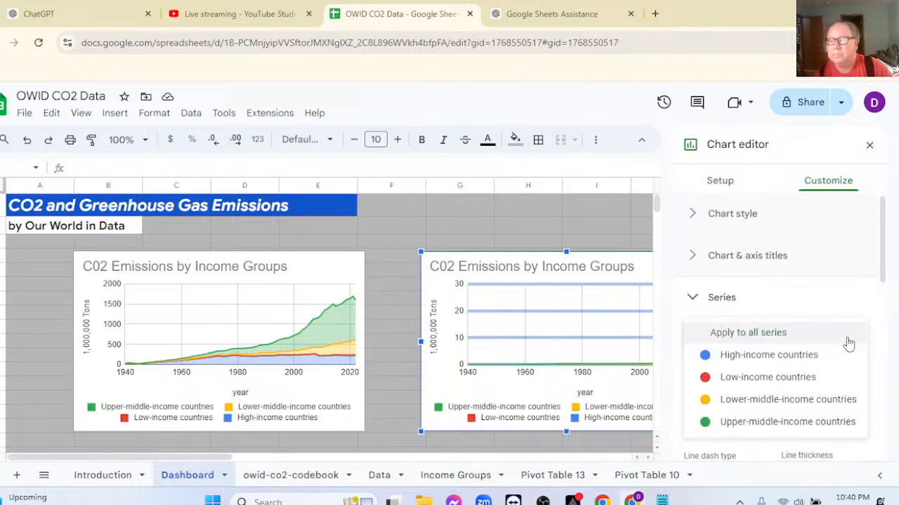
pyautogui.click(778, 334)
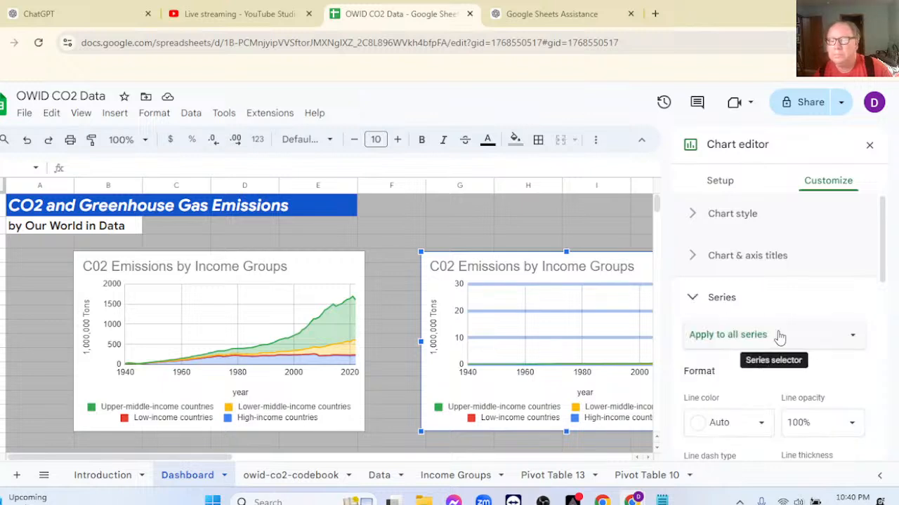
pyautogui.scroll(-2, 788, 311)
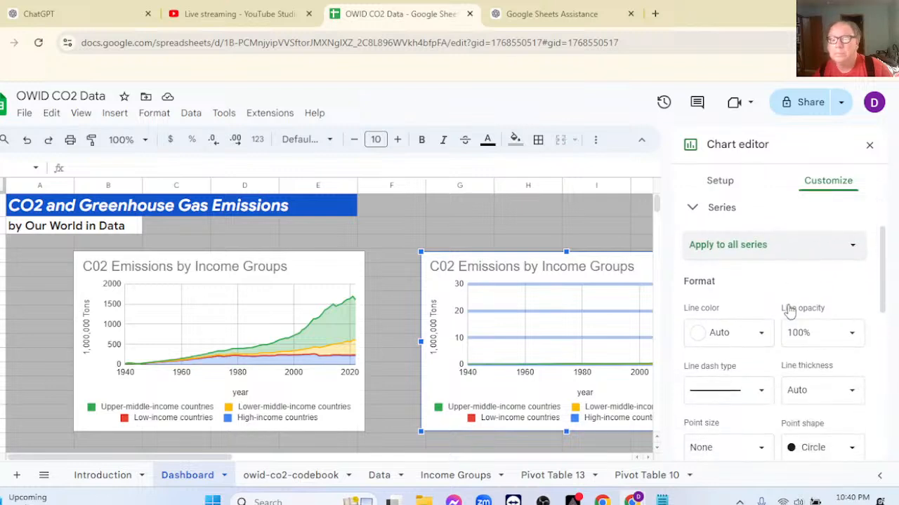
pyautogui.scroll(-2, 788, 311)
pyautogui.scroll(2, 788, 311)
pyautogui.scroll(2, 788, 311)
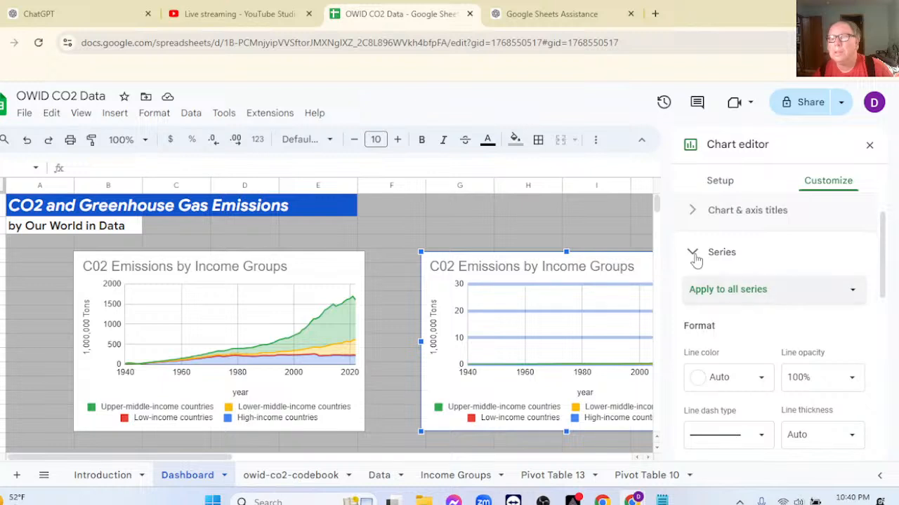
pyautogui.click(697, 256)
# Turn on aggregation of the year x-axis for the copied dashboard chart and review its income-group series.
pyautogui.click(720, 183)
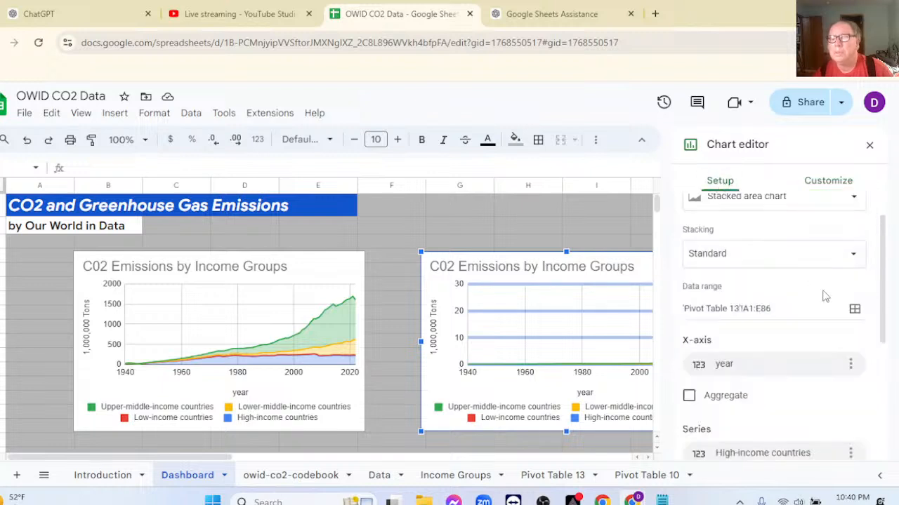
pyautogui.click(688, 396)
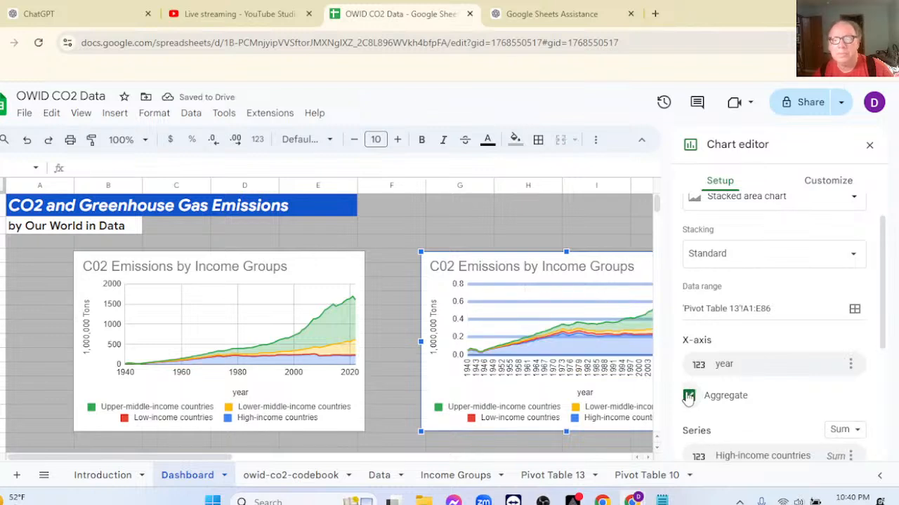
pyautogui.scroll(-2, 777, 393)
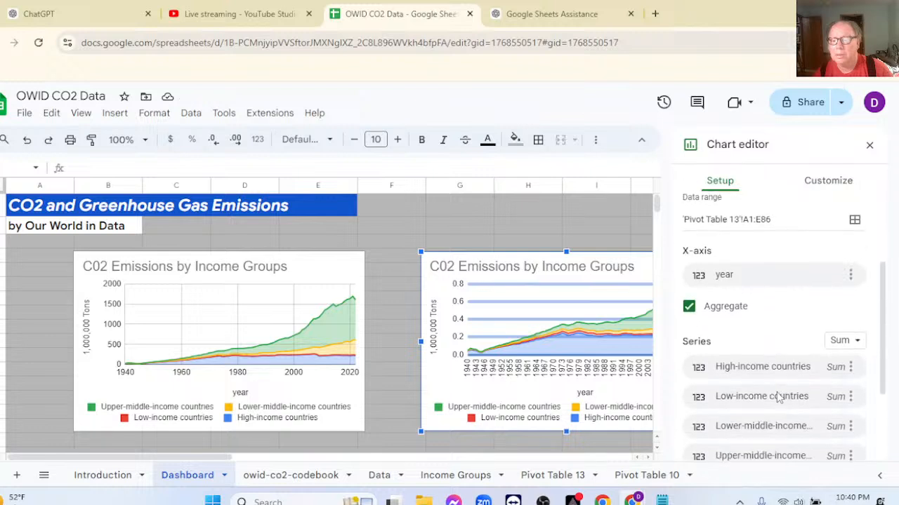
pyautogui.scroll(-1, 778, 398)
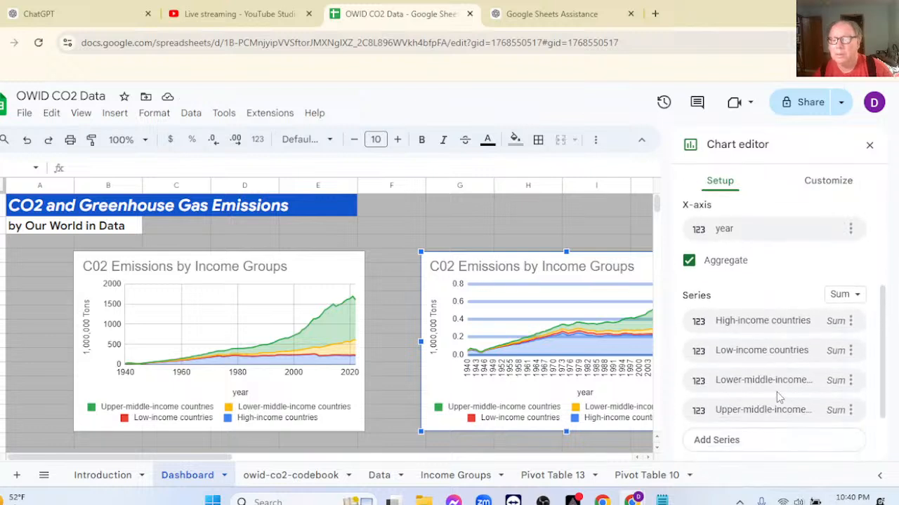
# Retitle the copied dashboard chart "C02 Emissions Per Capita".
pyautogui.click(870, 147)
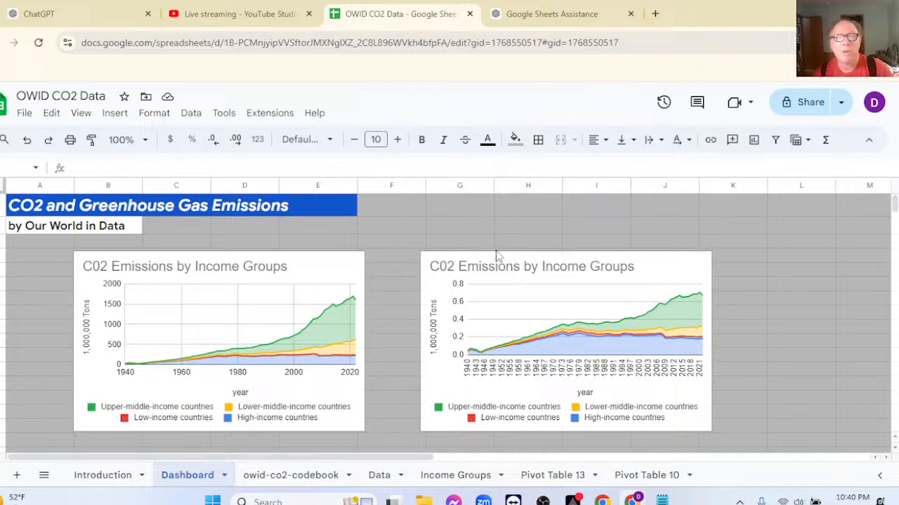
pyautogui.doubleClick(508, 287)
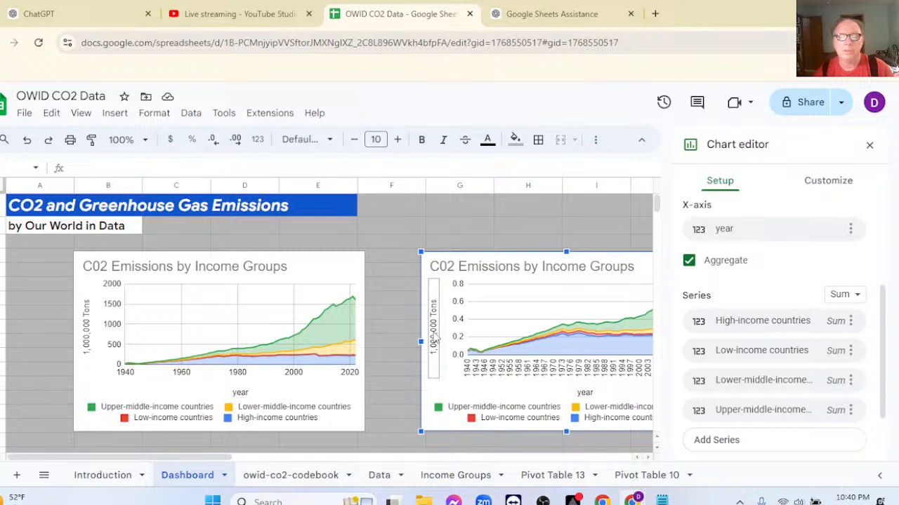
pyautogui.click(433, 339)
pyautogui.click(746, 265)
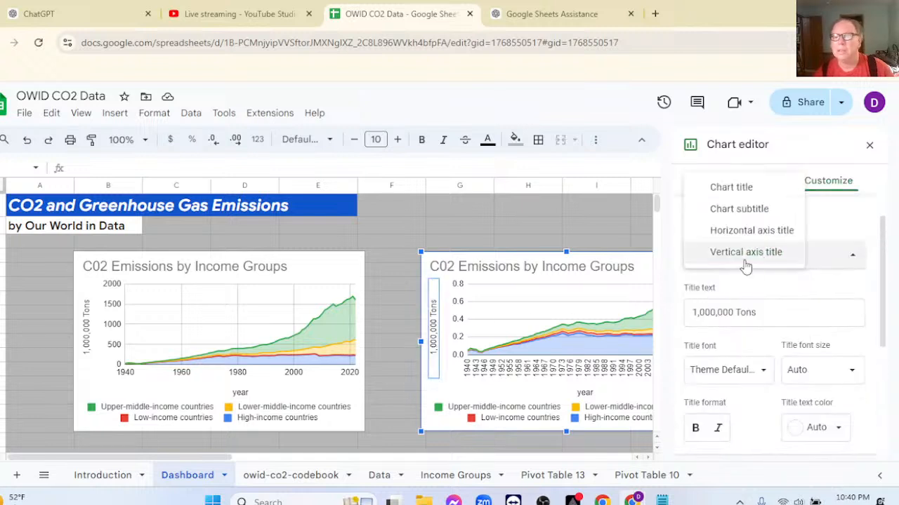
pyautogui.click(723, 187)
pyautogui.moveTo(826, 320); pyautogui.dragTo(754, 320)
pyautogui.write('Per')
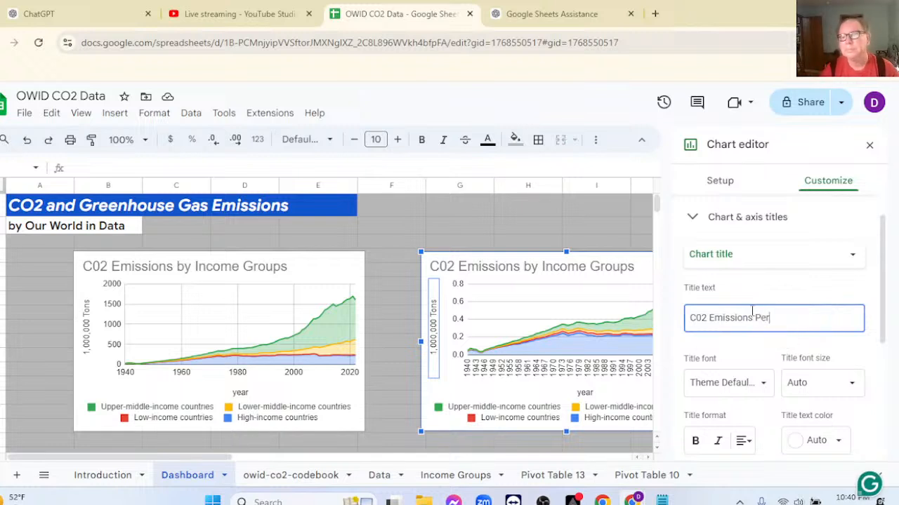
pyautogui.write('Ca')
pyautogui.press('BackSpace')
pyautogui.press('BackSpace')
pyautogui.write('C')
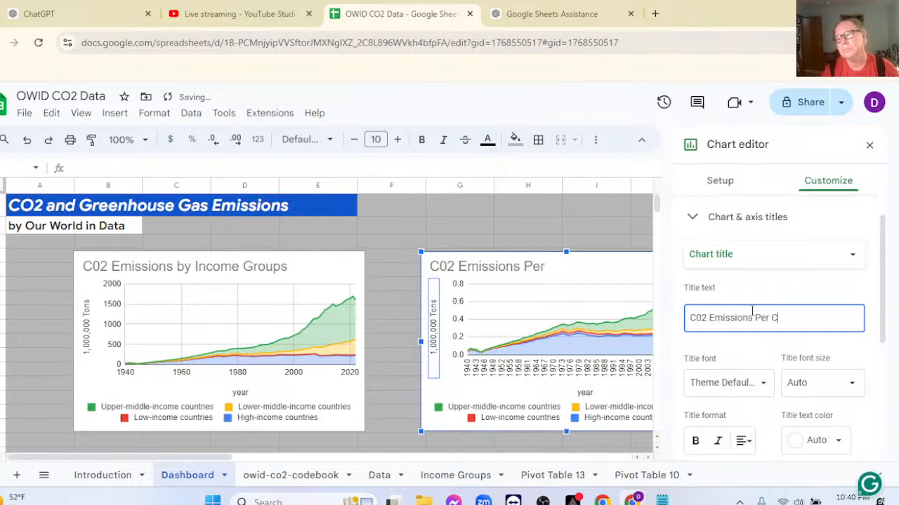
pyautogui.write('apita')
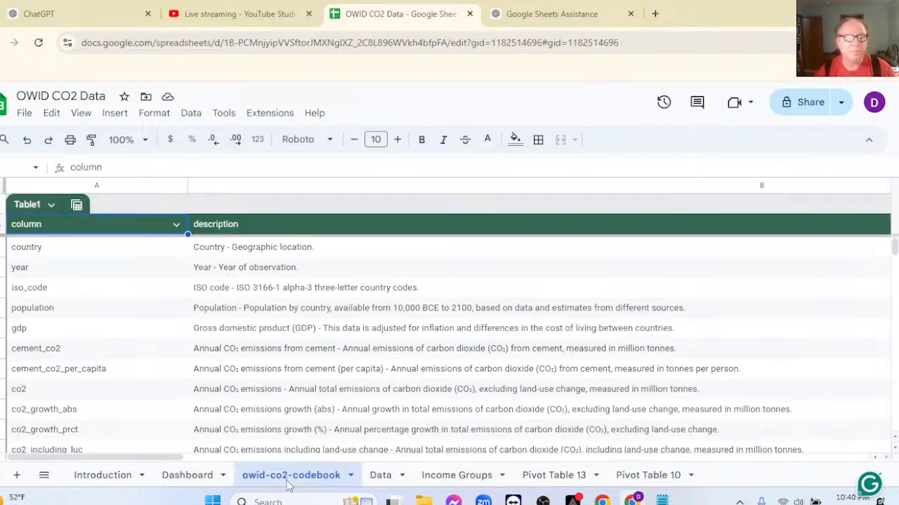
# Copy the phrase "measured in tonnes per person." from the cement_co2_per_capita description on the owid-co2-codebook sheet.
pyautogui.click(288, 480)
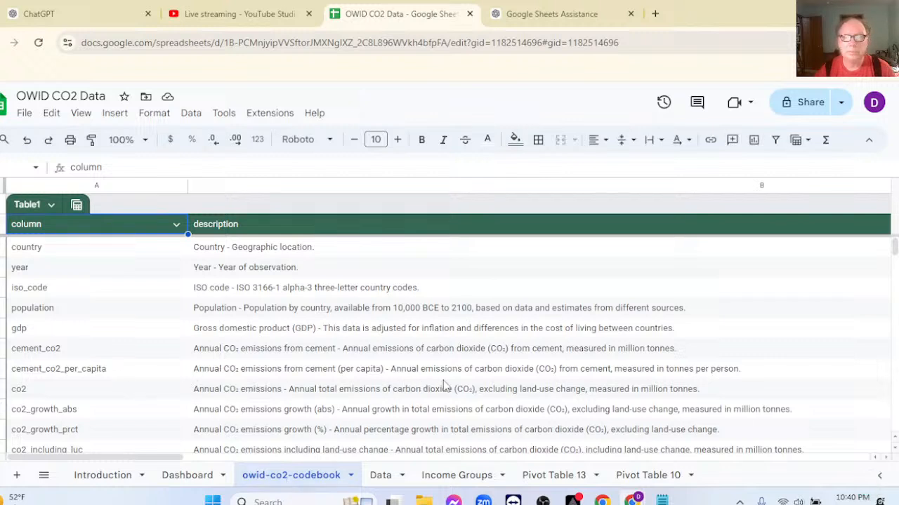
pyautogui.click(667, 374)
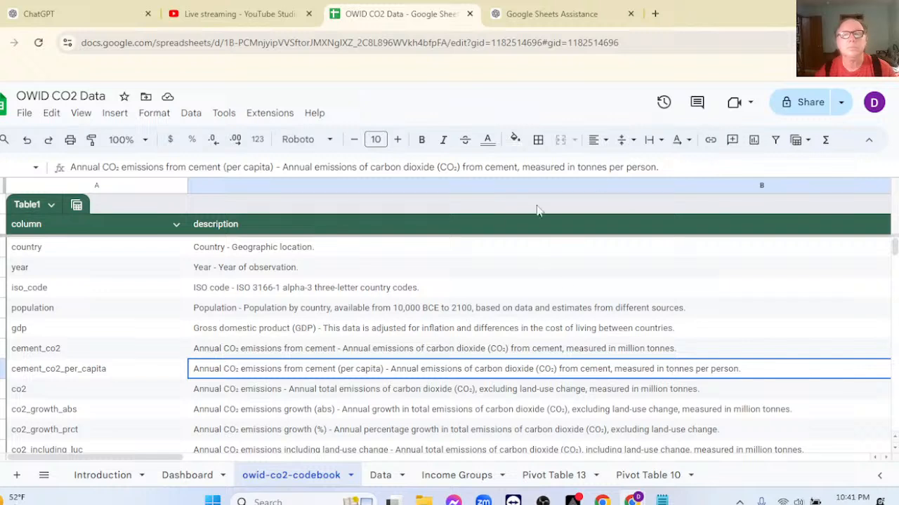
pyautogui.moveTo(662, 171); pyautogui.dragTo(523, 175)
pyautogui.hotkey('ctrl', 'c')
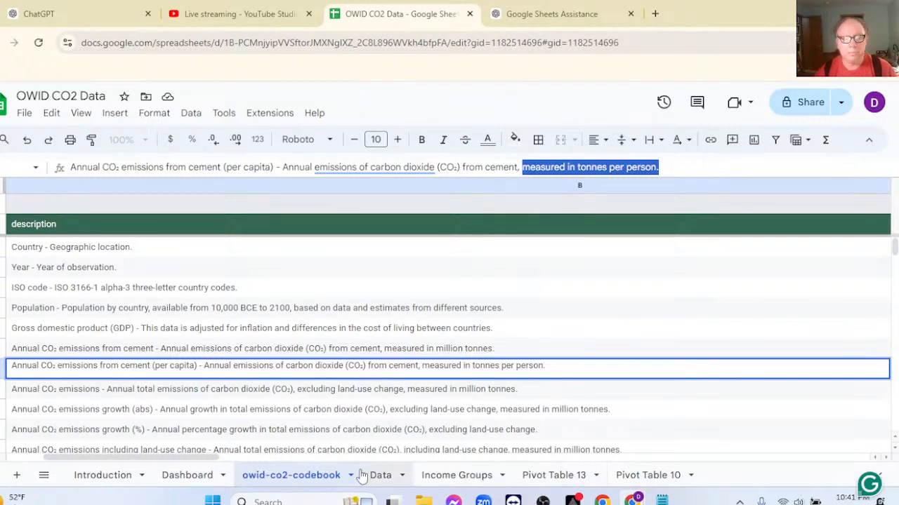
# Replace the vertical axis title of the Dashboard's per capita chart with the copied phrase "measured in tonnes per person.".
pyautogui.click(188, 476)
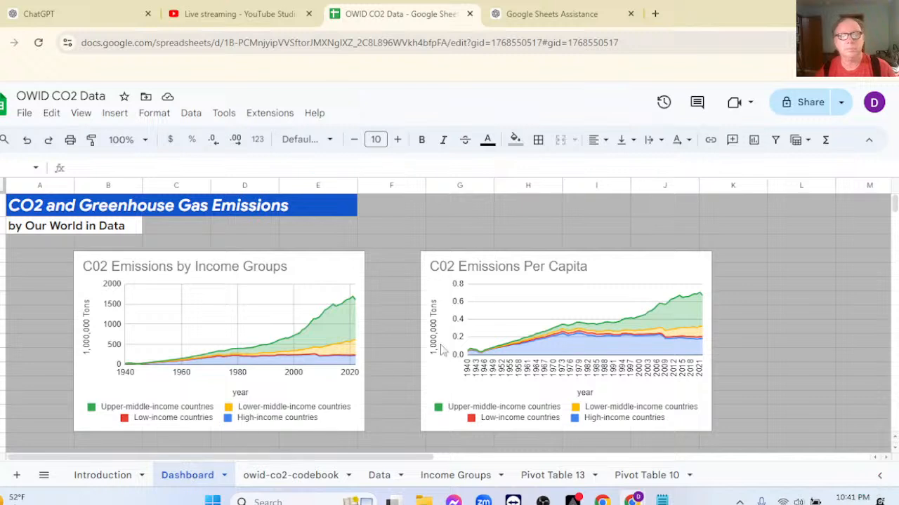
pyautogui.doubleClick(530, 311)
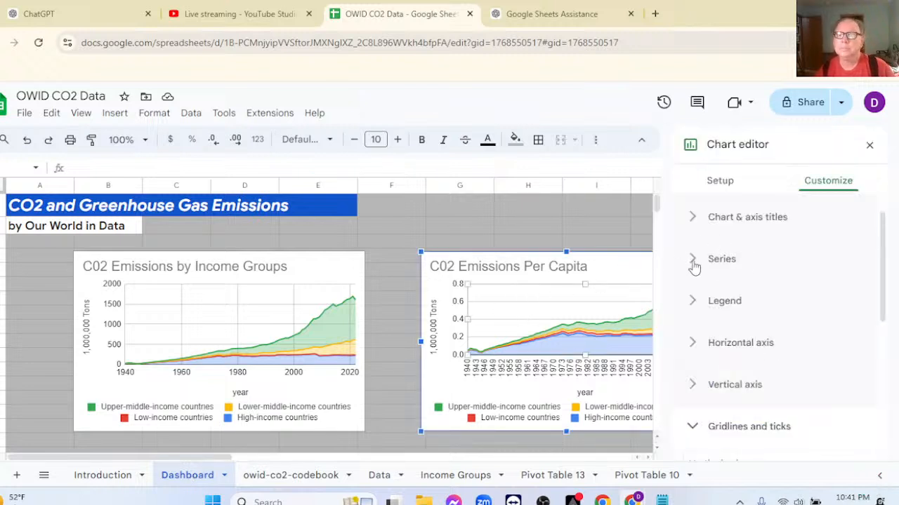
pyautogui.click(700, 222)
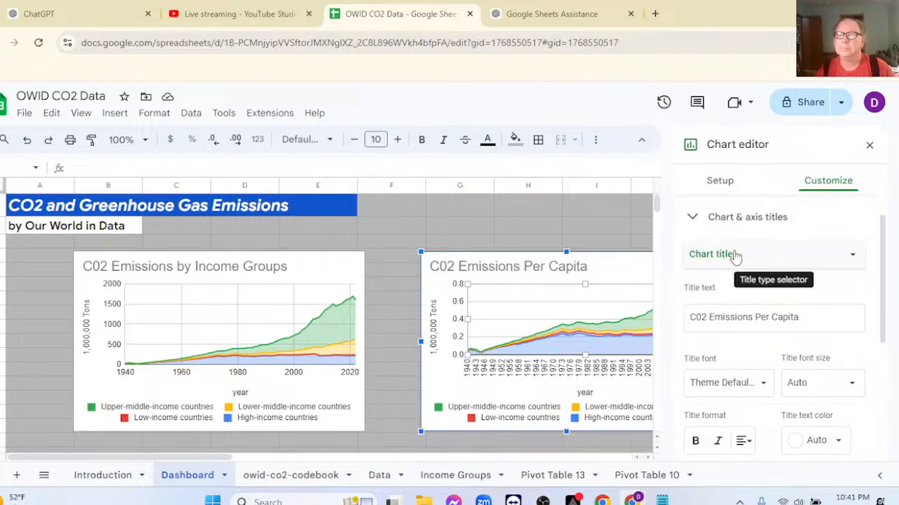
pyautogui.click(735, 254)
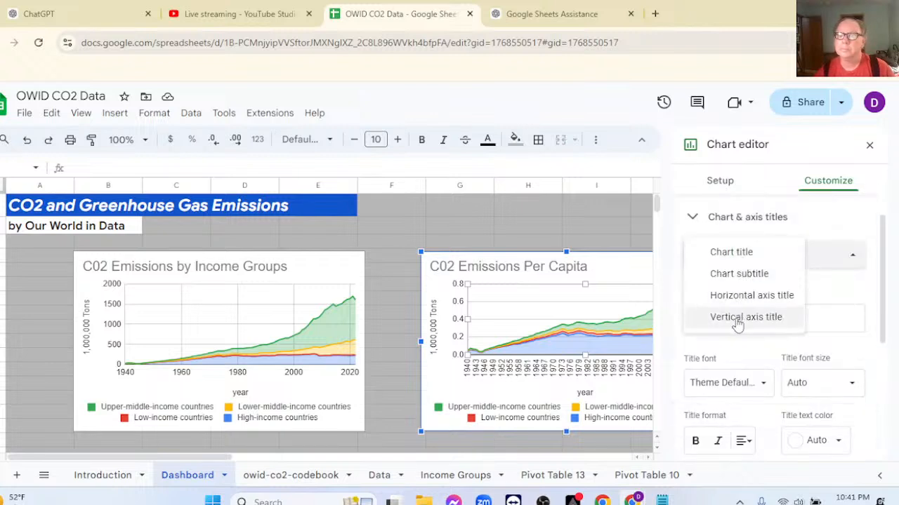
pyautogui.click(741, 317)
pyautogui.moveTo(757, 313); pyautogui.dragTo(618, 302)
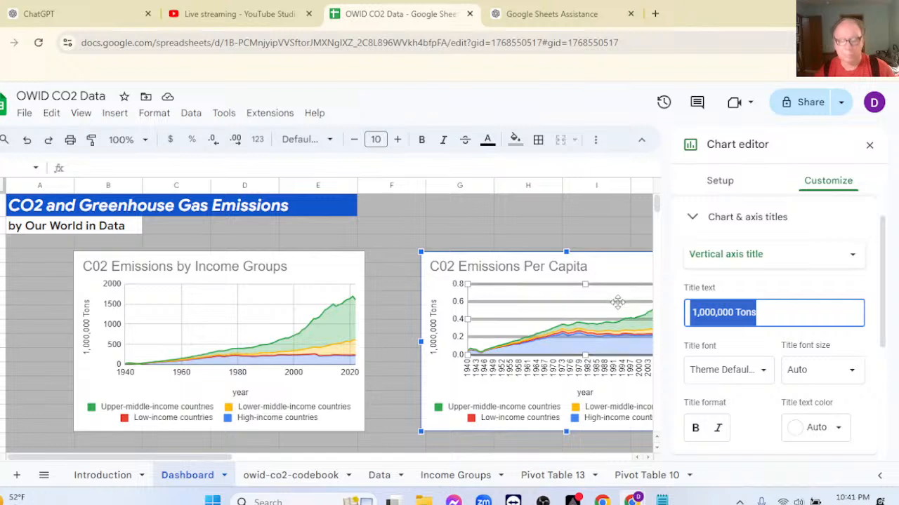
pyautogui.hotkey('ctrl', 'v')
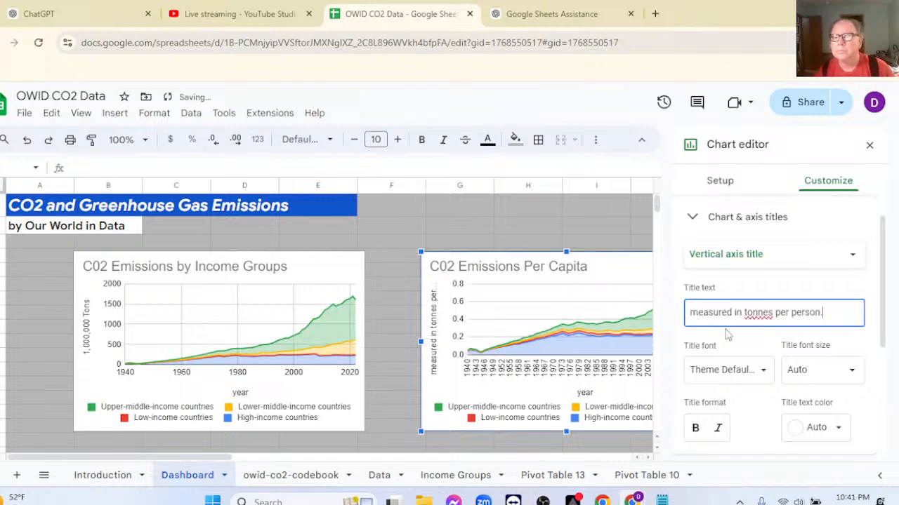
# Shorten and capitalise the per capita chart's vertical axis title to read "In Tonnes Per Person.".
pyautogui.click(735, 313)
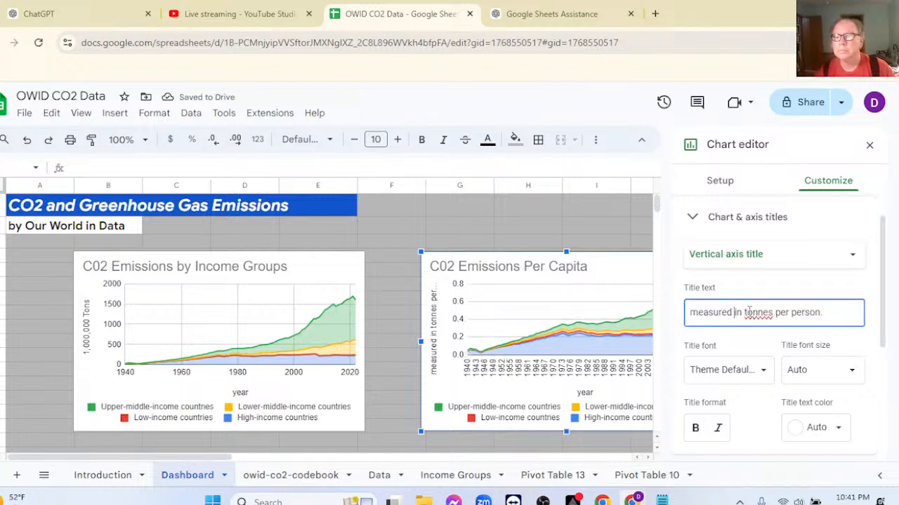
pyautogui.press('BackSpace')
pyautogui.press('BackSpace')
pyautogui.press('BackSpace')
pyautogui.press('BackSpace')
pyautogui.press('BackSpace')
pyautogui.press('BackSpace')
pyautogui.press('BackSpace')
pyautogui.press('BackSpace')
pyautogui.press('BackSpace')
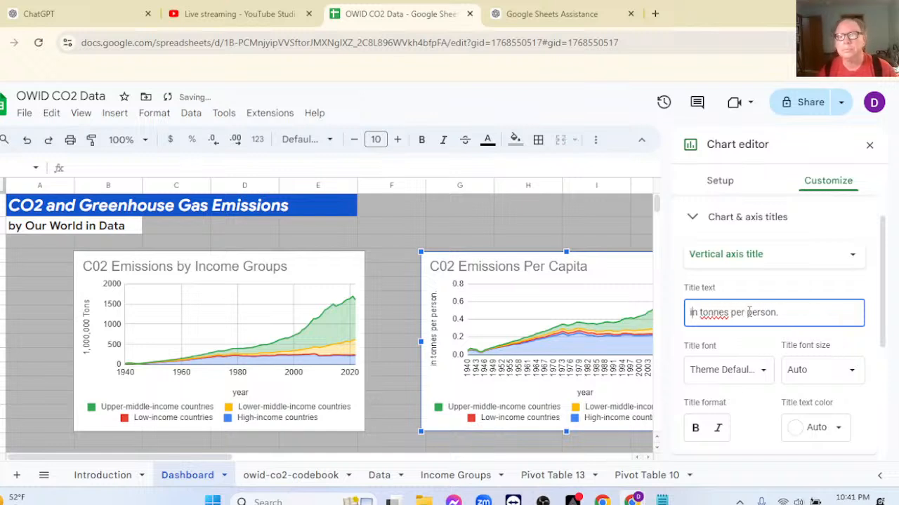
pyautogui.press('Delete')
pyautogui.write('I')
pyautogui.press('Right')
pyautogui.press('Delete')
pyautogui.write('T')
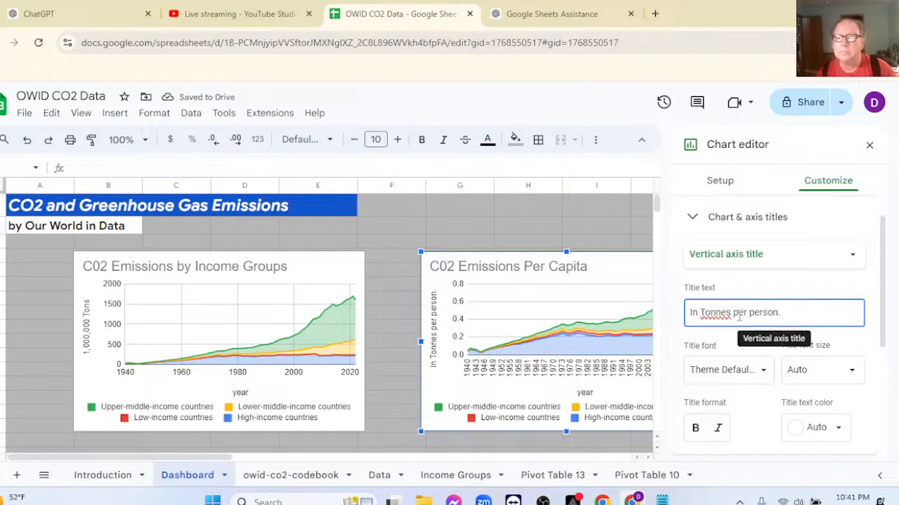
pyautogui.click(738, 314)
pyautogui.press('BackSpace')
pyautogui.write('P')
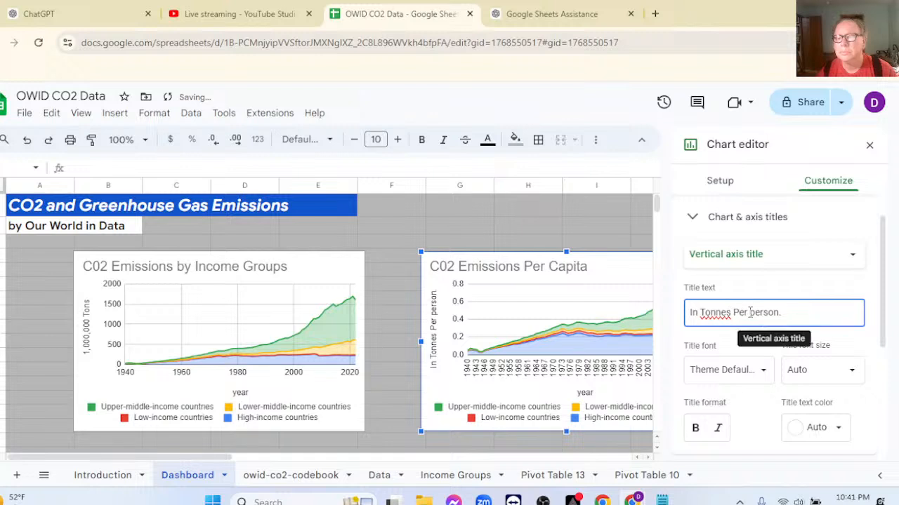
pyautogui.click(753, 312)
pyautogui.press('BackSpace')
pyautogui.write('P')
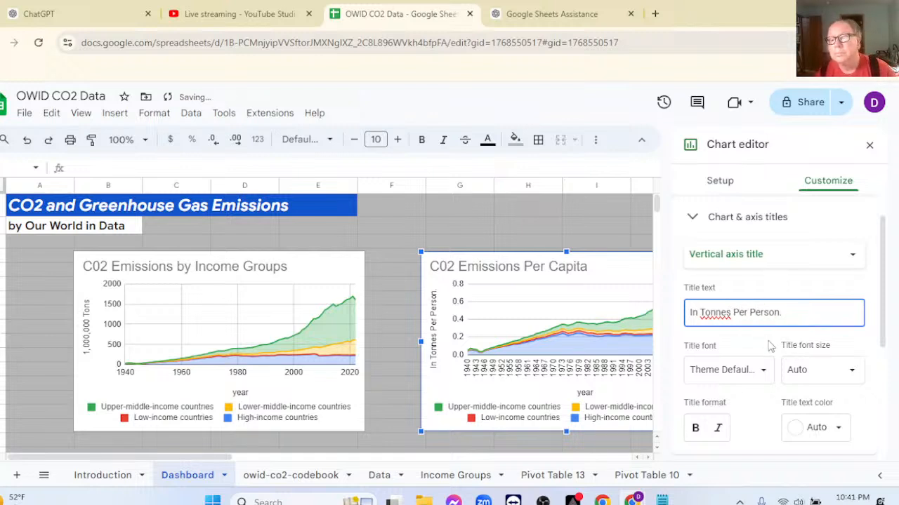
# Change the unit word in the per capita chart's vertical axis title to the spelling suggestion "Tons".
pyautogui.rightClick(717, 316)
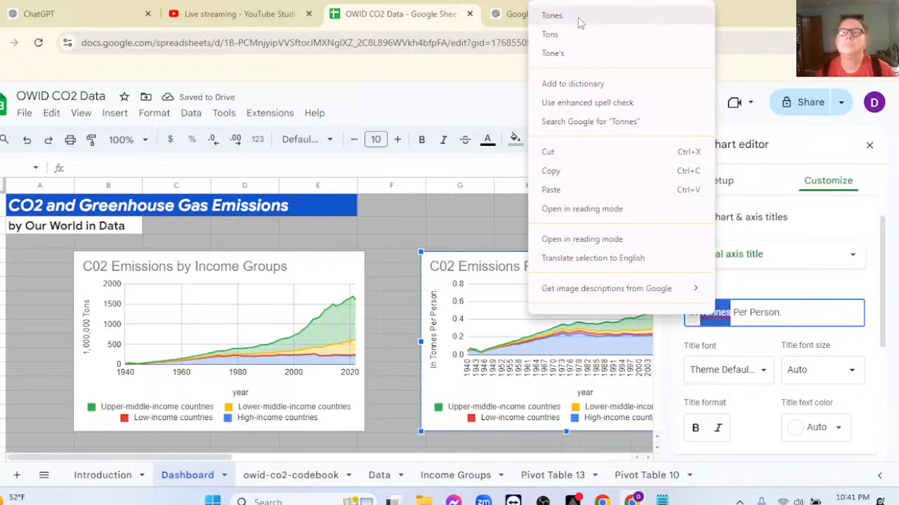
pyautogui.click(578, 35)
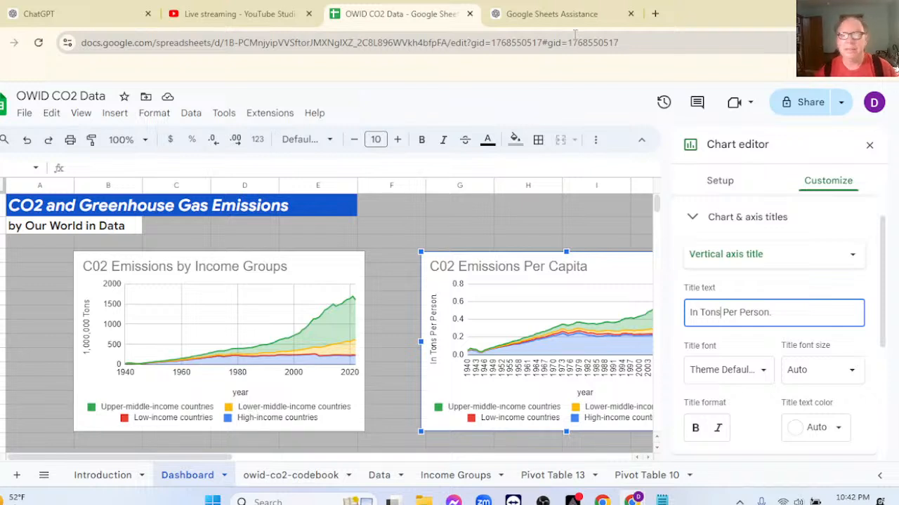
pyautogui.click(553, 219)
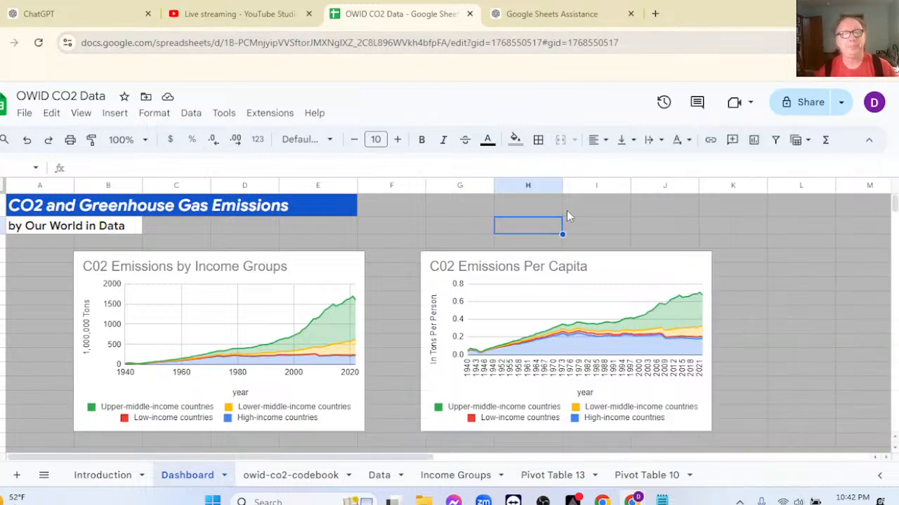
# Move the C02 Emissions Per Capita chart closer to the C02 Emissions by Income Groups chart, keeping their upper edges aligned.
pyautogui.click(609, 262)
pyautogui.moveTo(607, 266); pyautogui.dragTo(578, 256)
pyautogui.click(789, 290)
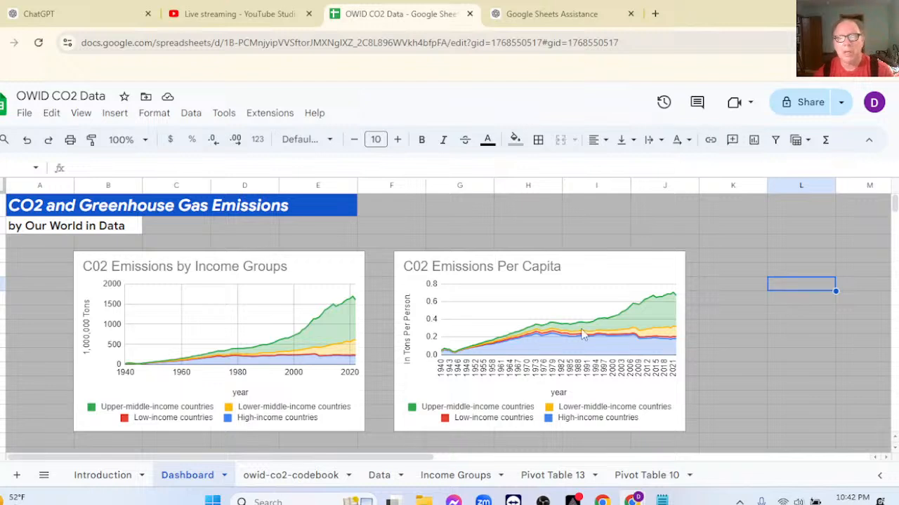
# Examine the series formatting options for Lower-middle-income countries in the per capita chart.
pyautogui.doubleClick(561, 334)
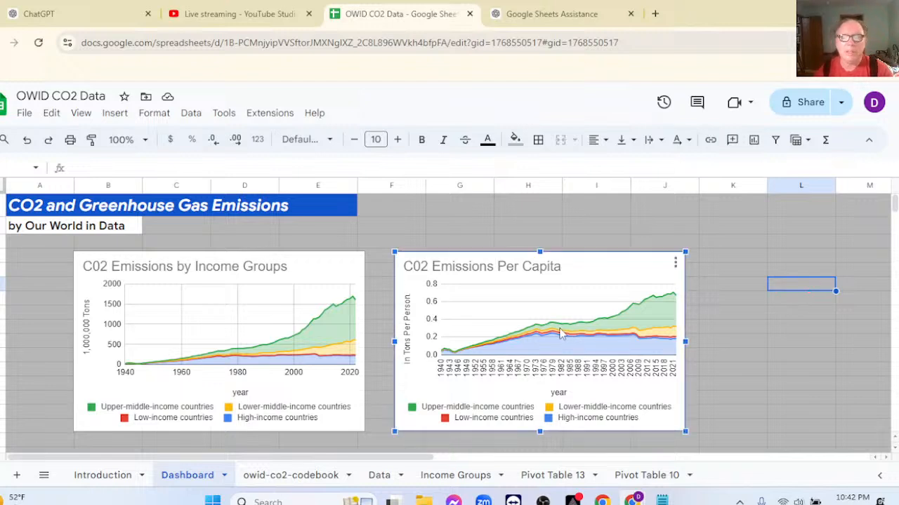
pyautogui.scroll(-5, 796, 378)
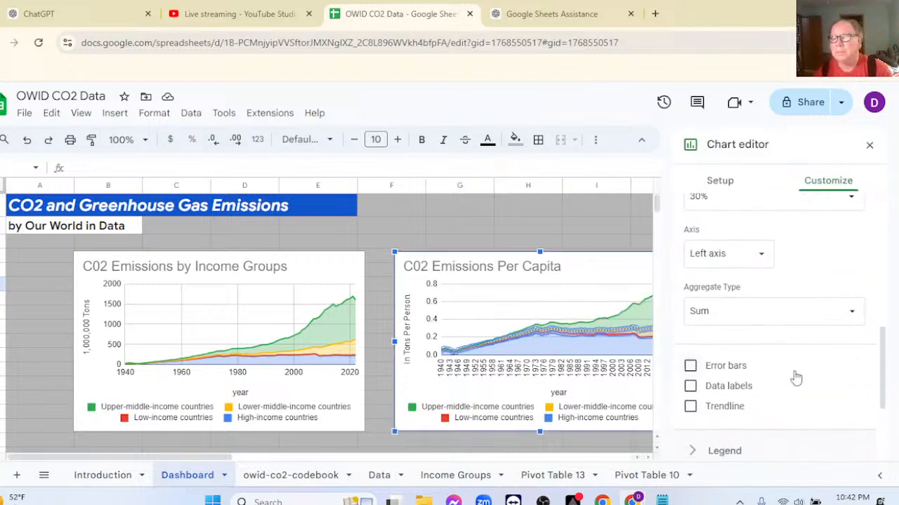
pyautogui.scroll(-2, 796, 378)
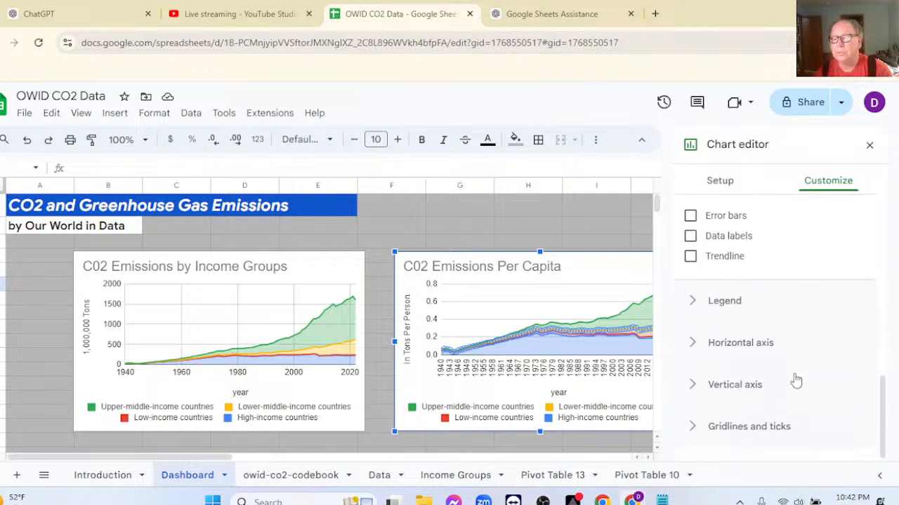
pyautogui.scroll(2, 797, 380)
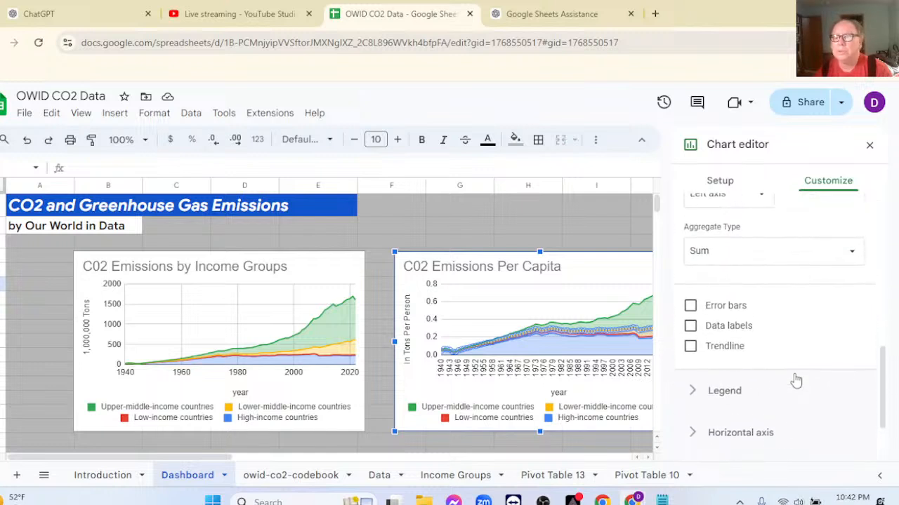
pyautogui.scroll(4, 796, 380)
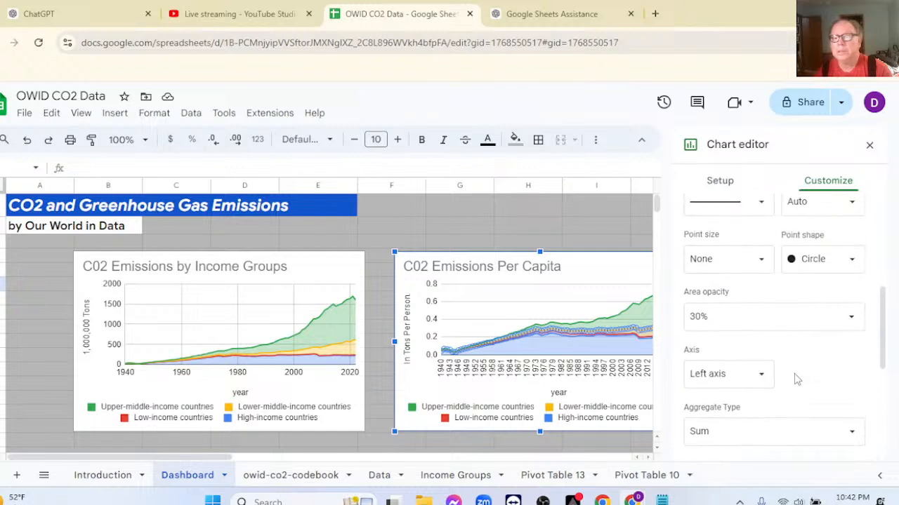
pyautogui.scroll(4, 764, 293)
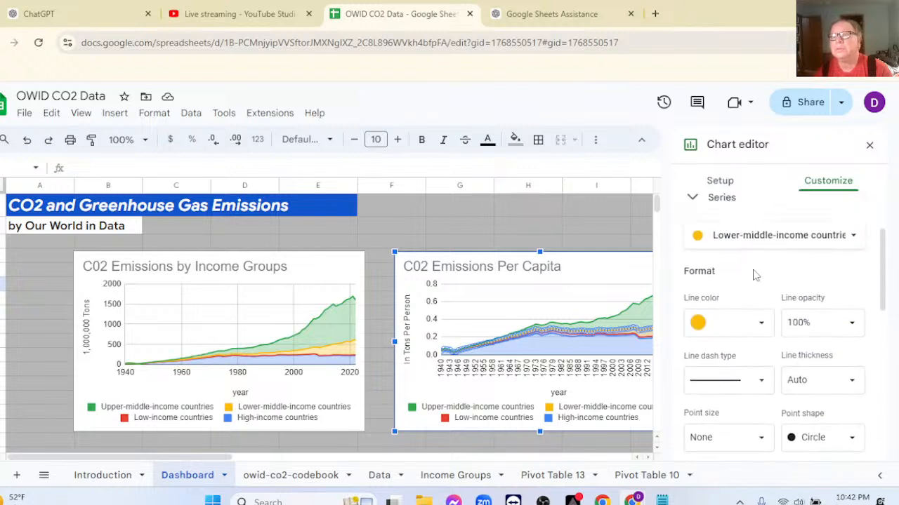
# Try the per capita chart without year aggregation, restore the aggregation, and review its series settings.
pyautogui.click(715, 181)
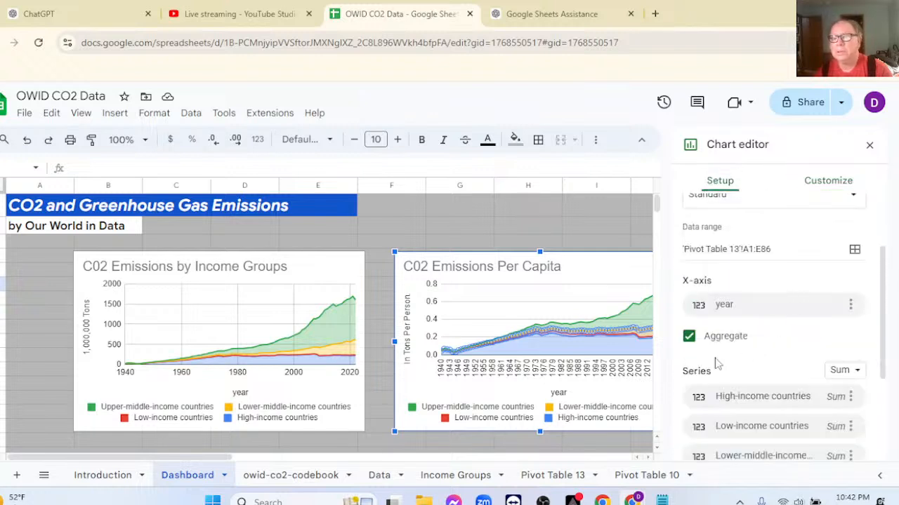
pyautogui.click(690, 338)
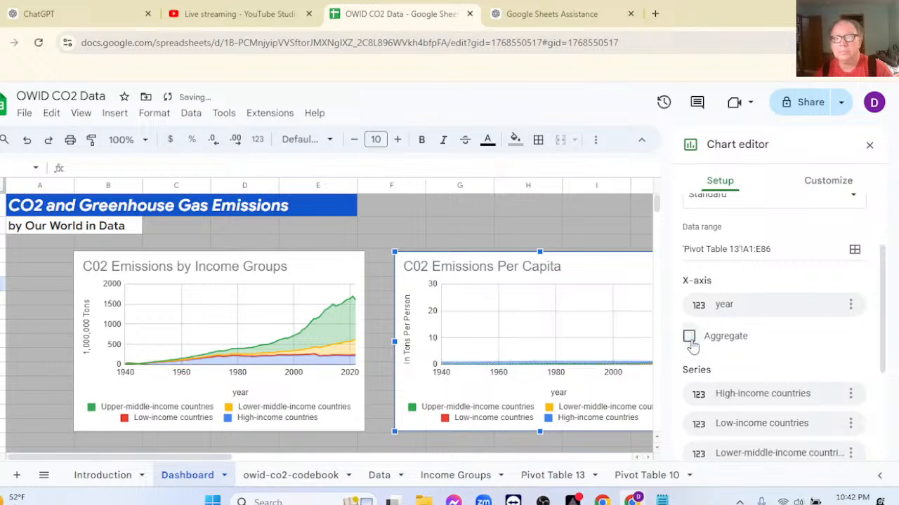
pyautogui.click(690, 338)
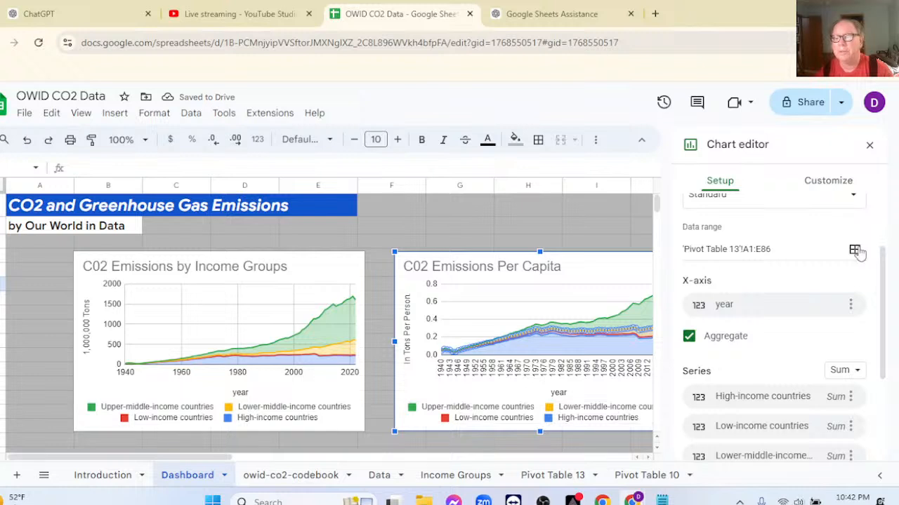
pyautogui.scroll(-4, 823, 308)
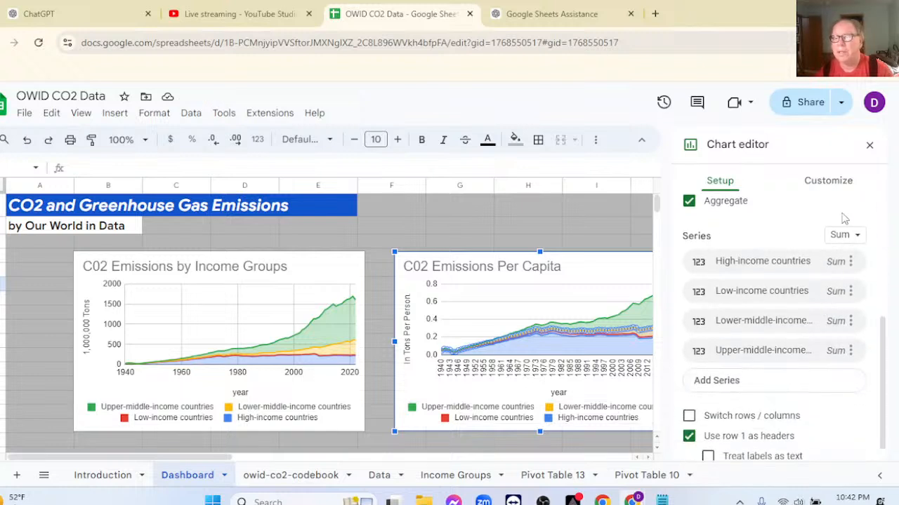
pyautogui.click(869, 145)
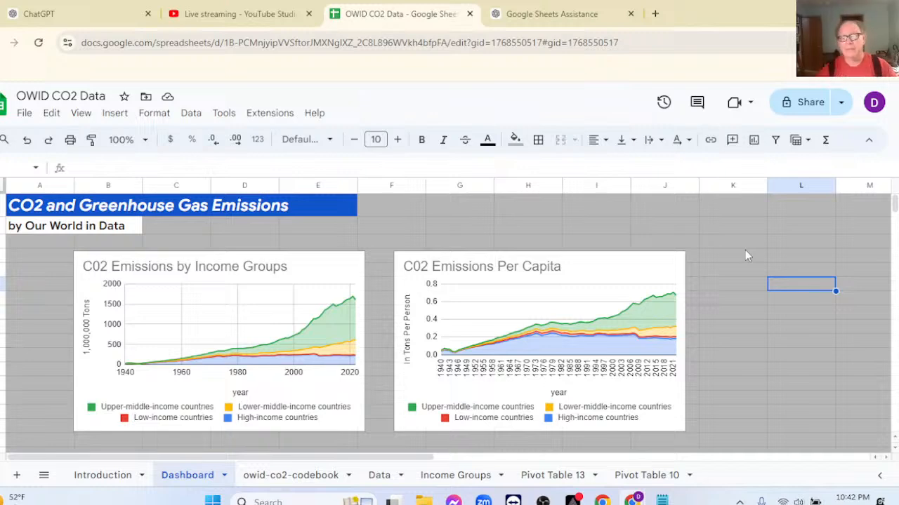
pyautogui.click(573, 500)
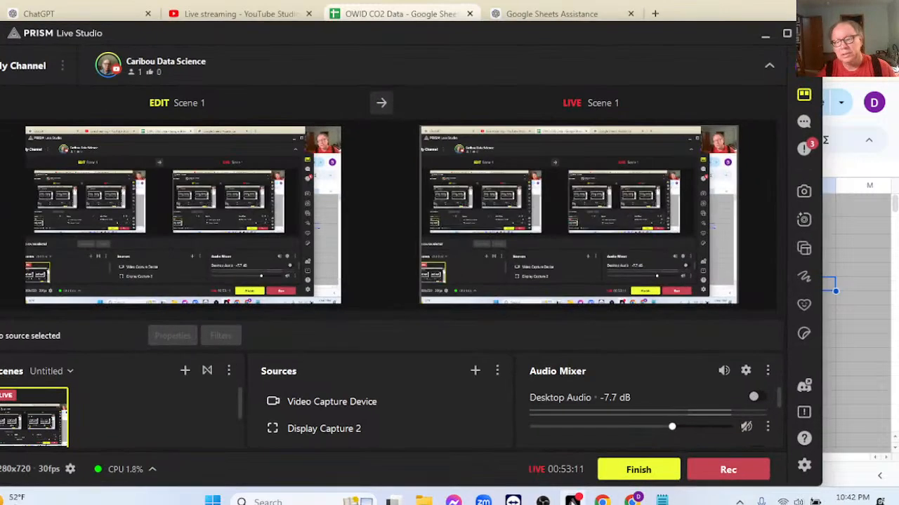
pyautogui.click(768, 44)
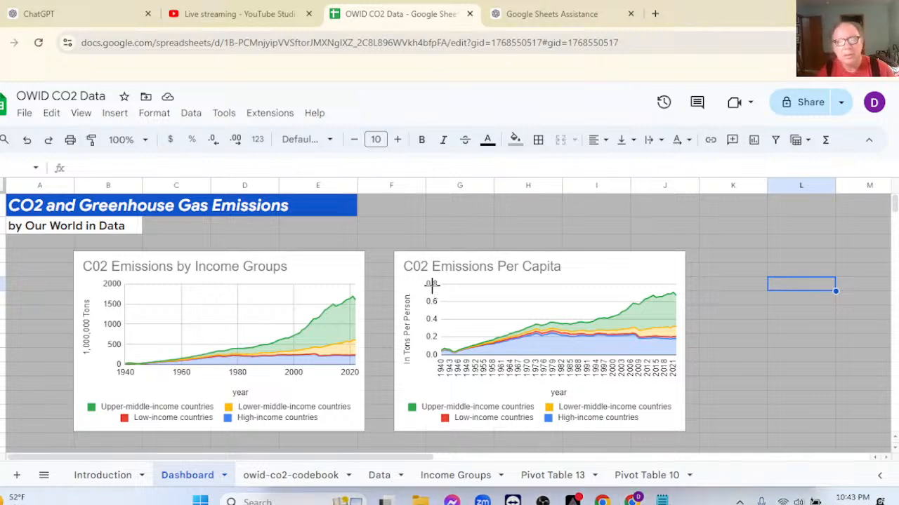
# Capture a rectangular screenshot of the whole C02 Emissions Per Capita chart on the dashboard.
pyautogui.press('super+shift+s')
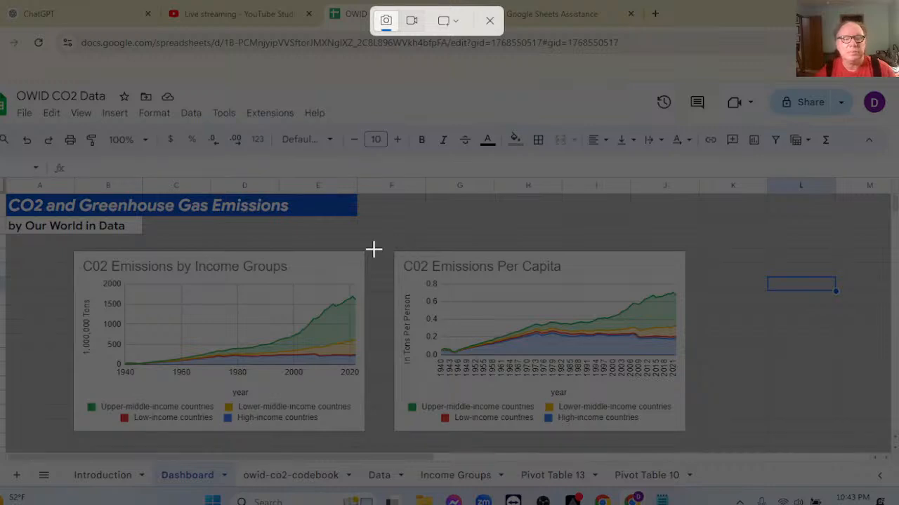
pyautogui.moveTo(389, 247); pyautogui.dragTo(700, 435)
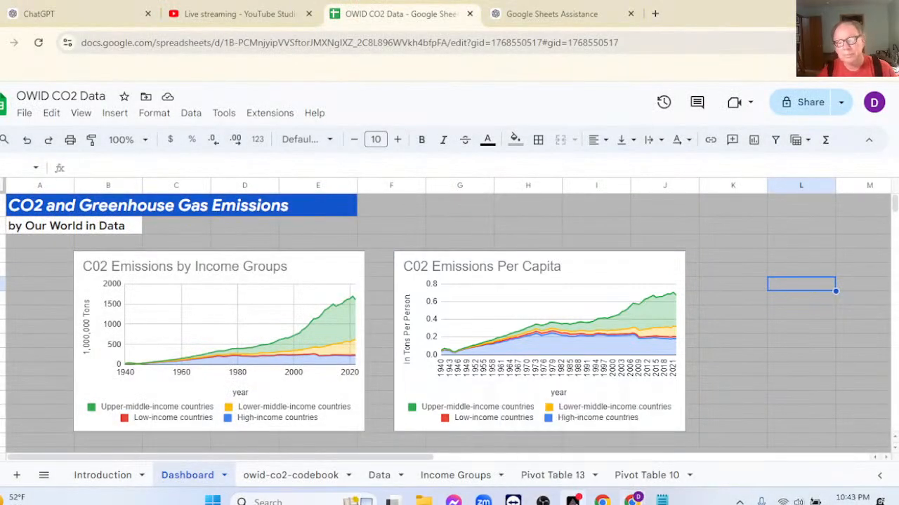
pyautogui.click(573, 502)
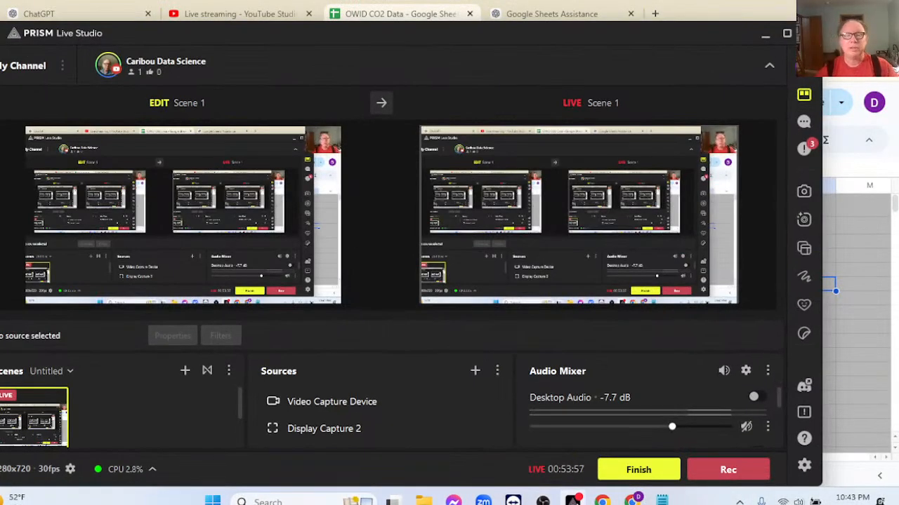
pyautogui.click(766, 35)
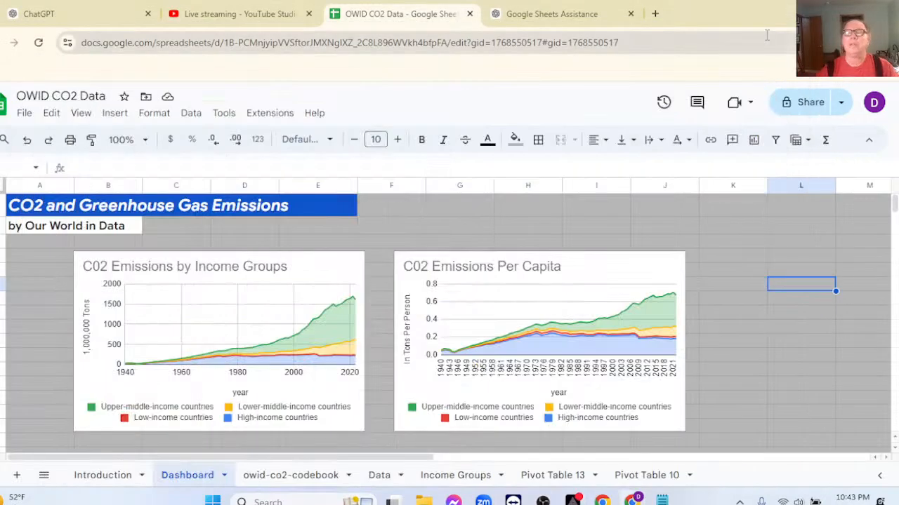